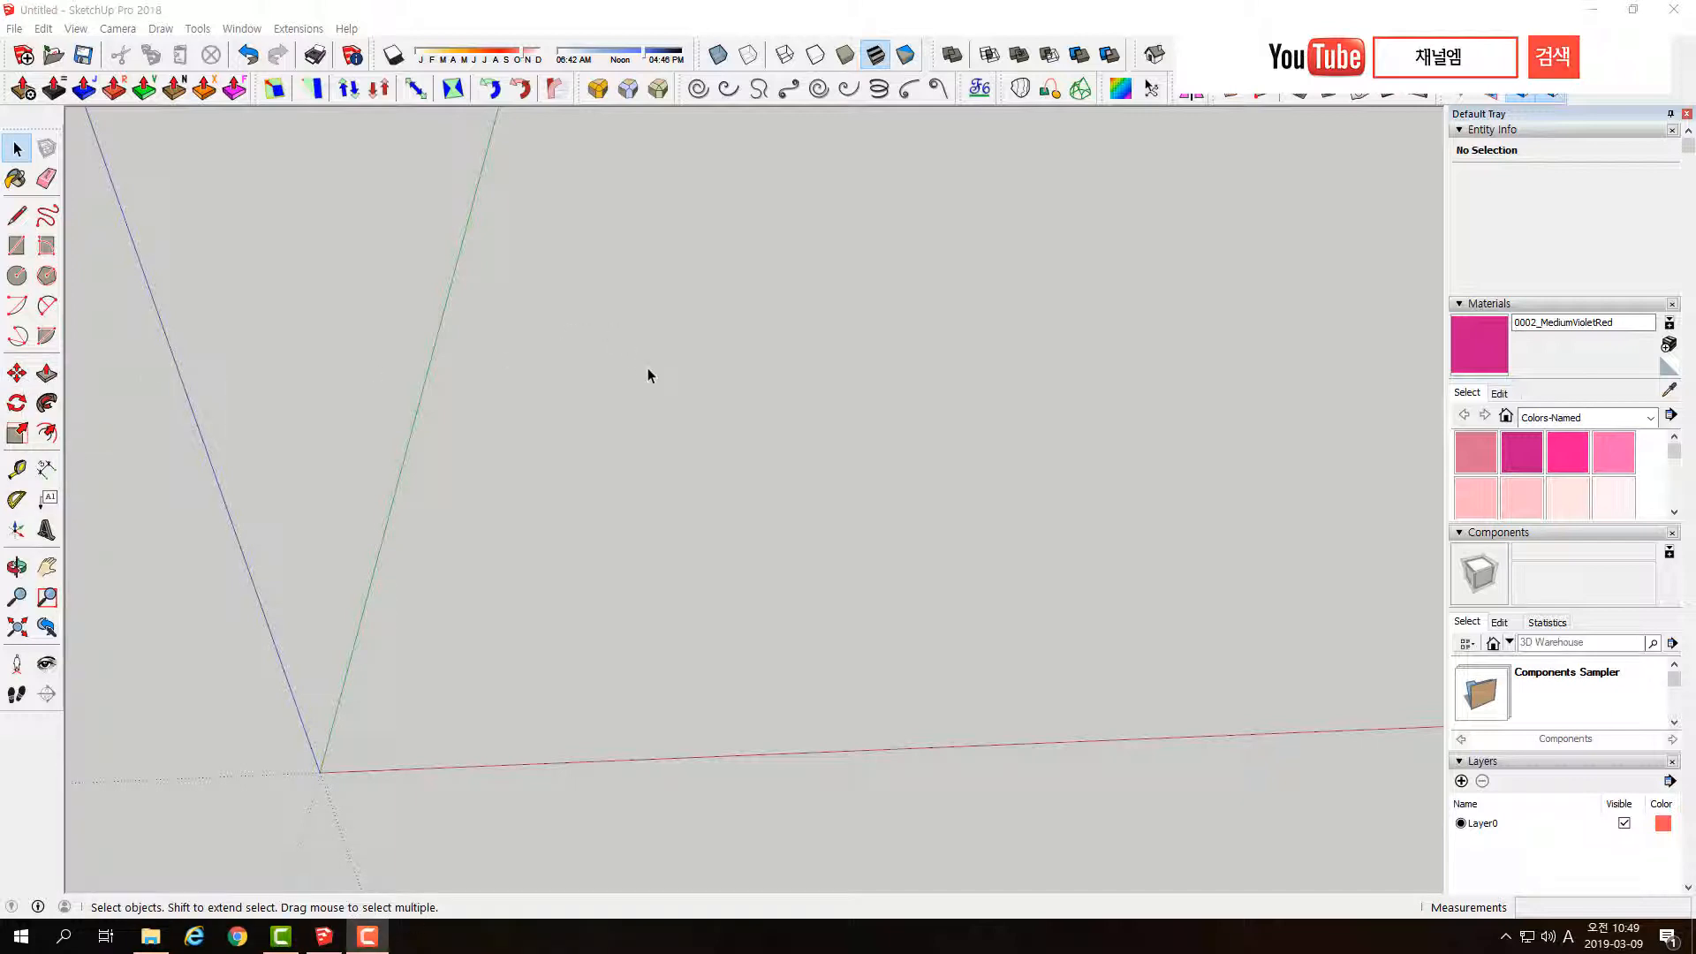
- Draw a 24-sided circle with a radius of about 545131 cm on the ground beside the origin
middle_drag(446, 552, 485, 580)
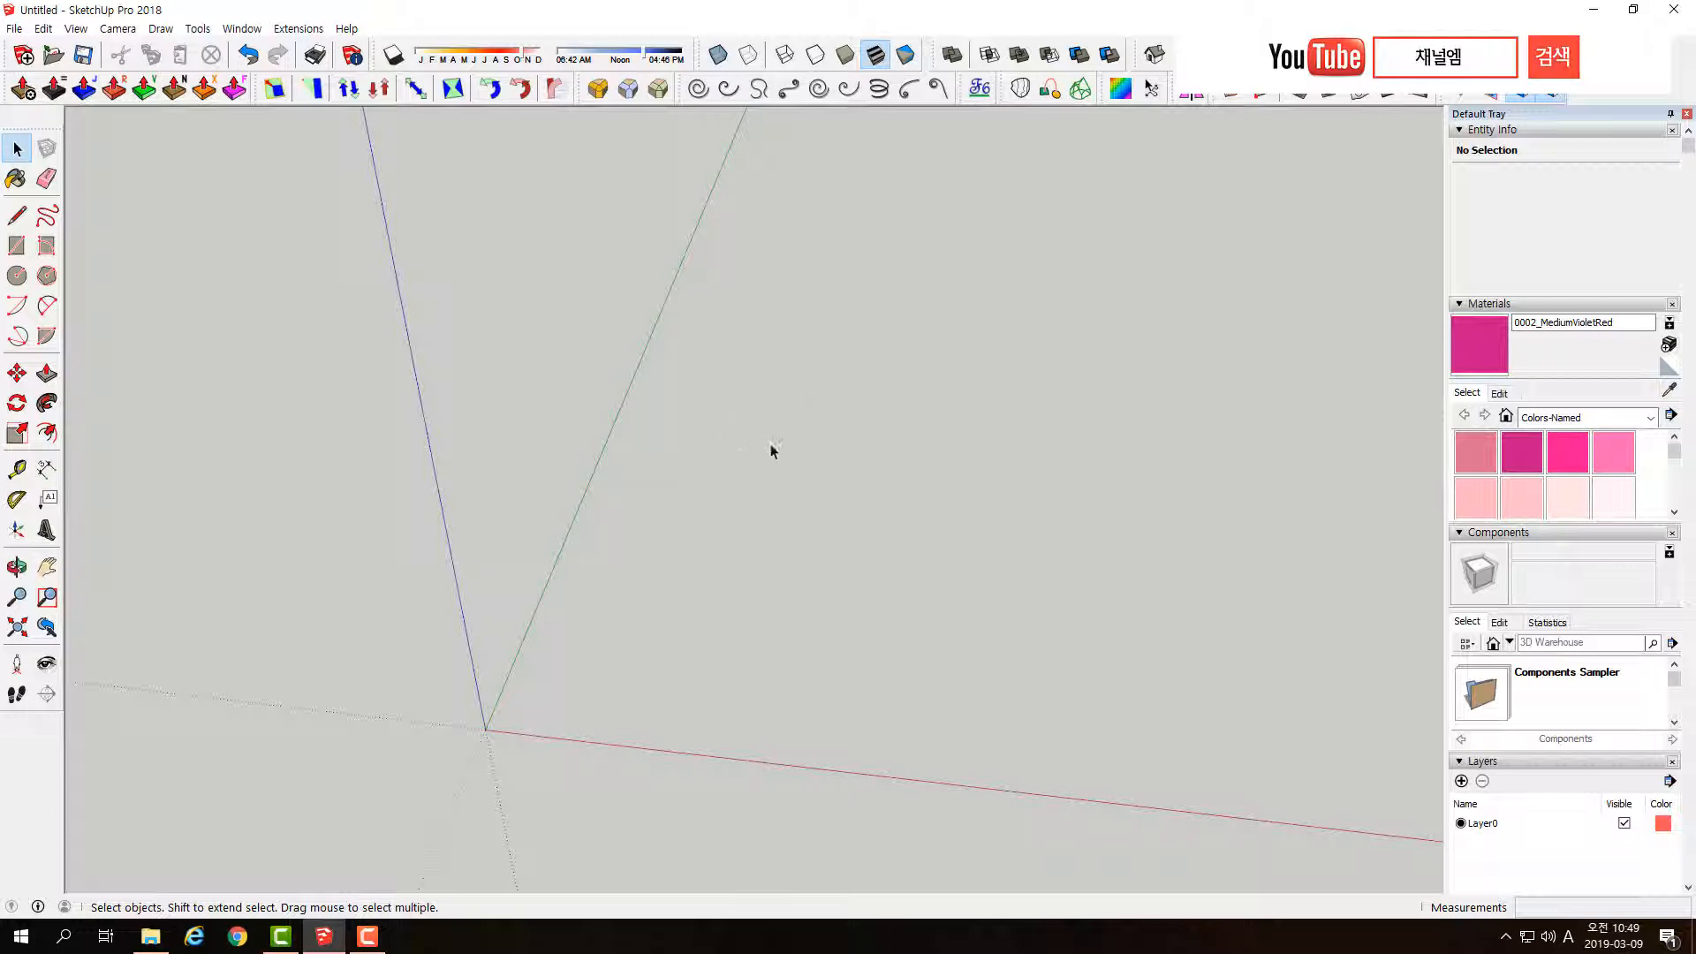
scroll(645, 538, down, 3)
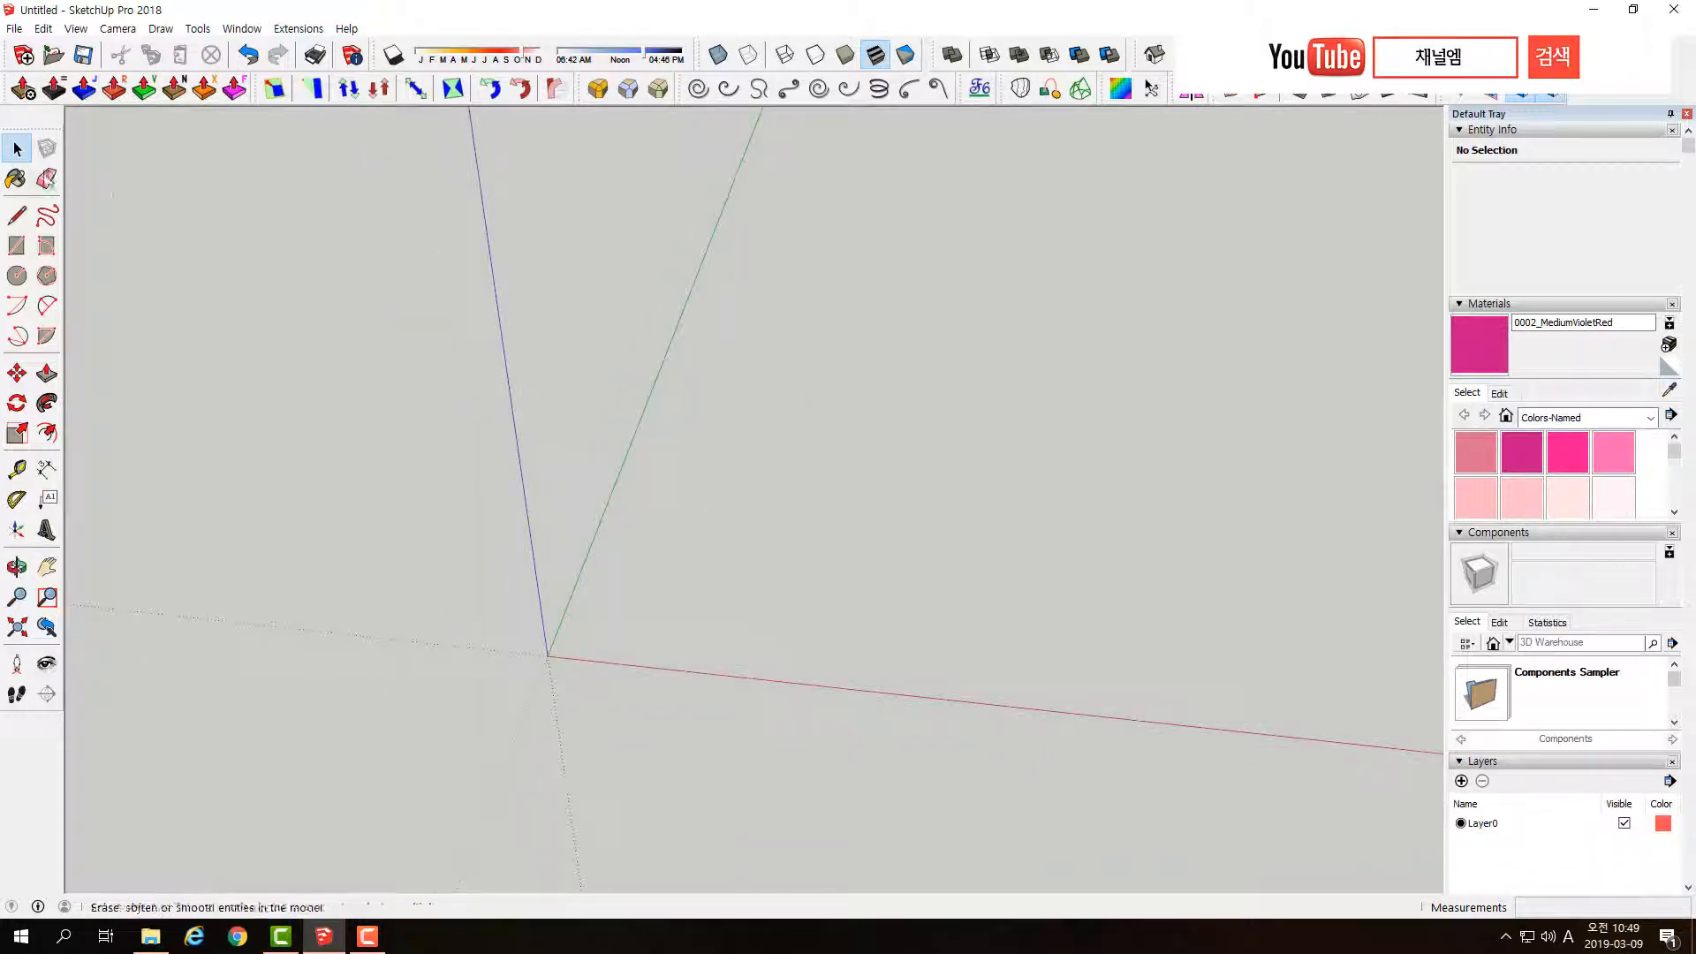
click(17, 275)
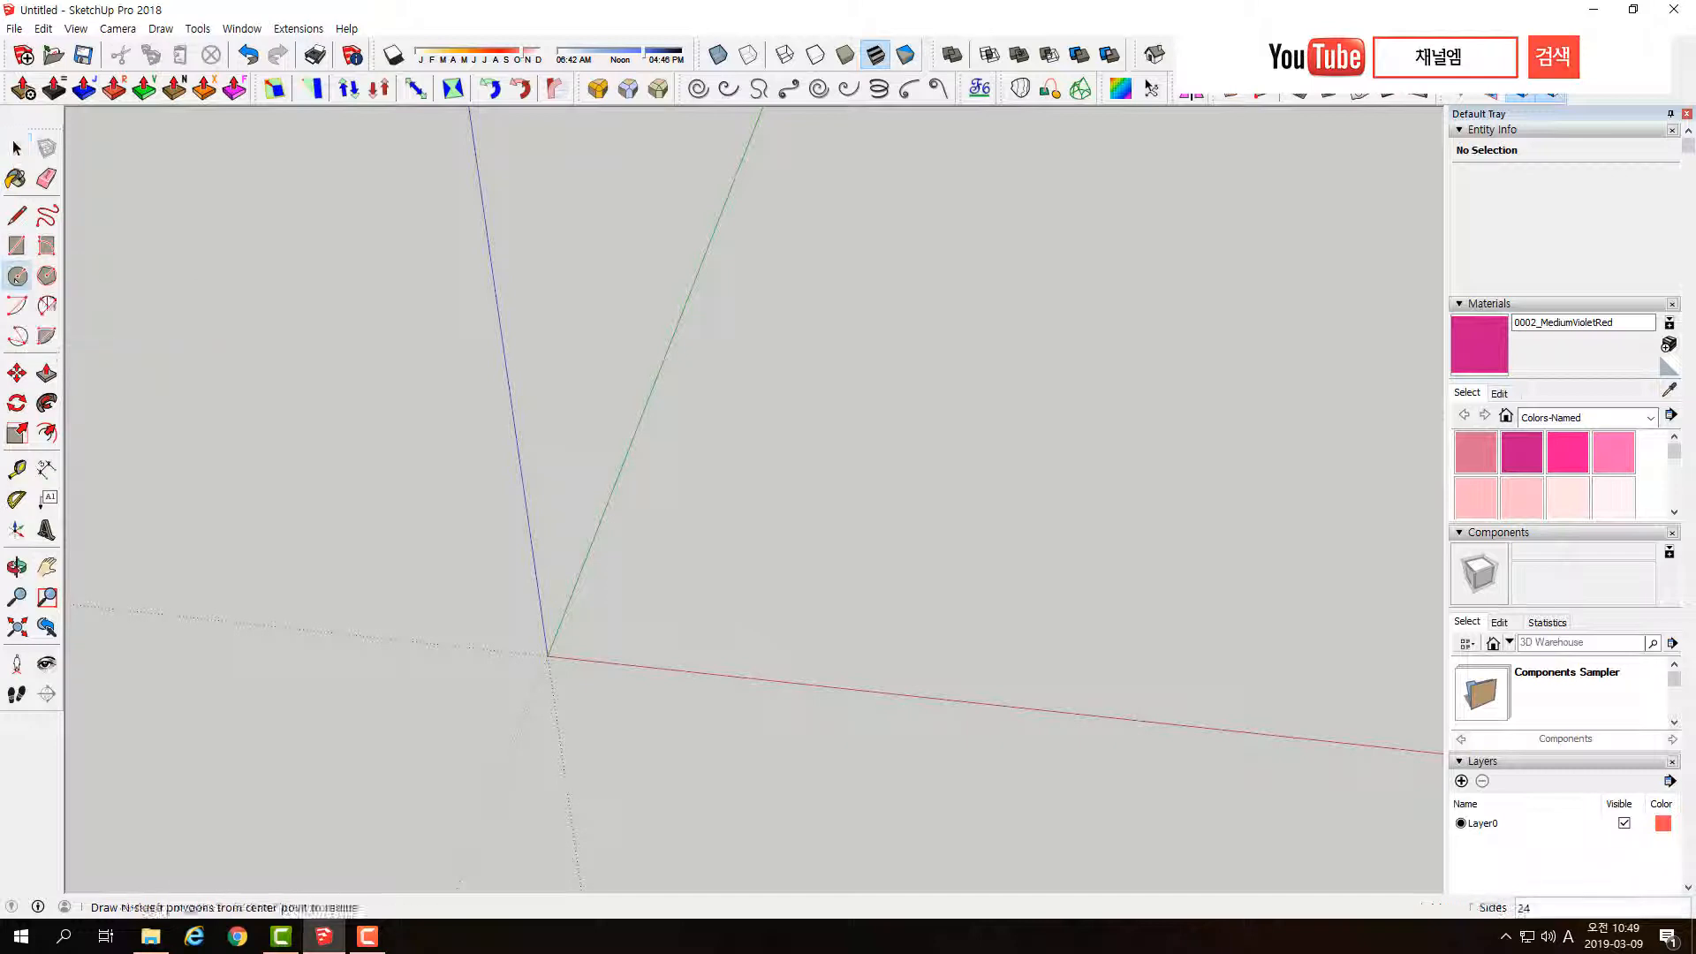
click(640, 656)
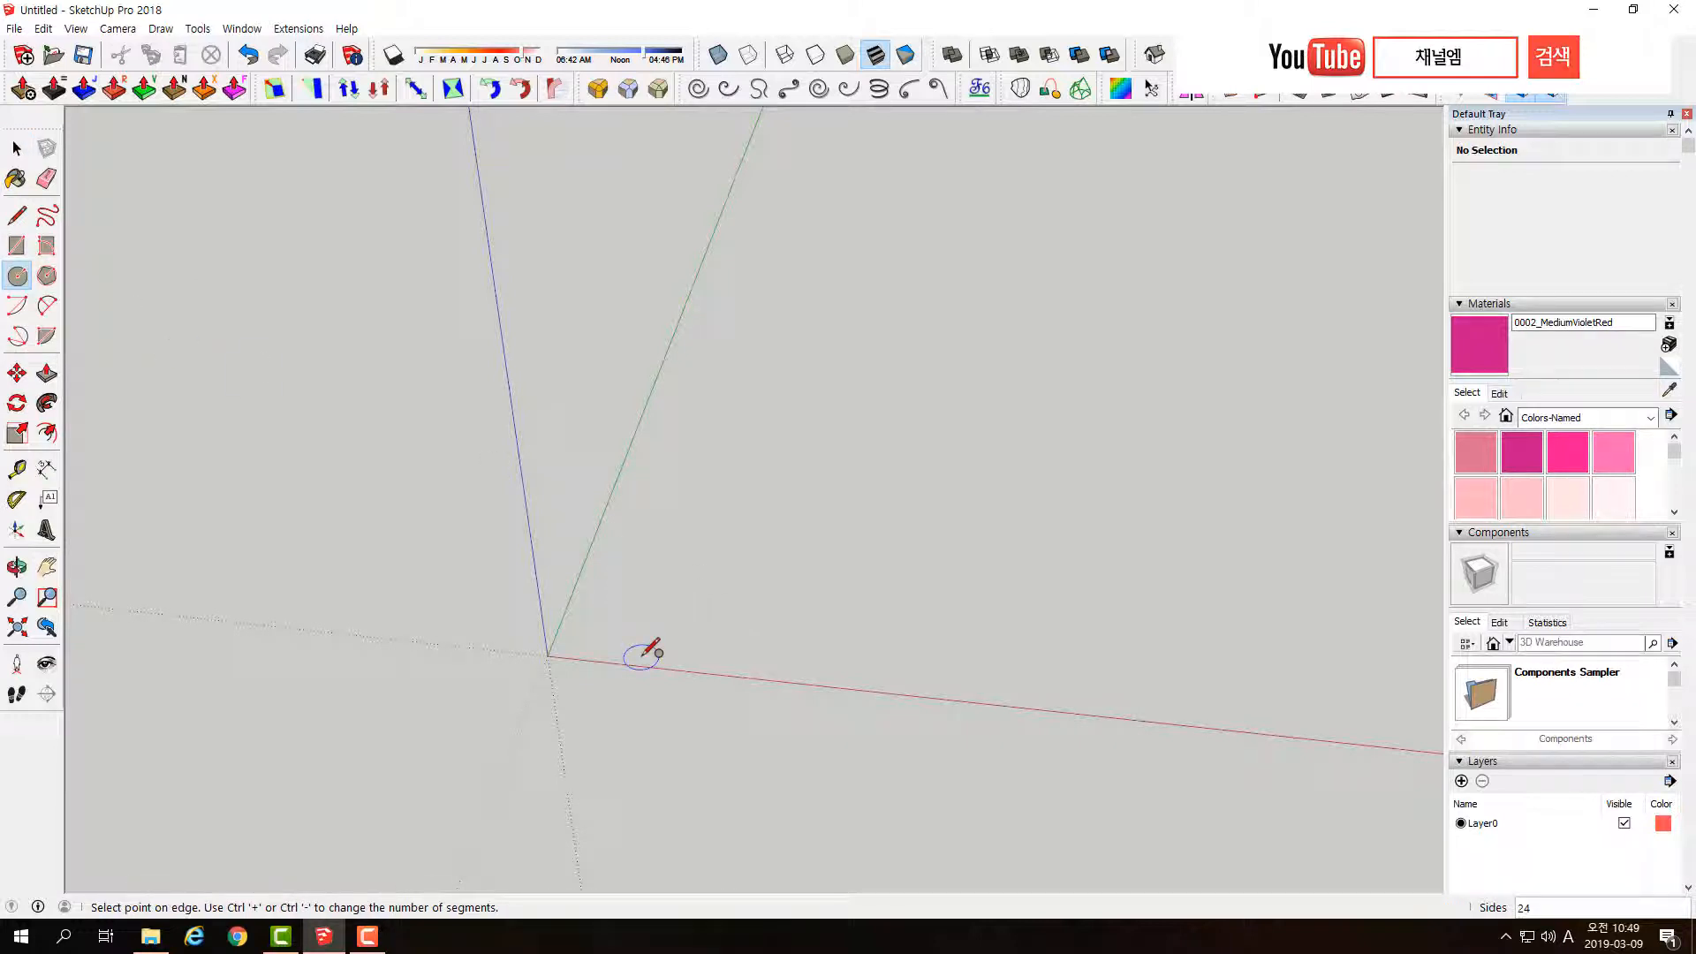
click(760, 608)
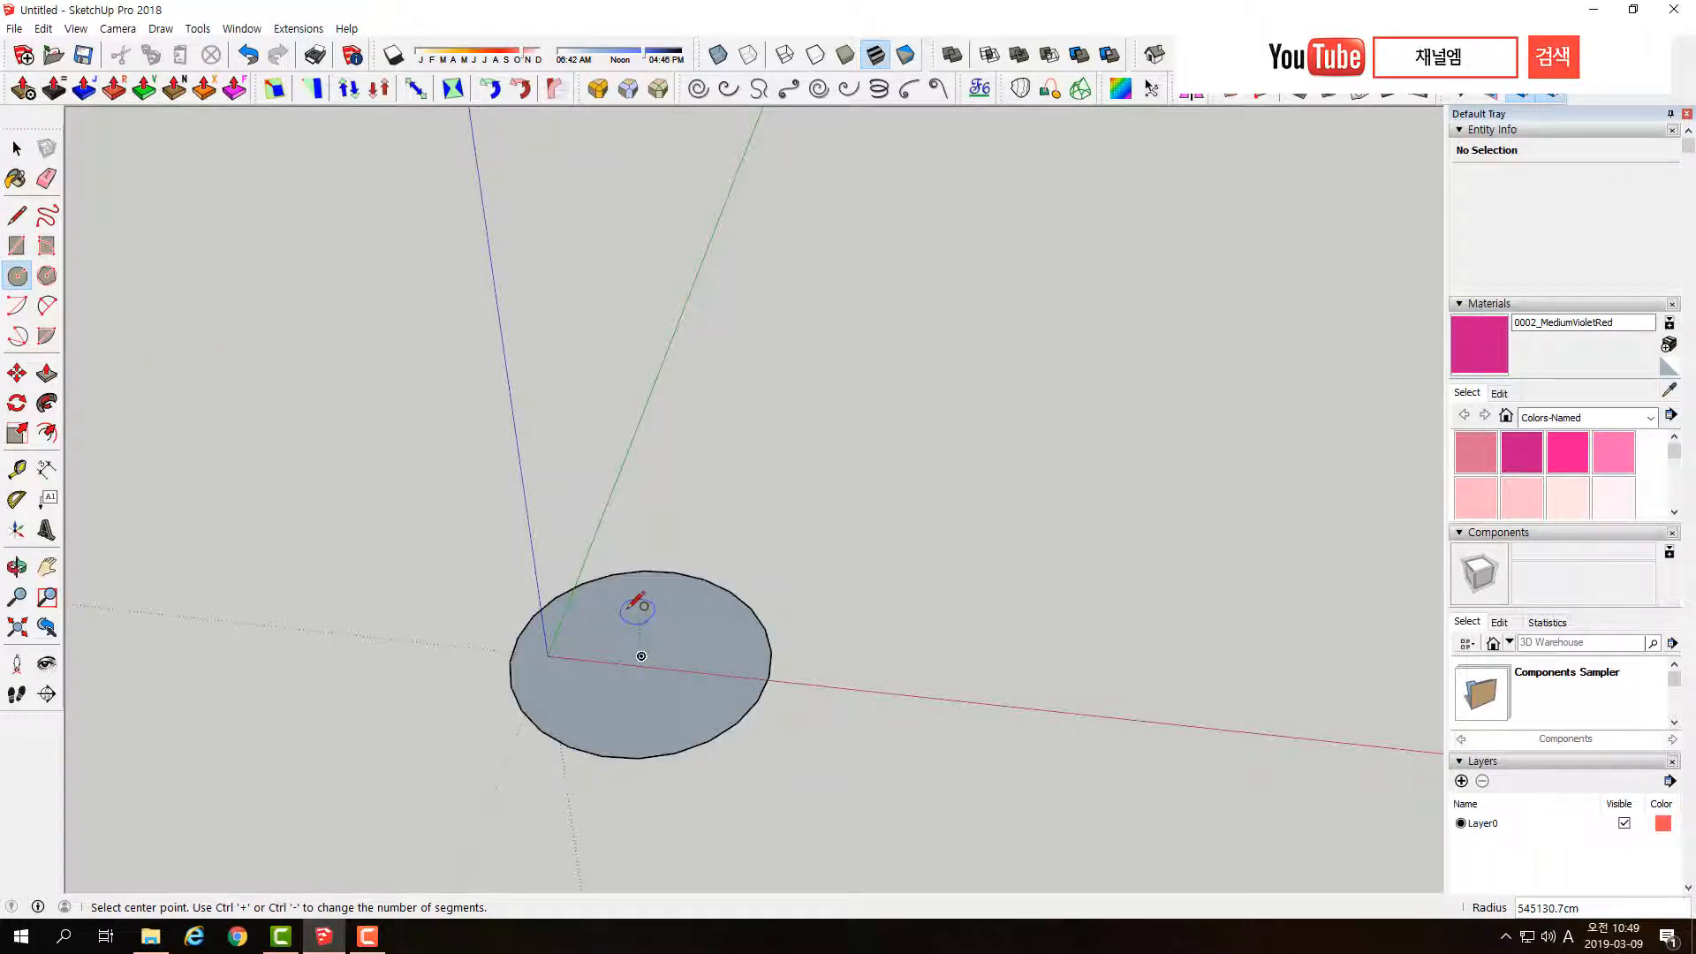
- Push/Pull the circle upward about 35238 cm, and raise its top face about 1624378 cm more to form a tall cylinder
key(p)
click(620, 626)
click(621, 620)
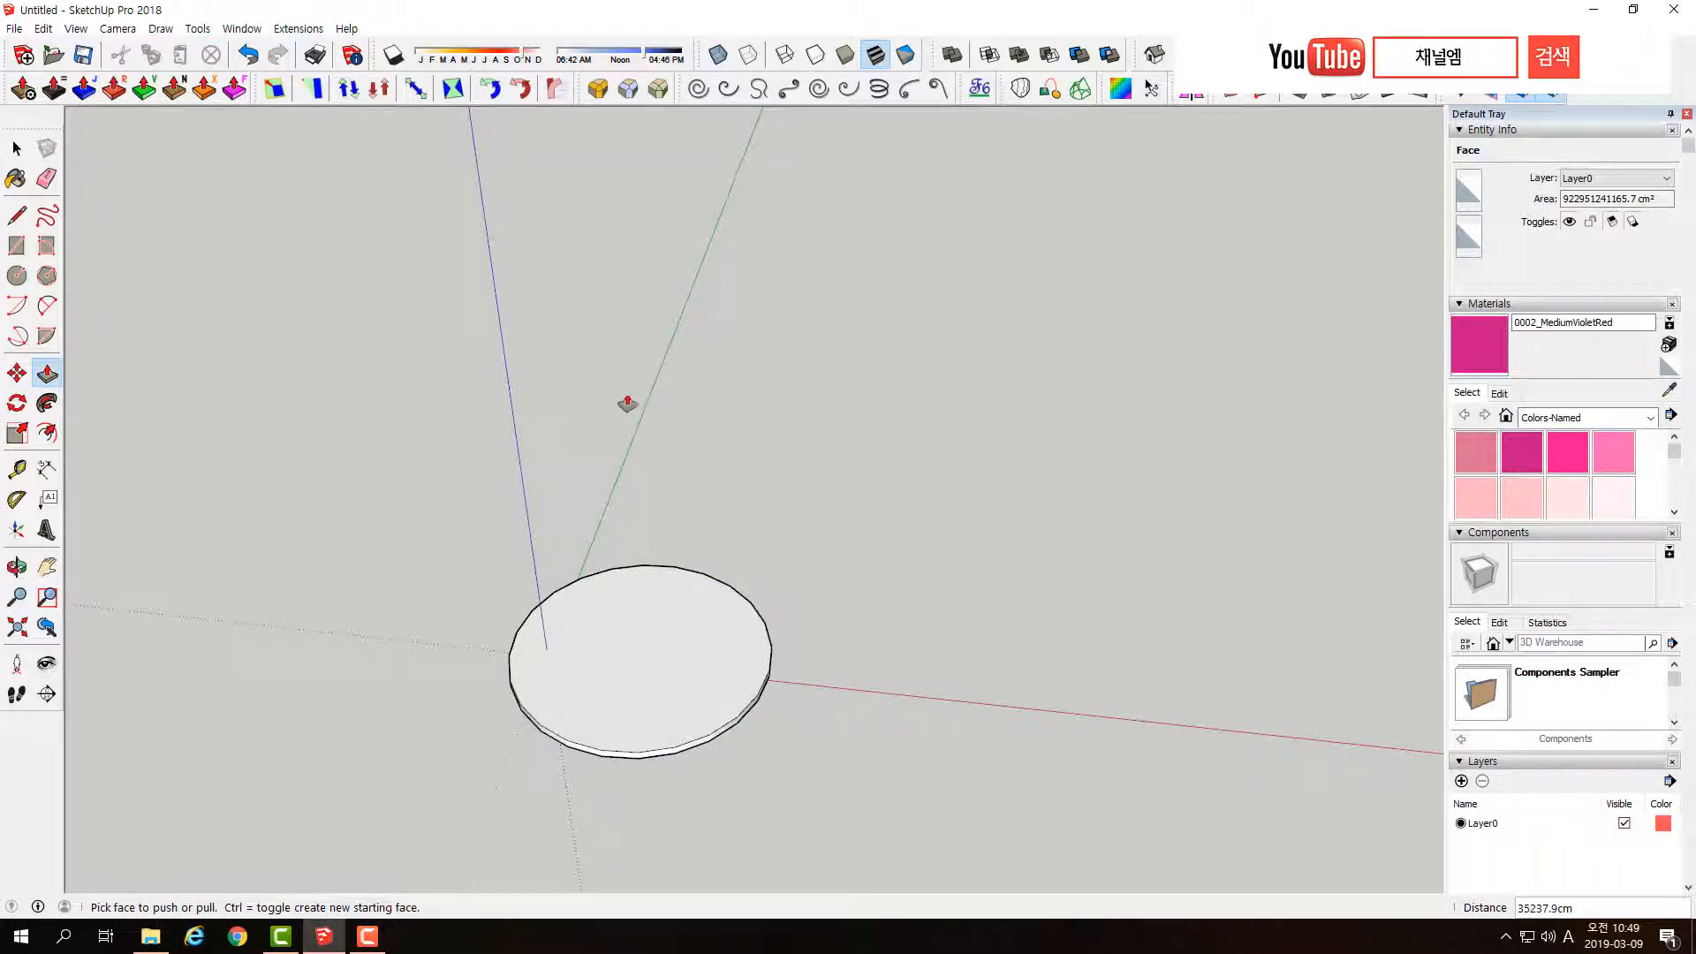
click(610, 620)
click(604, 279)
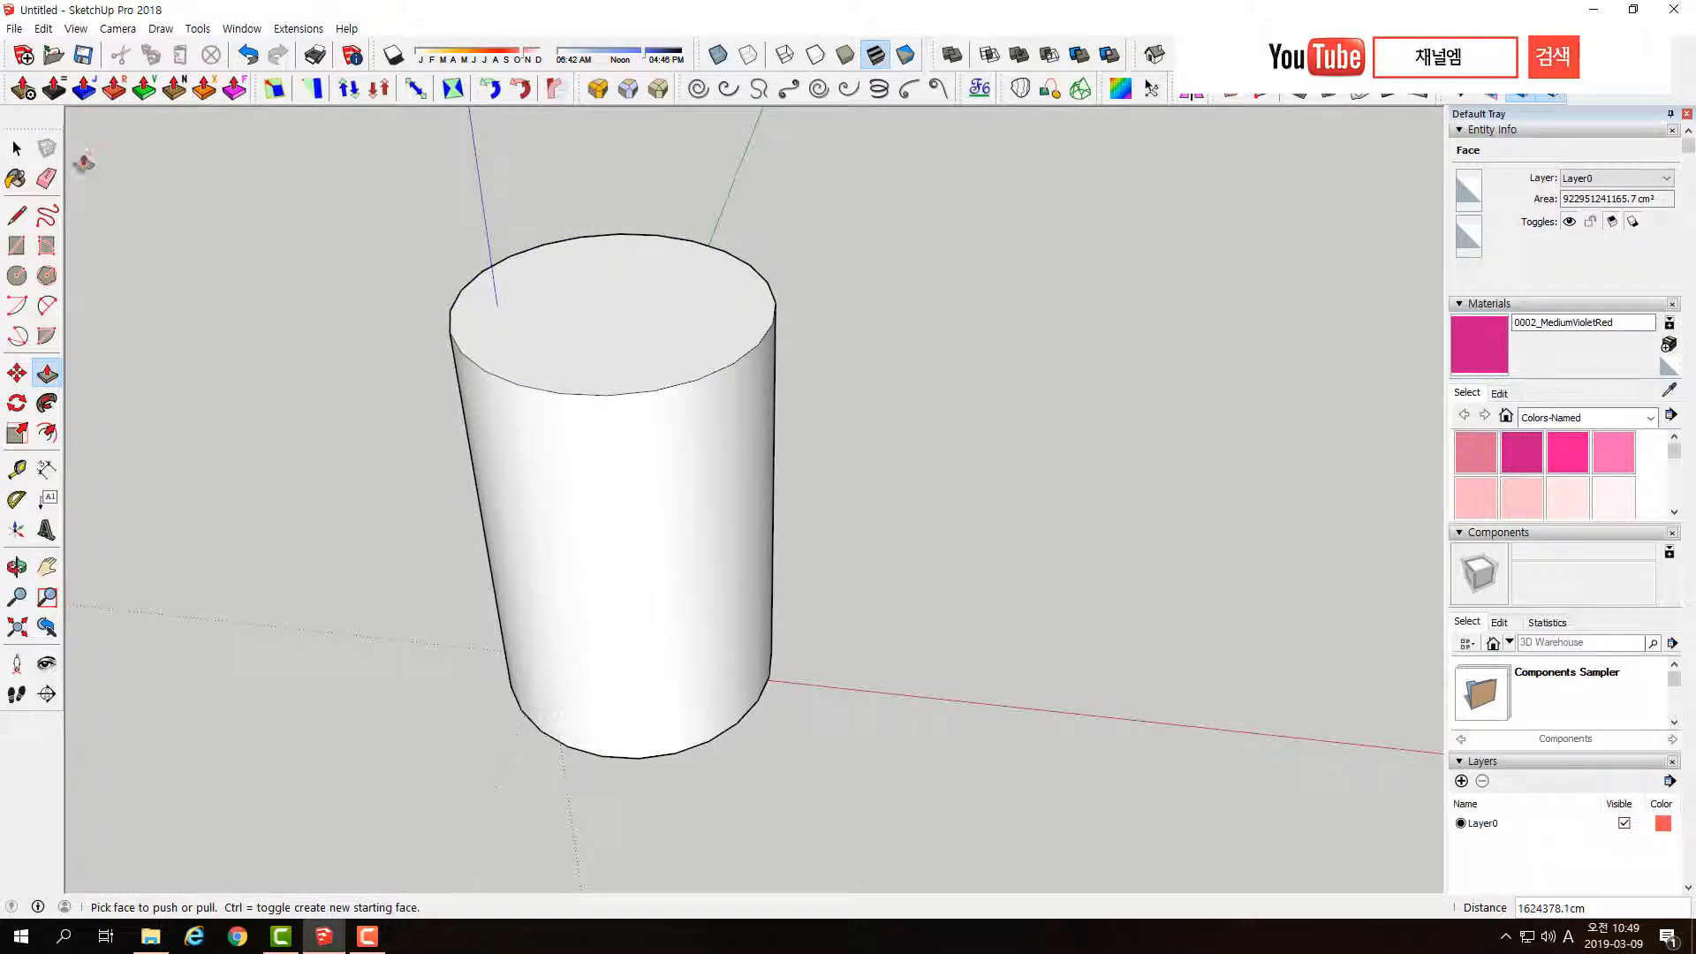
key(space)
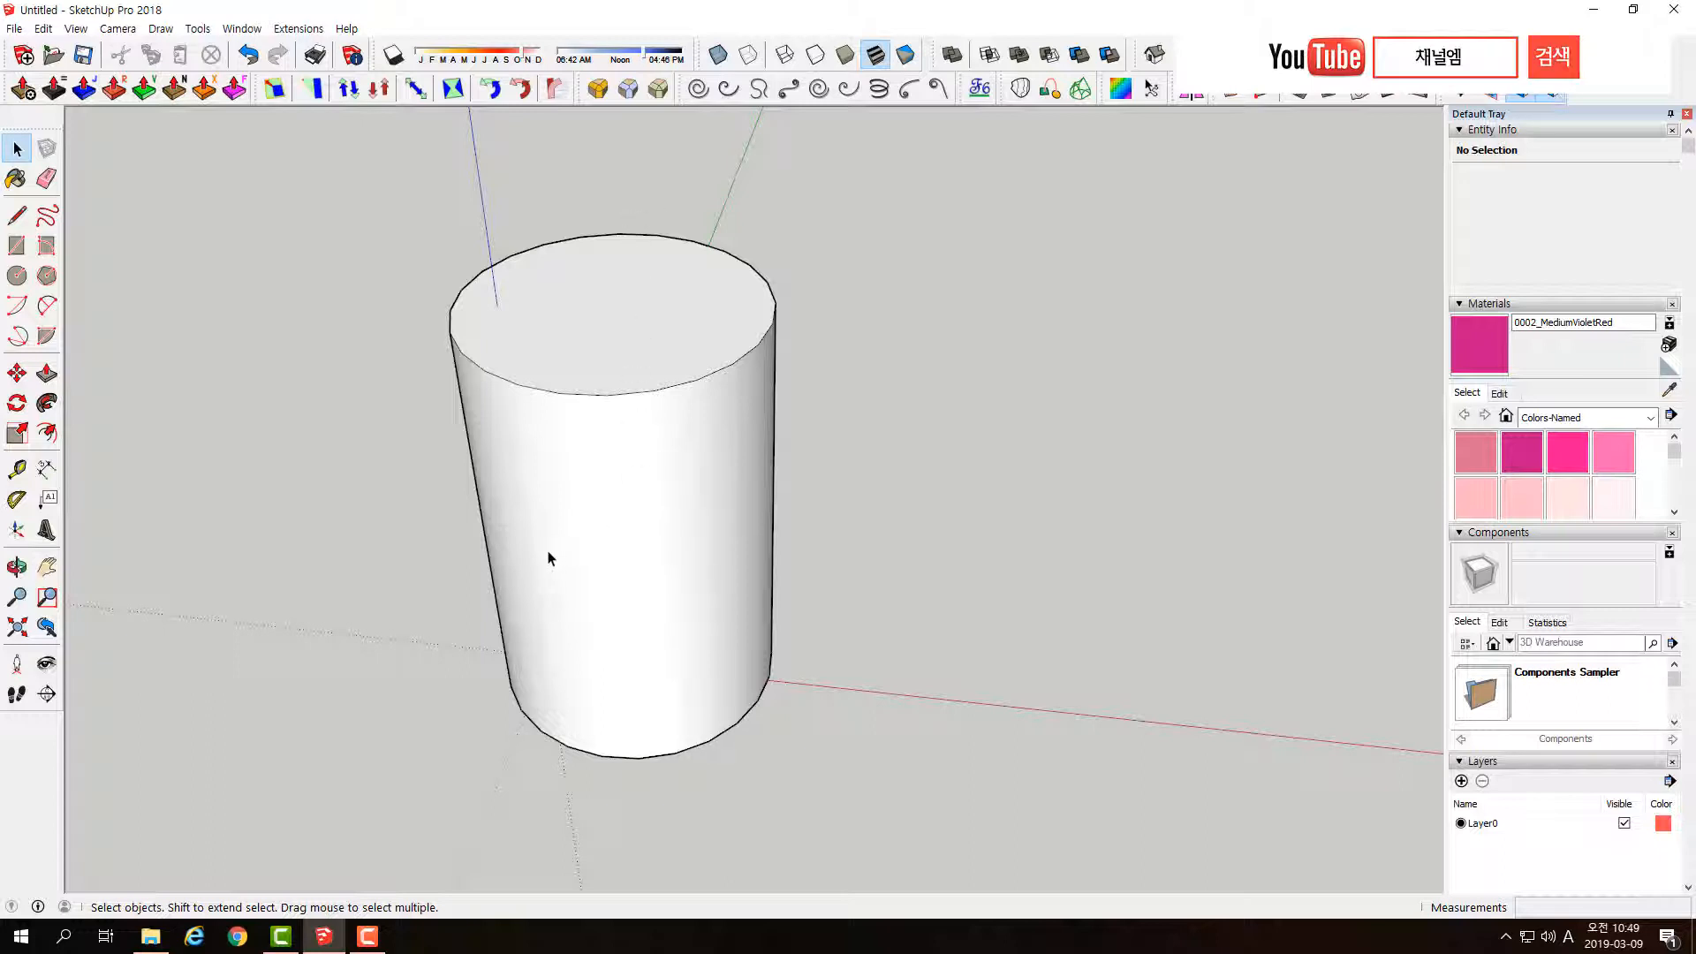
- Examine the cylinder from different sides by orbiting around it and panning the view
middle_drag(549, 558, 1235, 495)
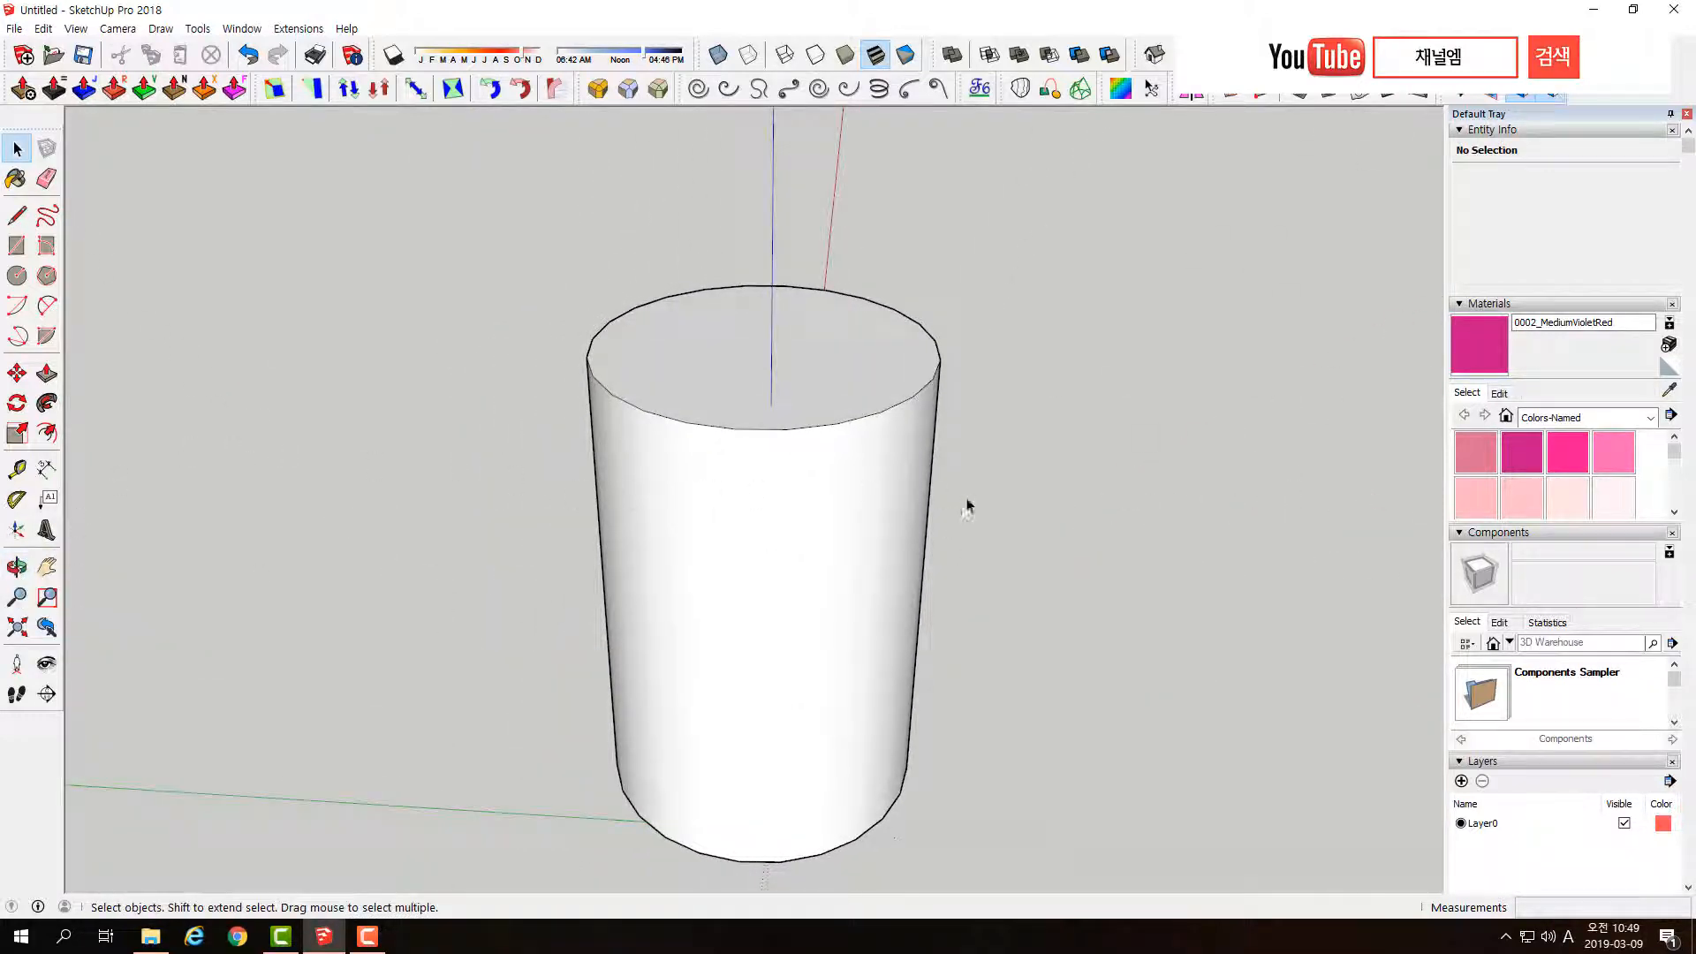
middle_drag(760, 519, 753, 598)
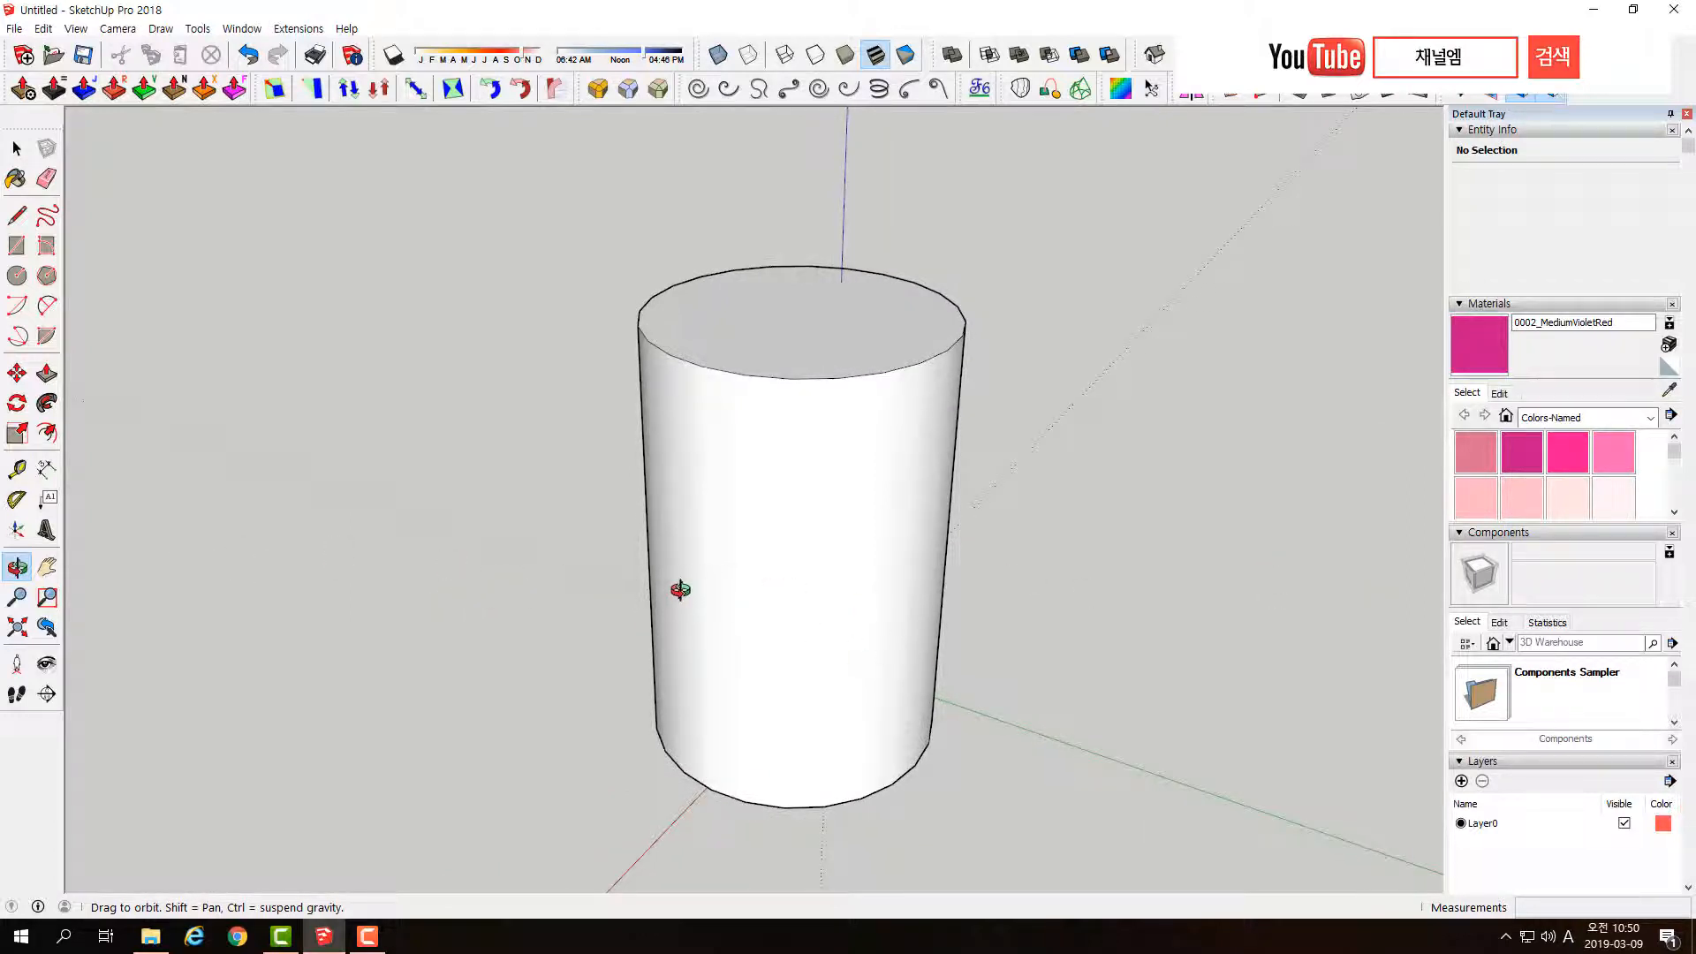
key(h)
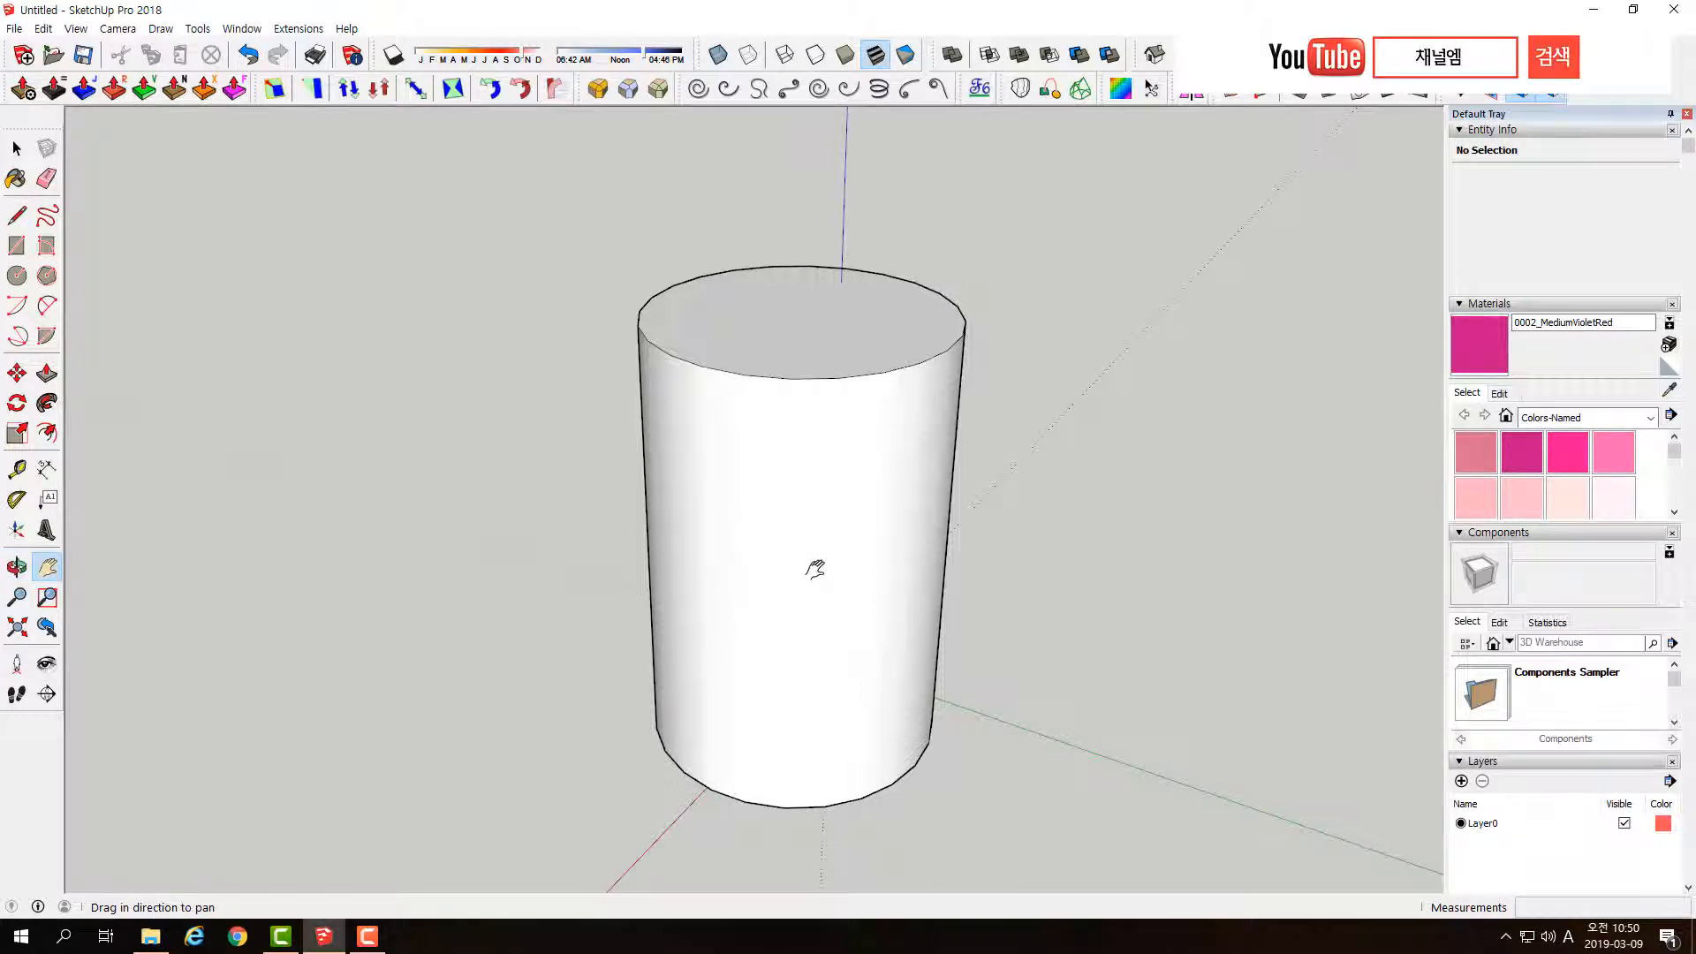
drag(814, 569, 773, 518)
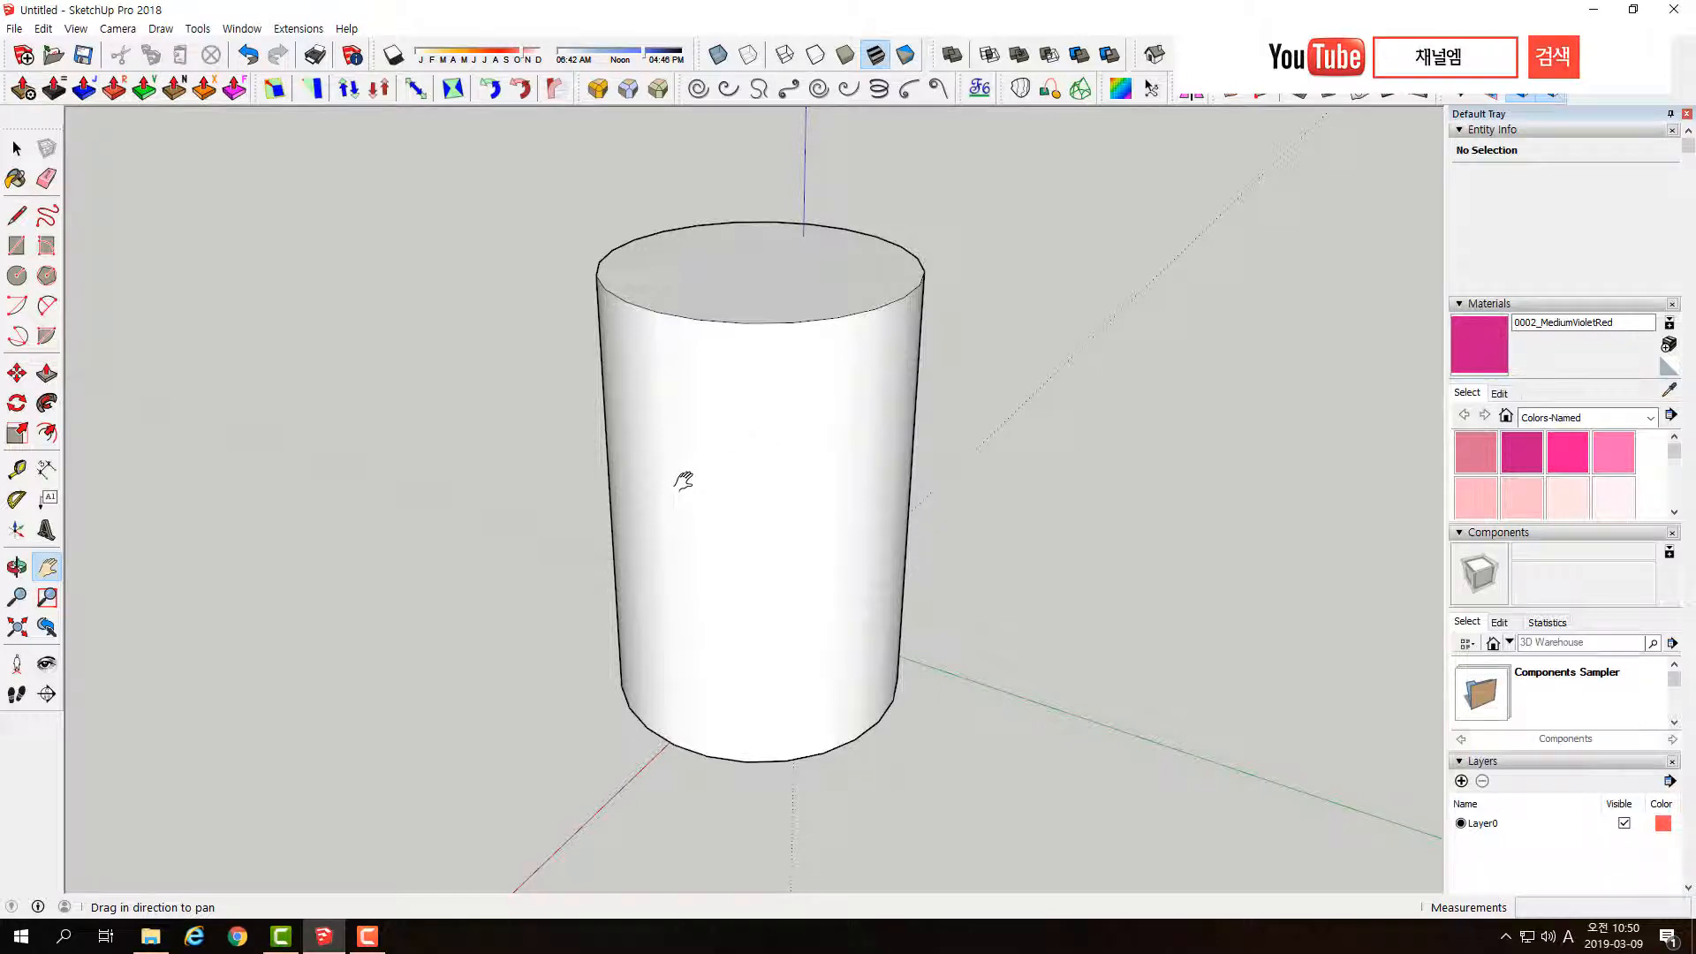
middle_drag(682, 480, 1184, 416)
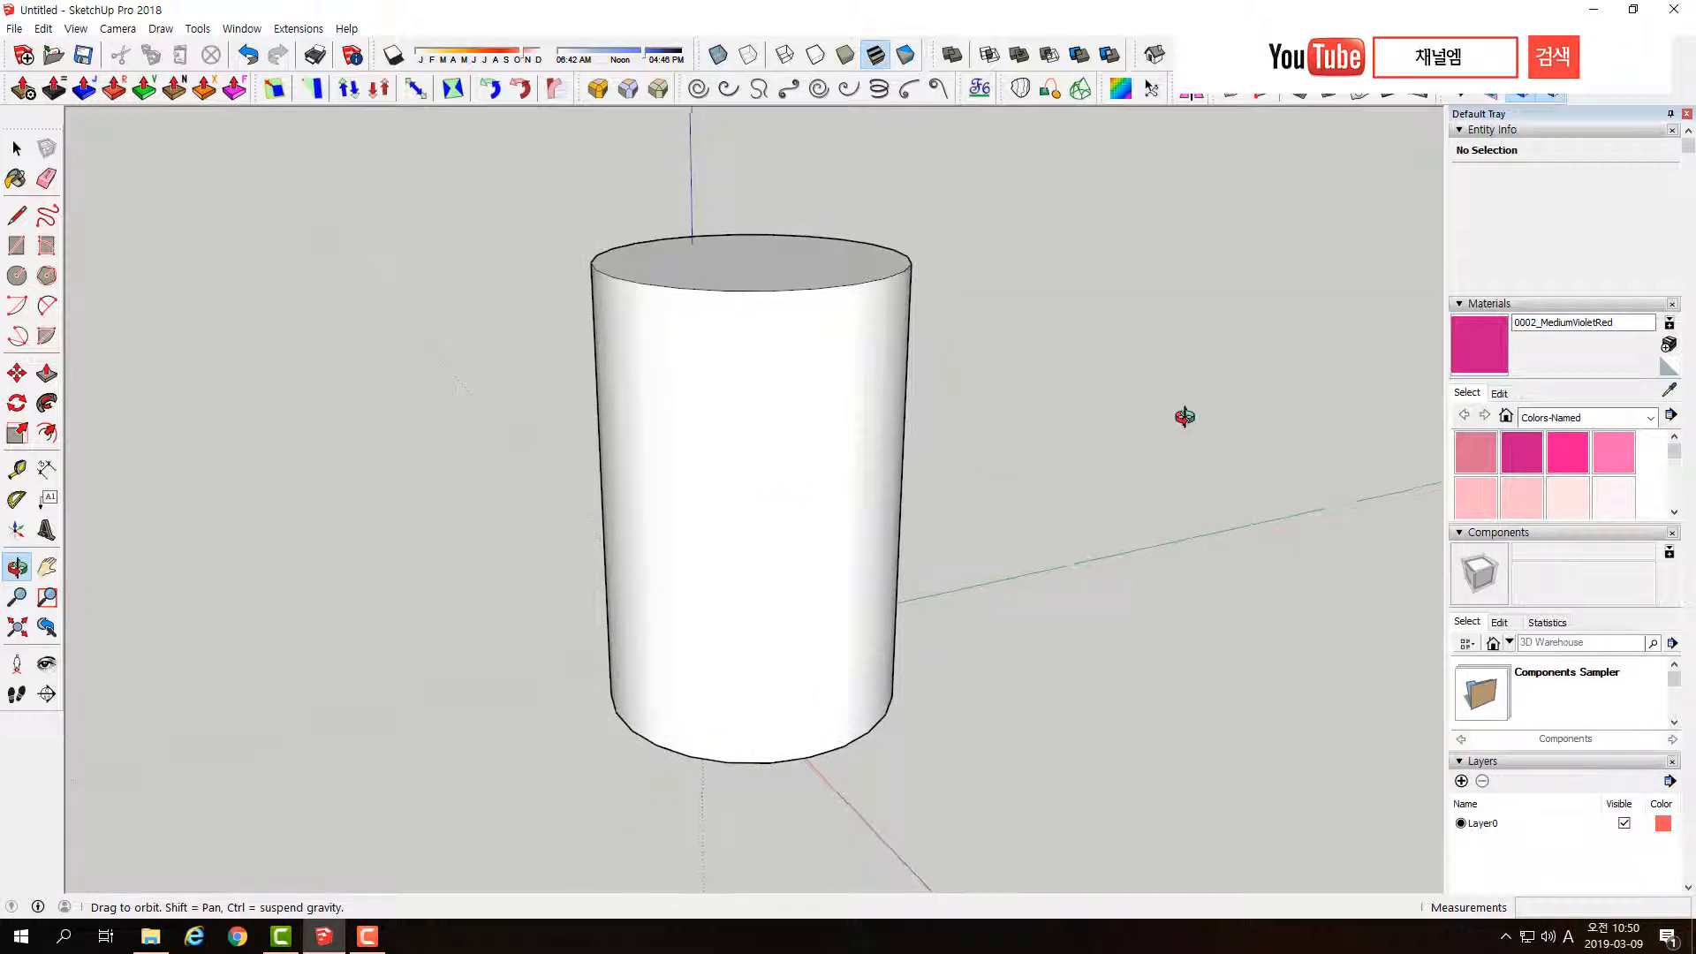
middle_drag(814, 409, 1299, 447)
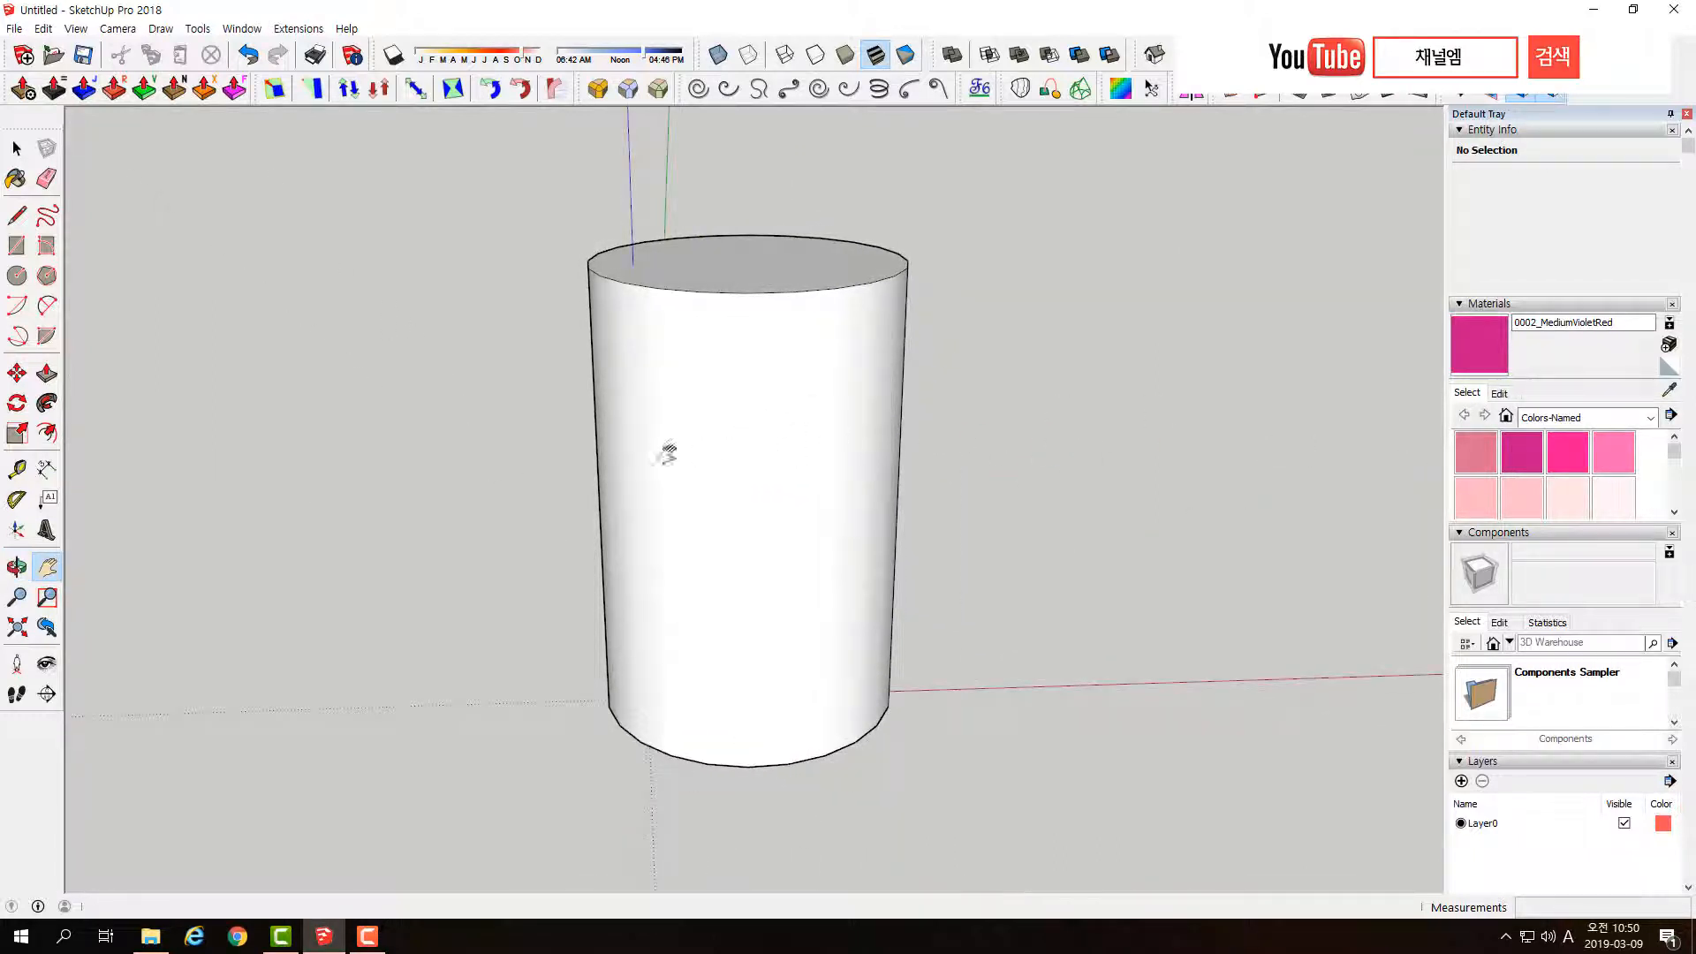
middle_drag(660, 454, 994, 517)
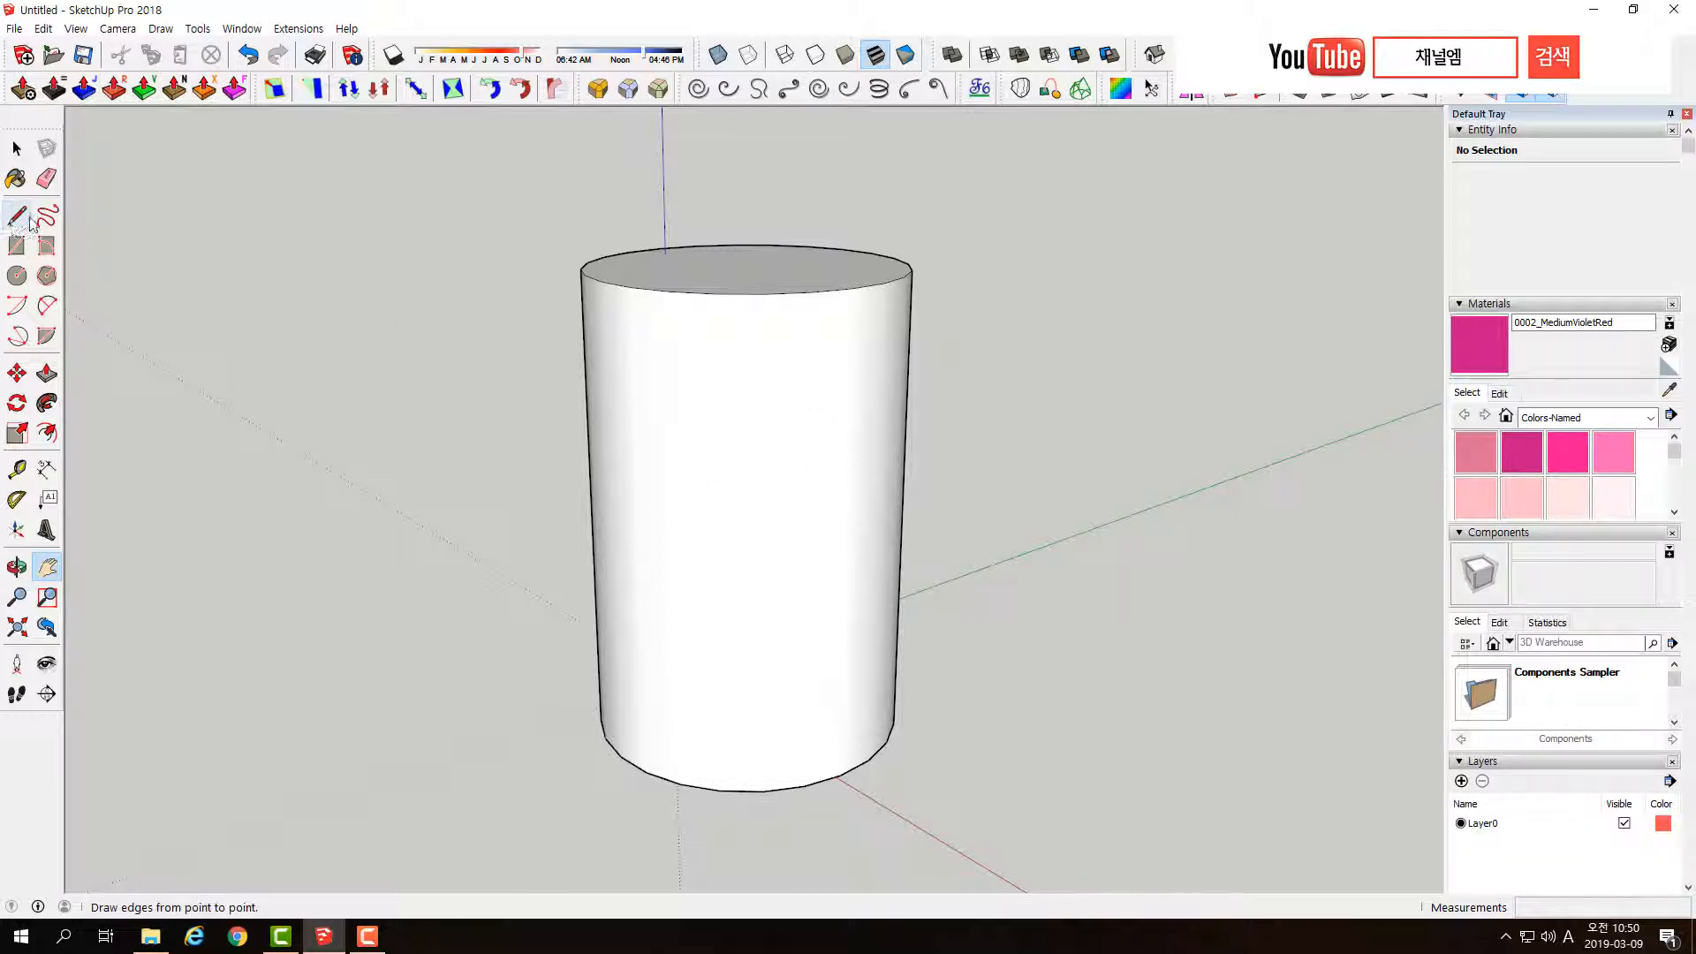
- With the Line tool active, orbit around the cylinder to view its sides, its top from directly above, and a near-horizontal elevation
key(l)
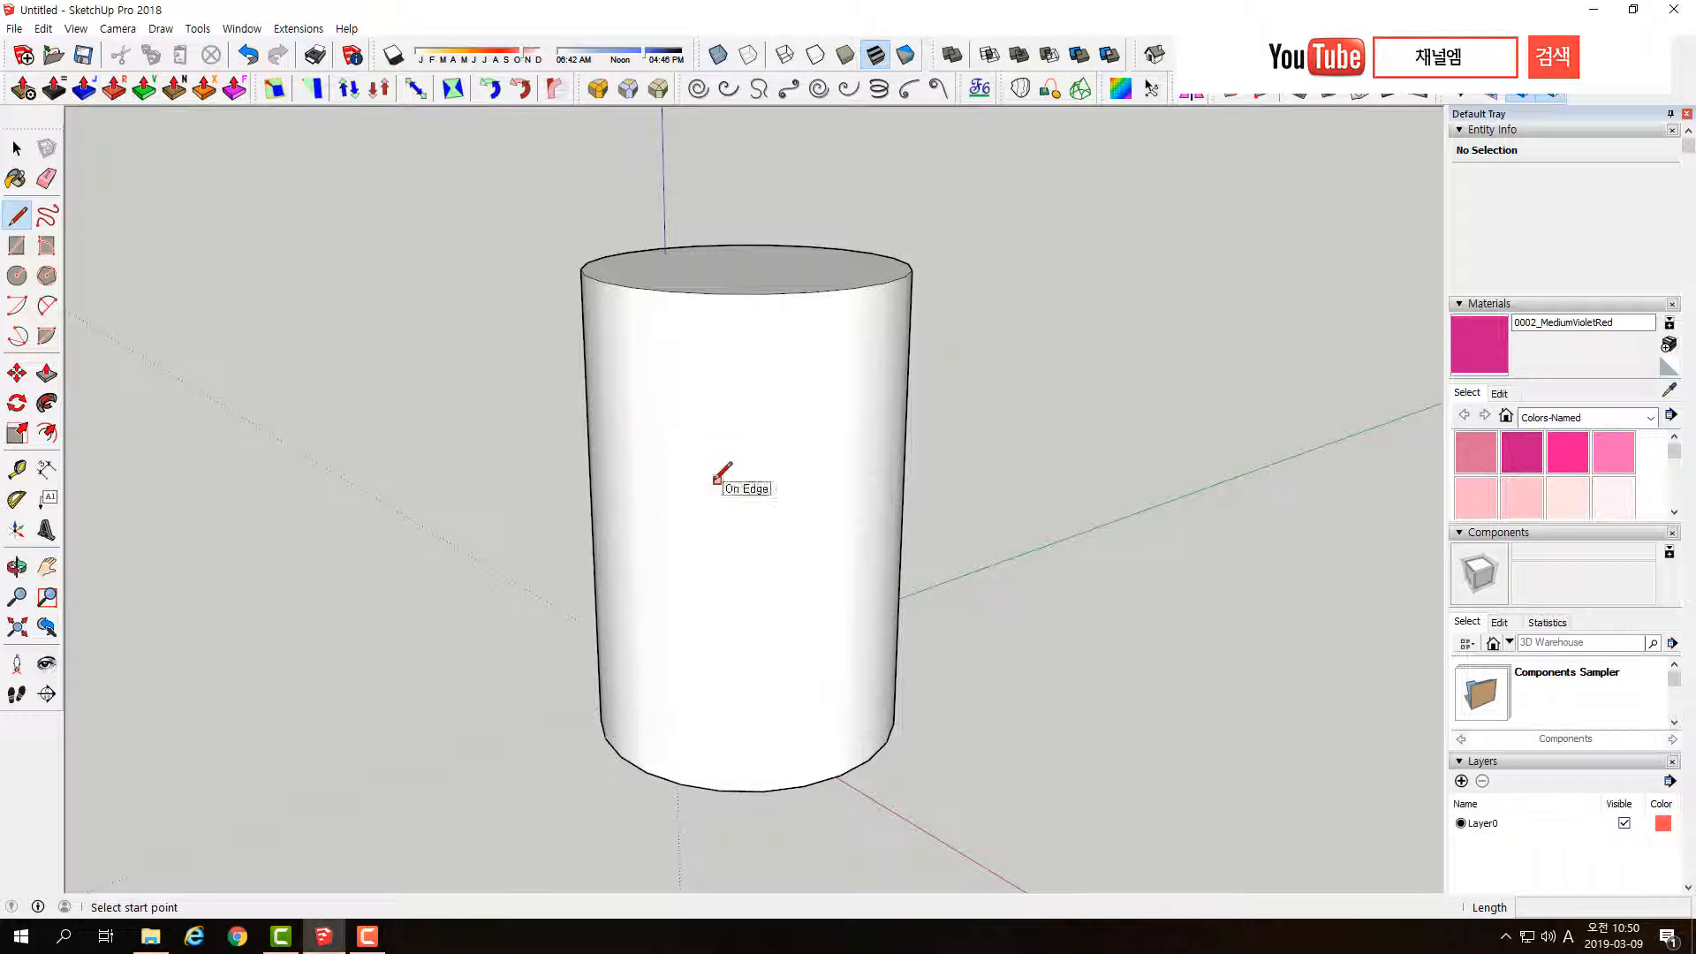
mouse_move(717, 477)
middle_down()
mouse_move(806, 492)
mouse_move(1249, 469)
mouse_move(750, 477)
mouse_move(992, 477)
mouse_move(782, 468)
mouse_move(681, 492)
mouse_move(1128, 495)
mouse_move(484, 497)
mouse_move(1079, 469)
mouse_move(707, 477)
mouse_move(761, 477)
mouse_move(765, 495)
mouse_move(841, 515)
middle_up()
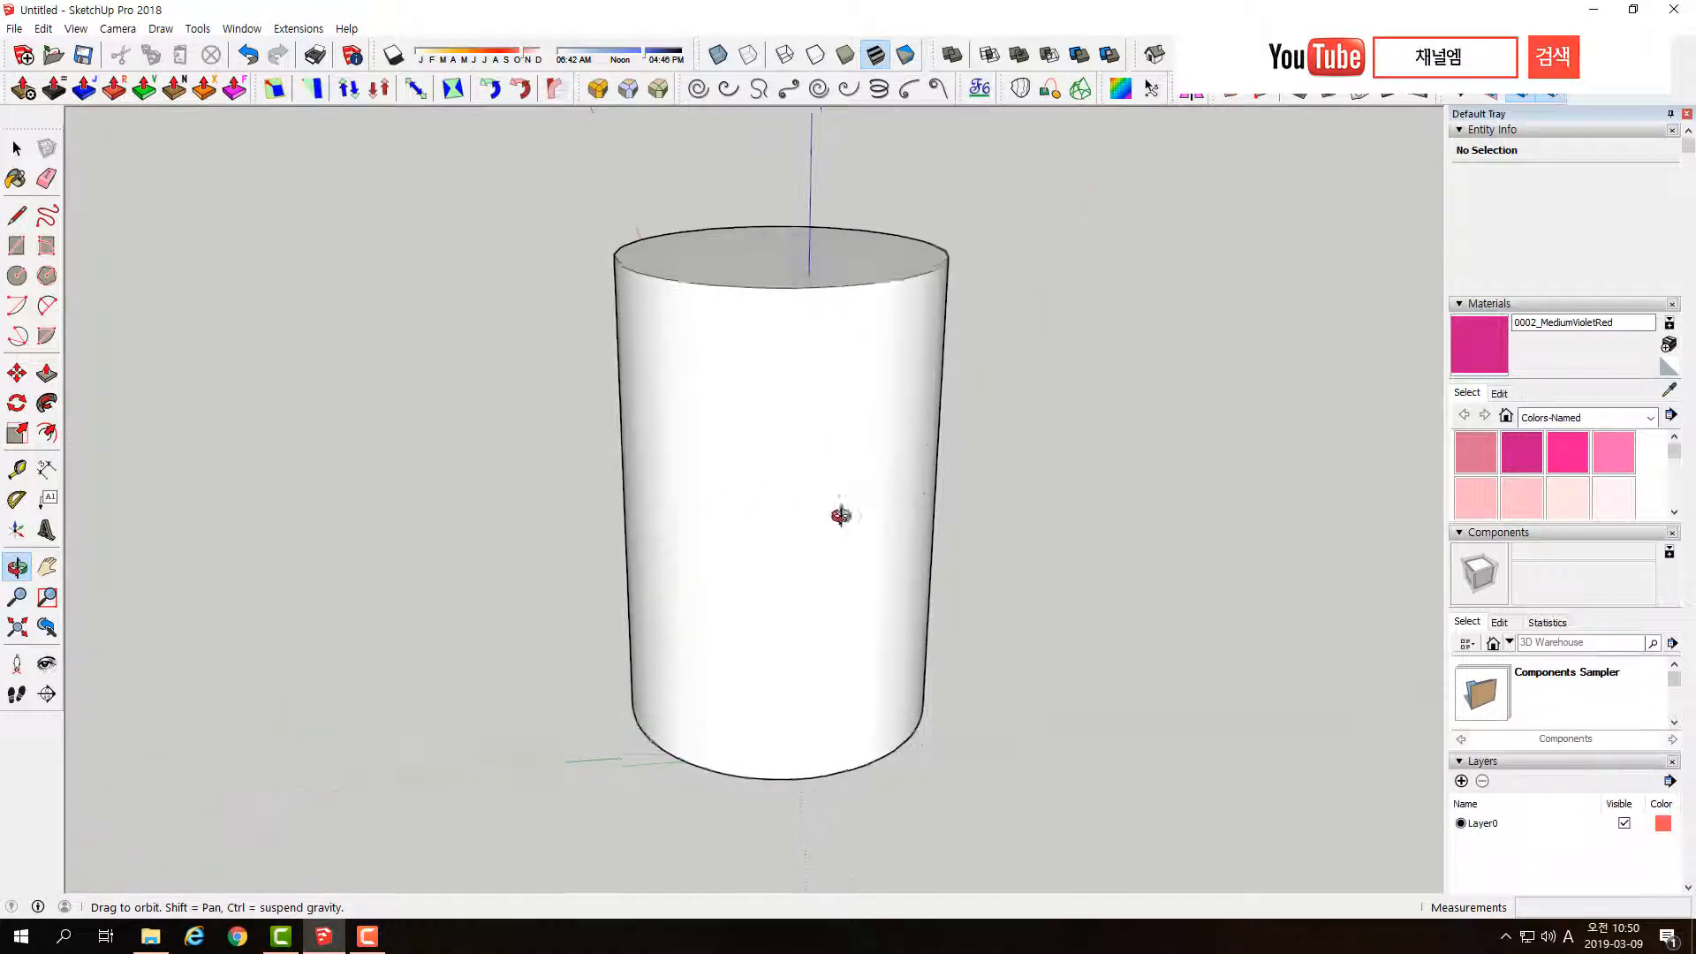
drag(840, 515, 741, 506)
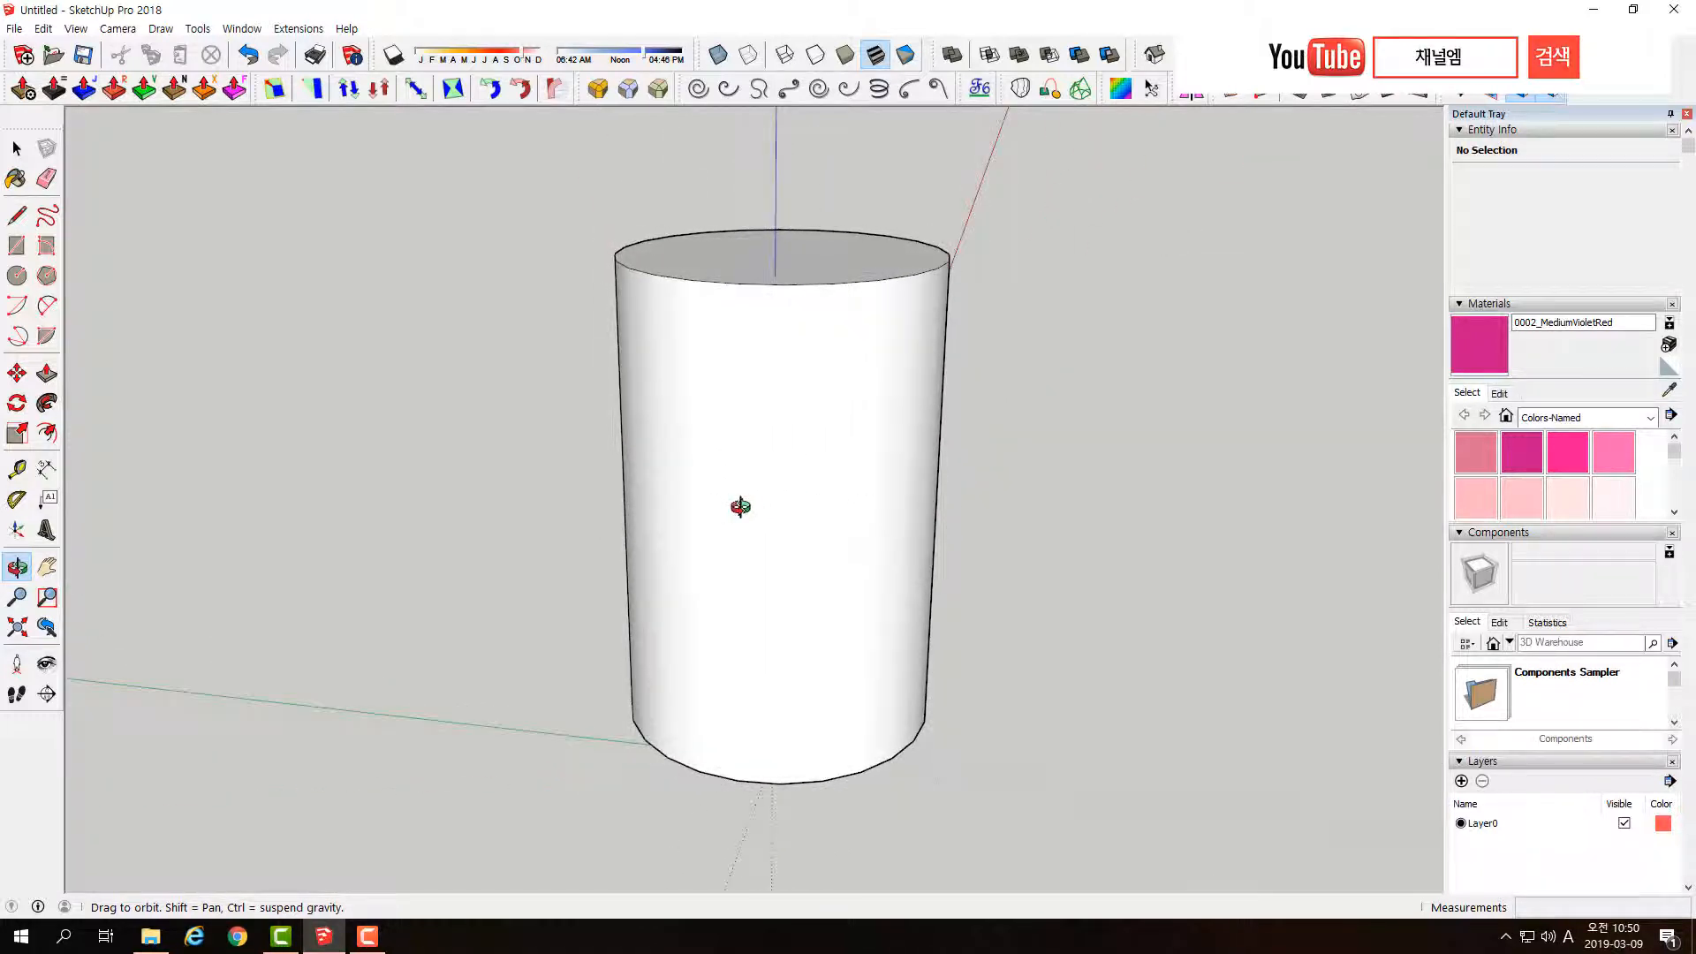
key(l)
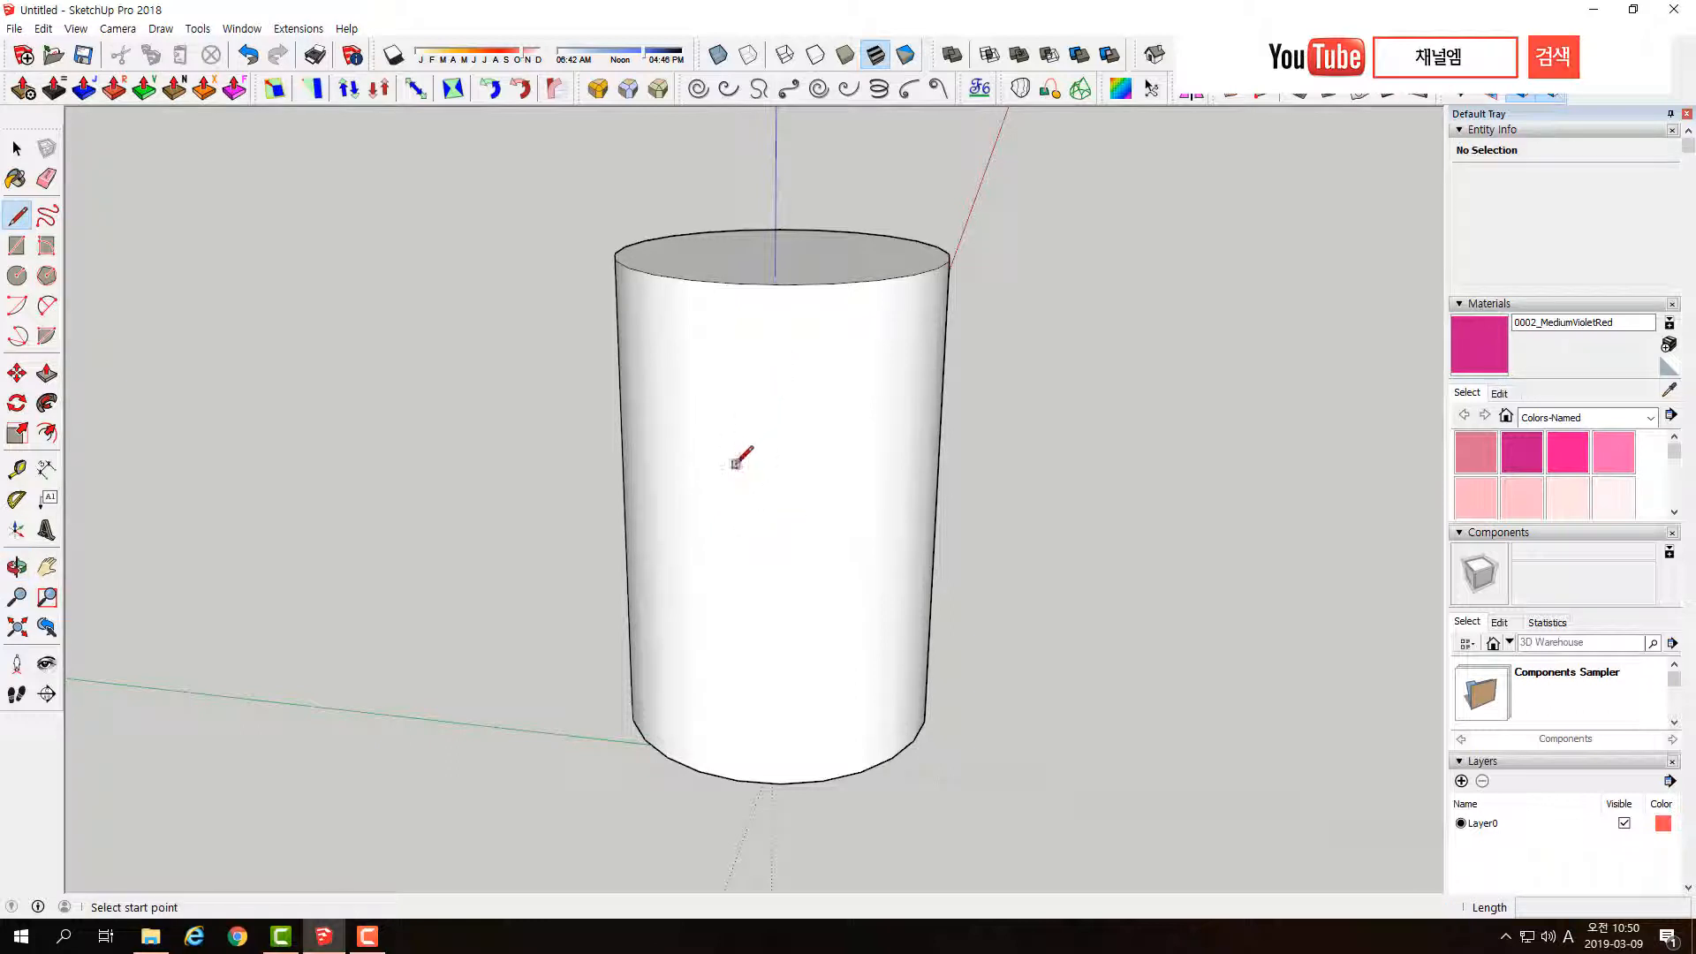
key(o)
drag(719, 462, 742, 541)
key(l)
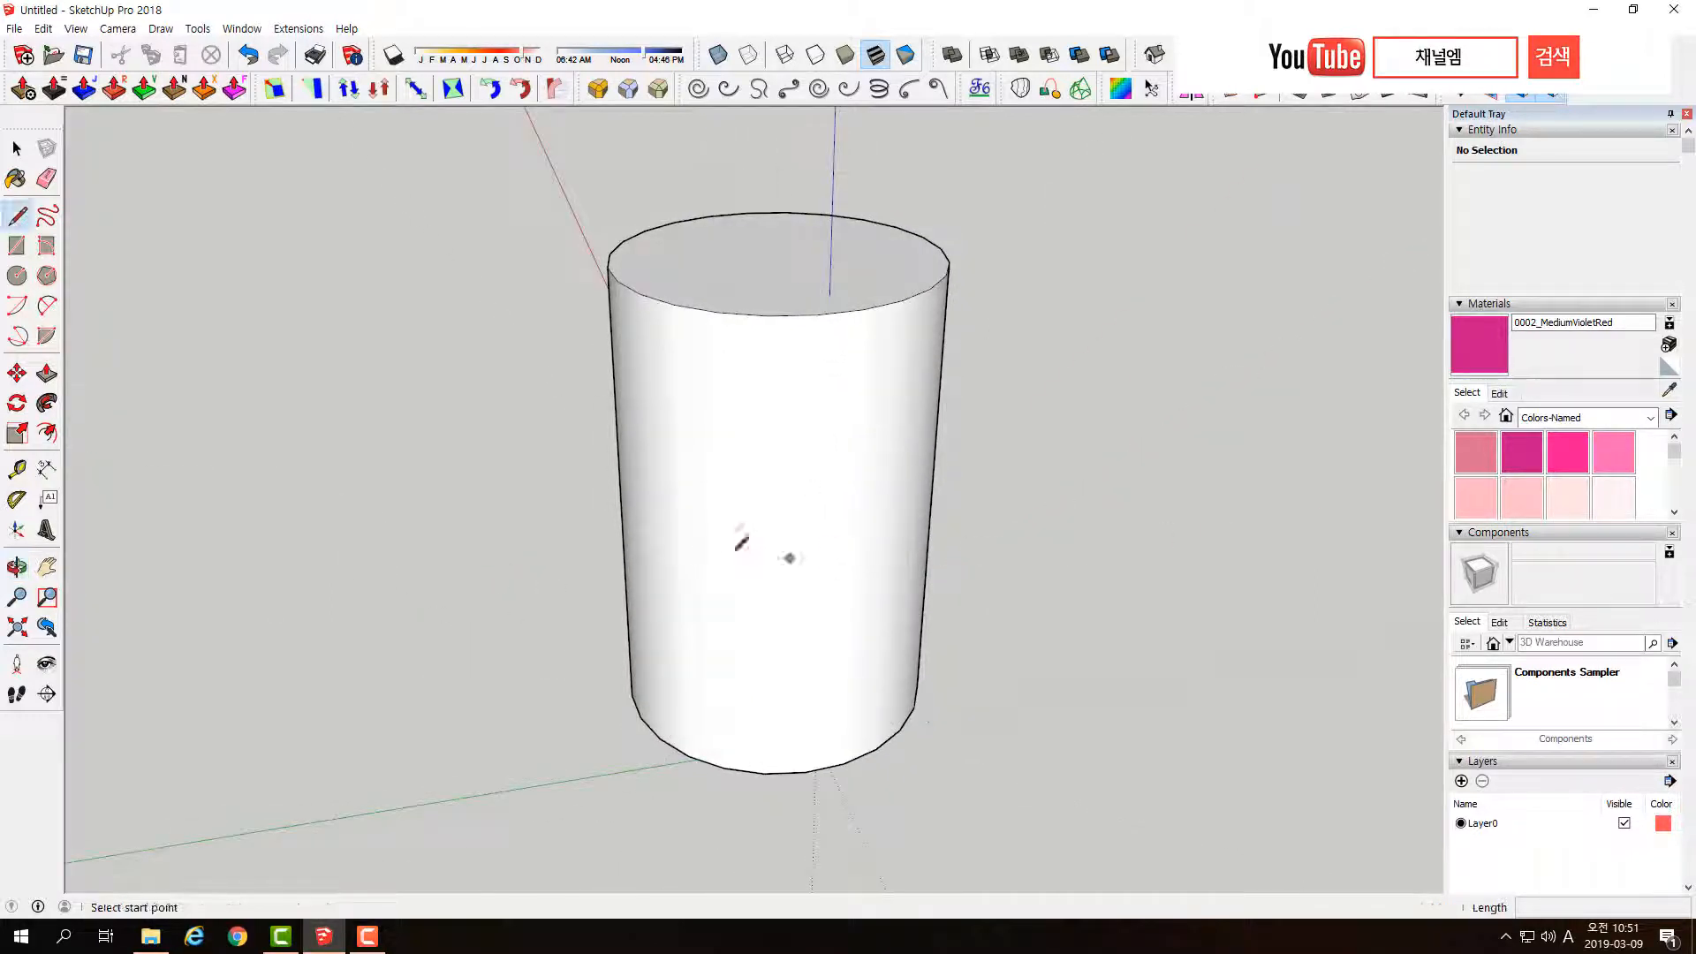
middle_drag(599, 550, 1002, 548)
middle_drag(447, 523, 742, 521)
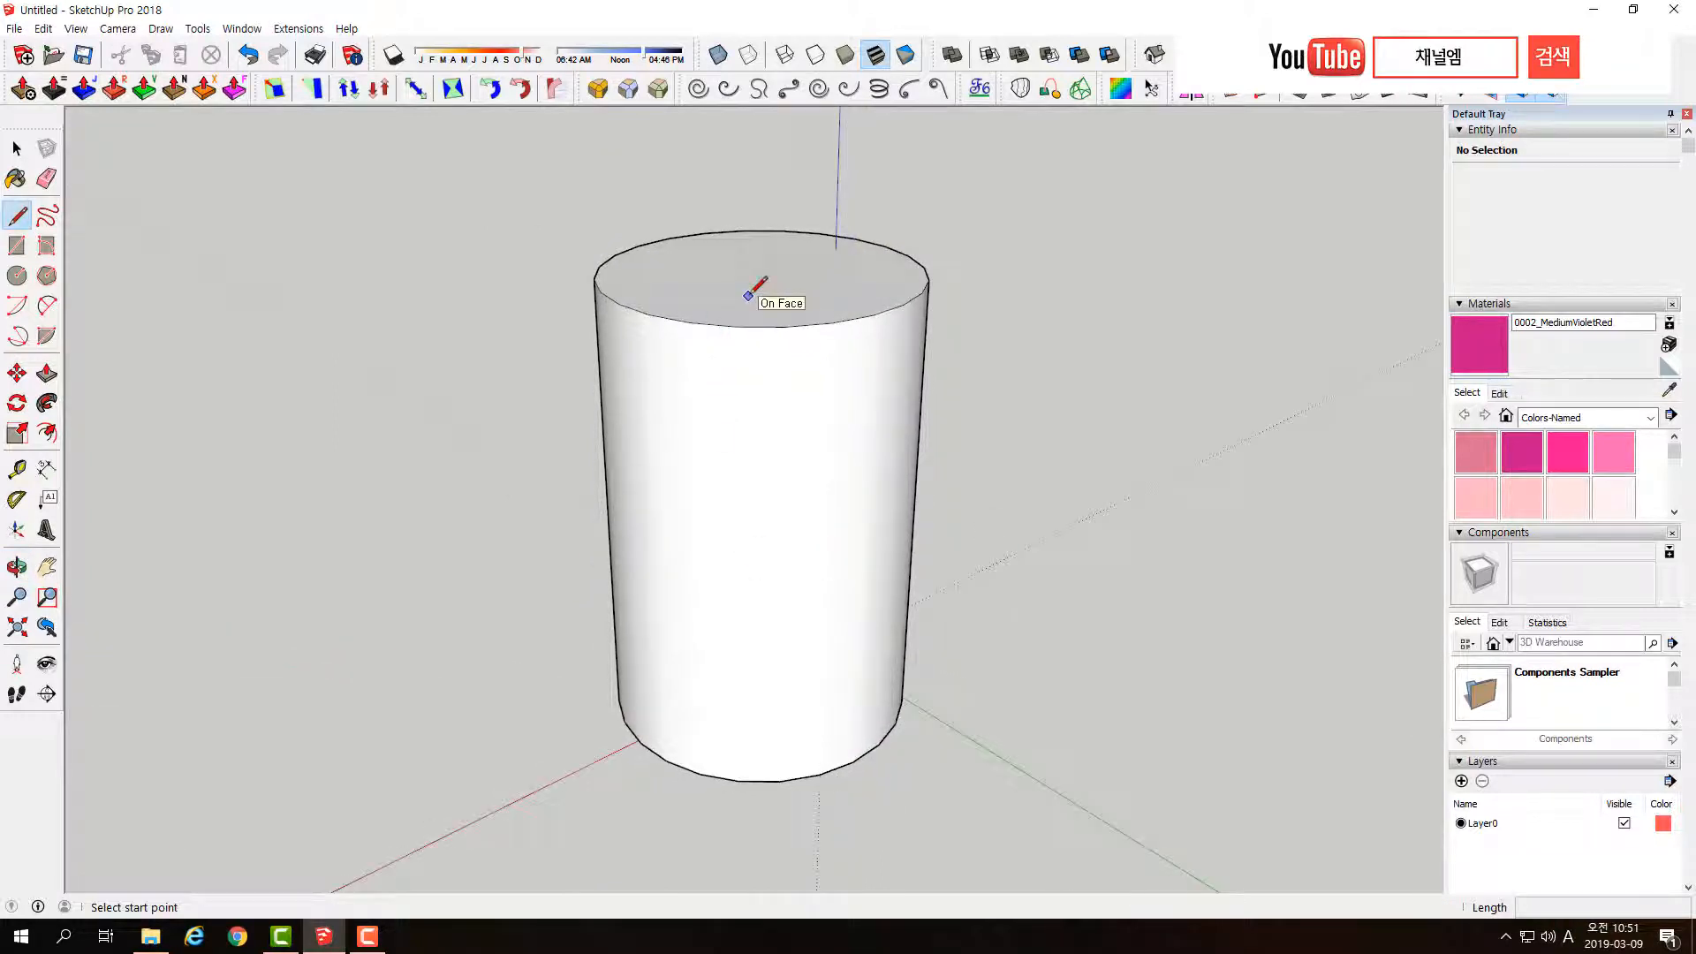
middle_drag(750, 293, 734, 780)
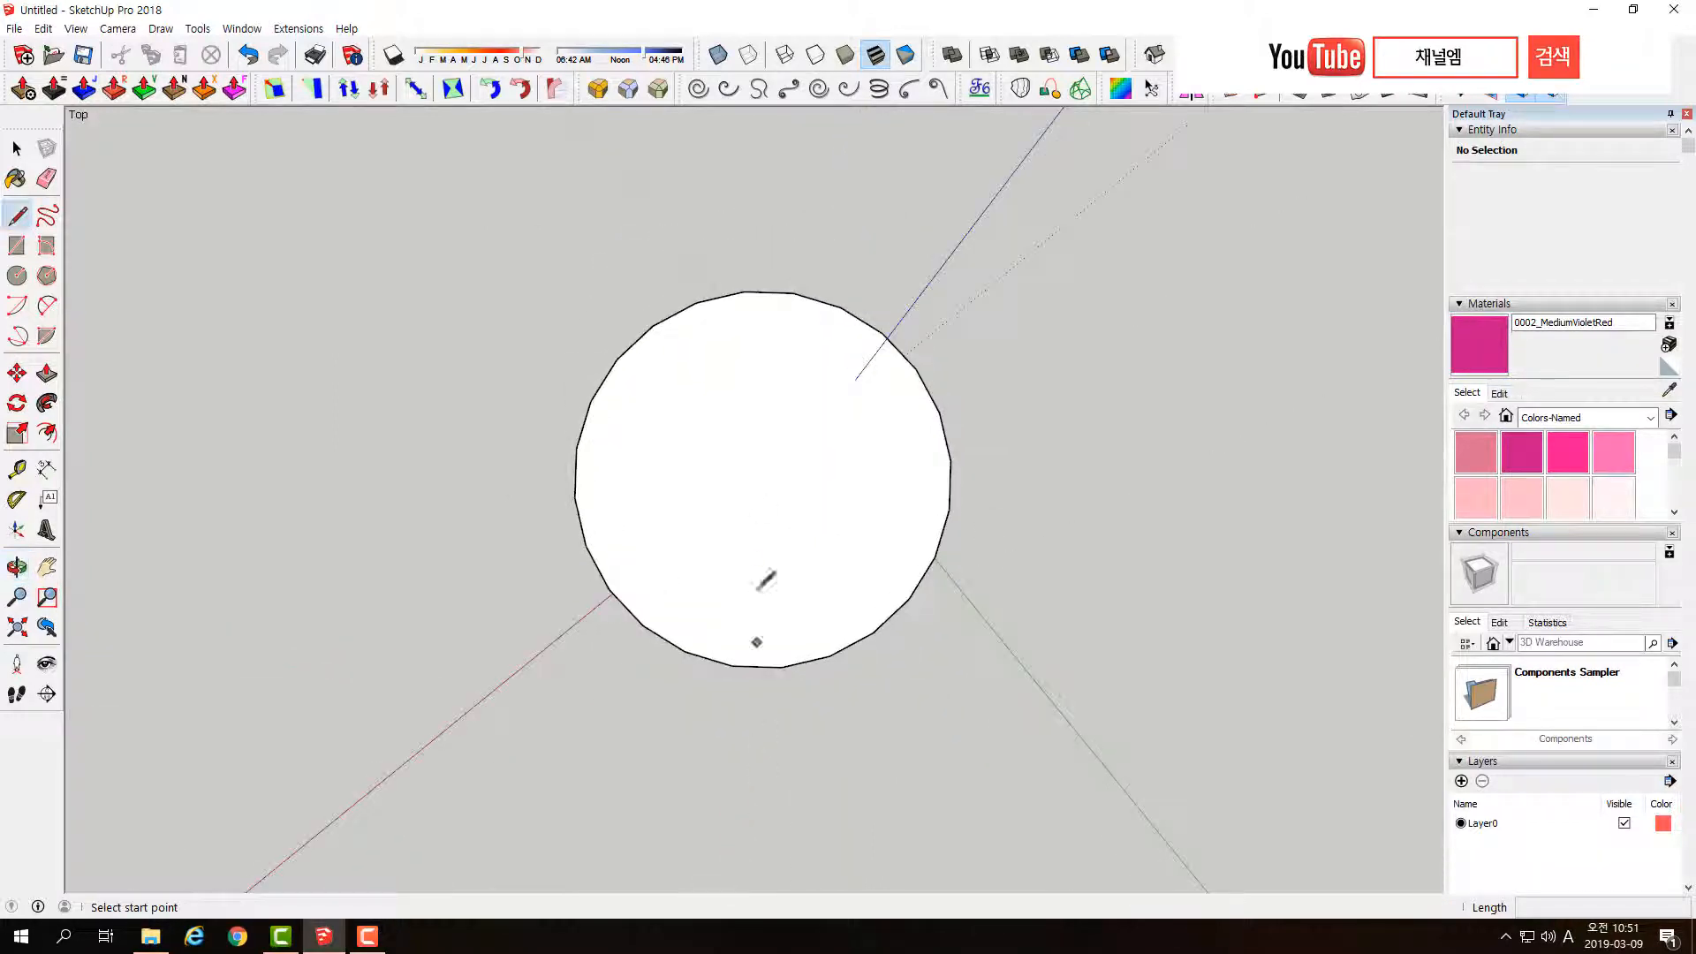
middle_drag(757, 586, 802, 385)
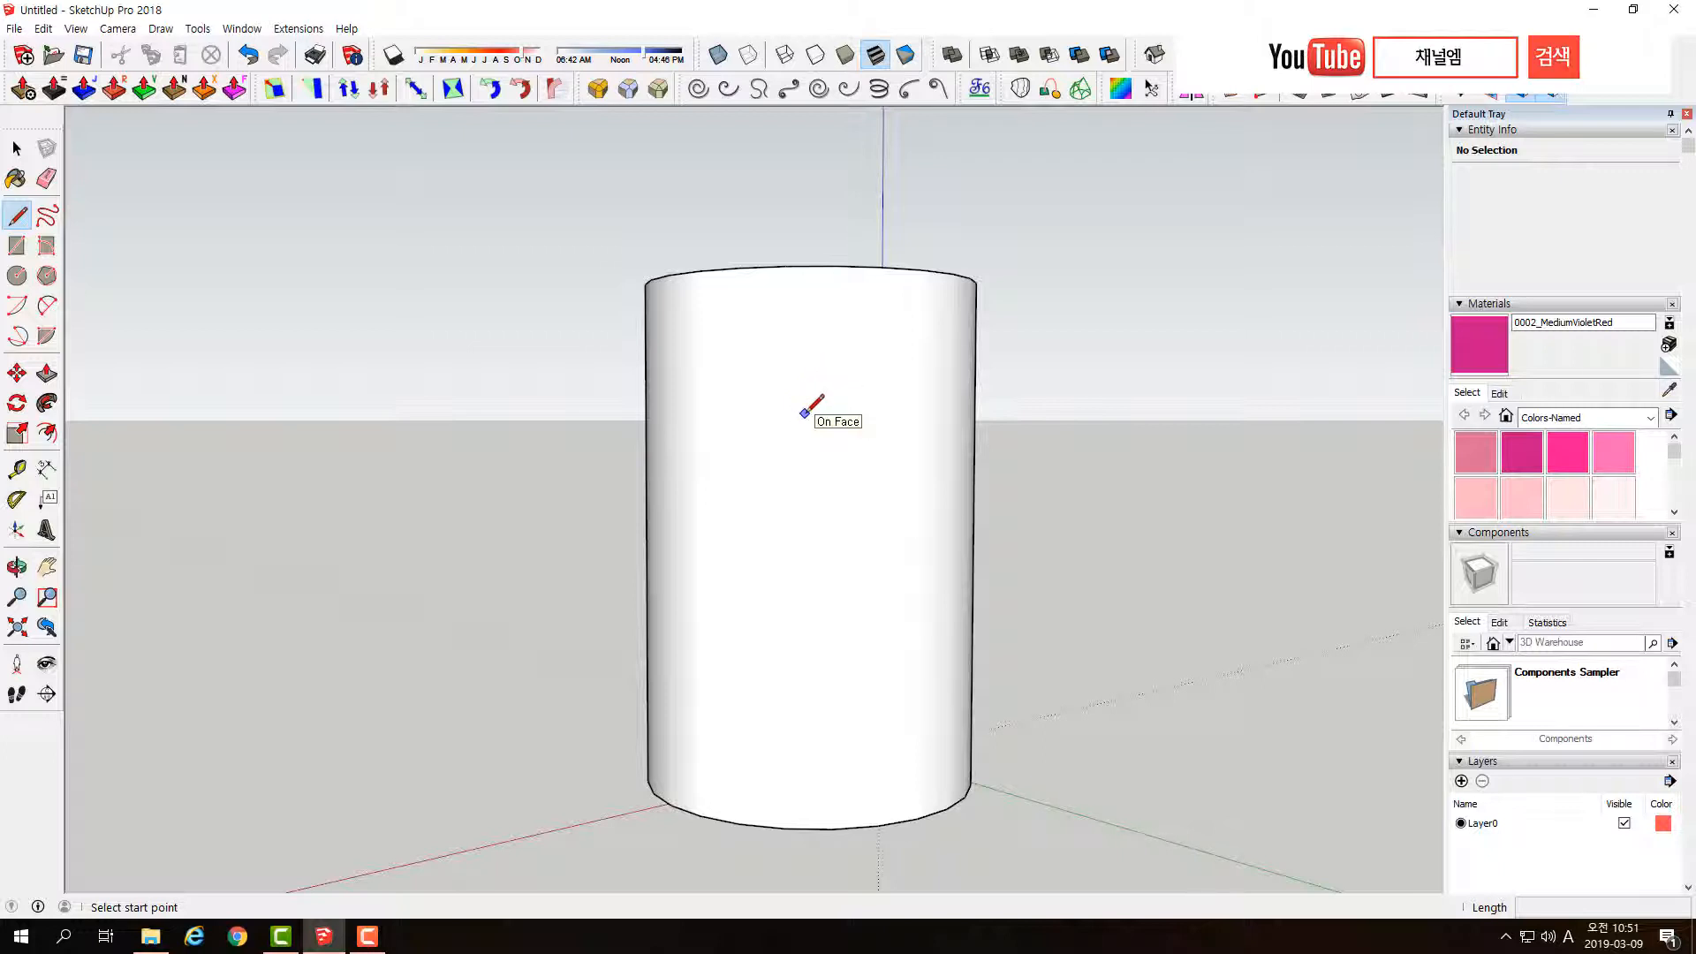
- Zoom in and out on the cylinder repeatedly, viewing it from eye level and from slightly above
scroll(801, 420, down, 5)
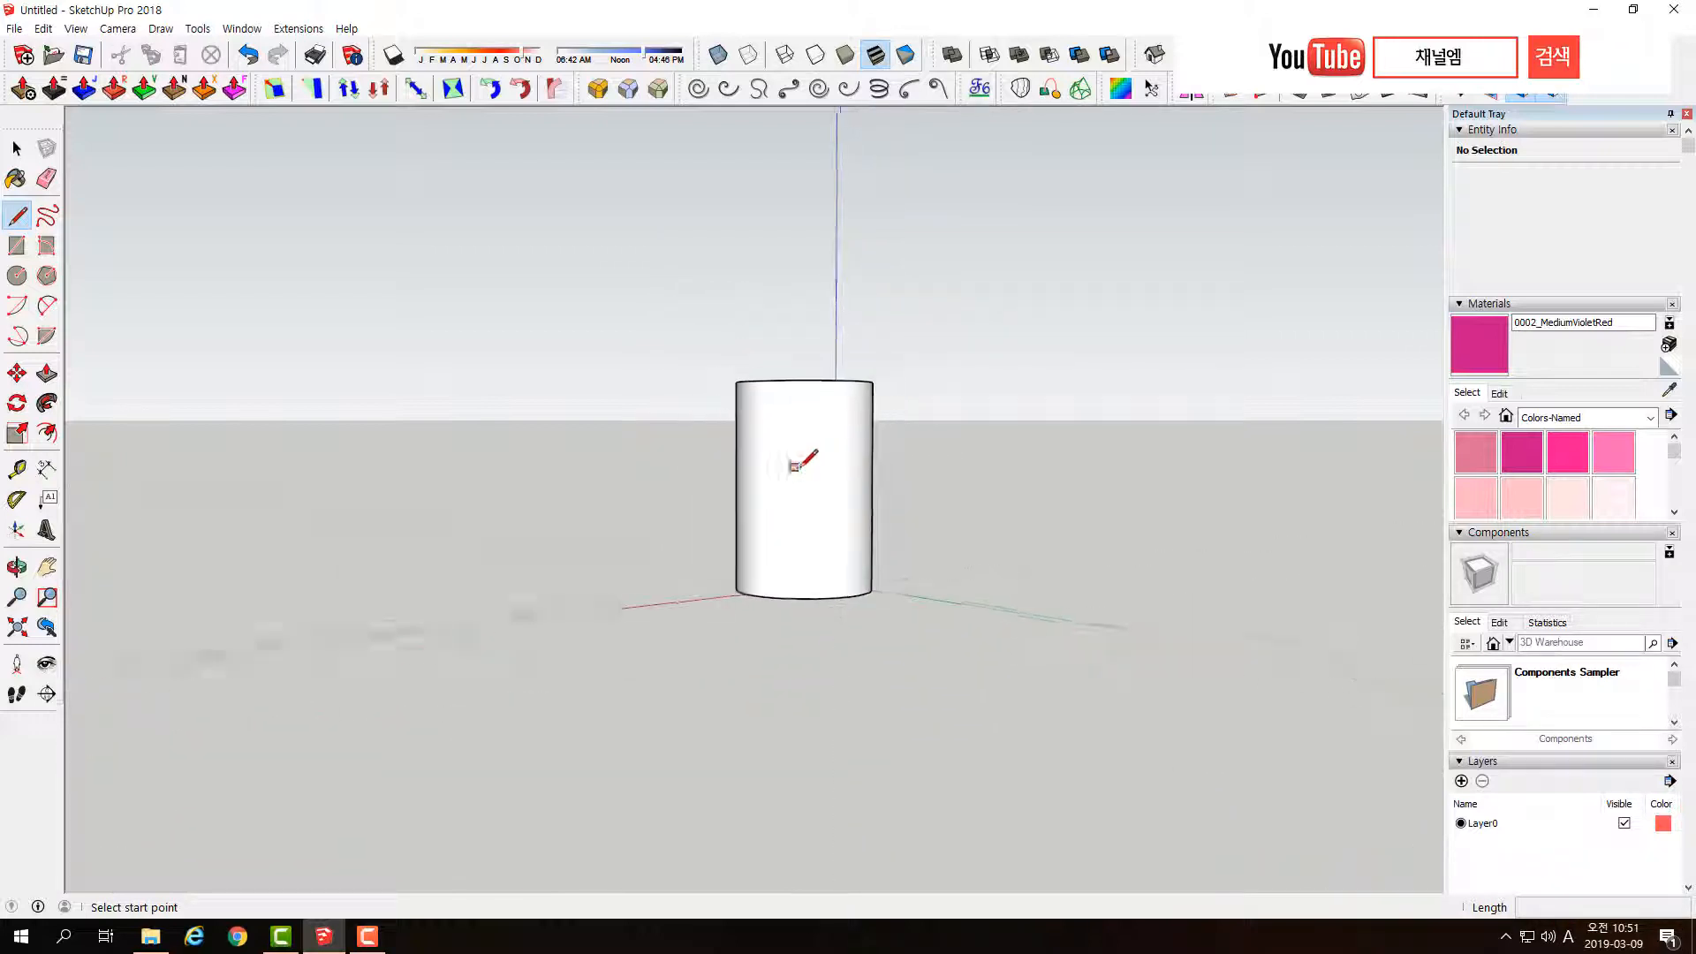
scroll(798, 463, up, 7)
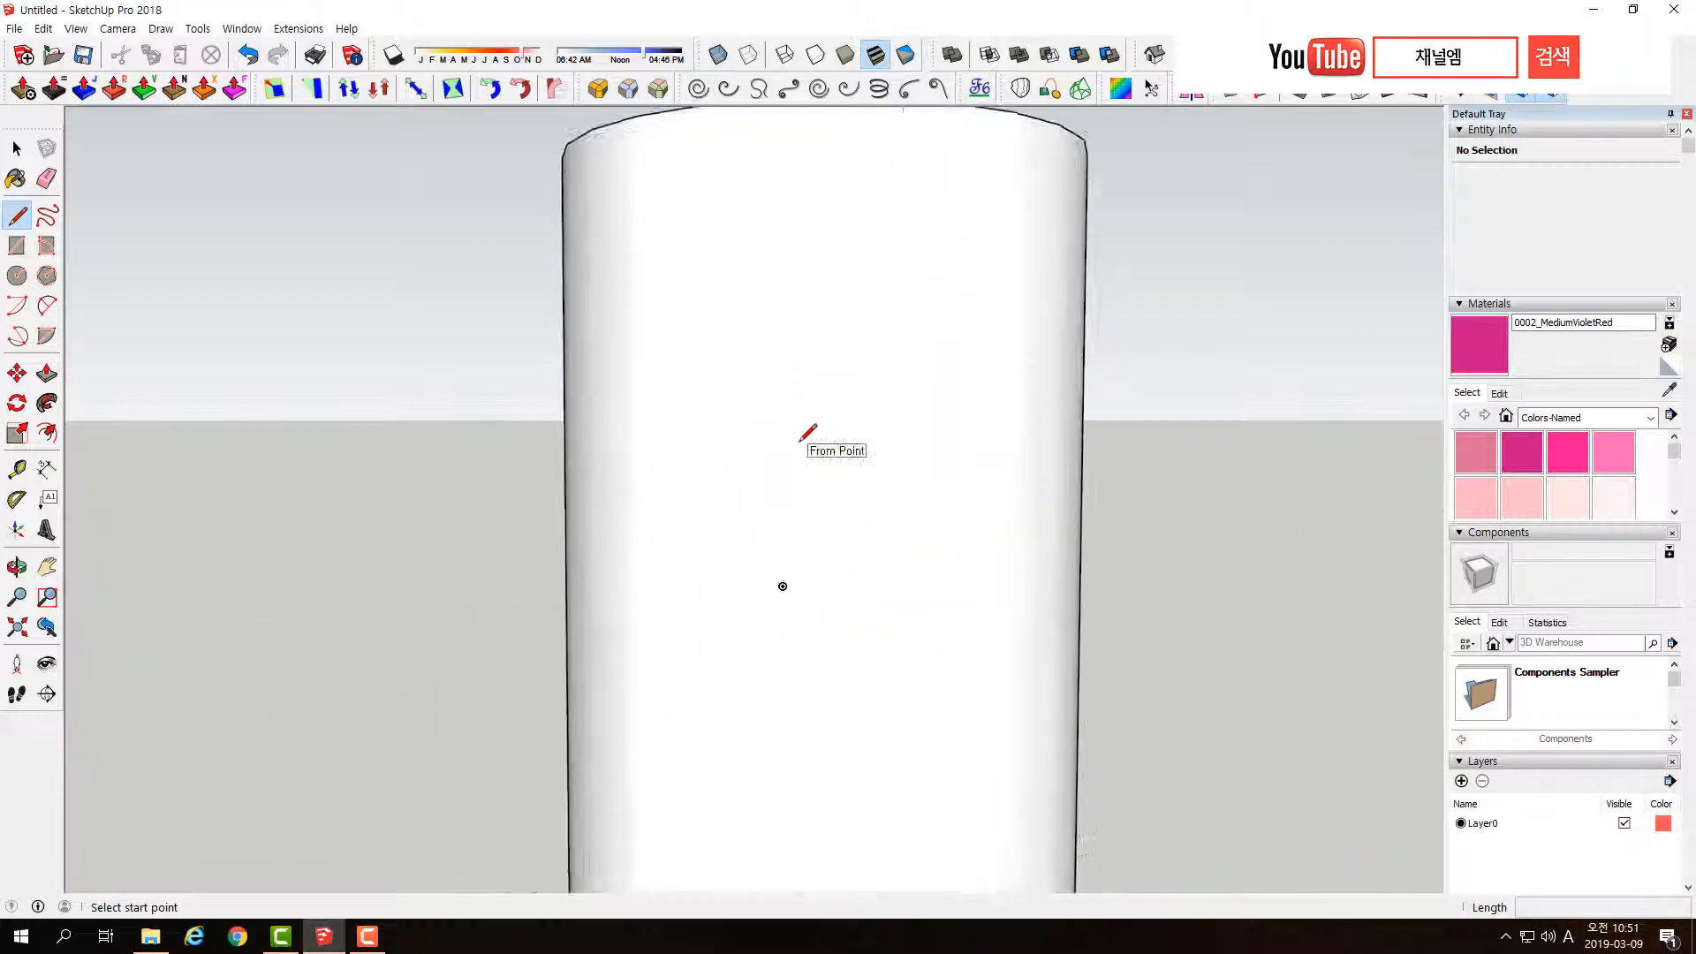
scroll(800, 440, down, 6)
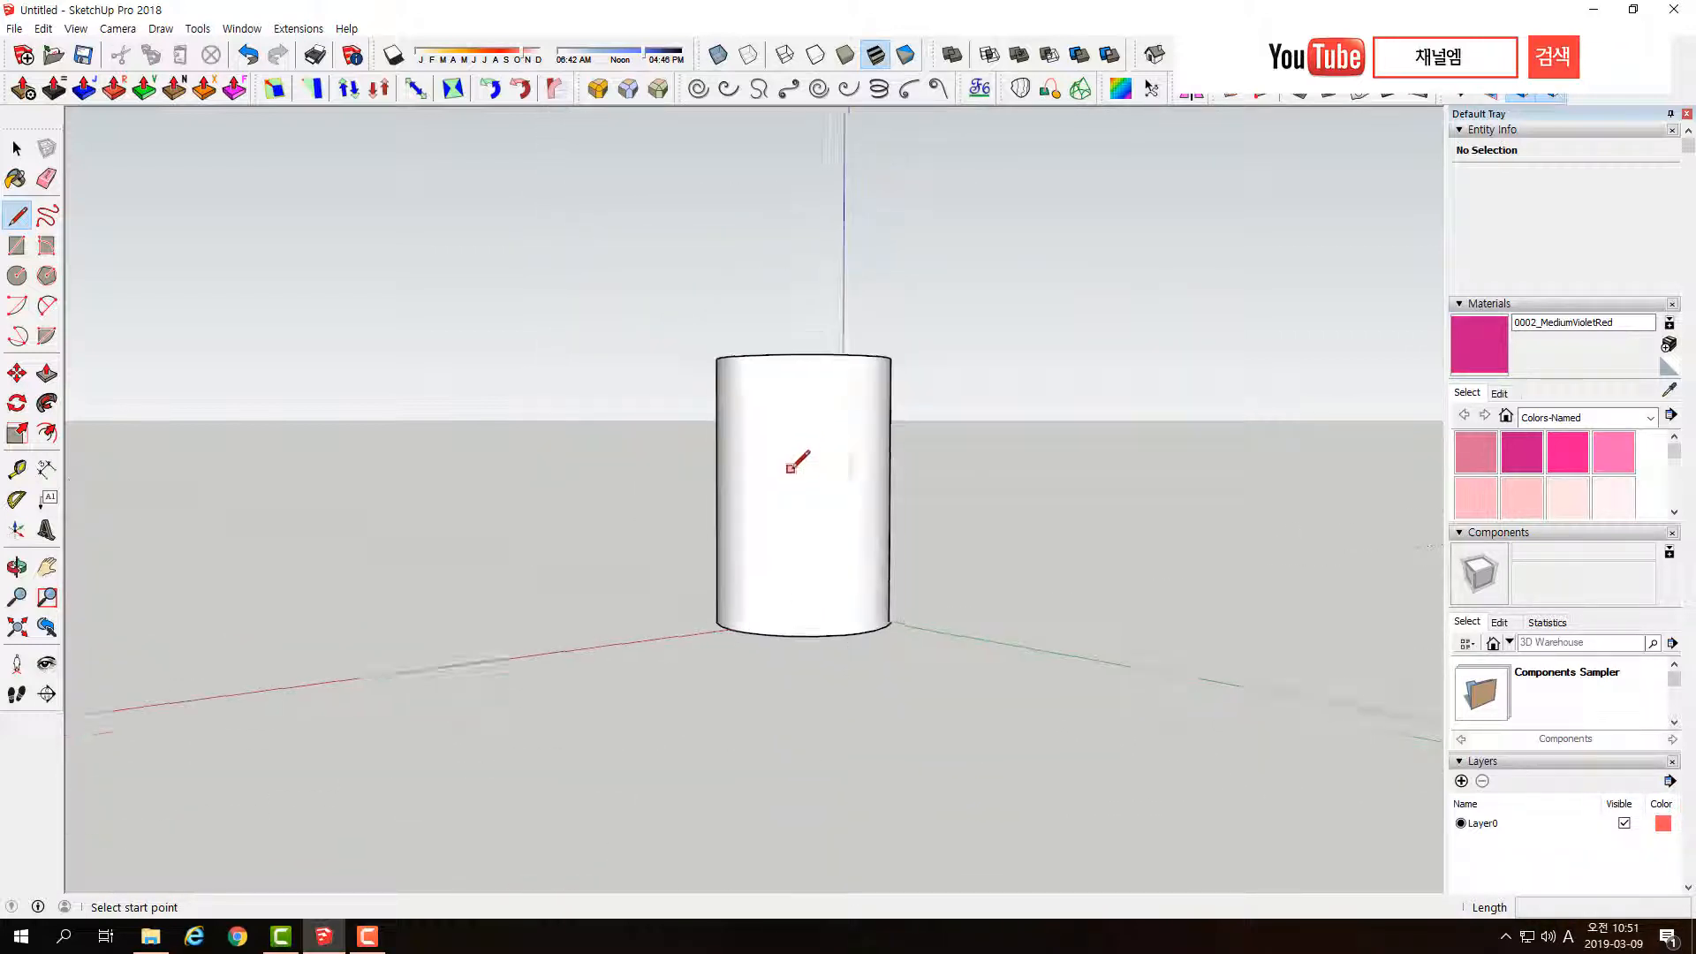
scroll(798, 462, up, 5)
scroll(795, 435, down, 3)
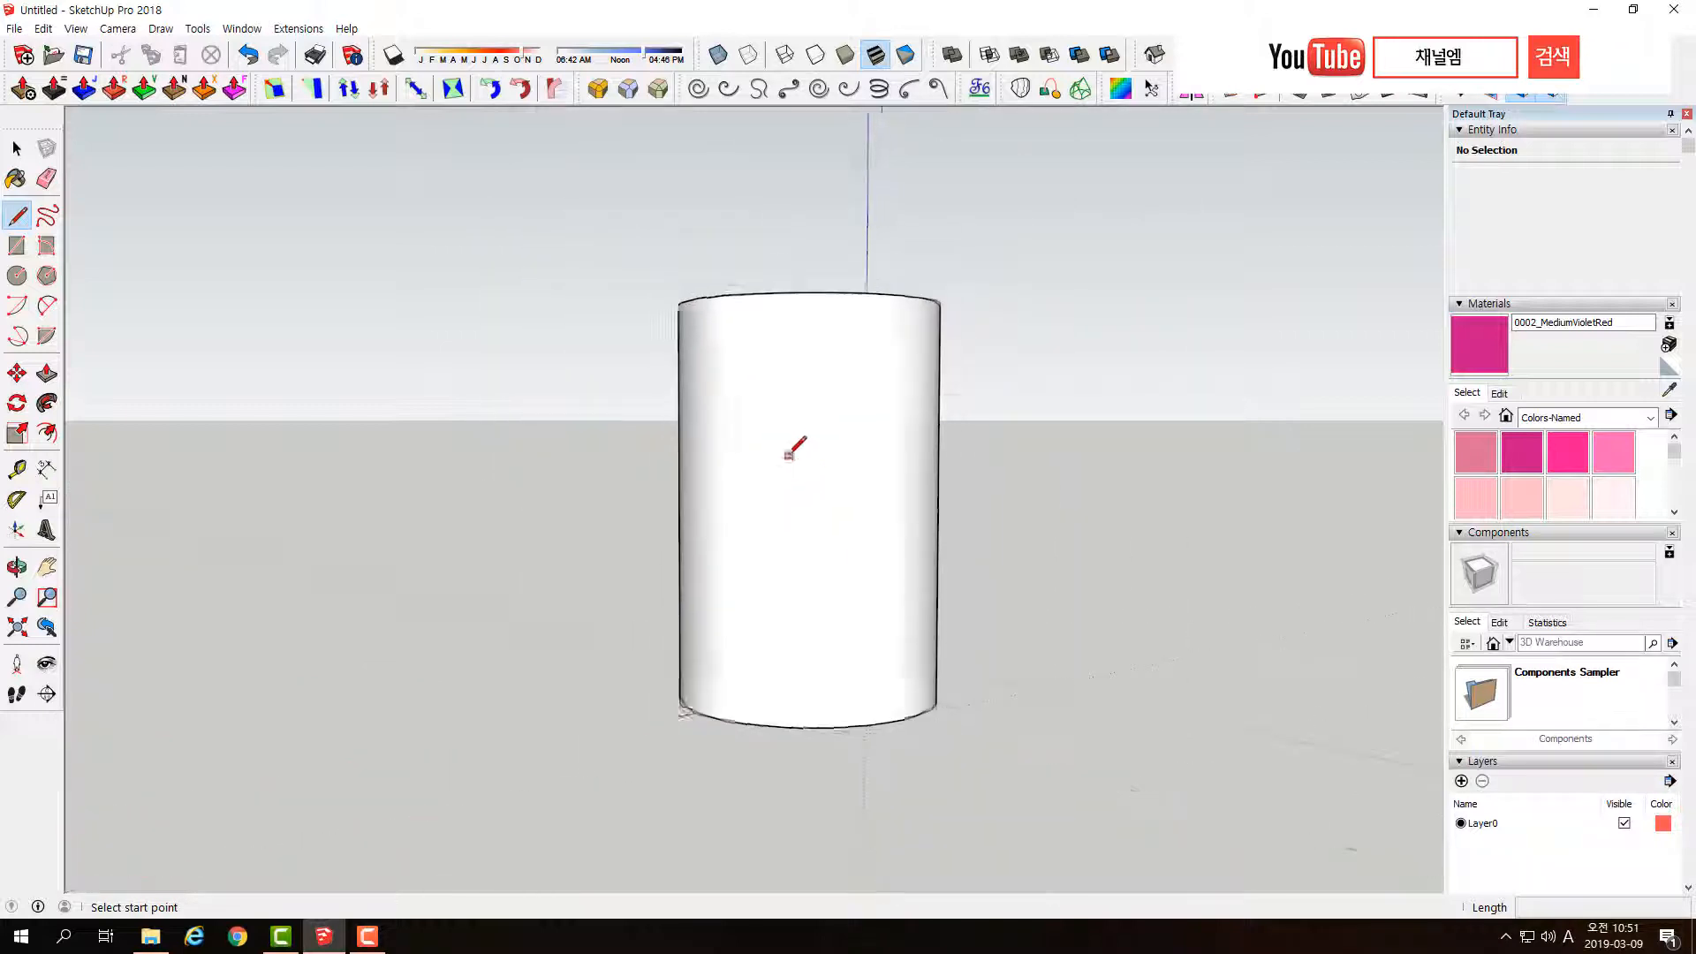
scroll(789, 455, down, 4)
scroll(788, 444, up, 2)
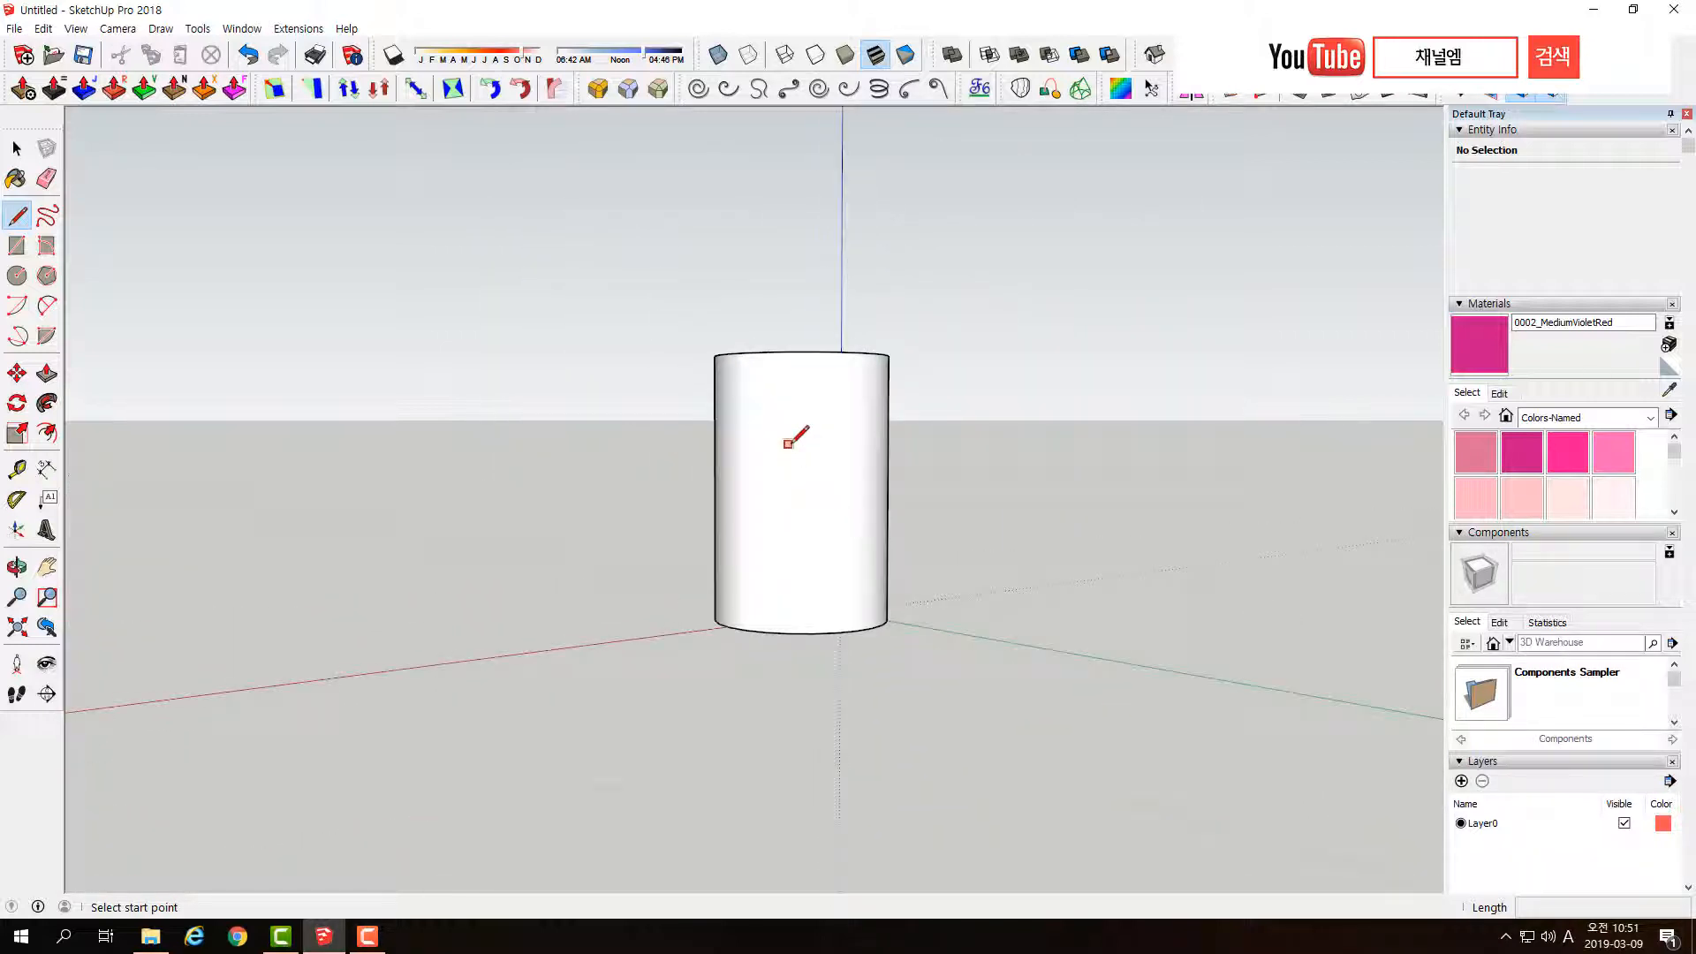
scroll(788, 442, up, 5)
scroll(788, 442, down, 4)
scroll(787, 442, up, 3)
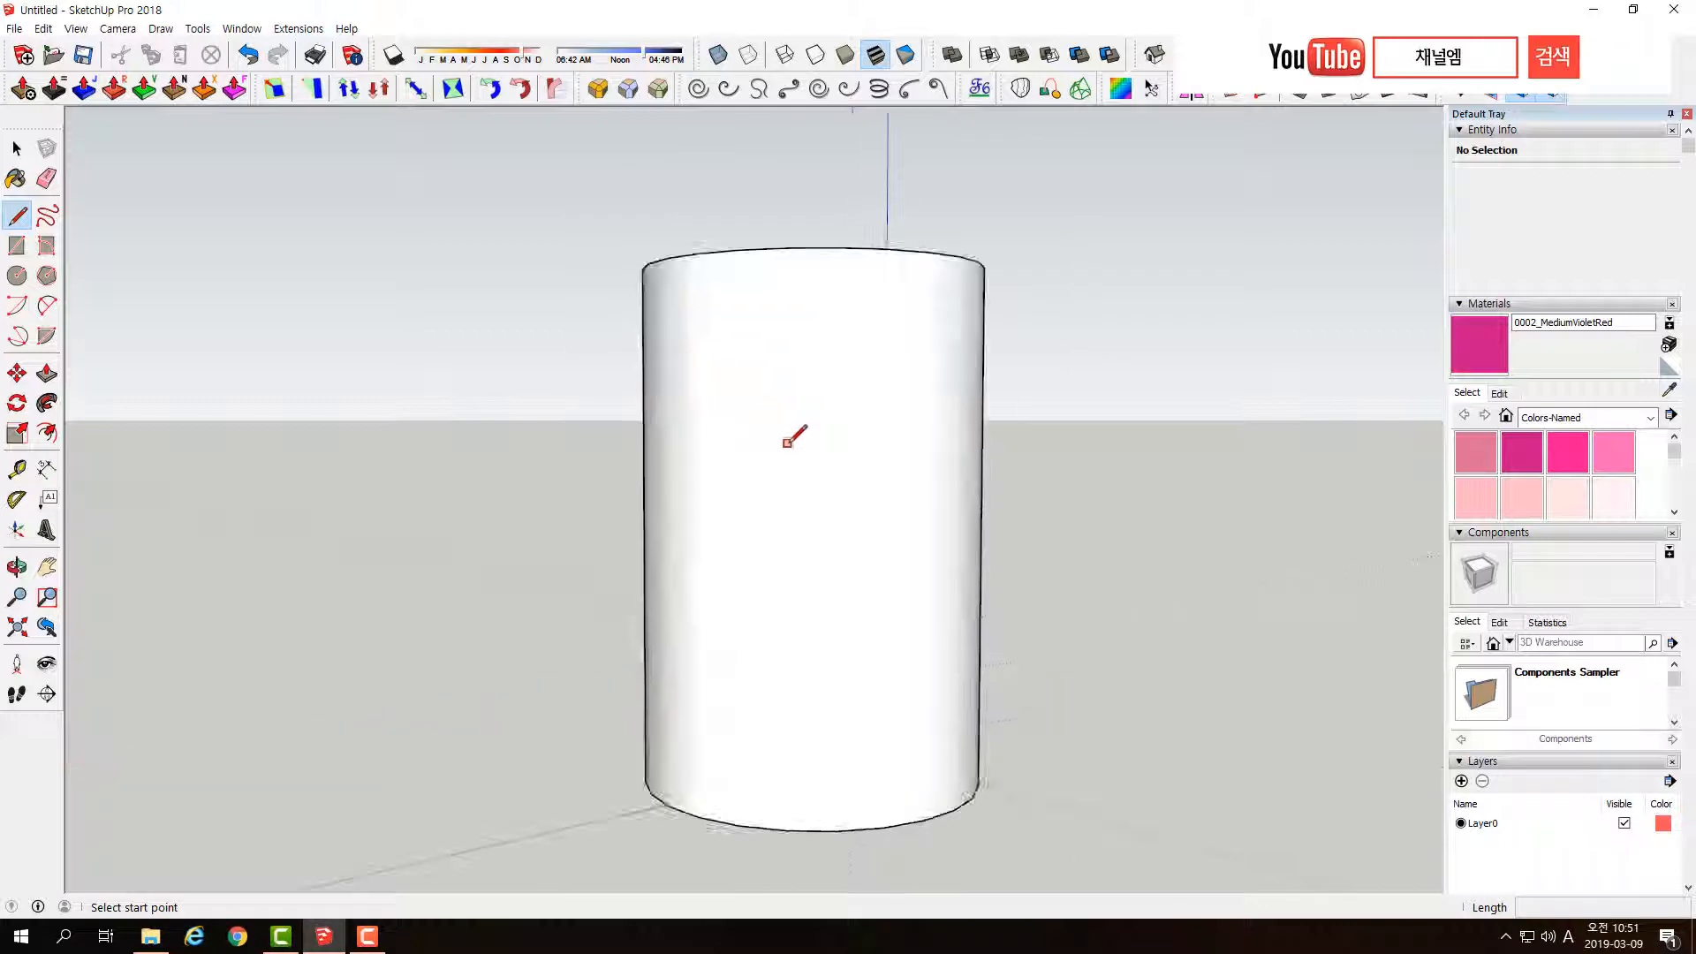
scroll(789, 442, up, 2)
mouse_move(785, 433)
middle_down()
mouse_move(901, 454)
mouse_move(469, 568)
mouse_move(910, 534)
middle_up()
scroll(873, 512, down, 6)
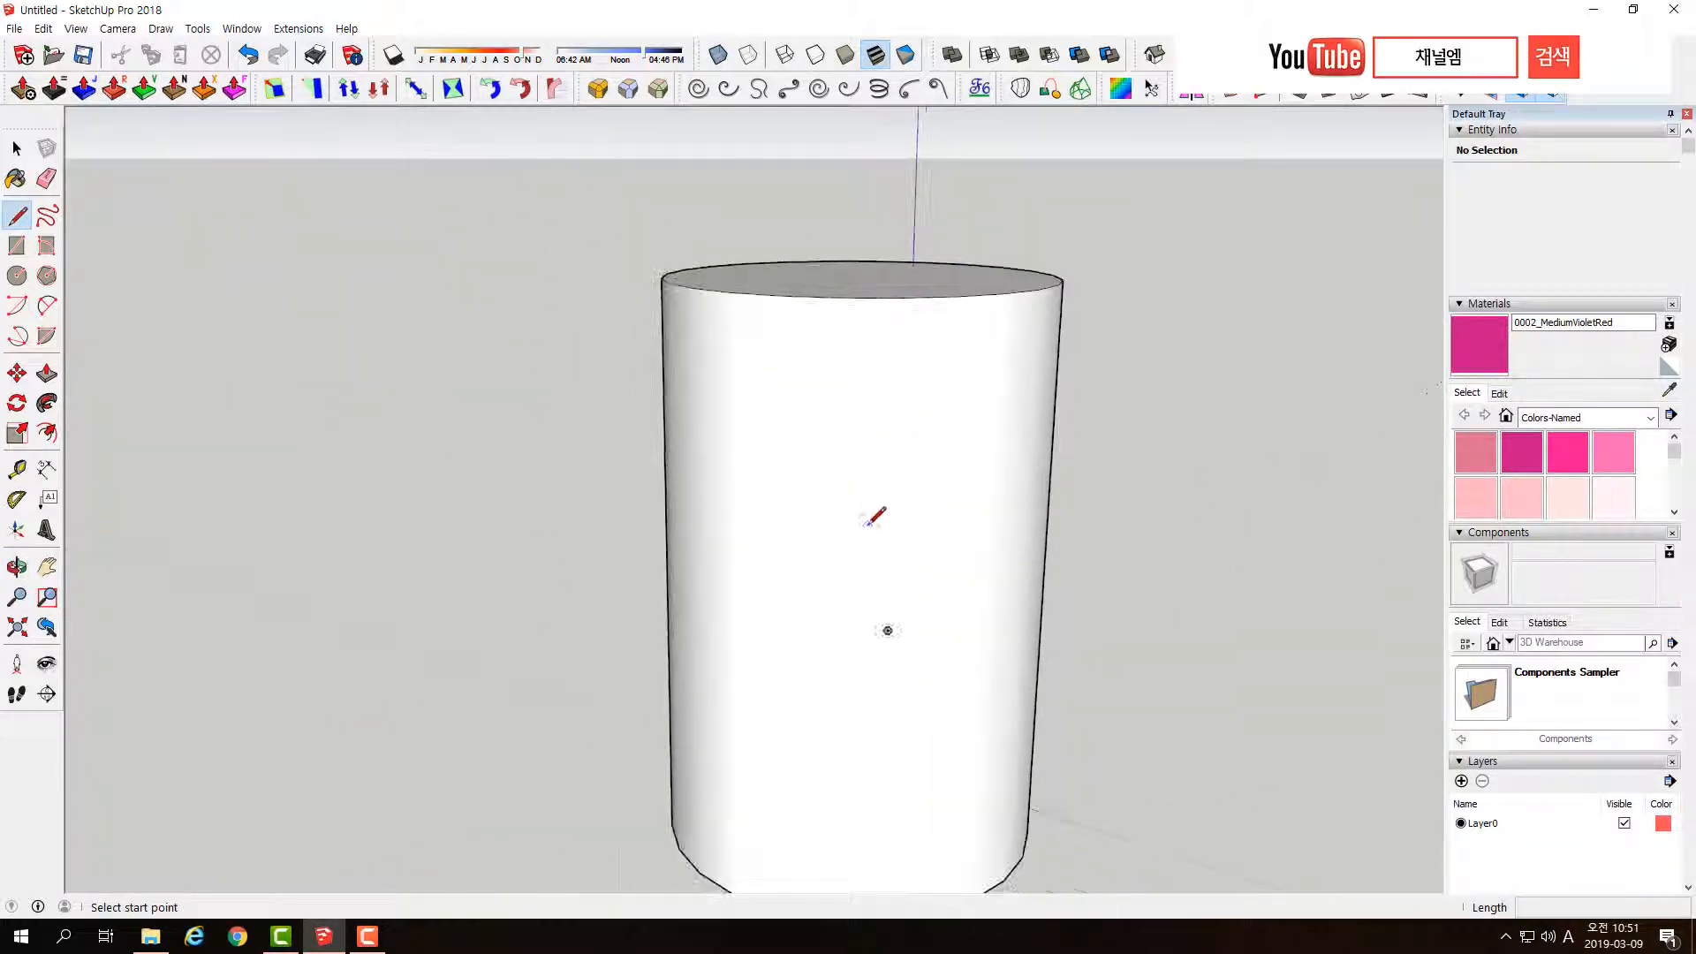
scroll(857, 530, up, 5)
scroll(857, 517, down, 4)
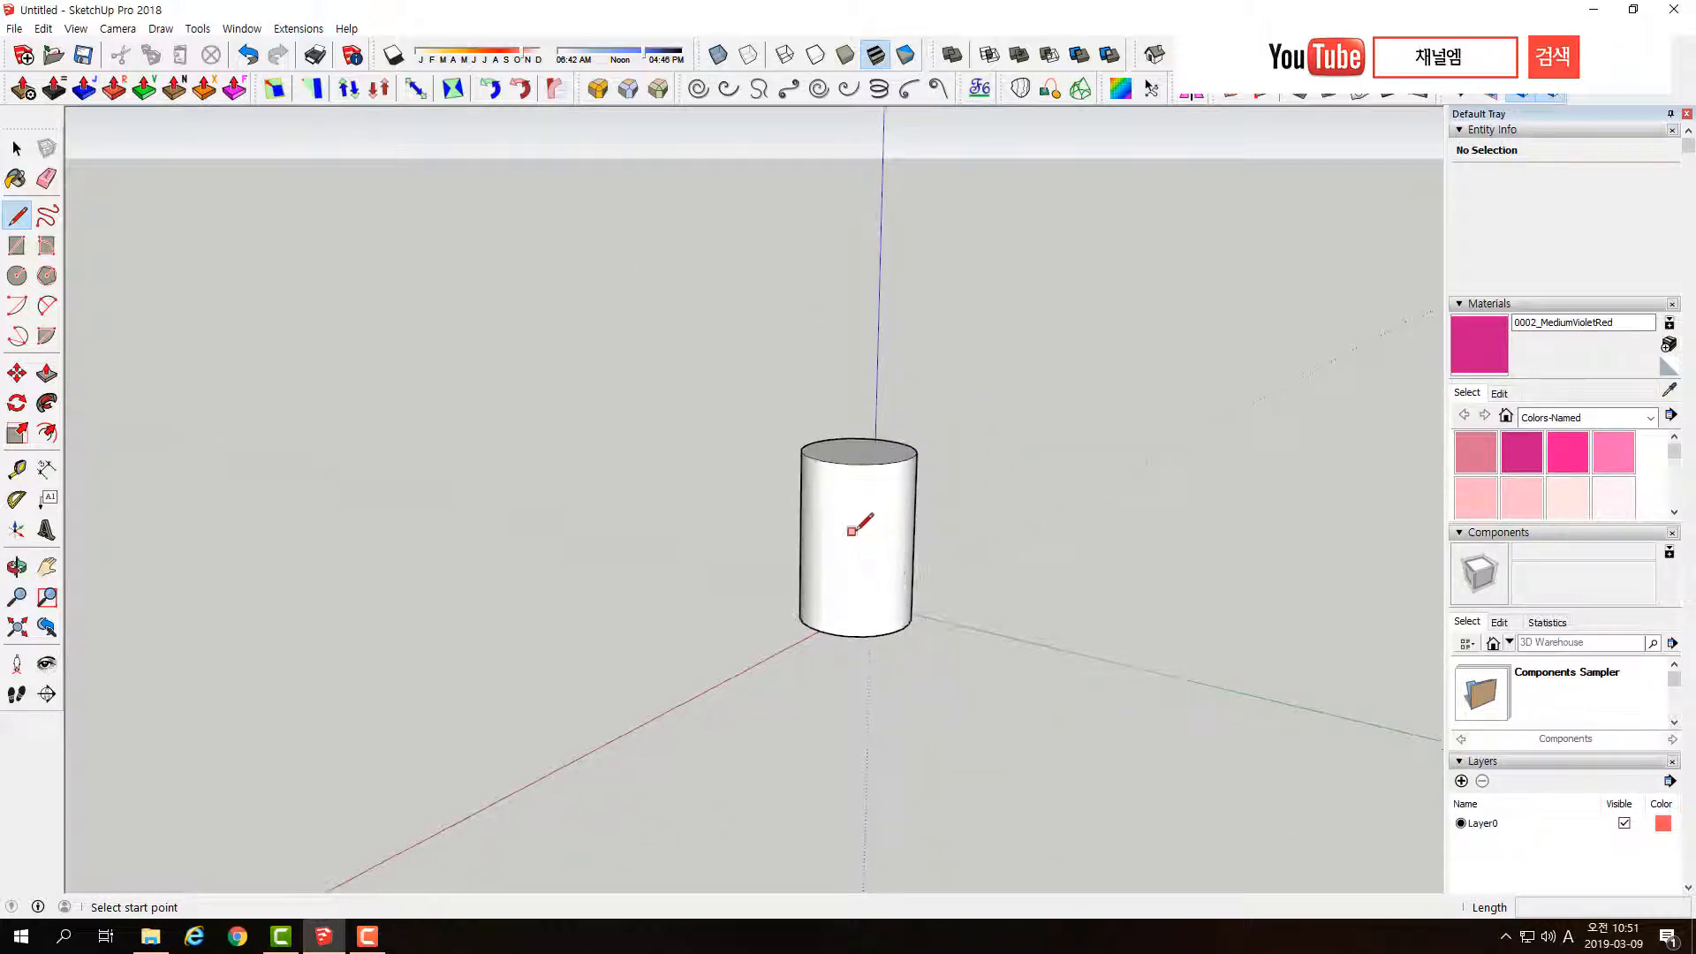
scroll(853, 523, up, 5)
scroll(855, 512, down, 5)
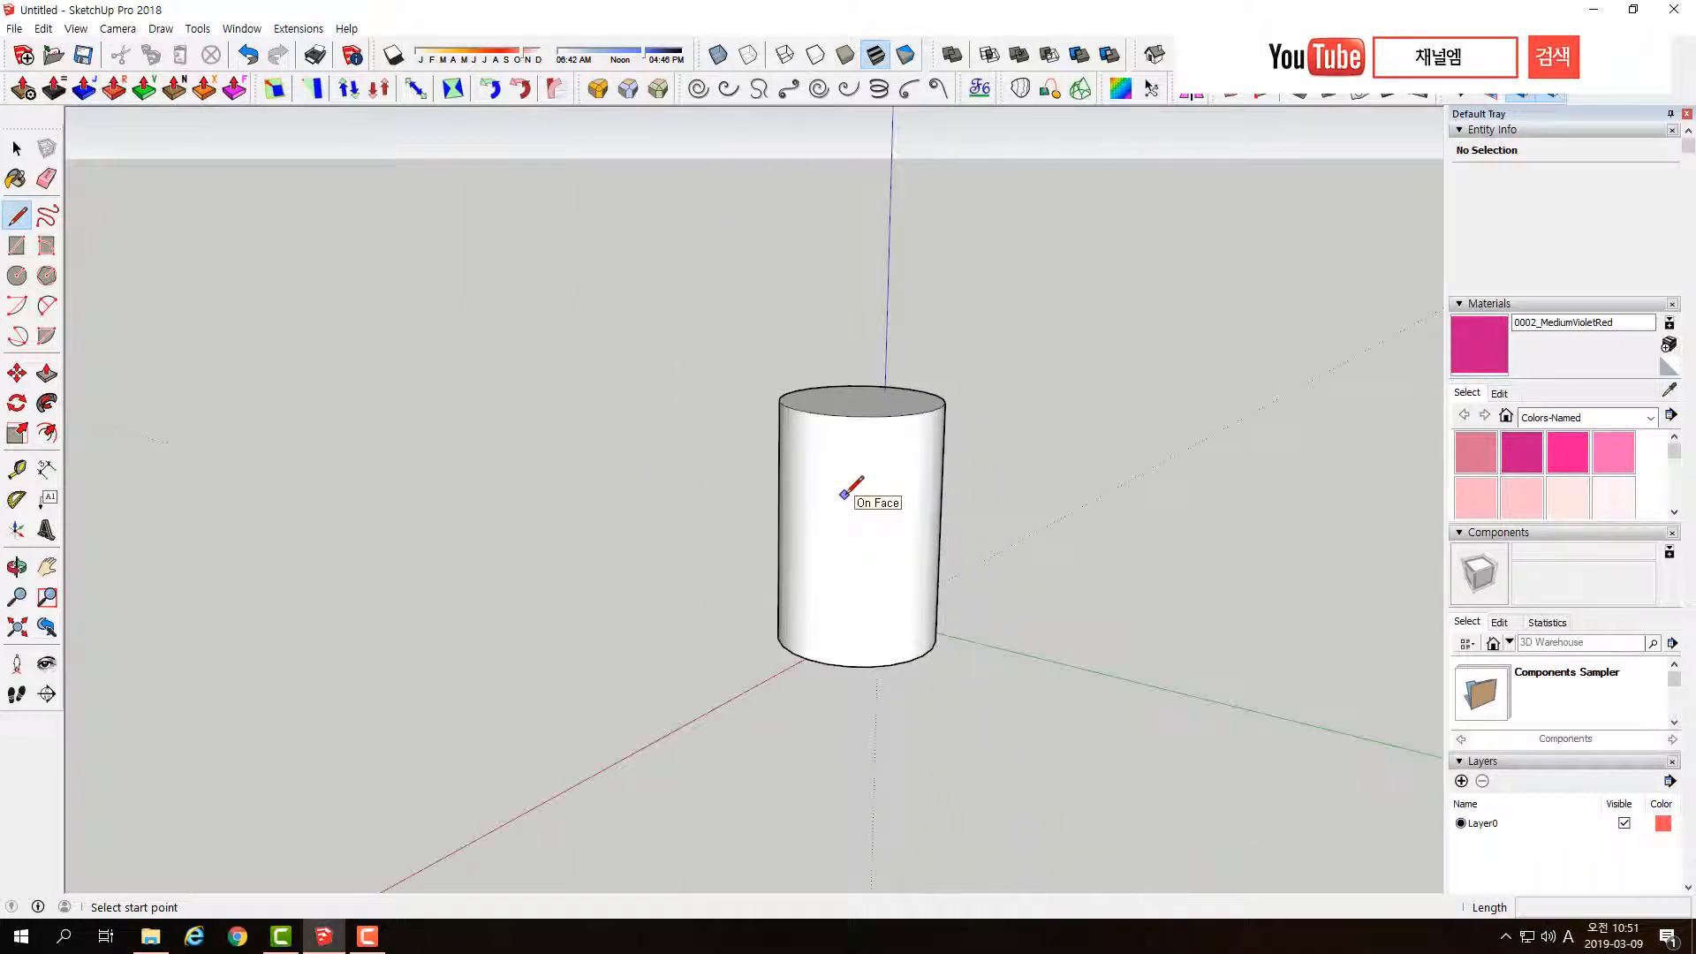
- Use the Zoom tool to view the cylinder at a closer distance, and return to object selection
key(z)
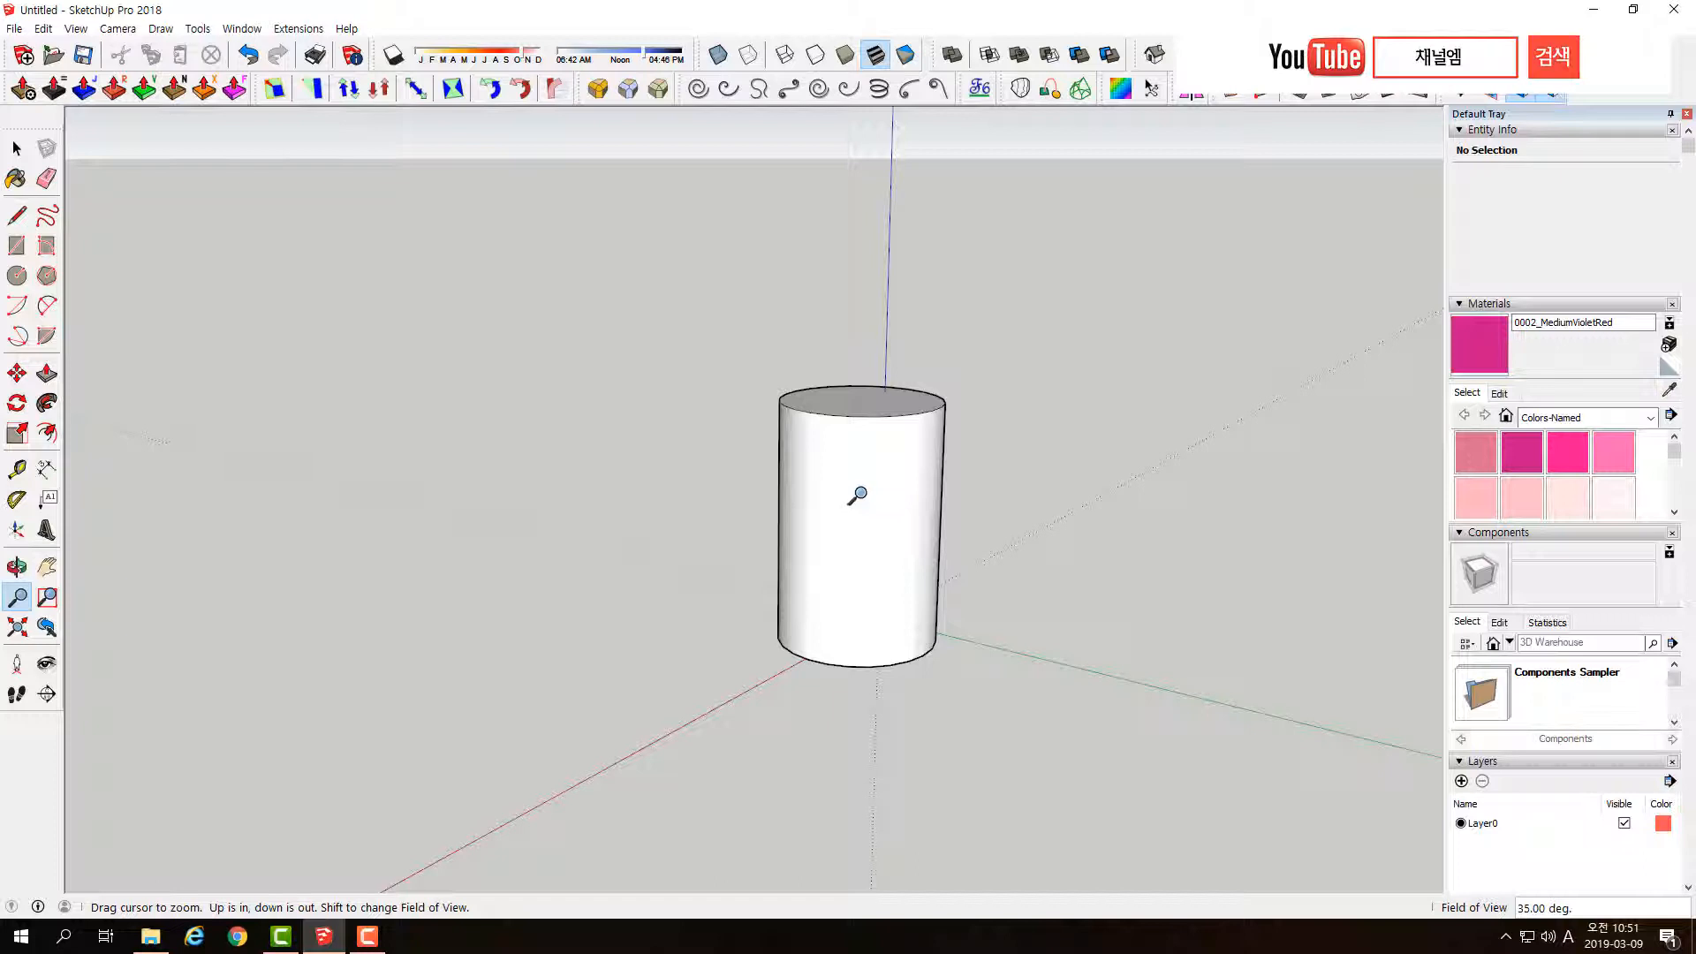
drag(857, 494, 989, 670)
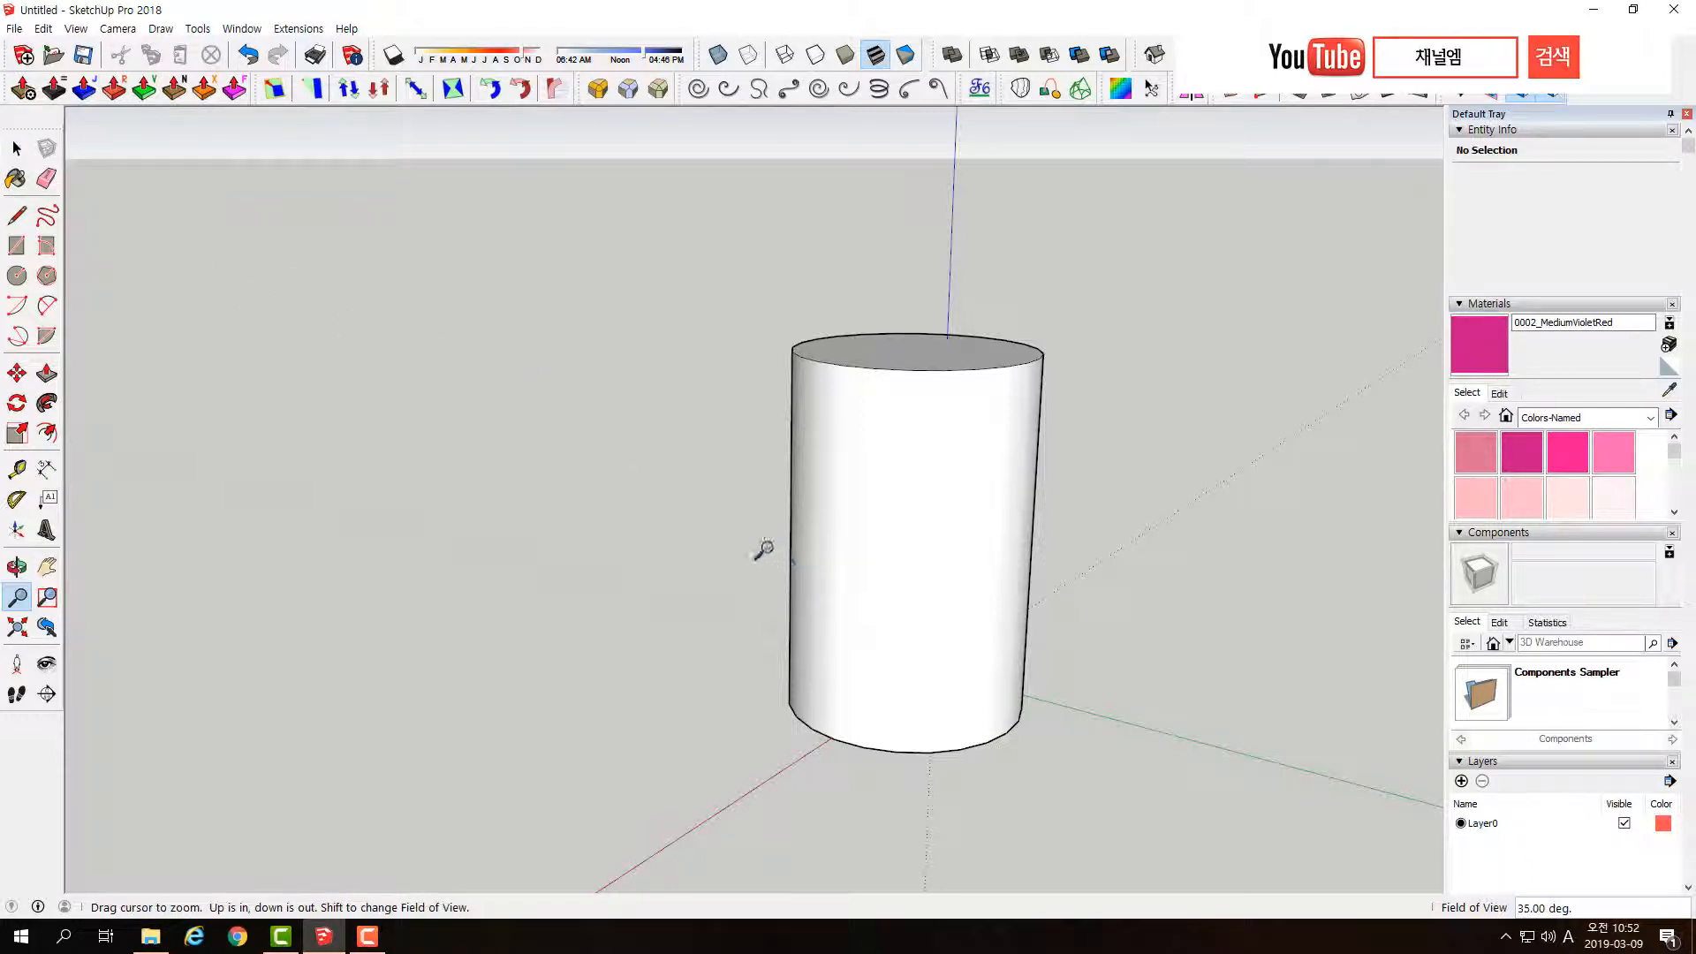
key(space)
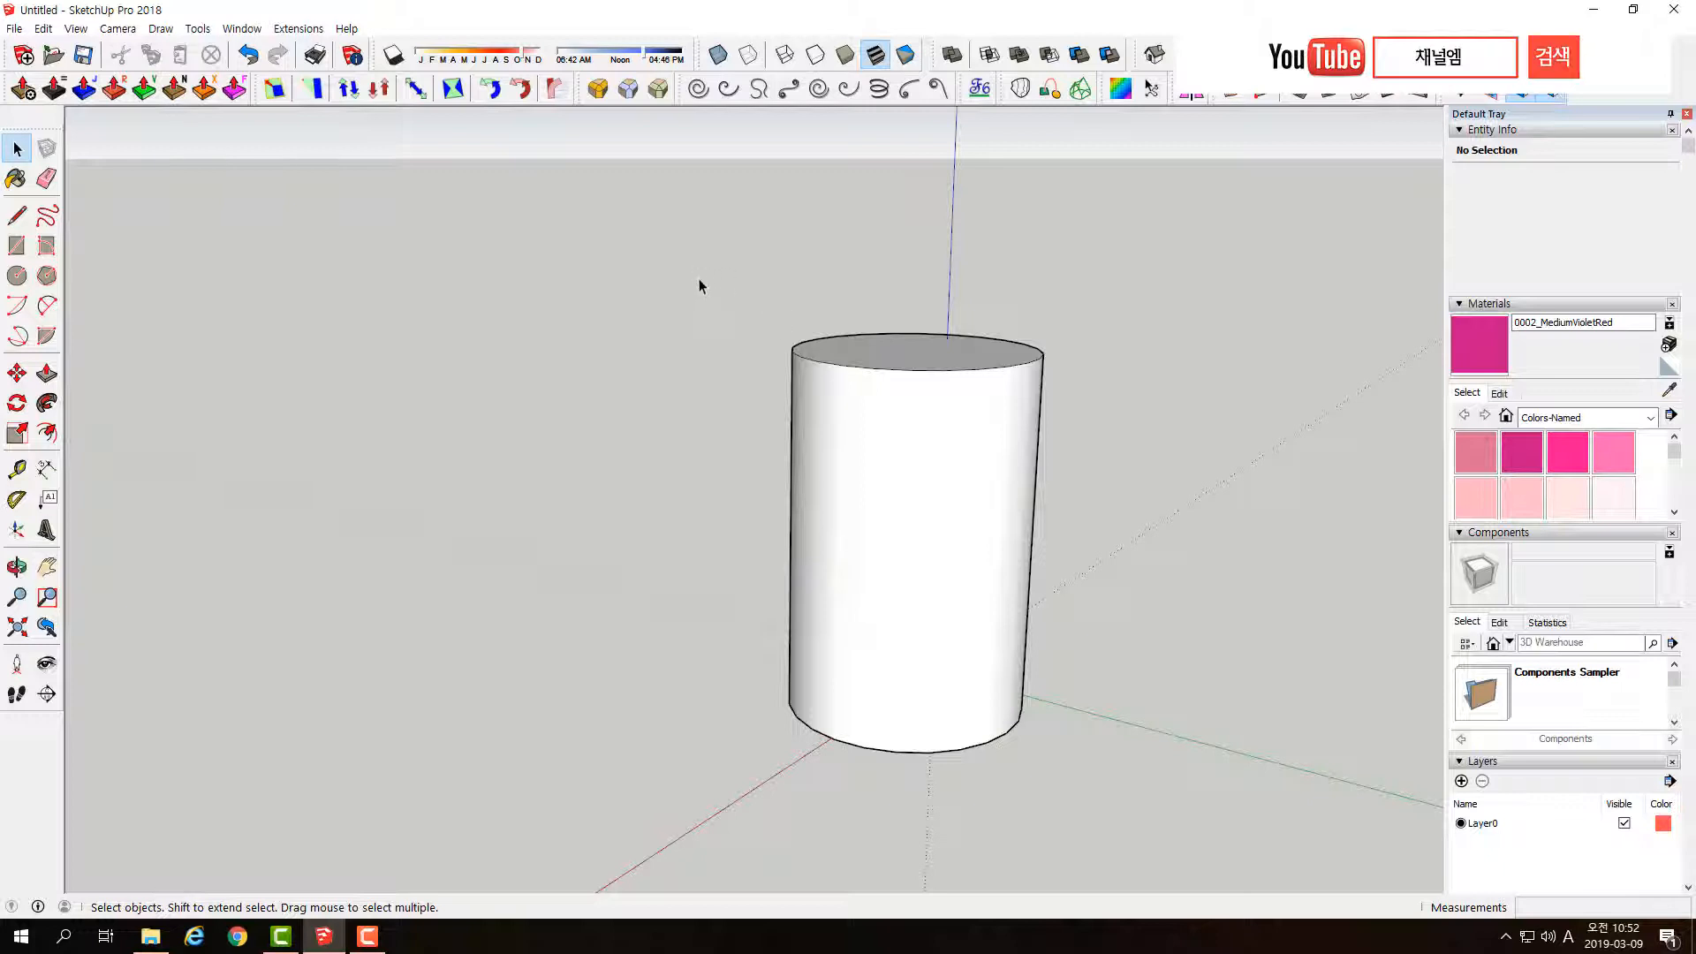
- Select the entire cylinder and delete it from the model
key(ctrl+a)
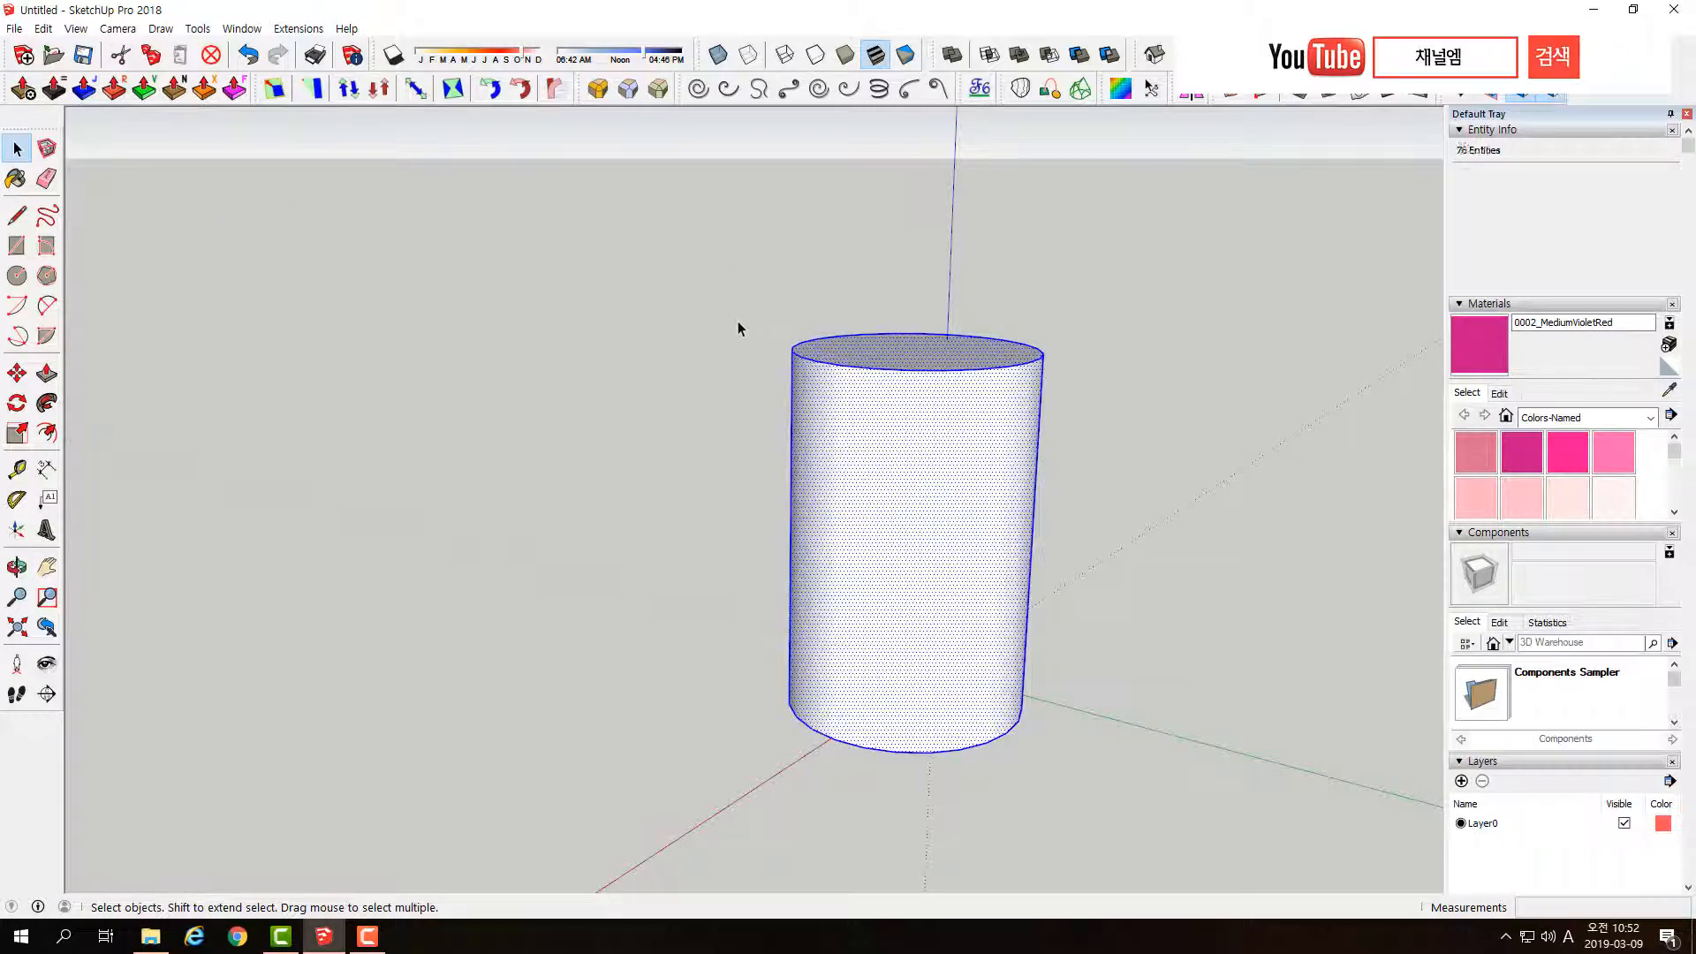
key(Delete)
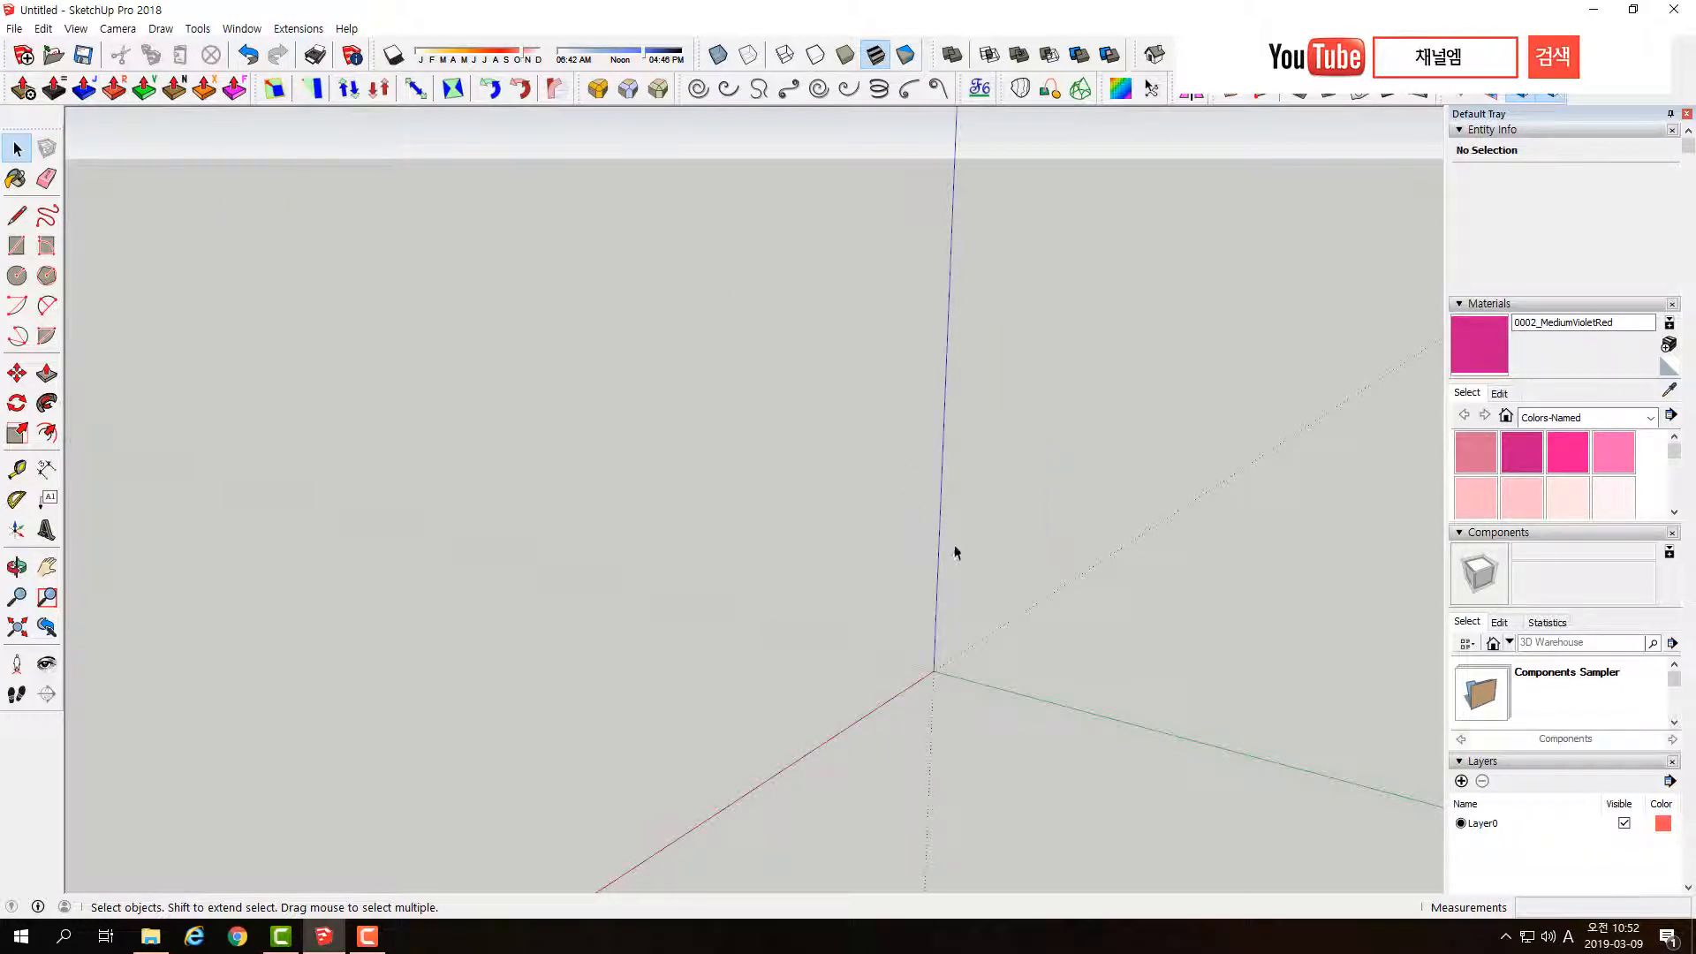
- Draw a ground rectangle from the origin between the red and green axes, about 23,340,770 cm by 28,516,831 cm
middle_drag(954, 552, 1260, 595)
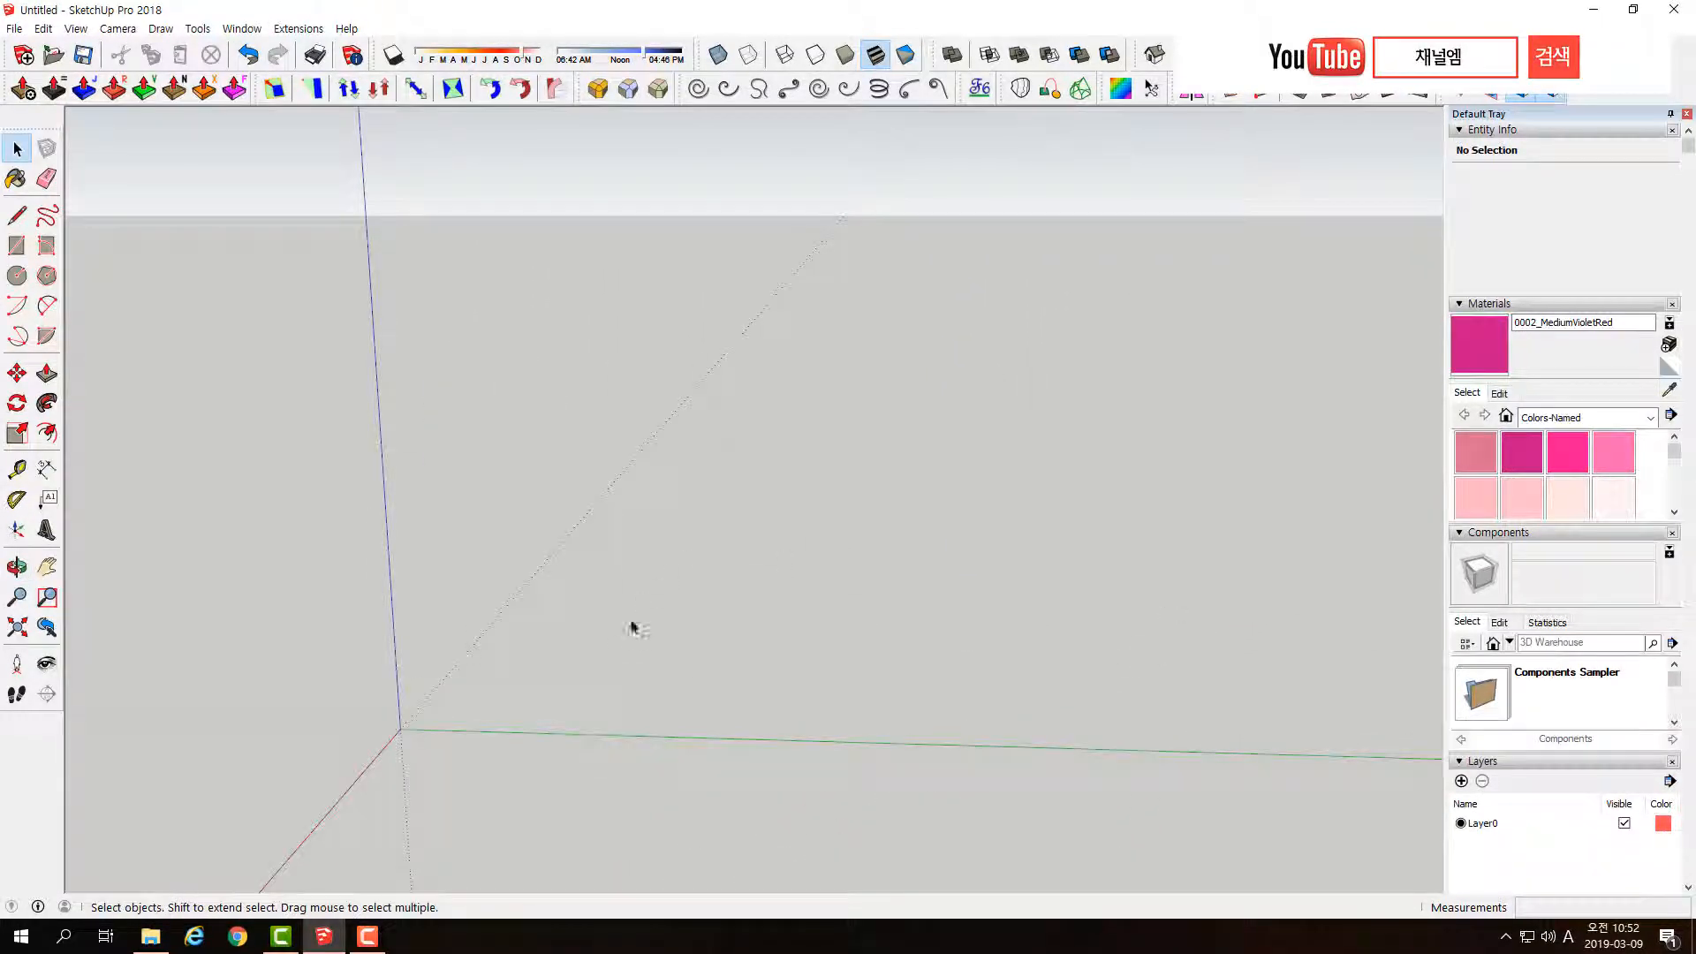
middle_drag(632, 629, 563, 670)
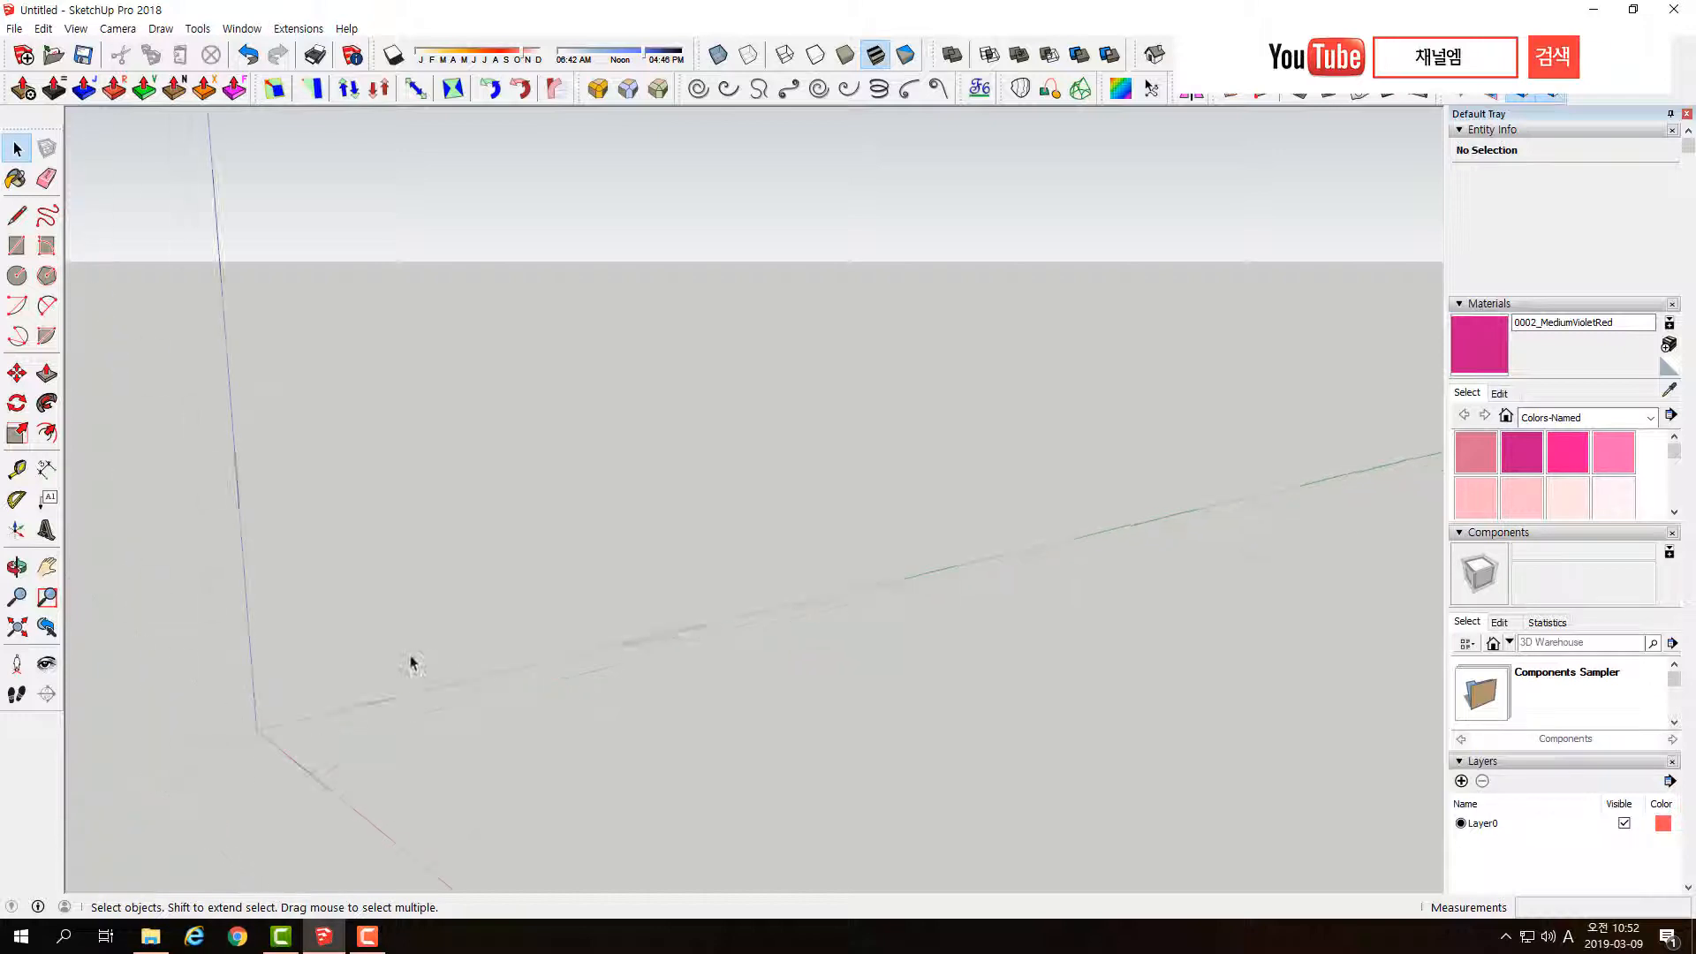
middle_drag(411, 662, 368, 708)
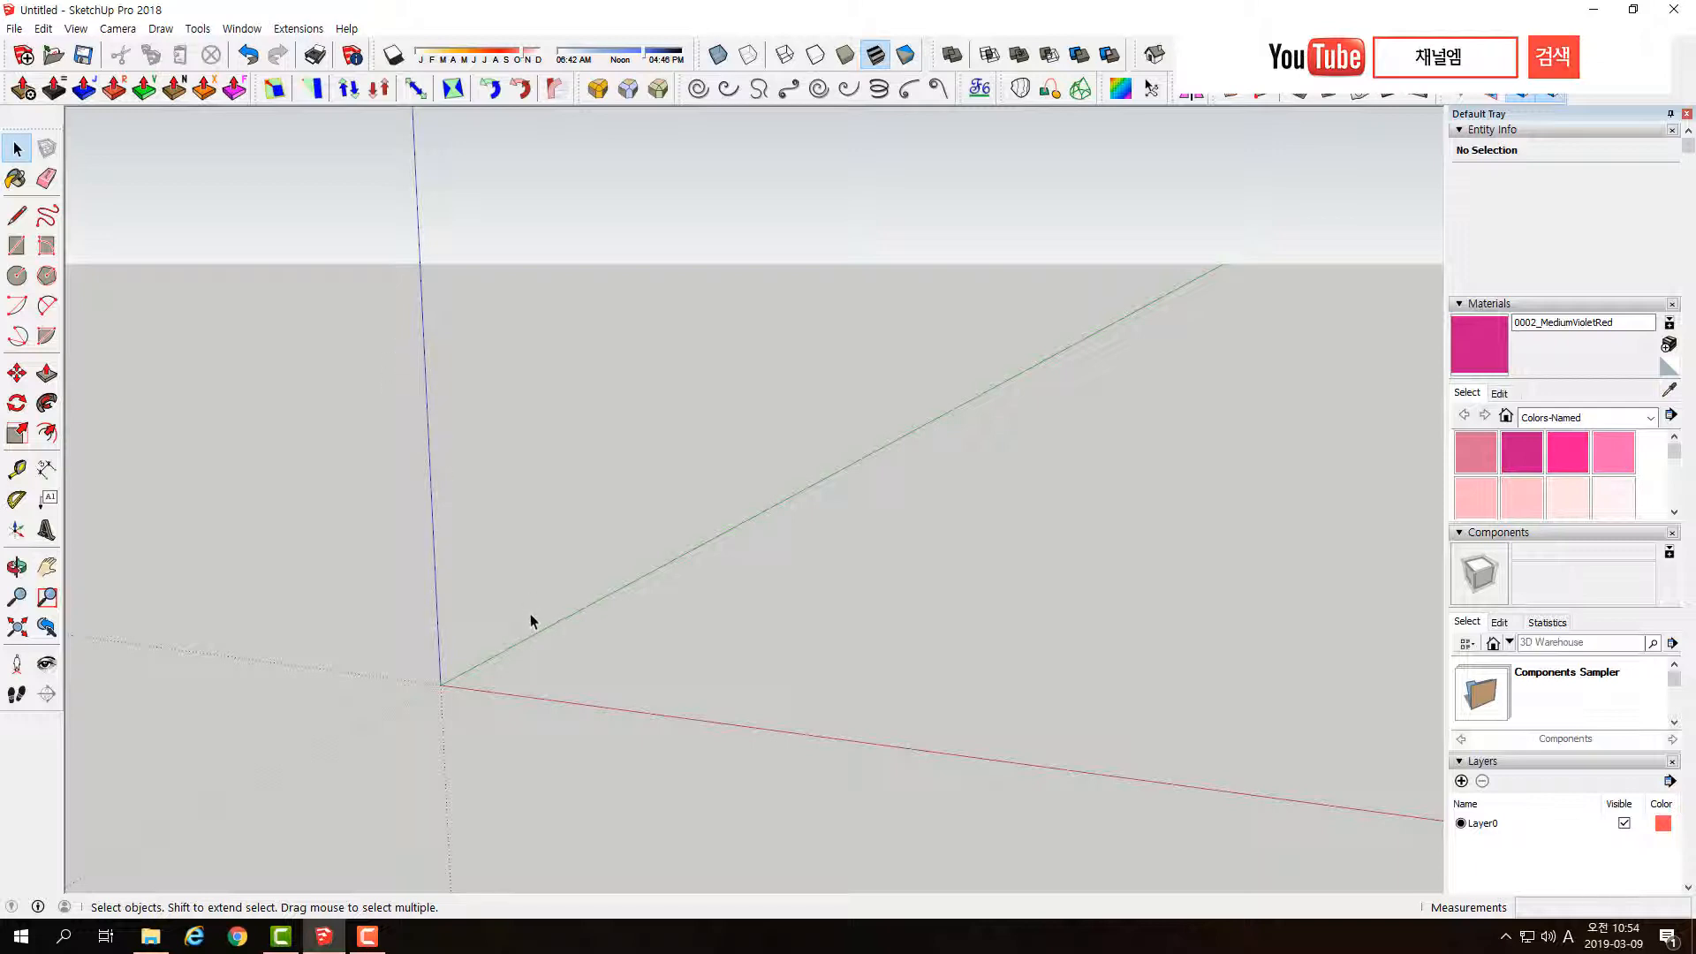
key(r)
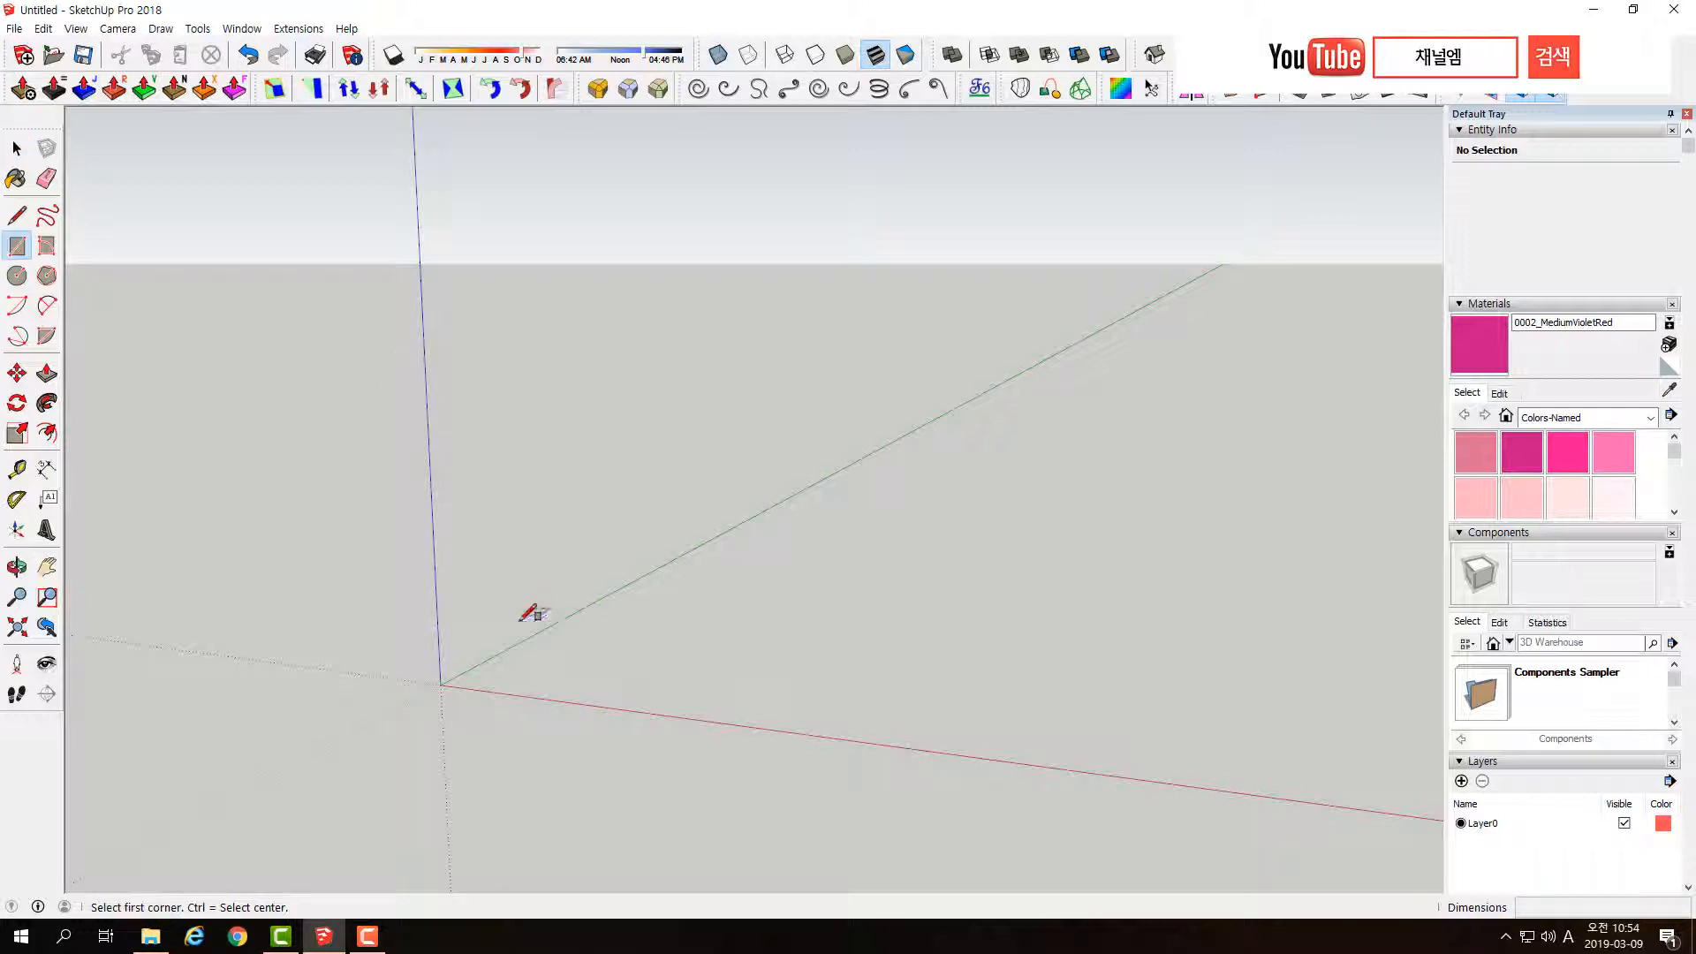
click(440, 685)
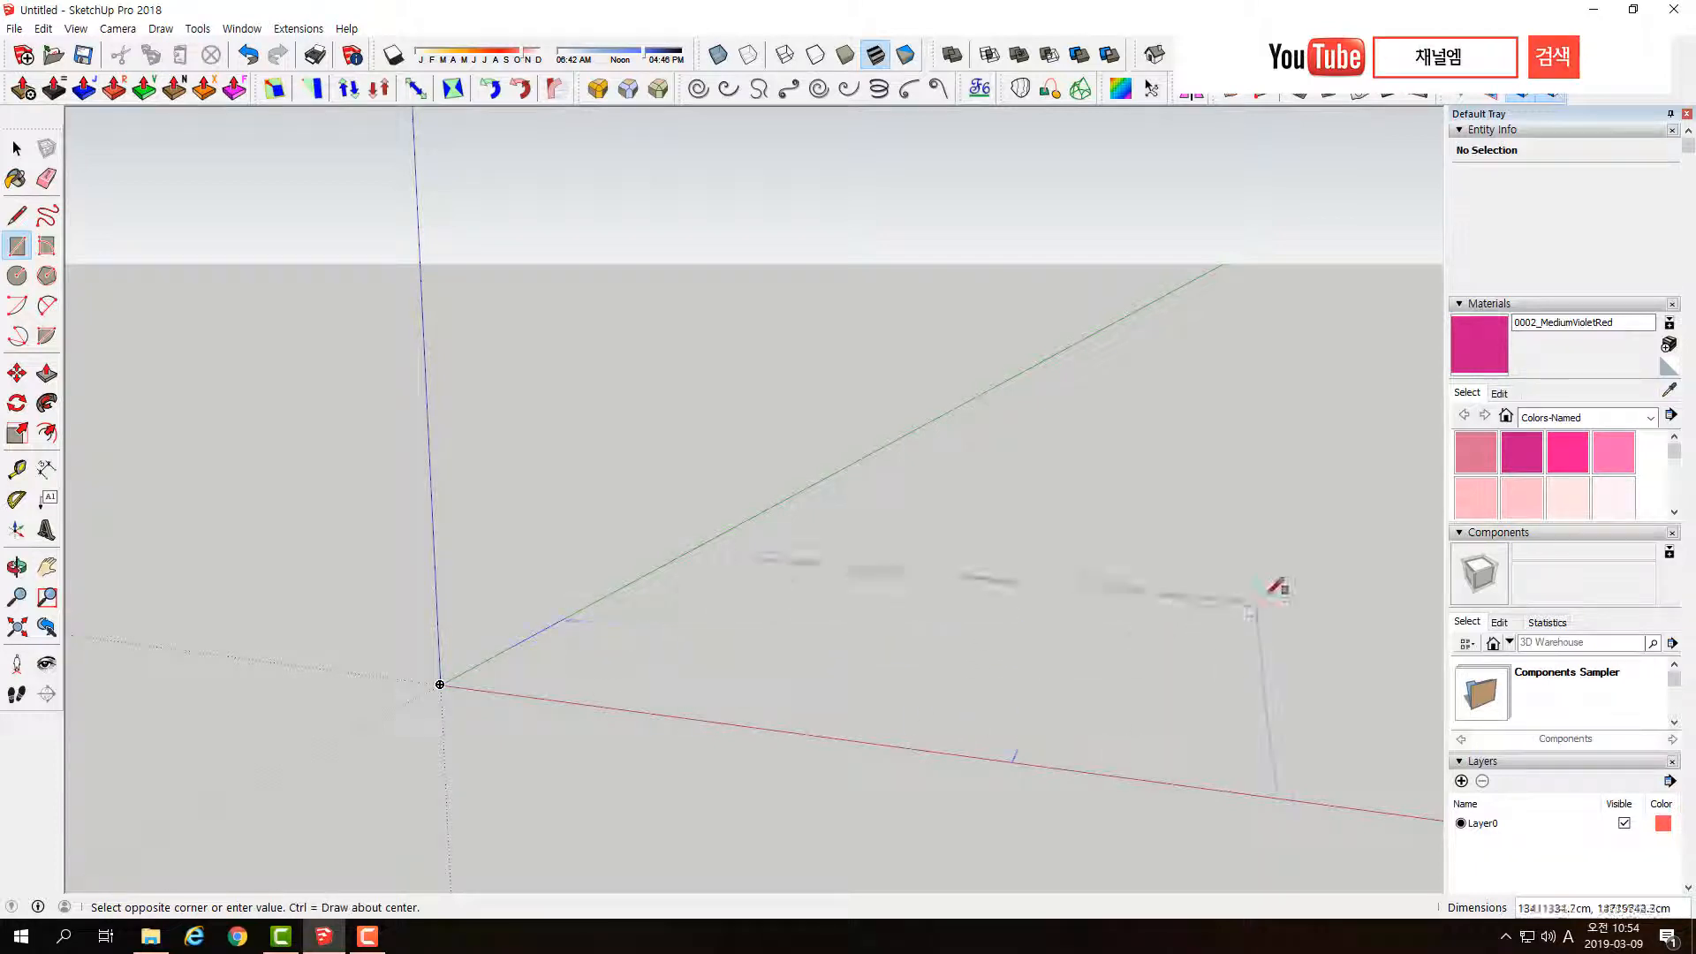
click(1388, 522)
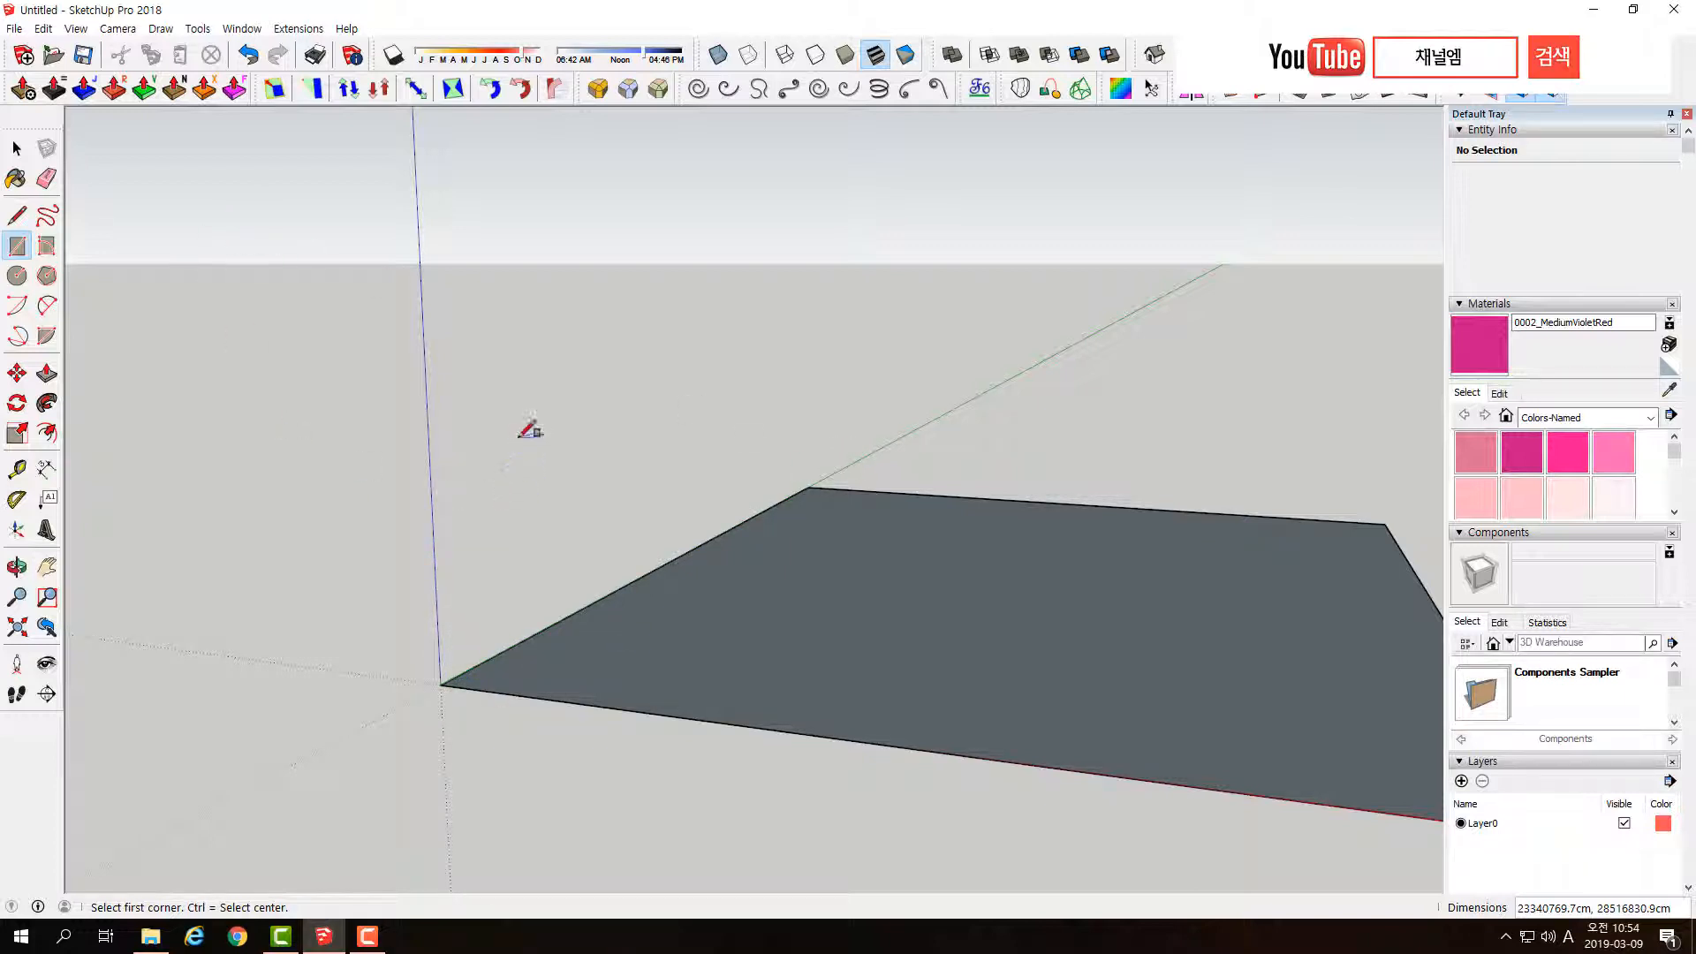
- Push/Pull the rectangle upward by about 7,769,165 cm to form a box
key(p)
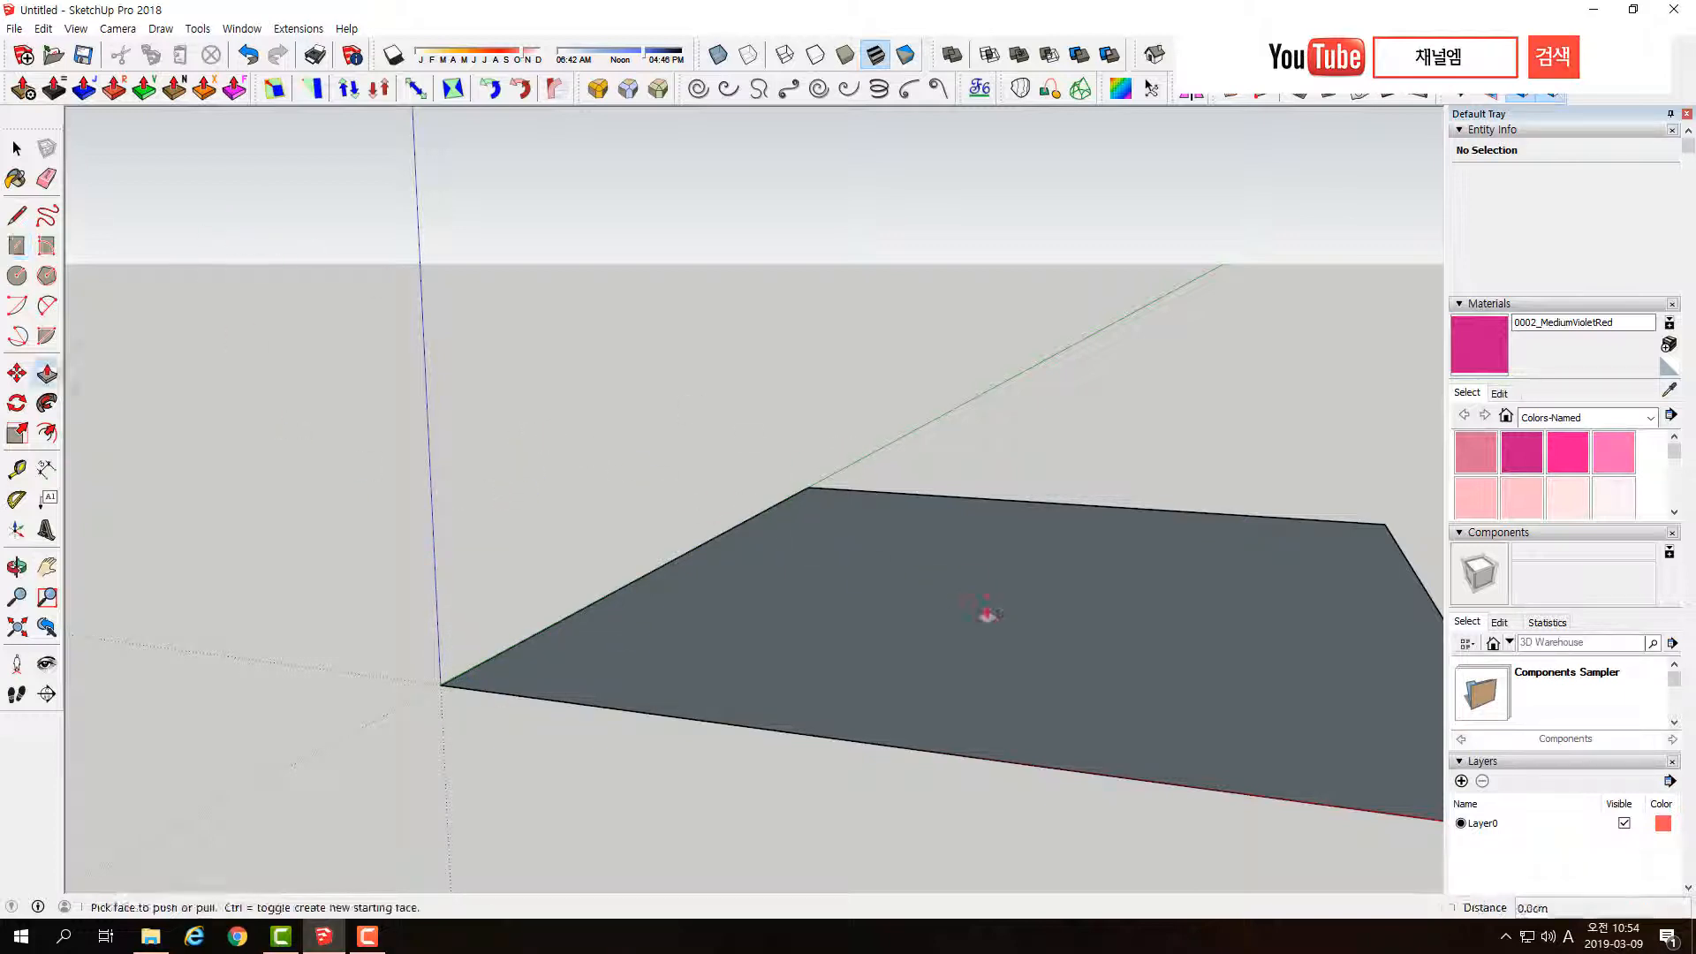
click(1006, 634)
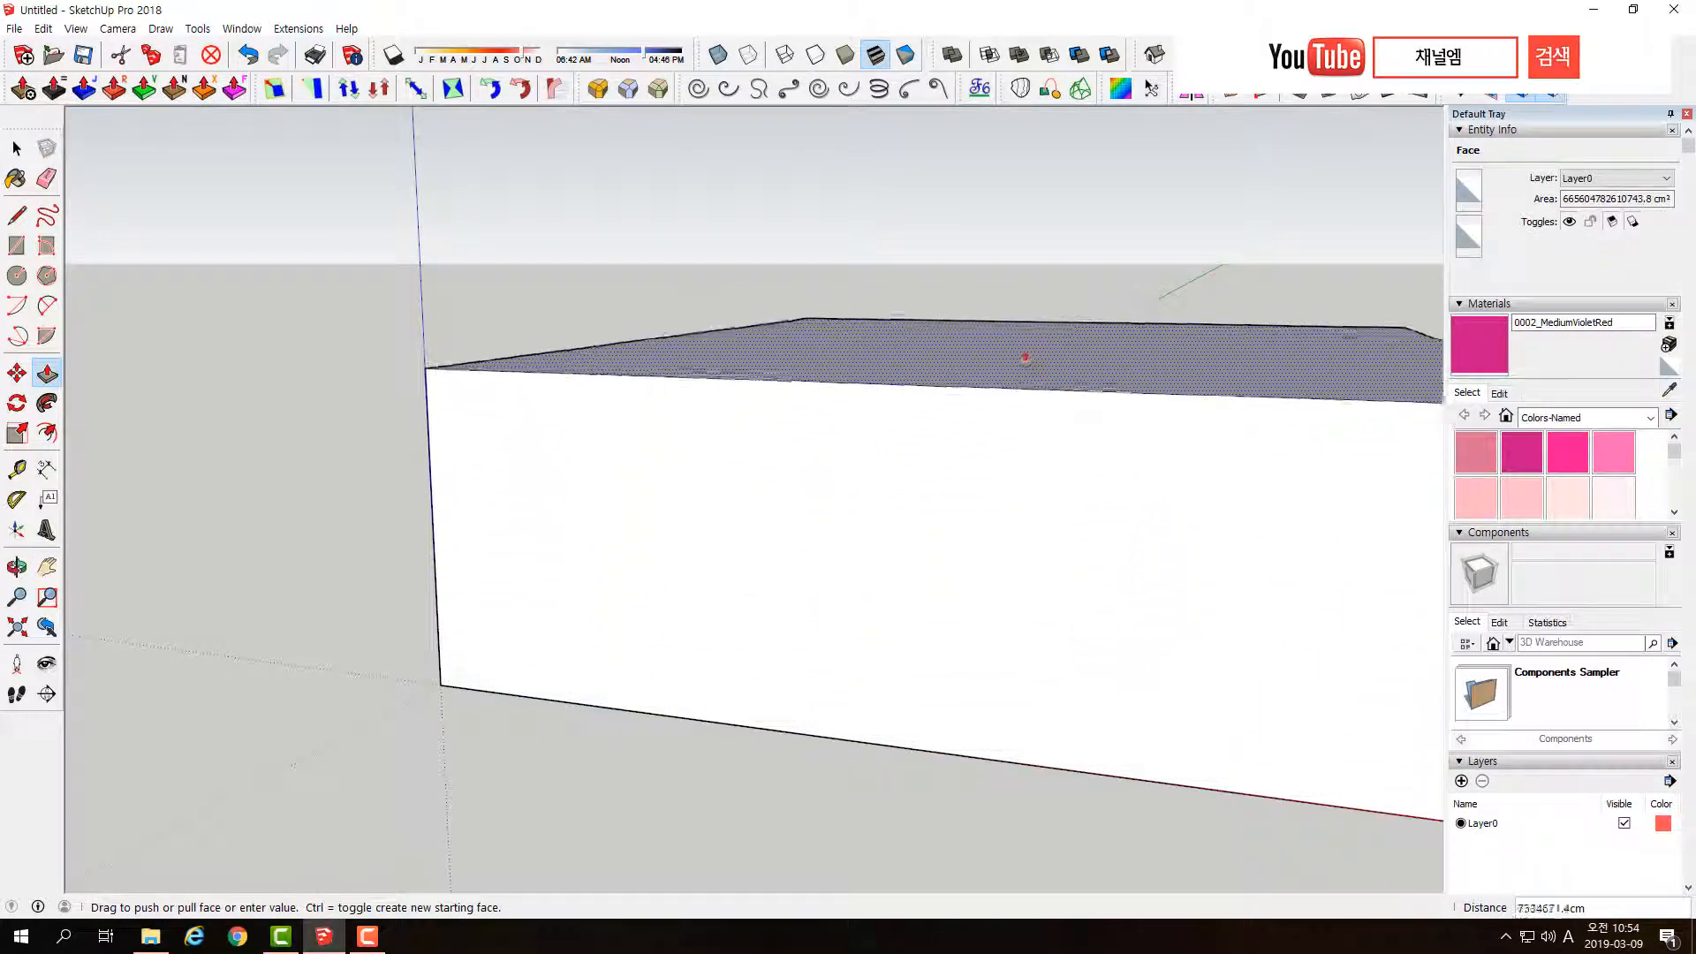
click(1025, 353)
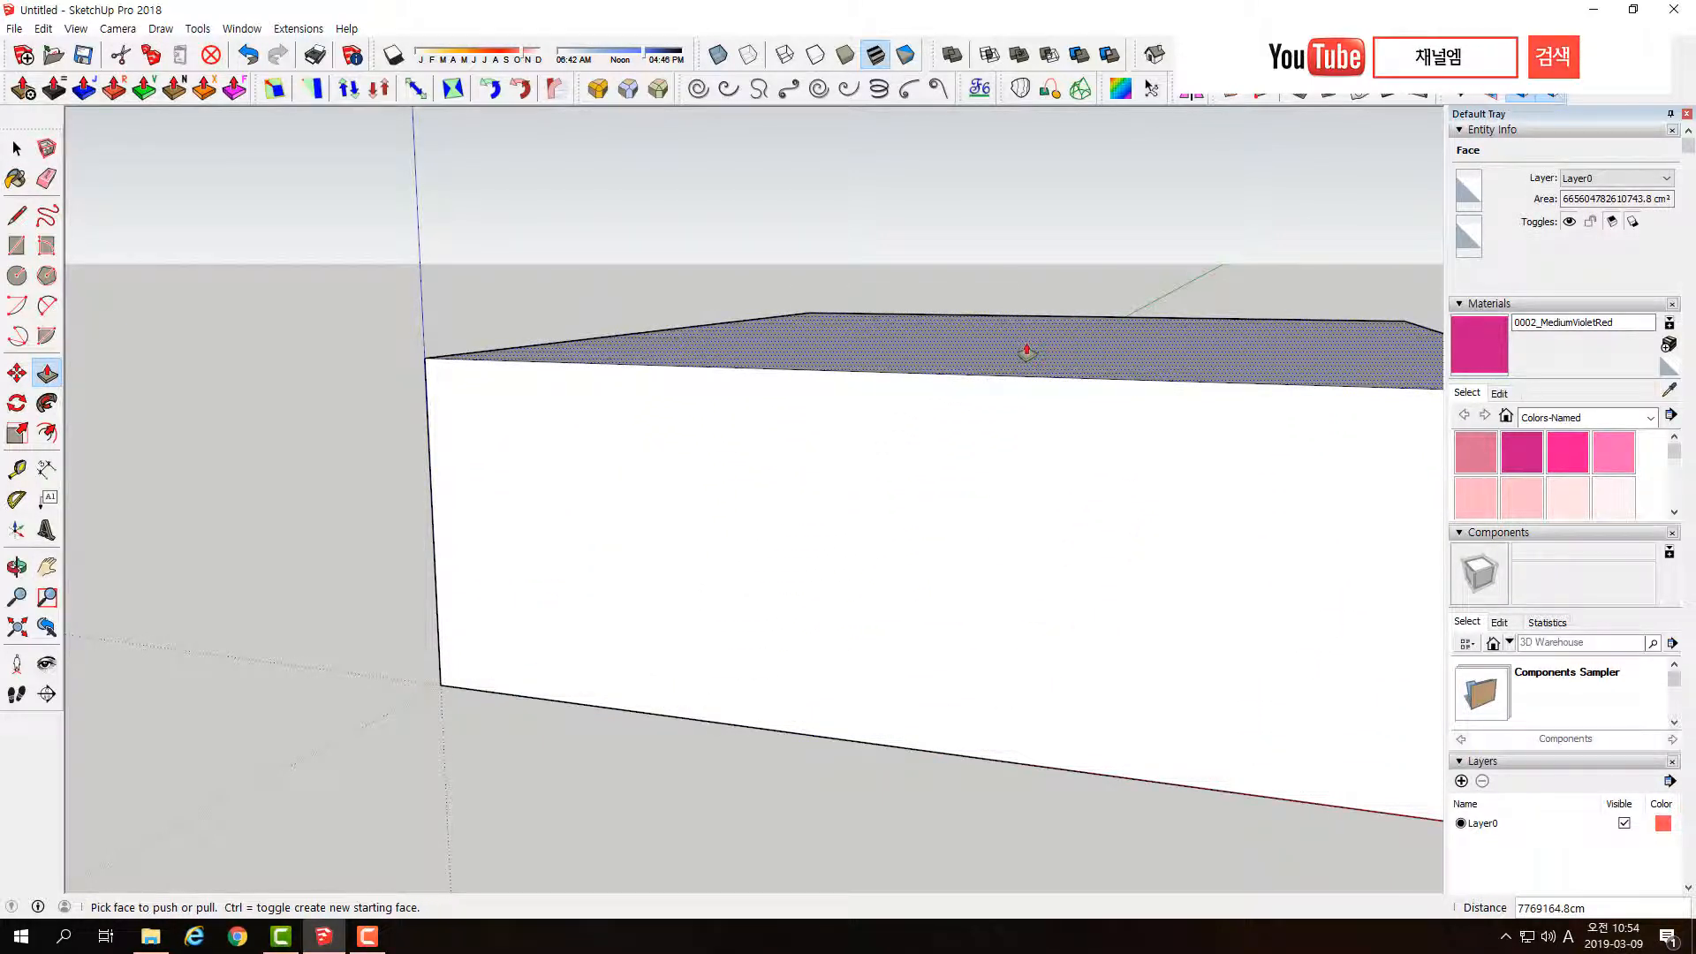
scroll(530, 464, down, 2)
scroll(628, 491, down, 5)
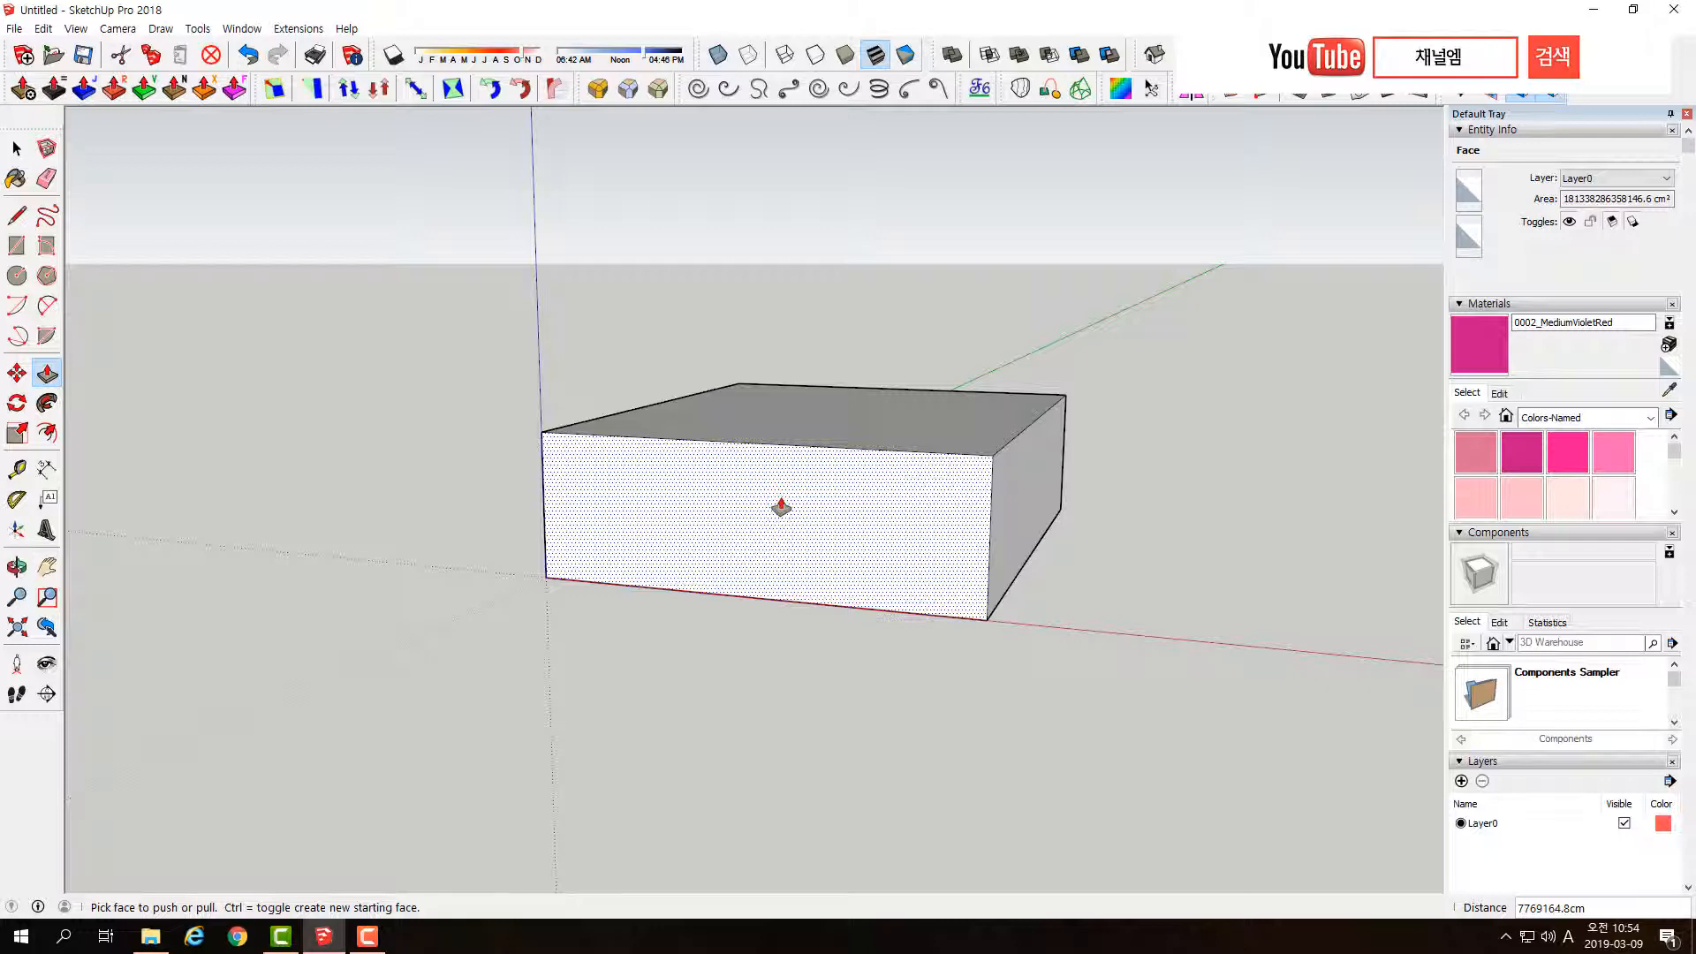
- Select the box's front face alone, toggle it out of and back into the selection, and clear the selection
key(space)
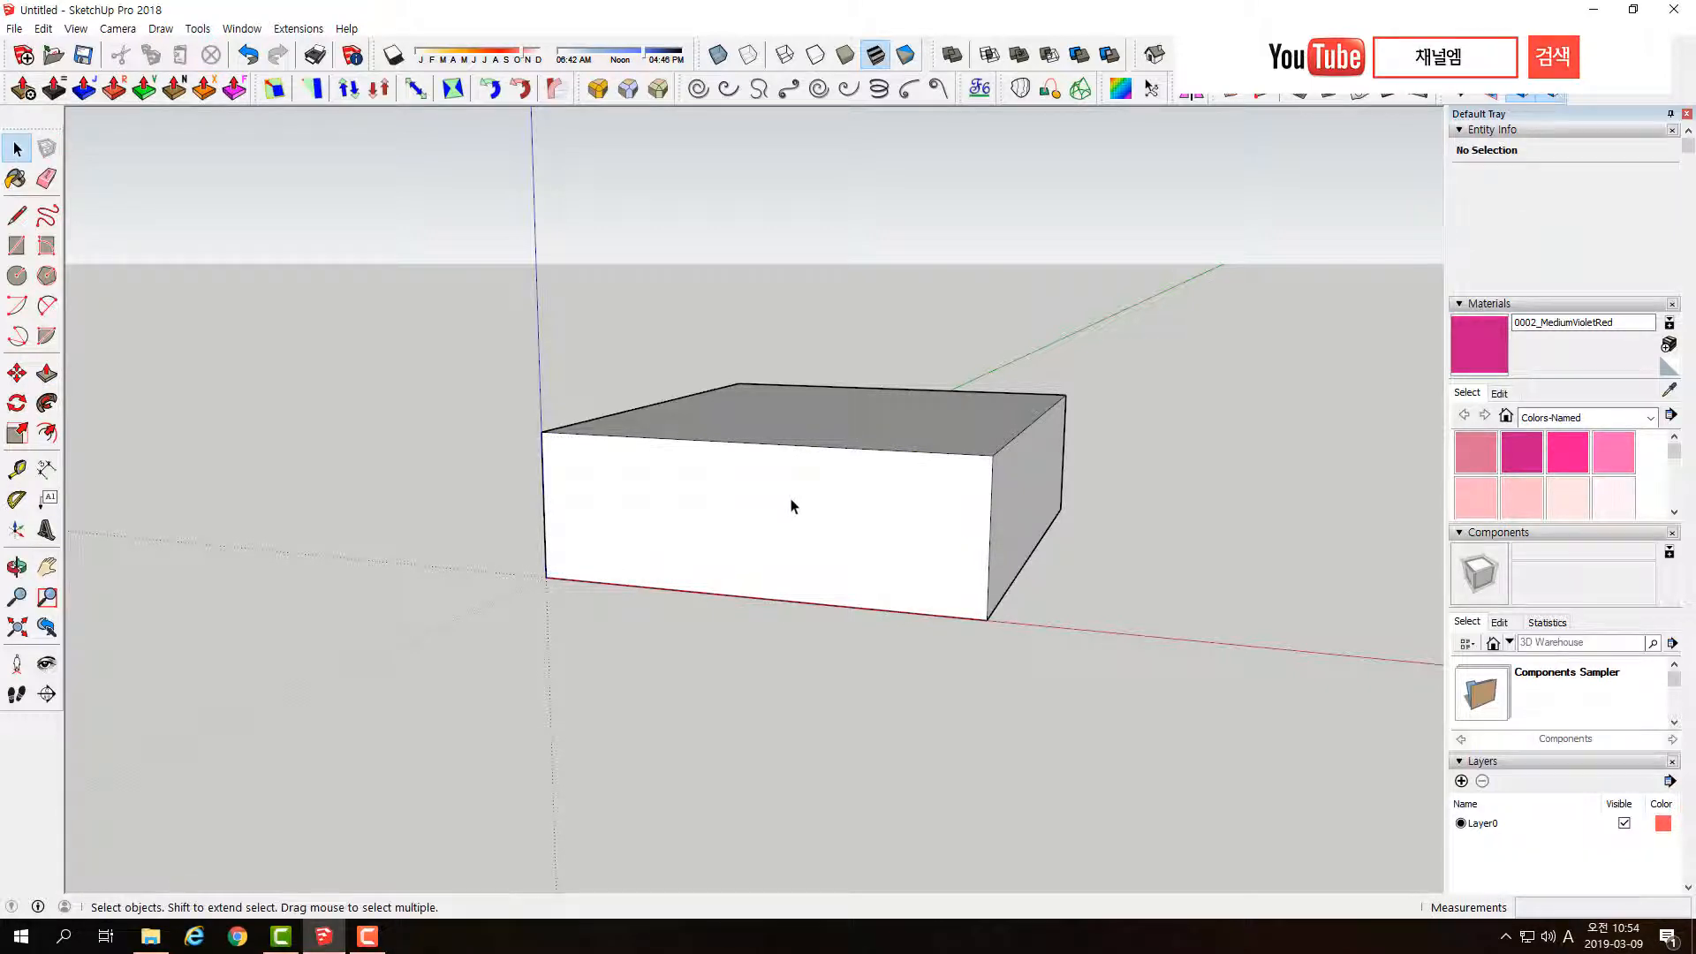
click(793, 504)
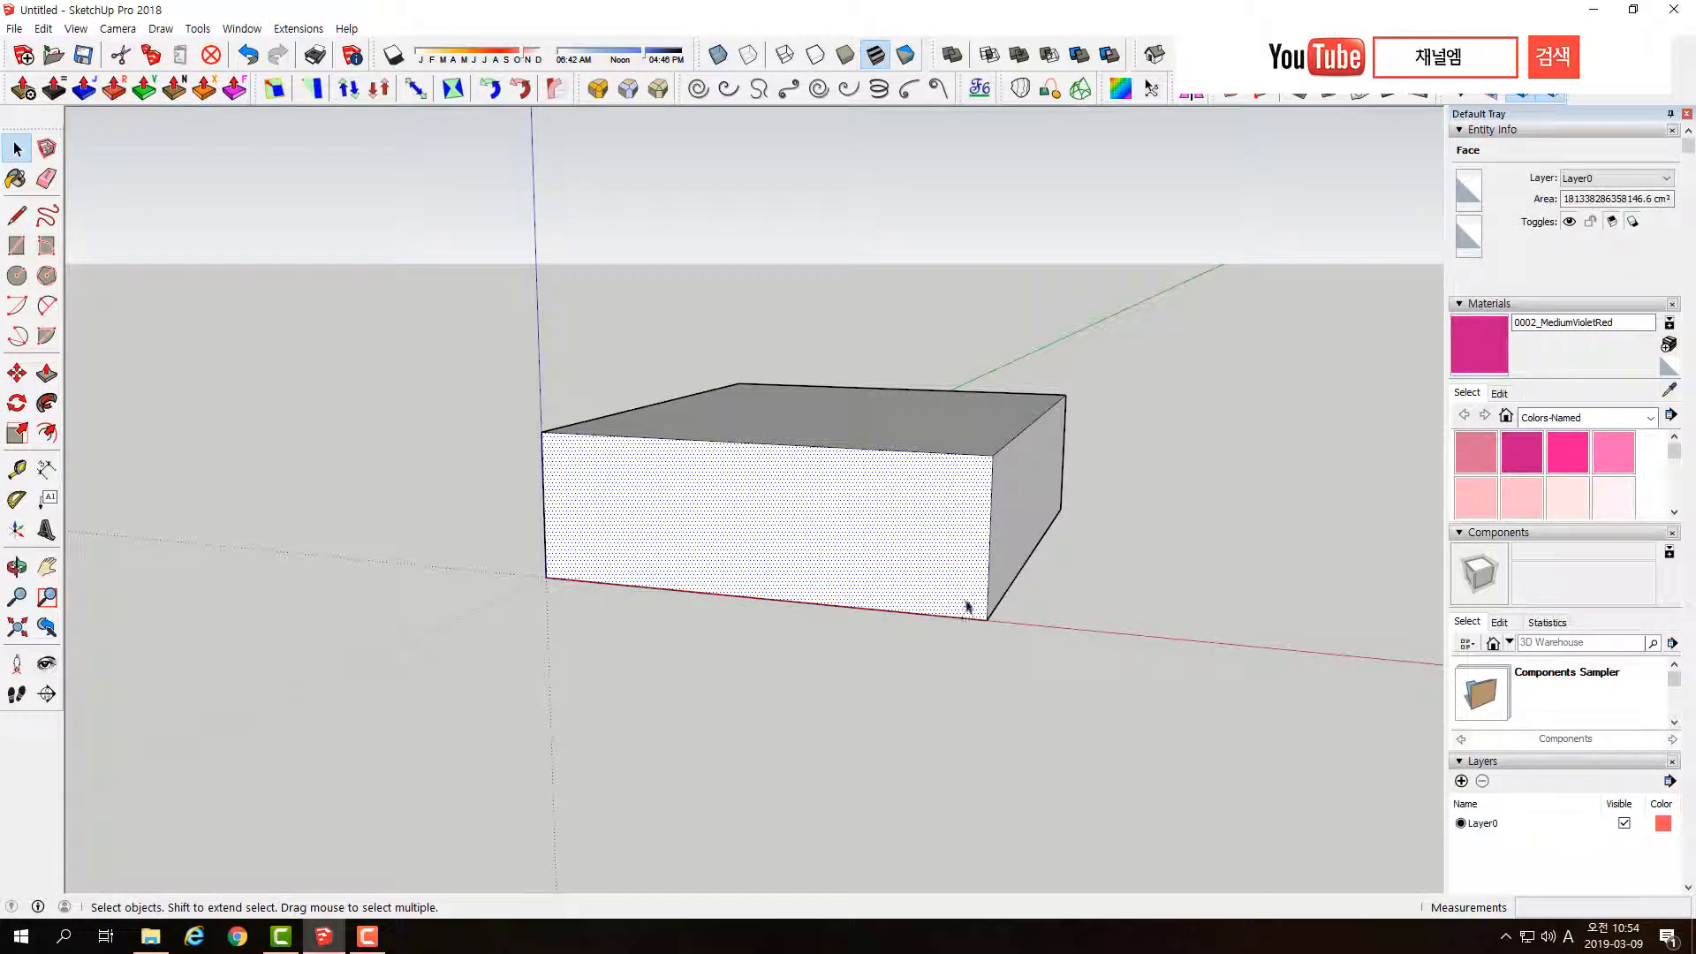
shift+click(807, 507)
shift+click(807, 509)
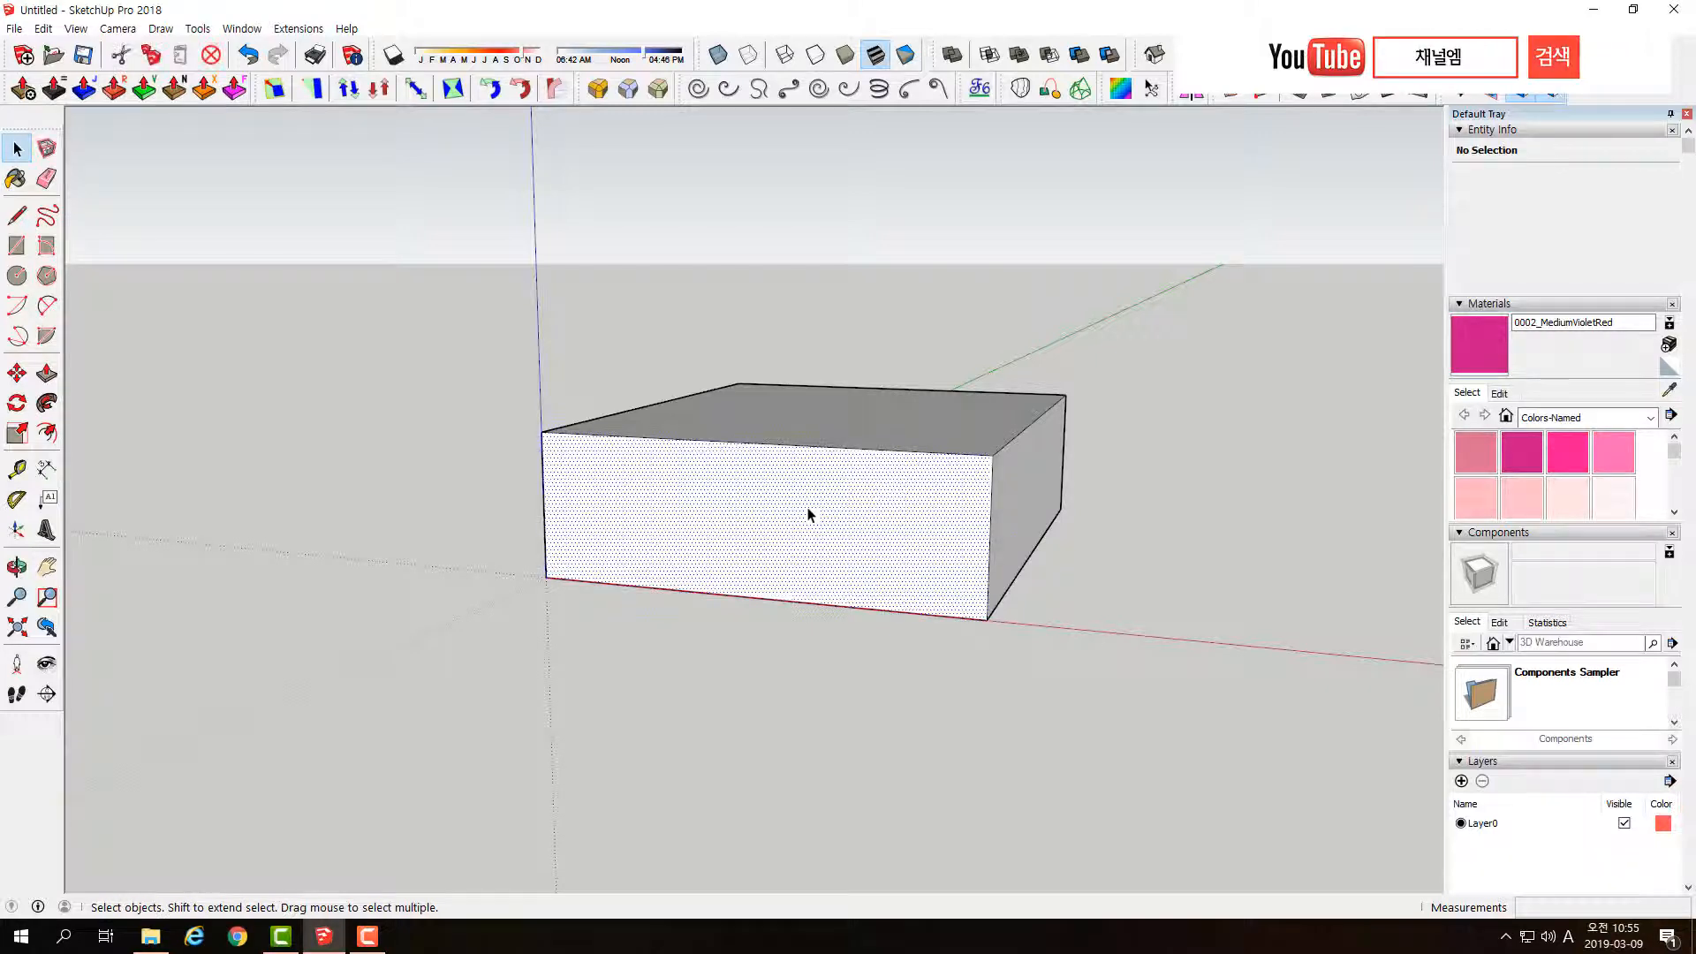
click(839, 666)
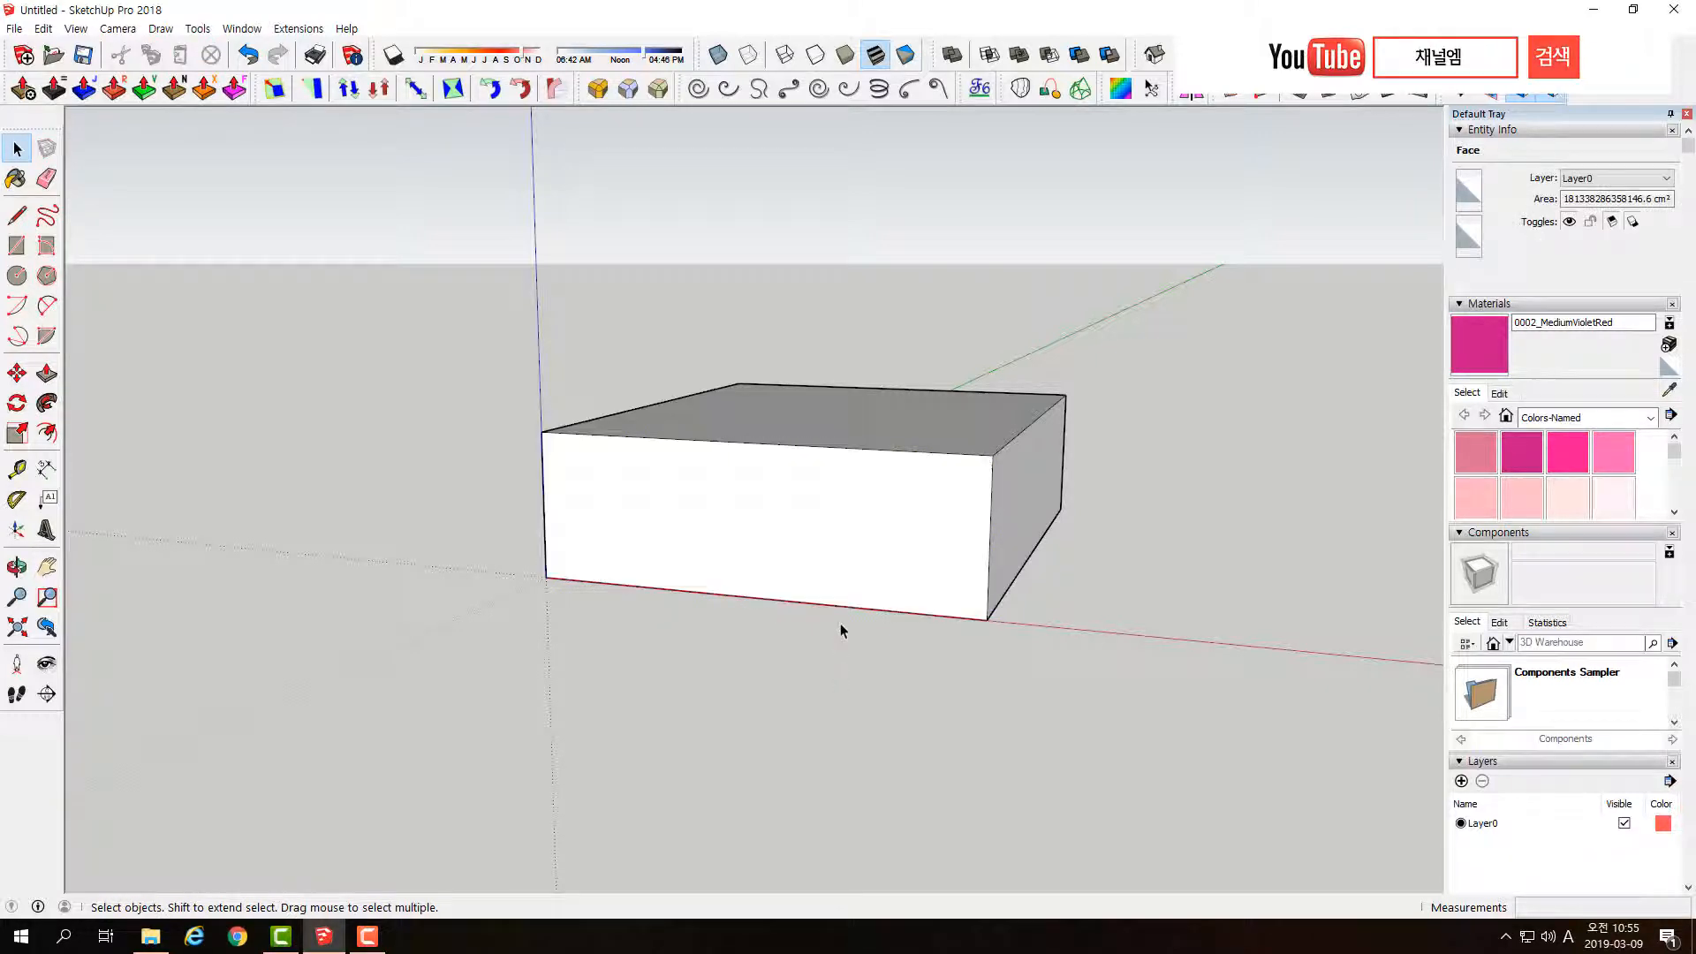
- Select the front face's right vertical edge, its upper edge and the face itself one at a time, and clear the selection
click(990, 546)
click(877, 456)
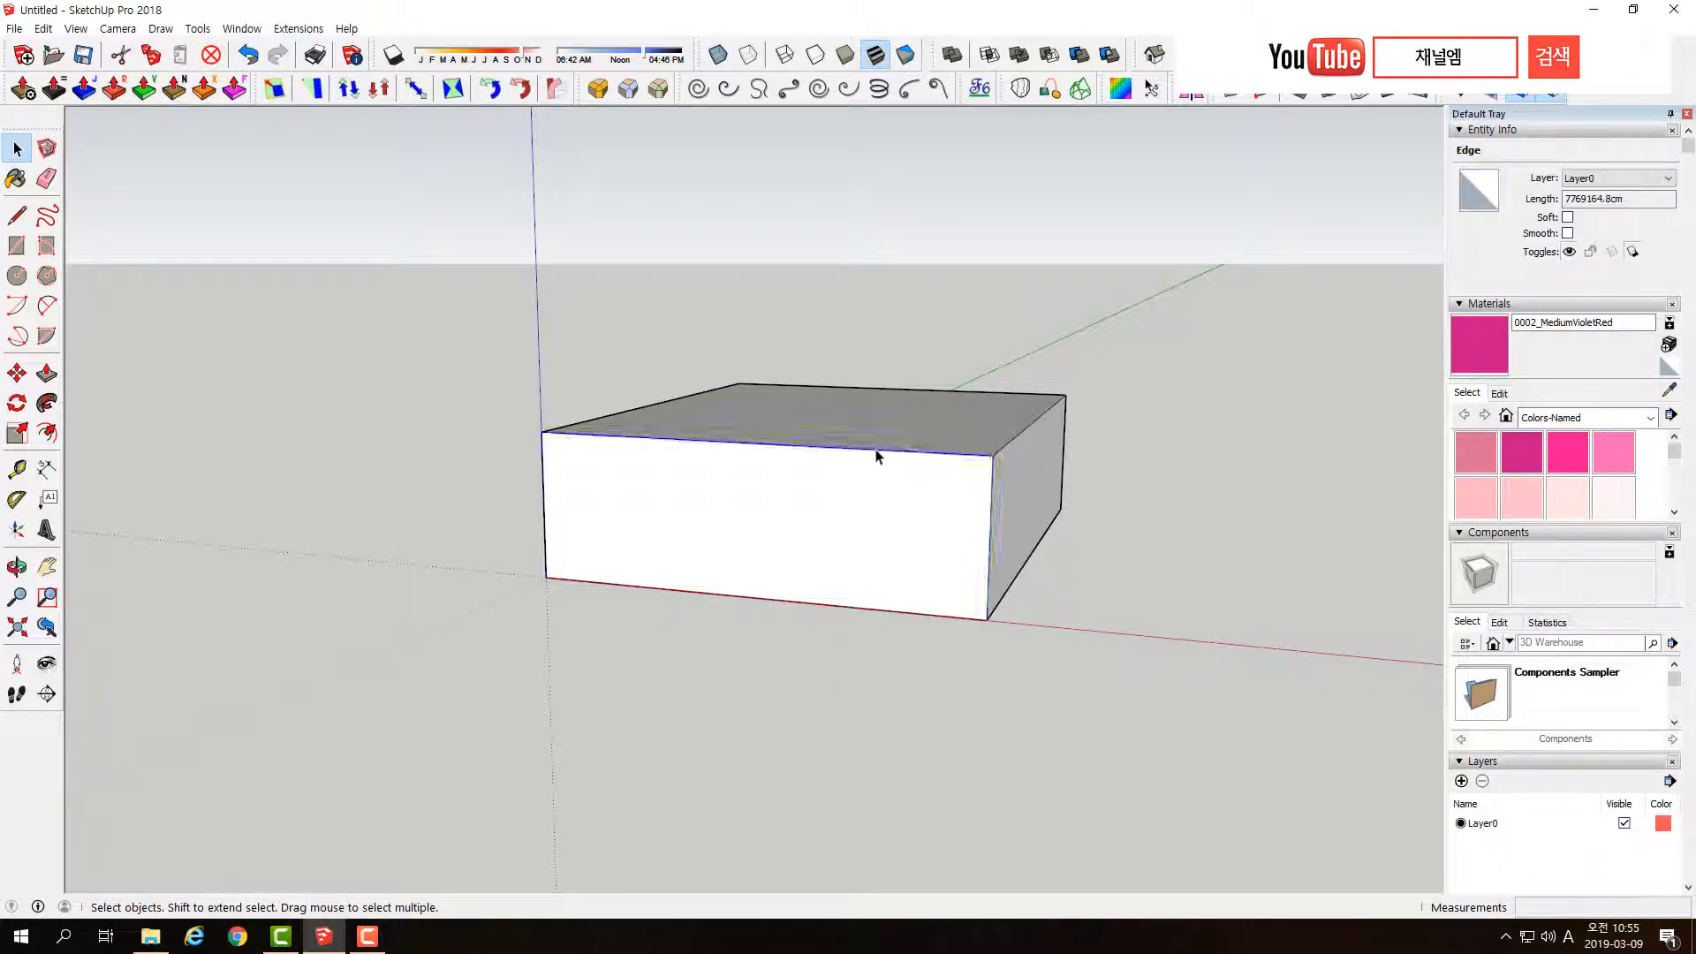
click(823, 530)
click(784, 681)
- Select the front face together with its bounding edges and, separately, all connected geometry of the box, and clear the selection
double_click(817, 541)
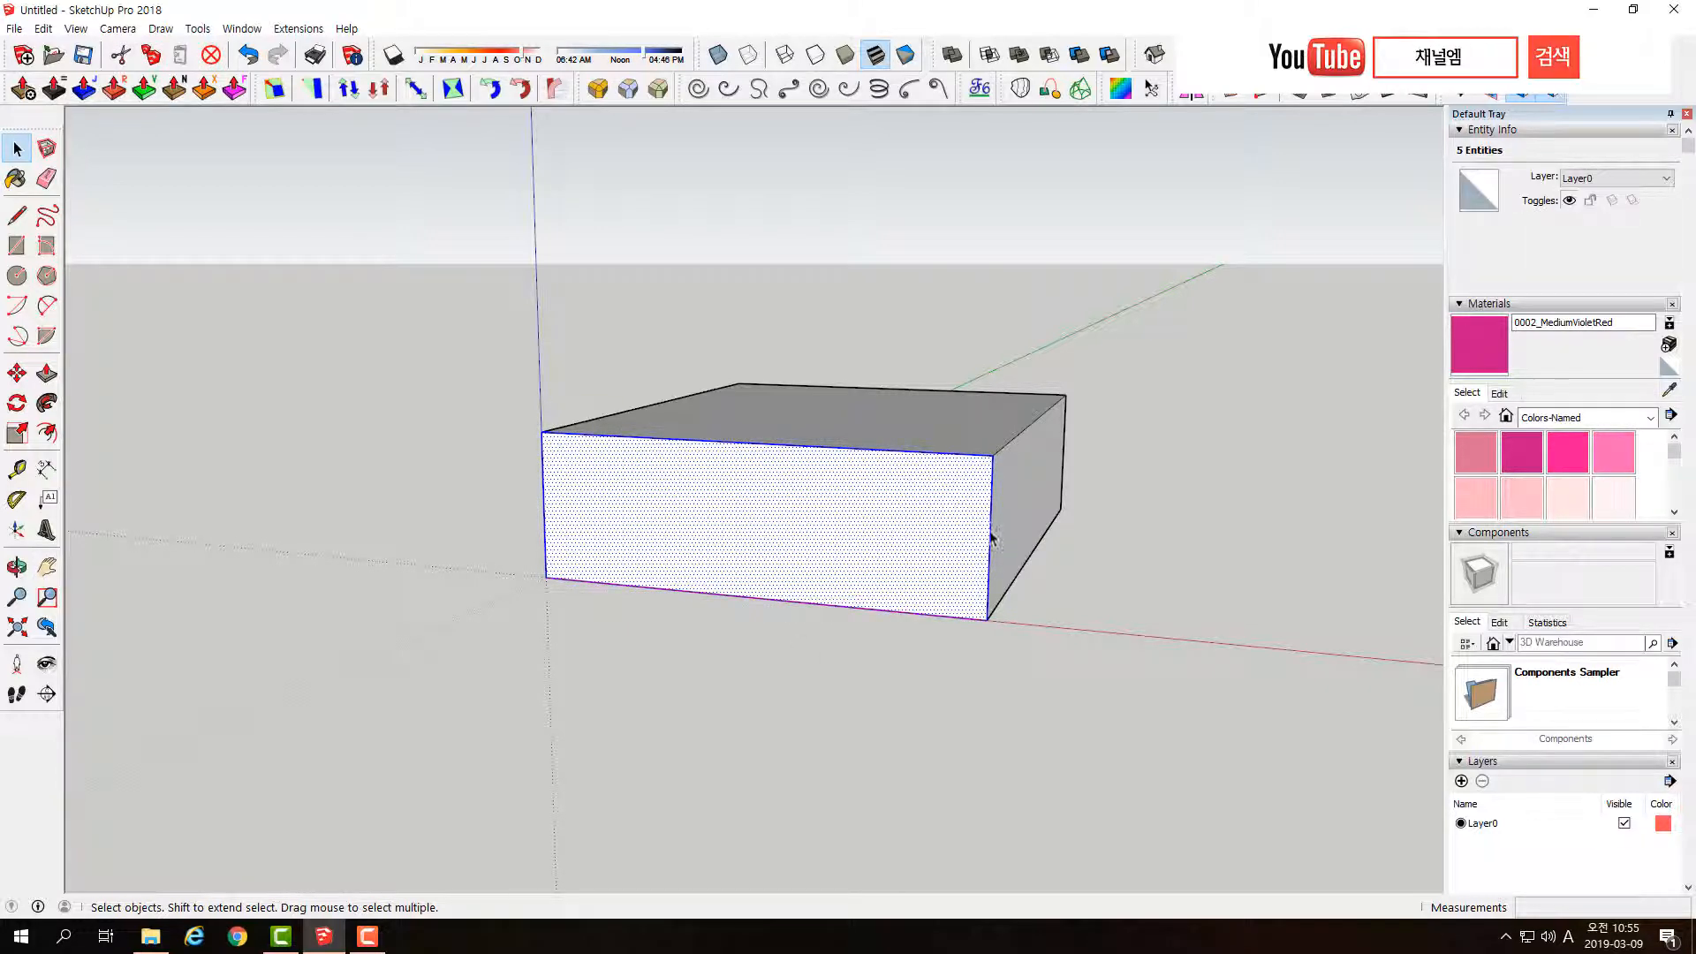
click(866, 663)
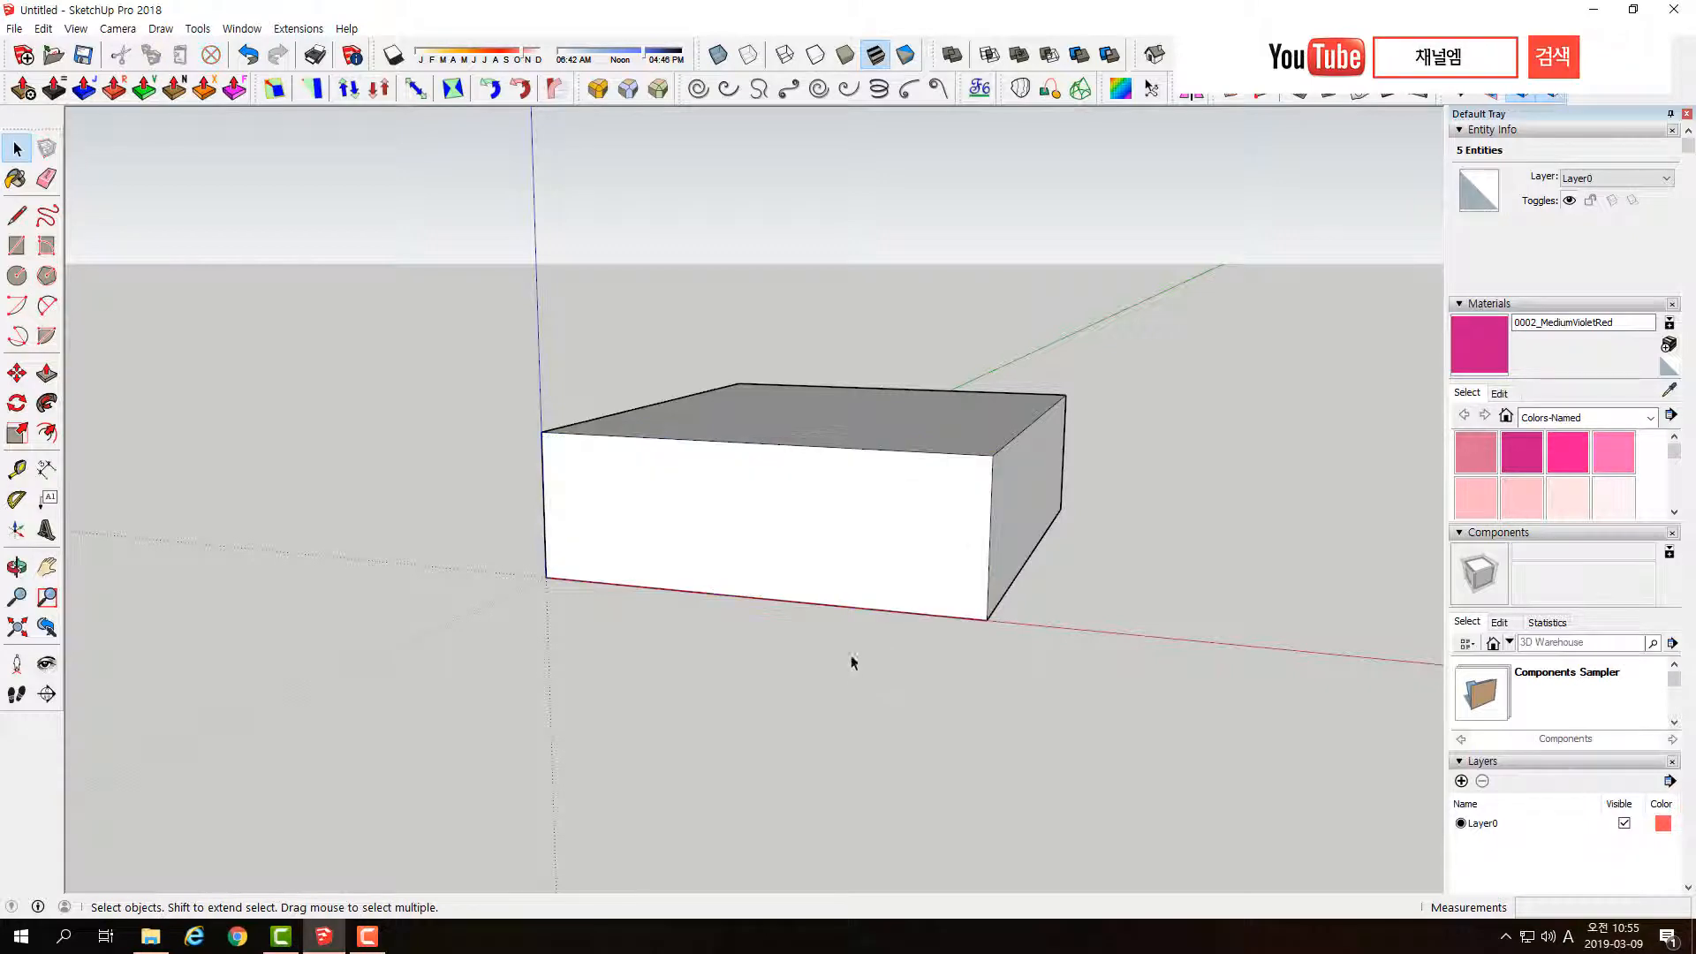
triple_click(792, 541)
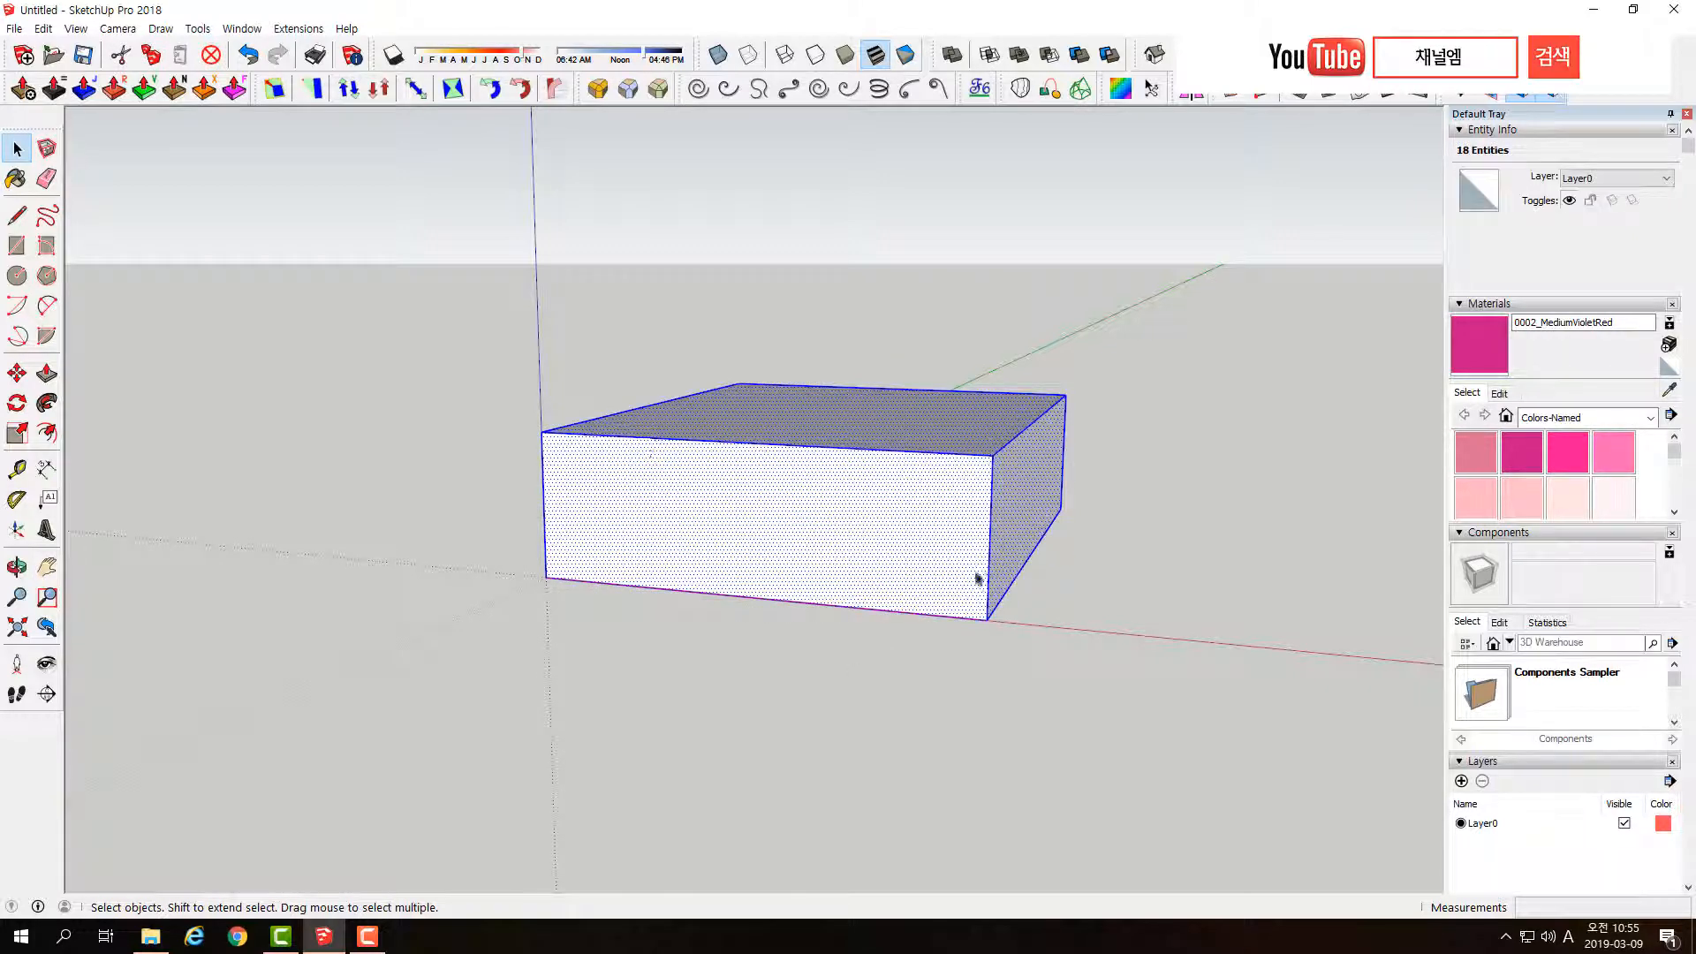
middle_drag(977, 579, 905, 610)
middle_drag(609, 453, 805, 484)
scroll(805, 484, down, 2)
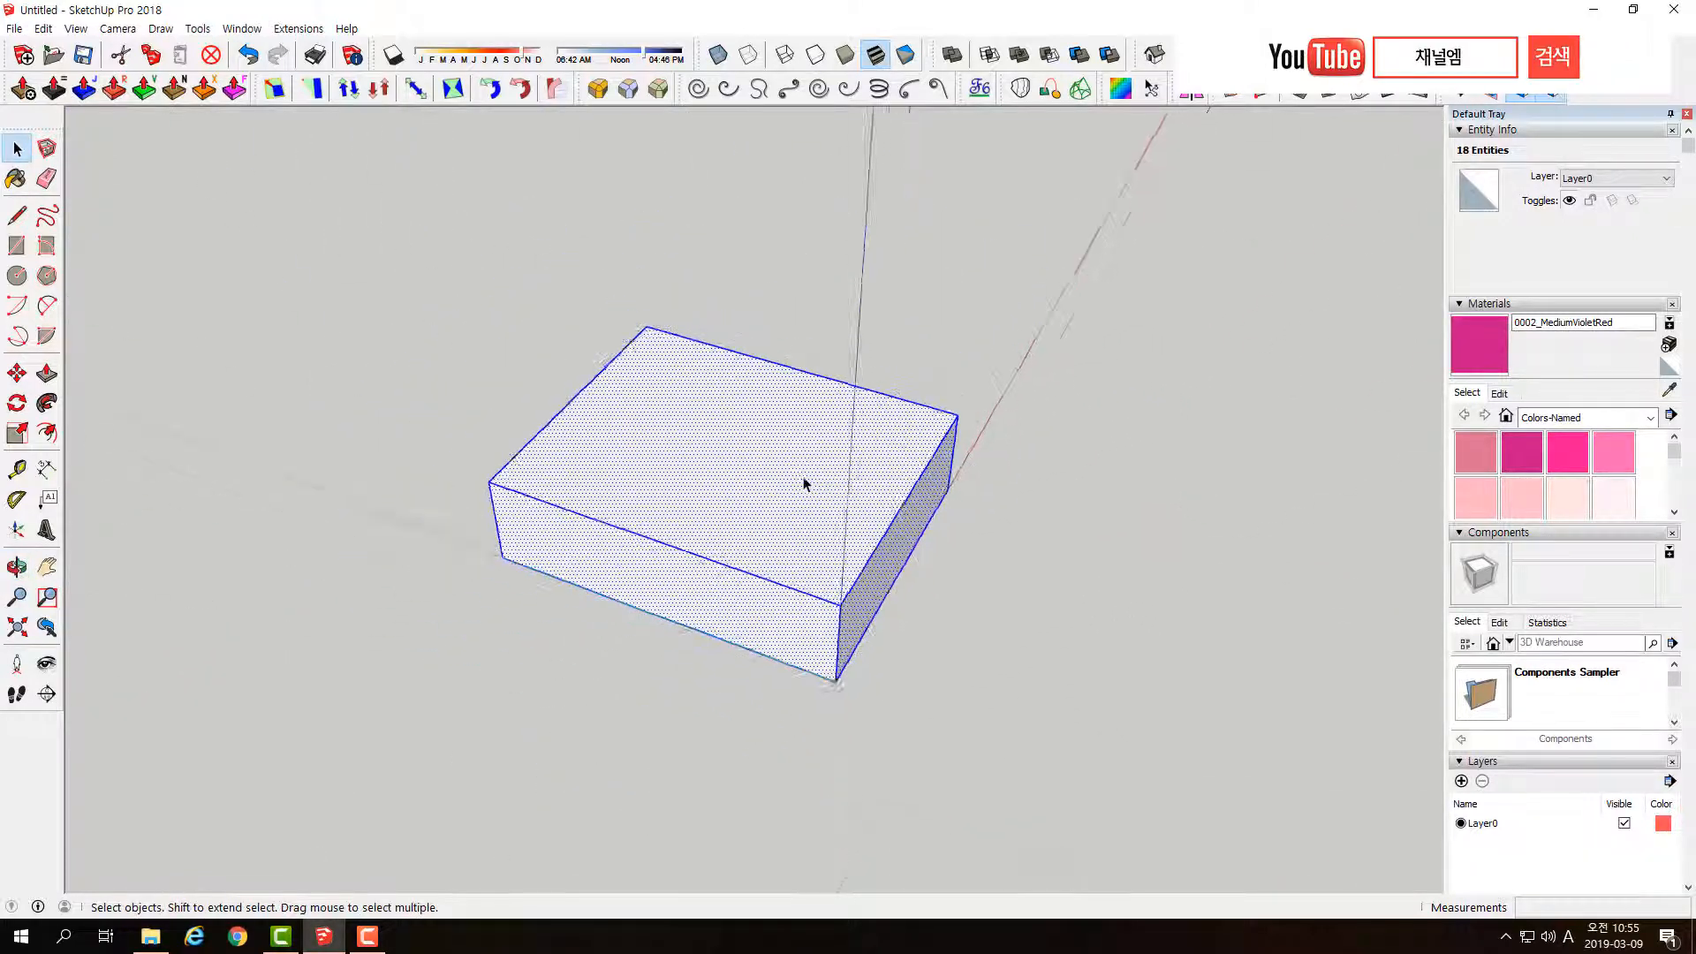
click(356, 264)
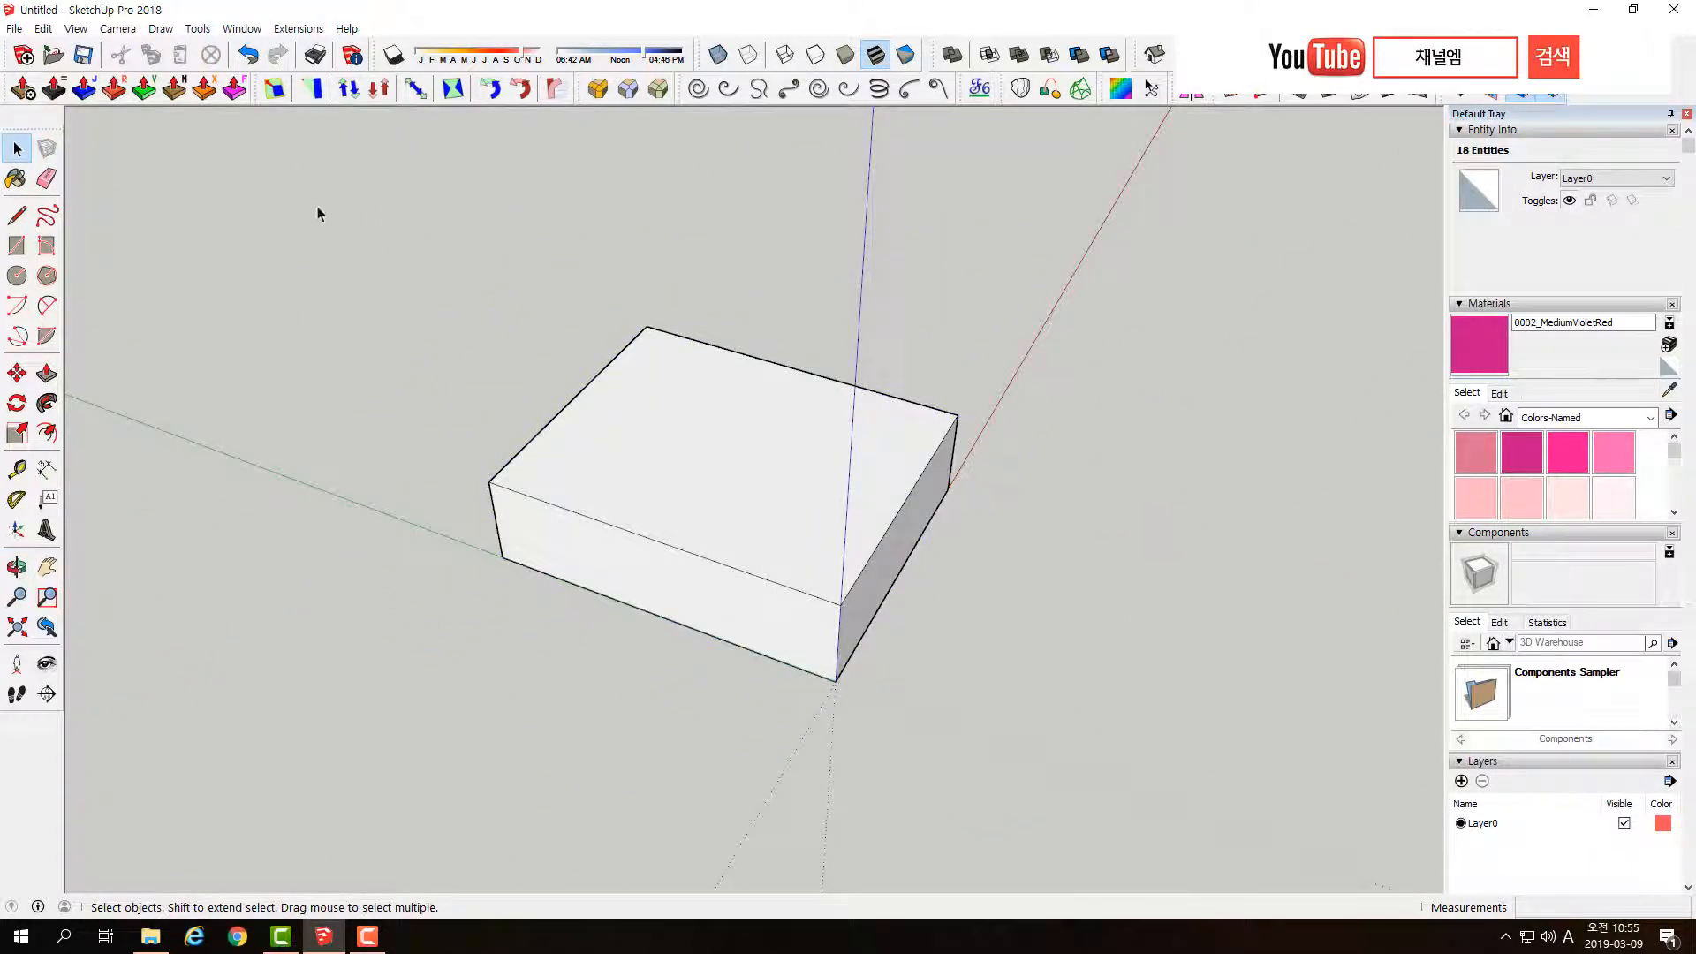
- Select the whole box with an enclosing selection window from several viewing angles, and clear the selection
drag(307, 194, 1055, 717)
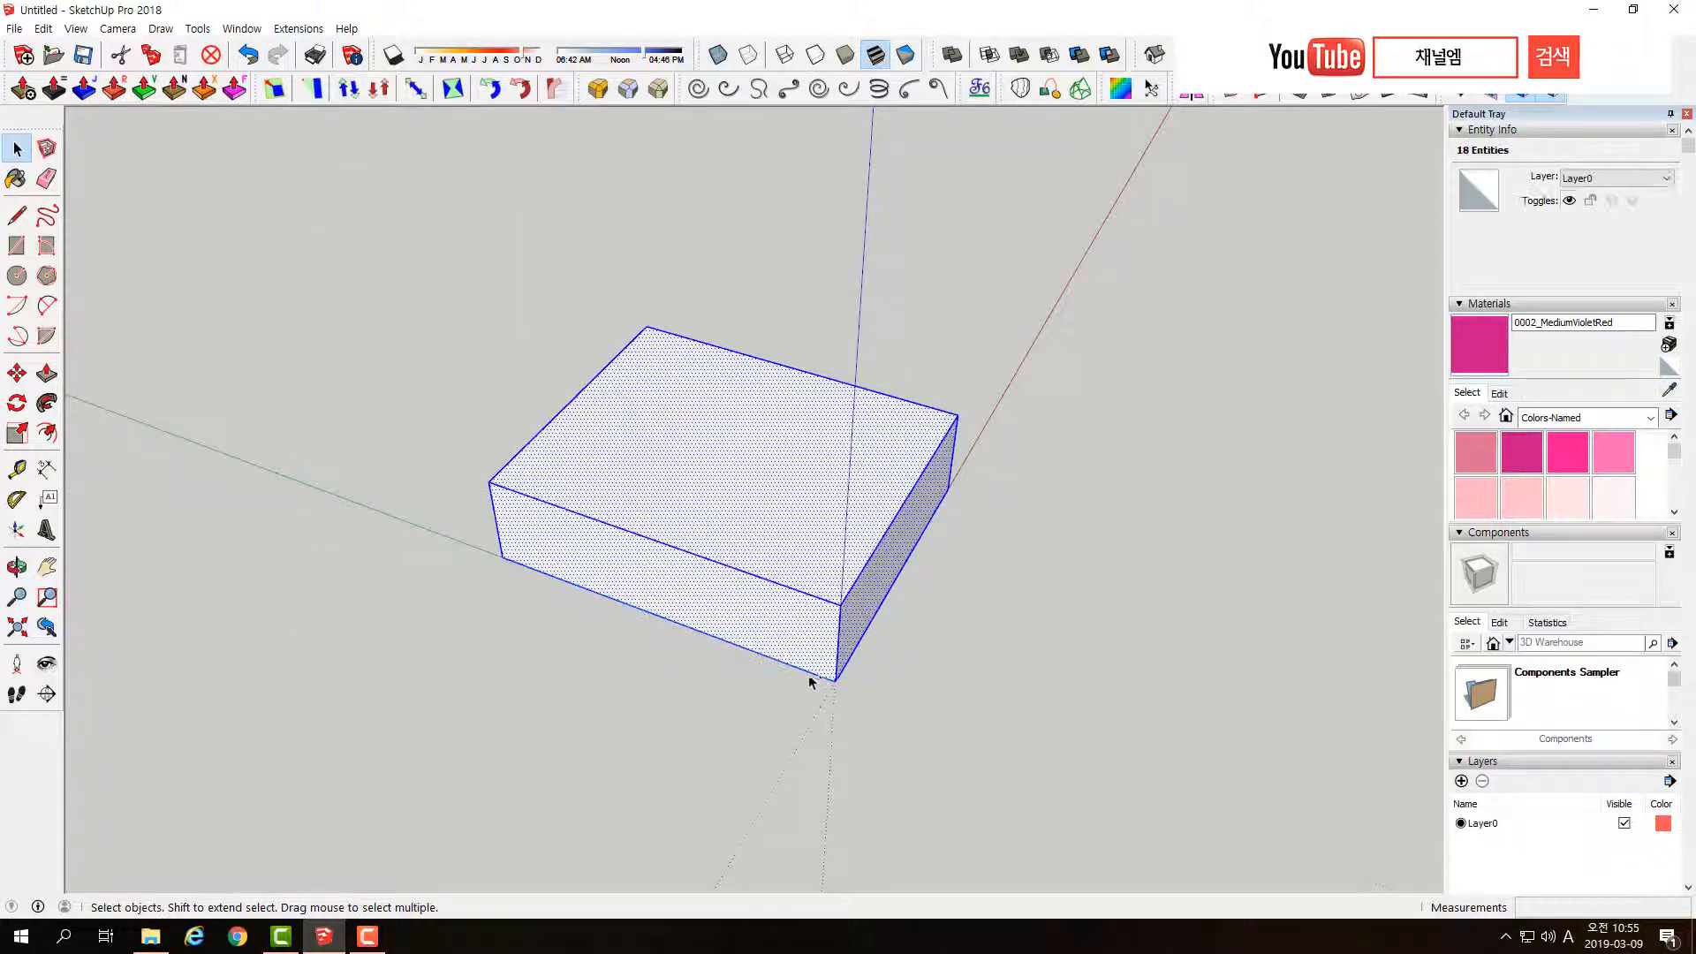
middle_drag(809, 675, 754, 481)
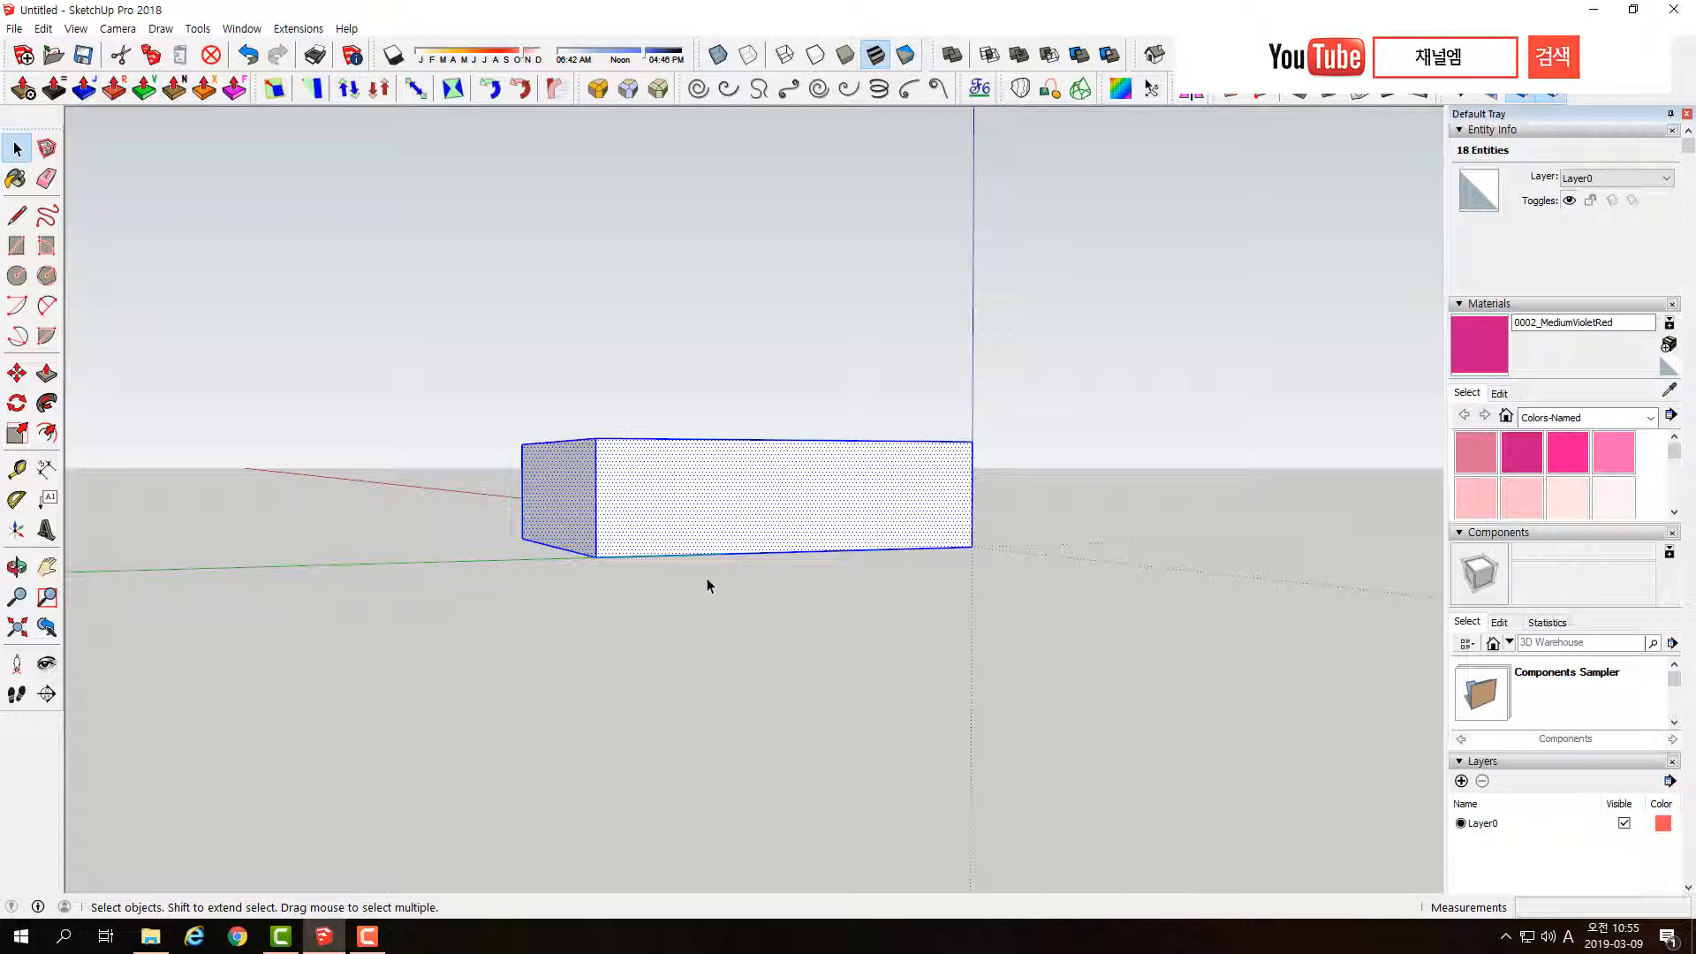
scroll(719, 578, down, 1)
drag(519, 361, 1116, 755)
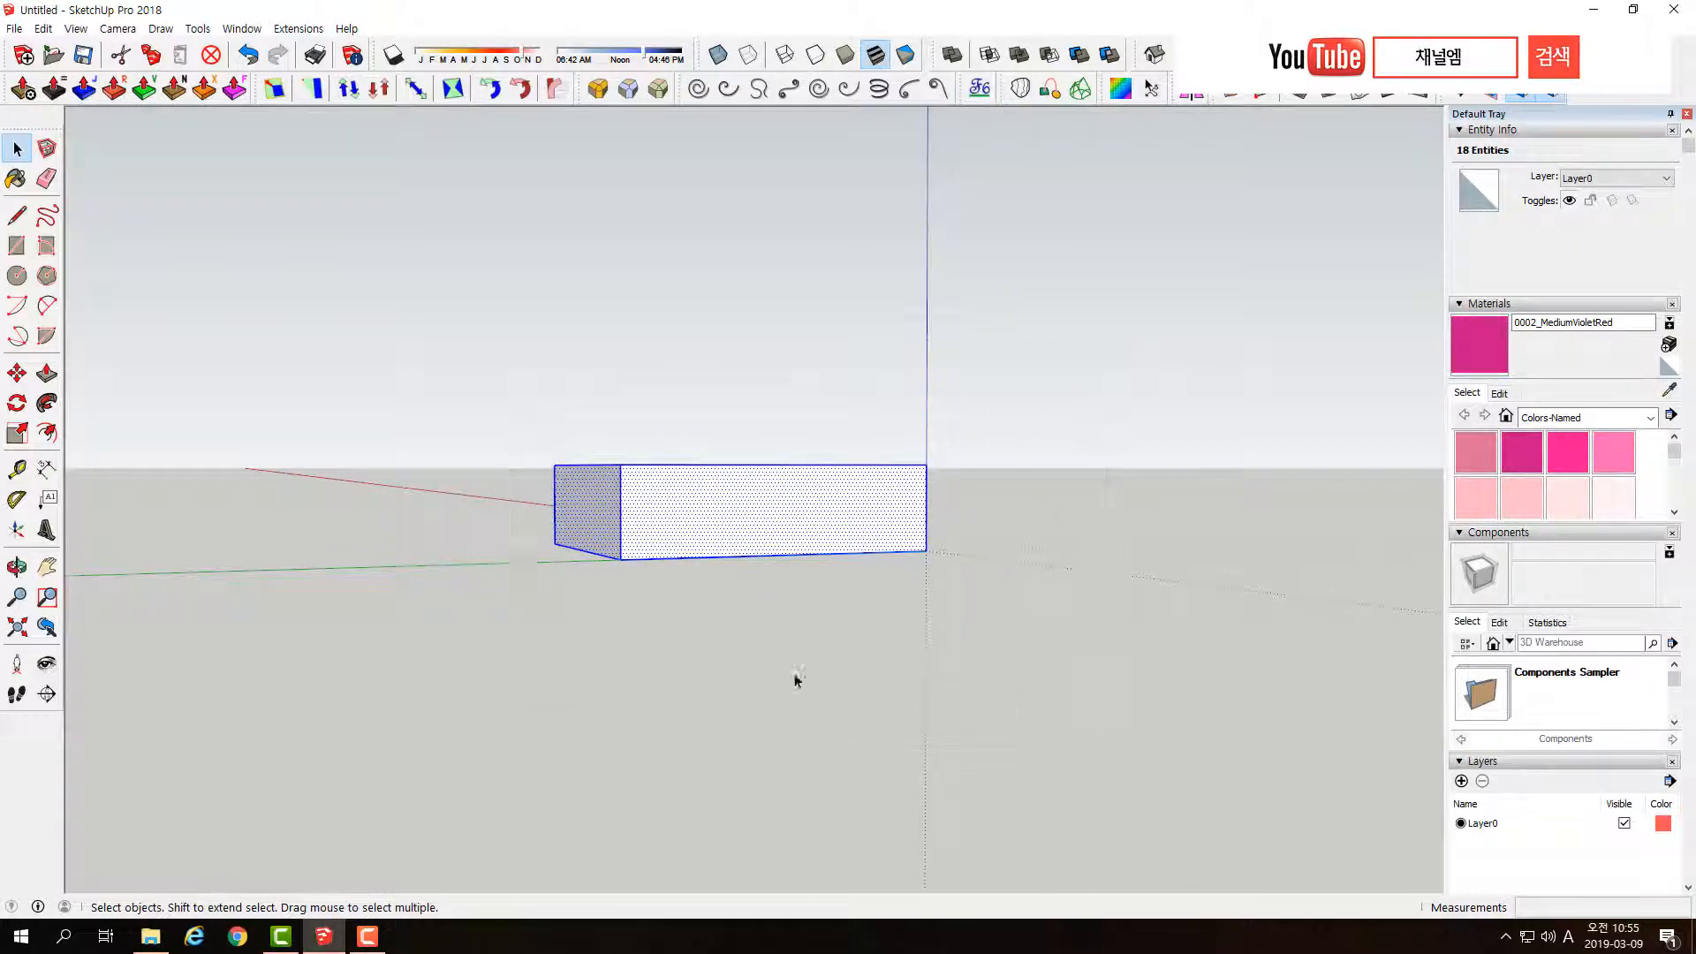
middle_drag(926, 605, 541, 442)
drag(477, 331, 1038, 747)
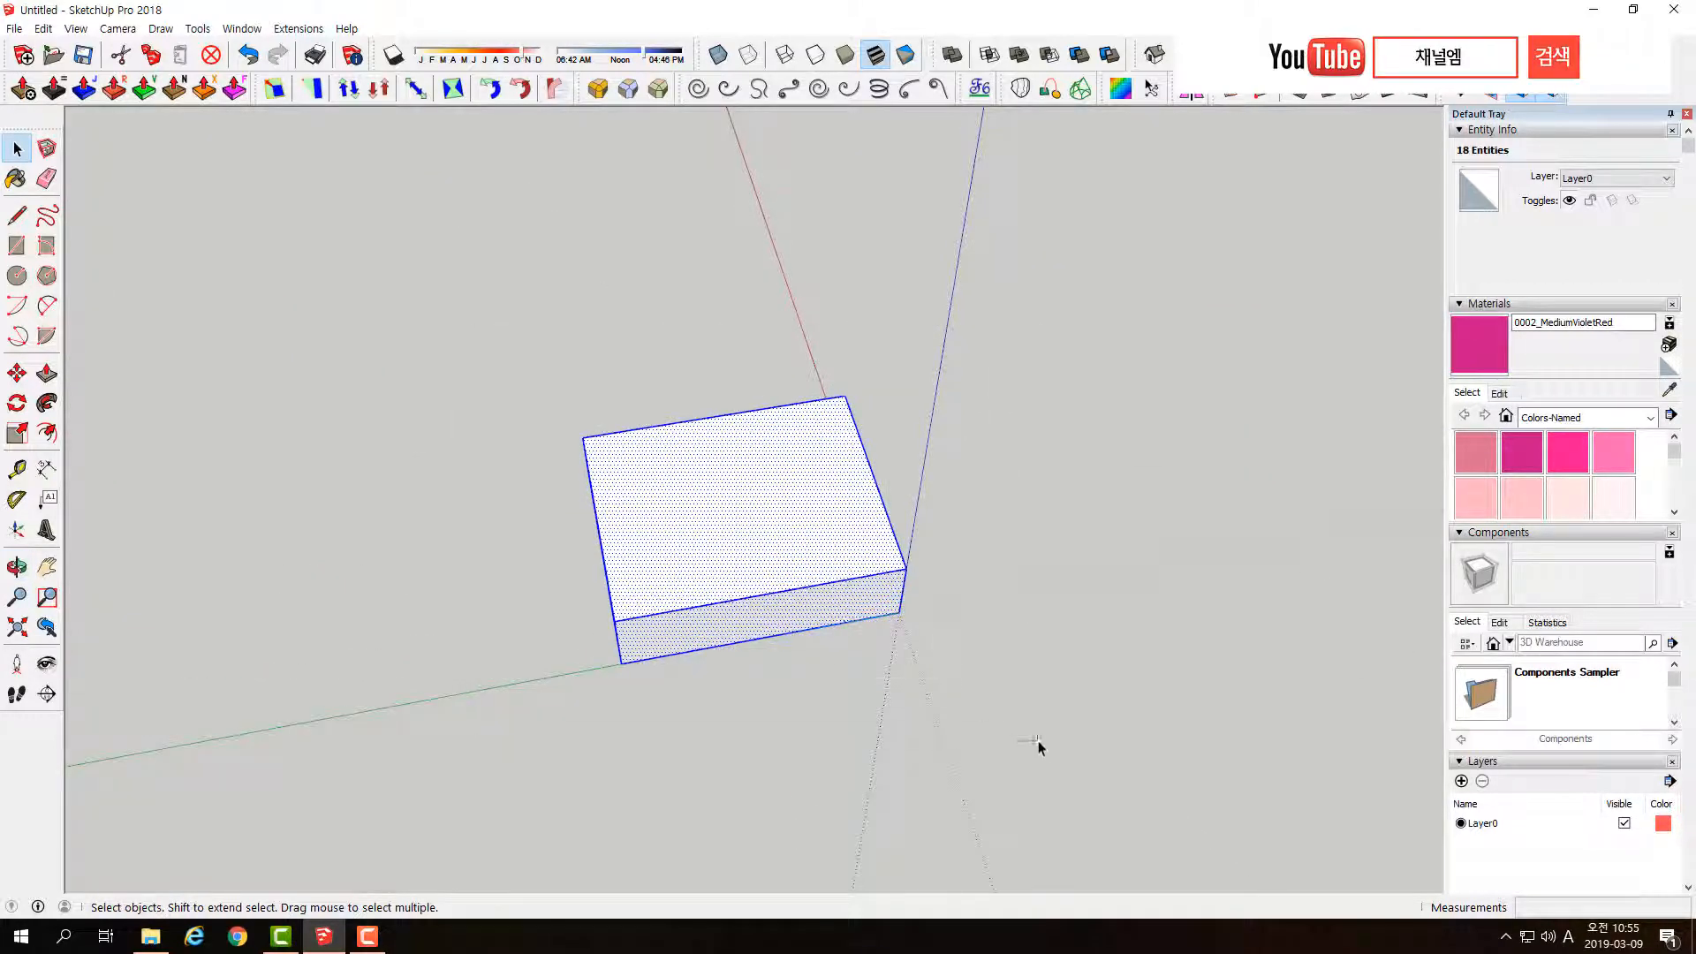
middle_drag(707, 627, 680, 555)
click(691, 621)
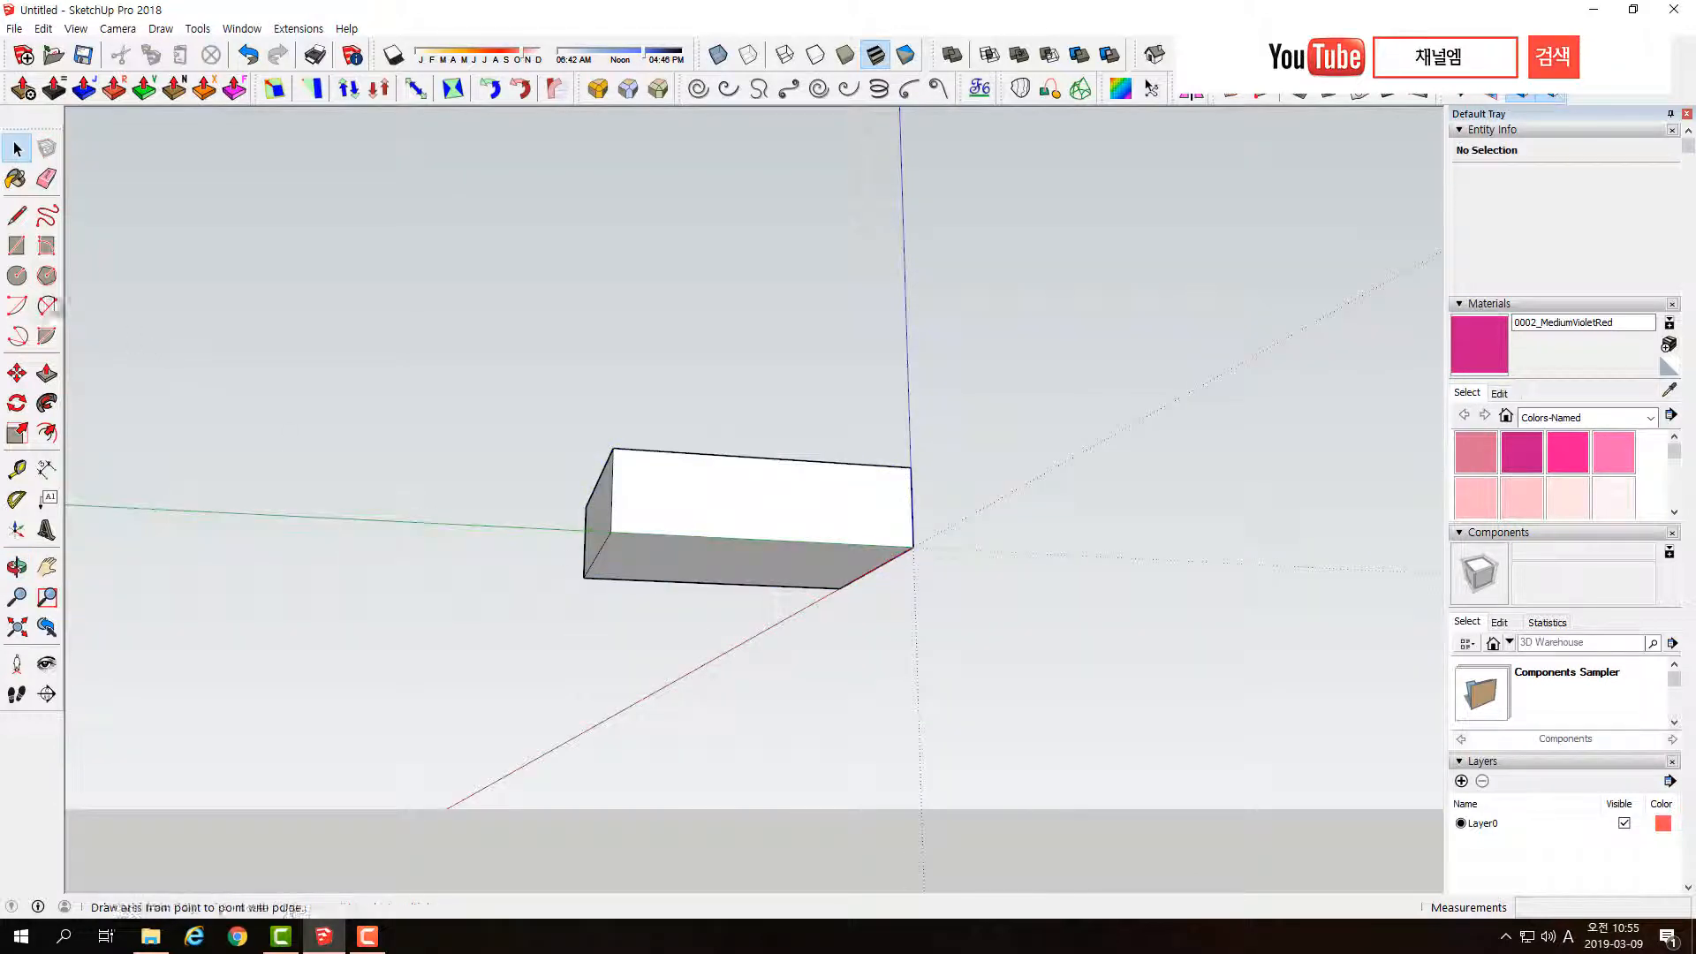
- Draw a vertical circle with a radius of about 4,040,673 cm just in front of the box, separate from it
click(17, 276)
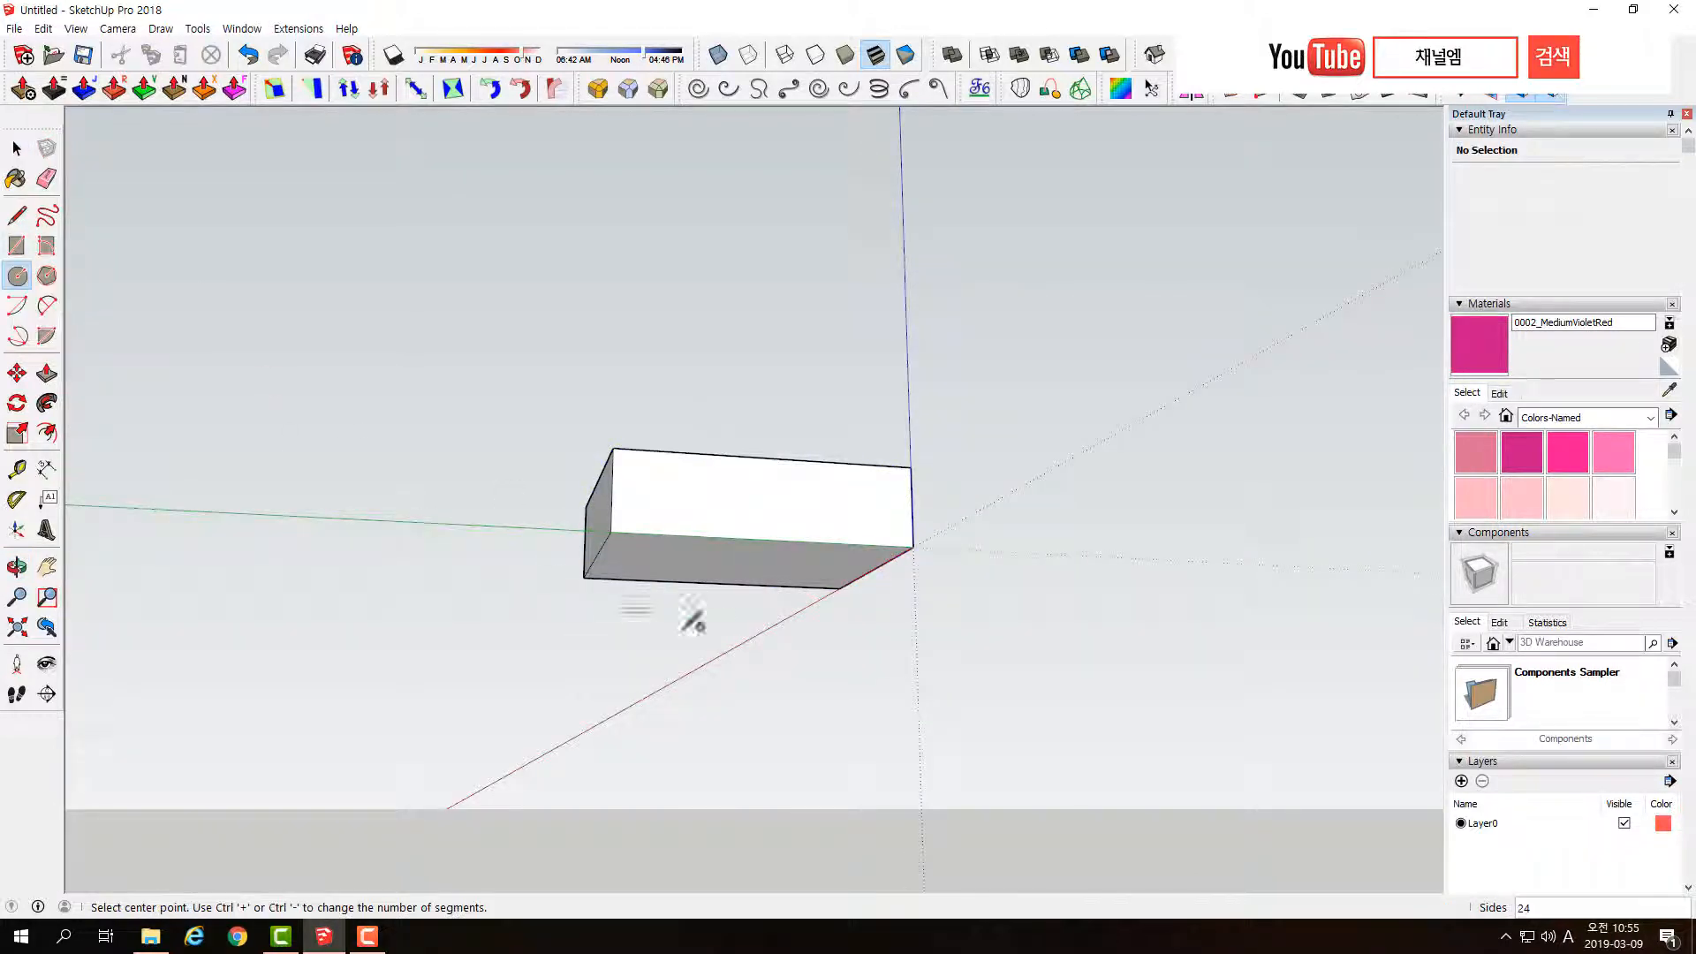
middle_drag(760, 593, 760, 632)
click(760, 632)
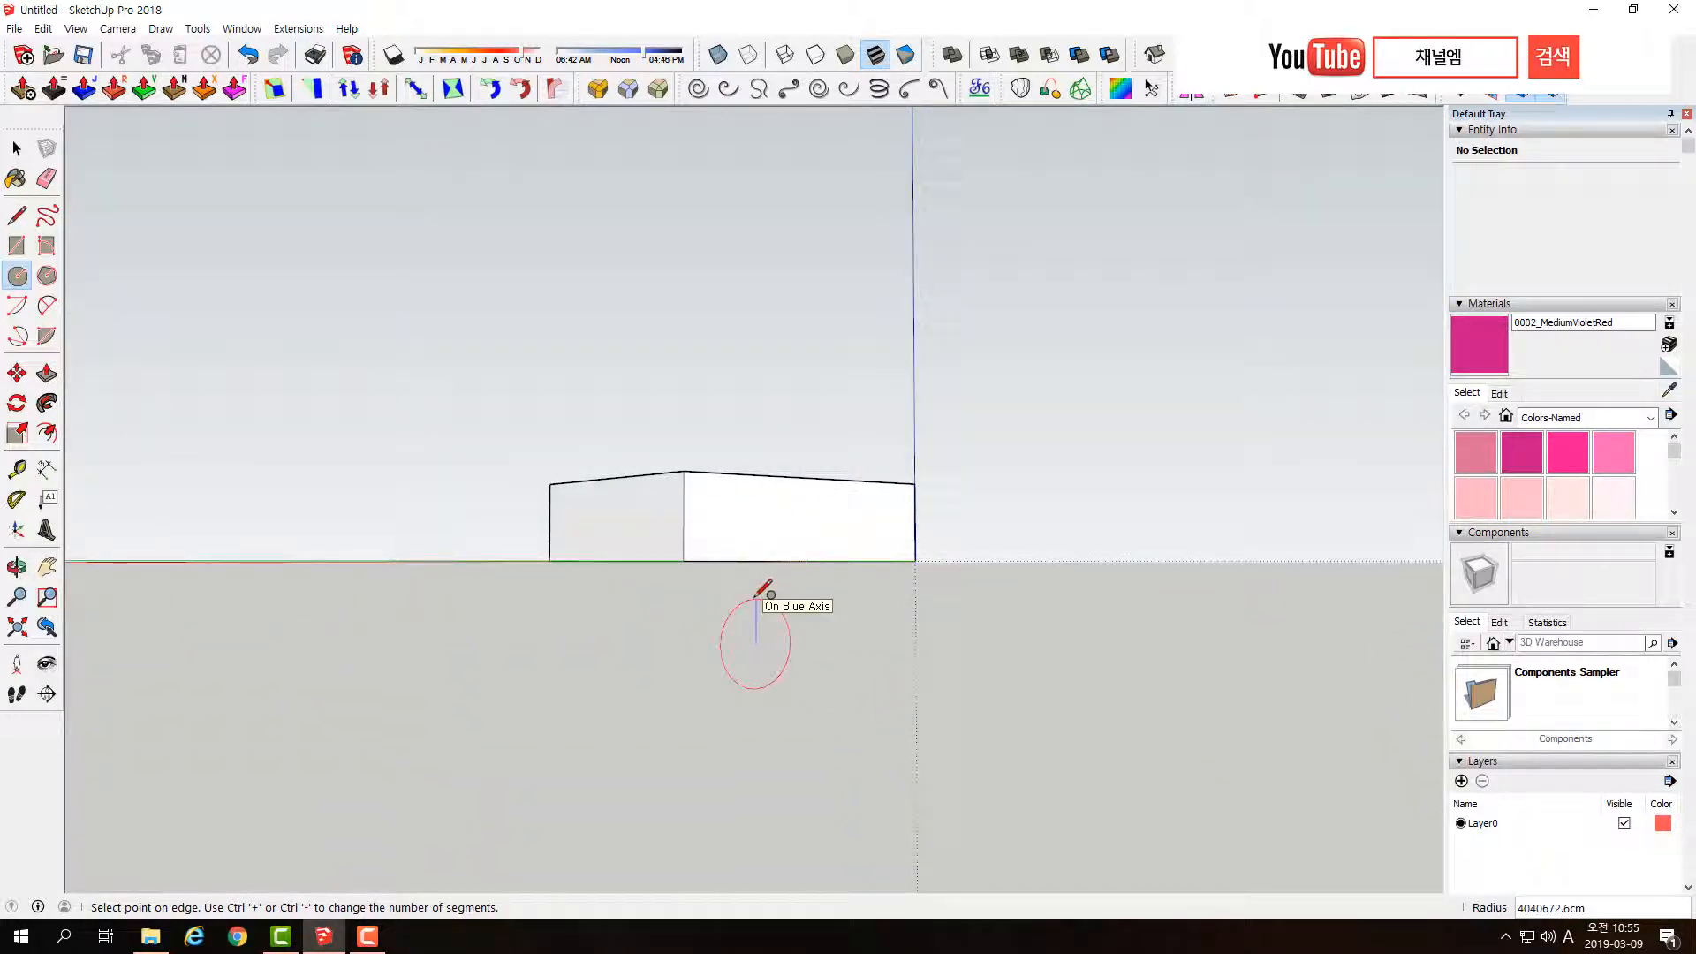
click(763, 592)
middle_drag(739, 625, 693, 833)
- Select the box and the circle together with one enclosing selection window, and clear the selection
click(17, 148)
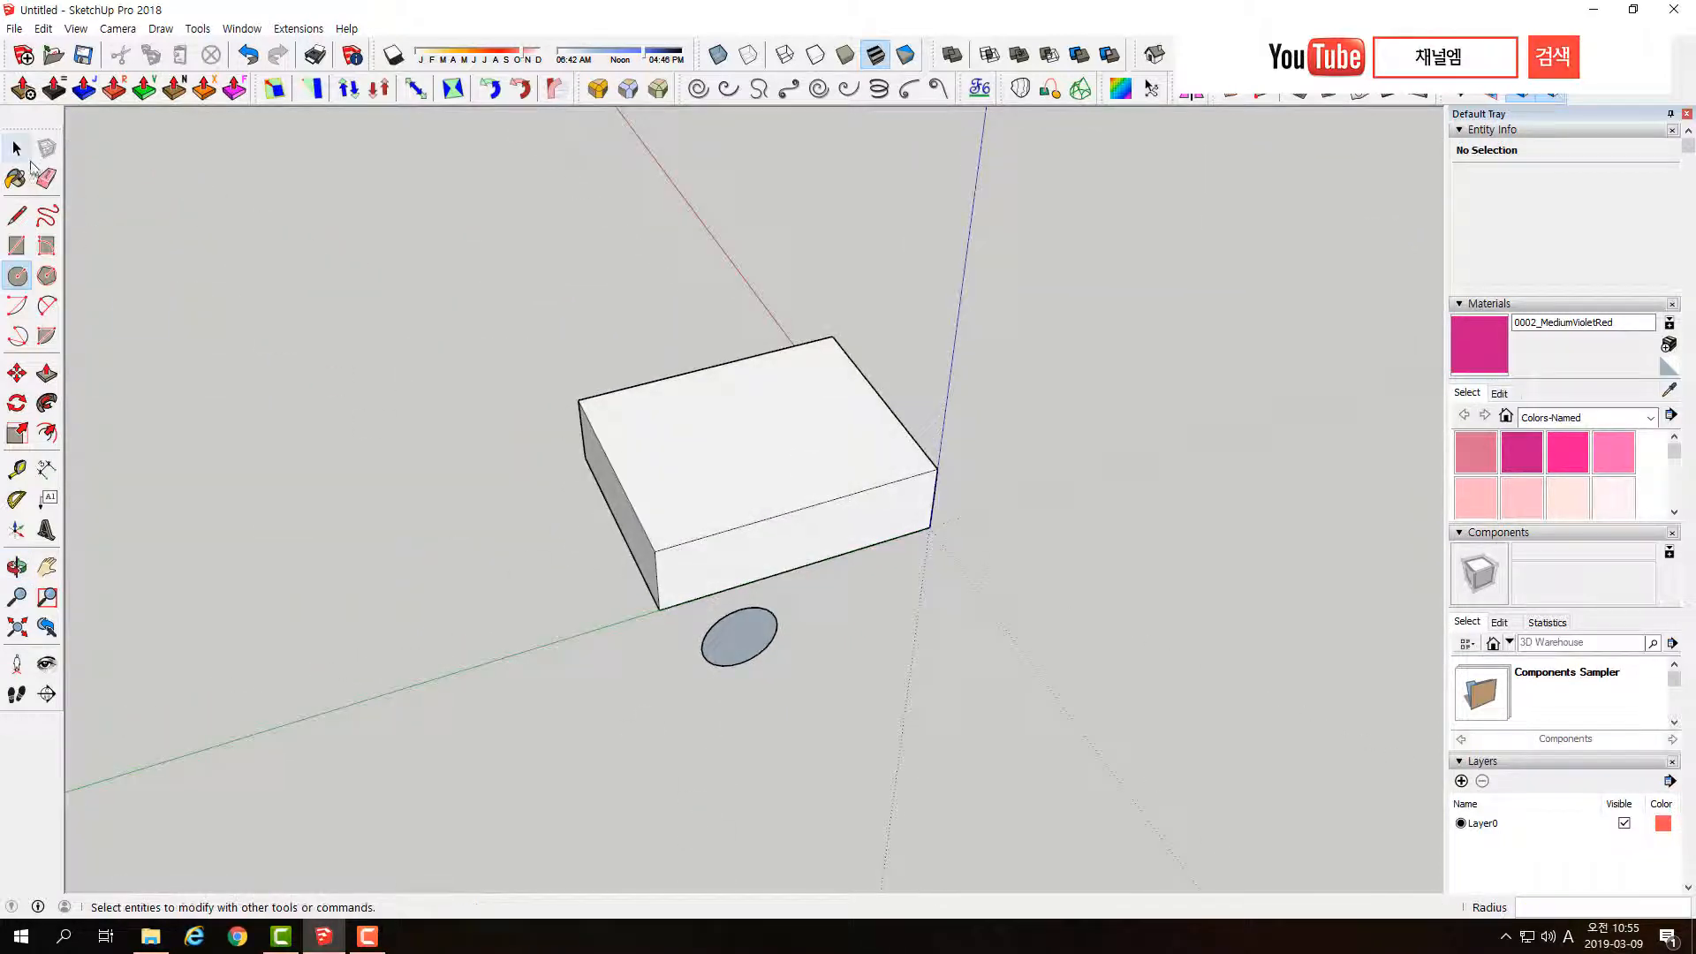
middle_drag(961, 484, 768, 632)
drag(480, 274, 1121, 724)
middle_drag(852, 707, 740, 651)
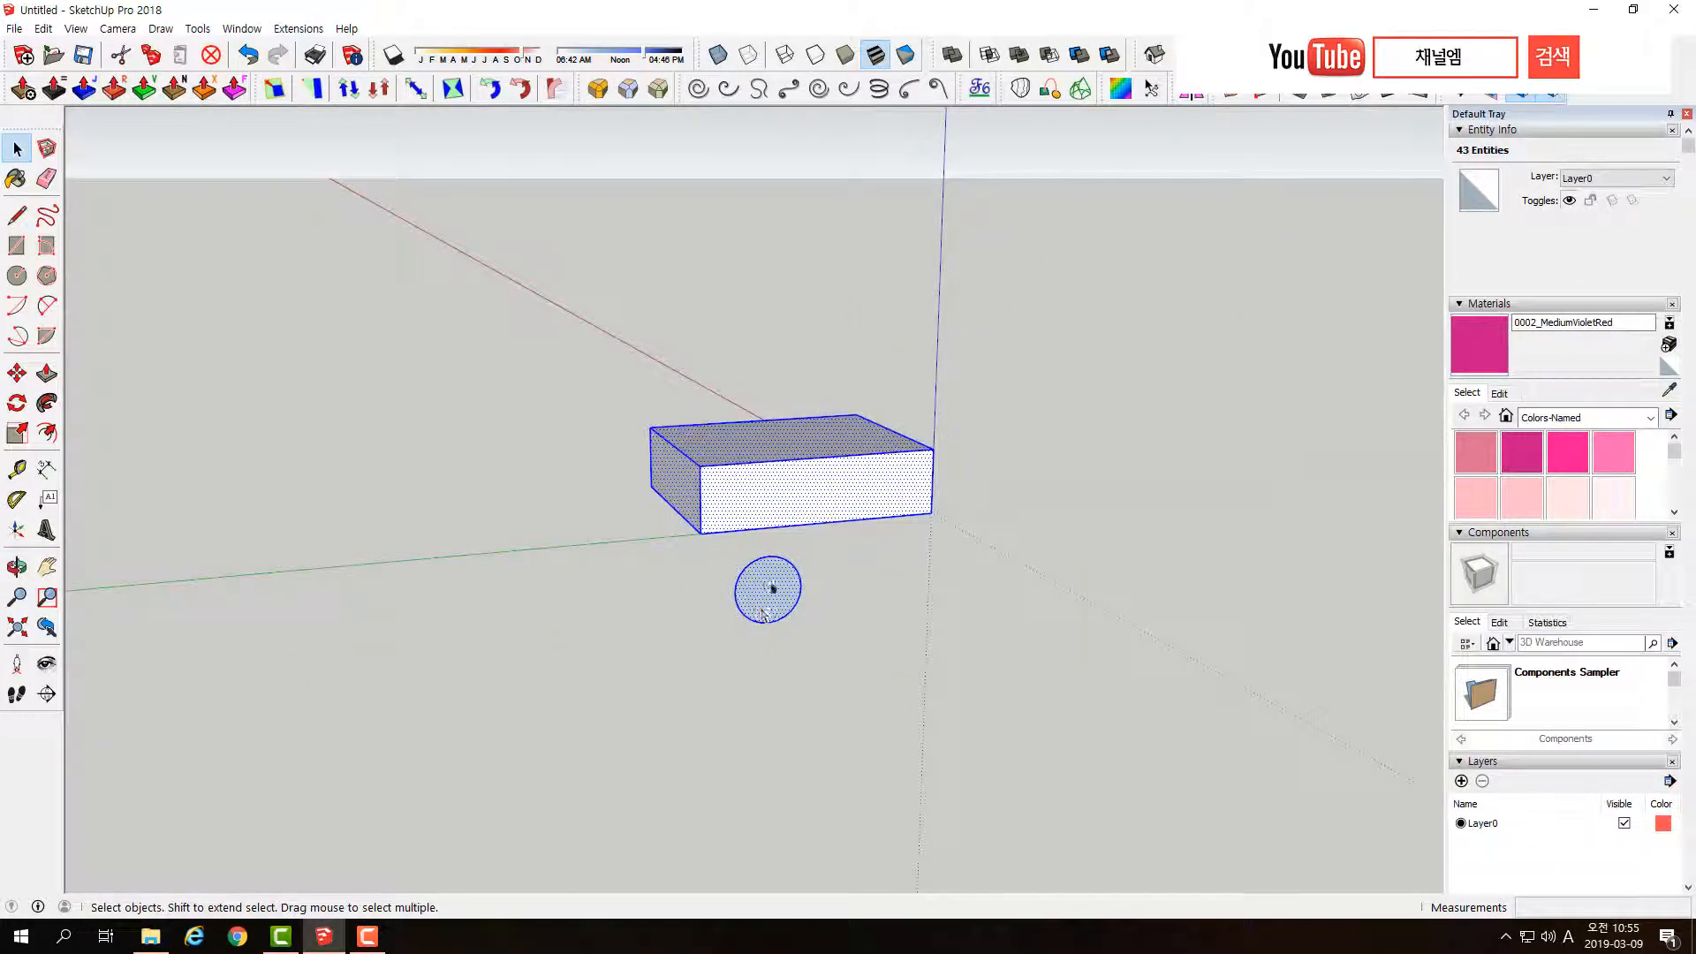
click(847, 605)
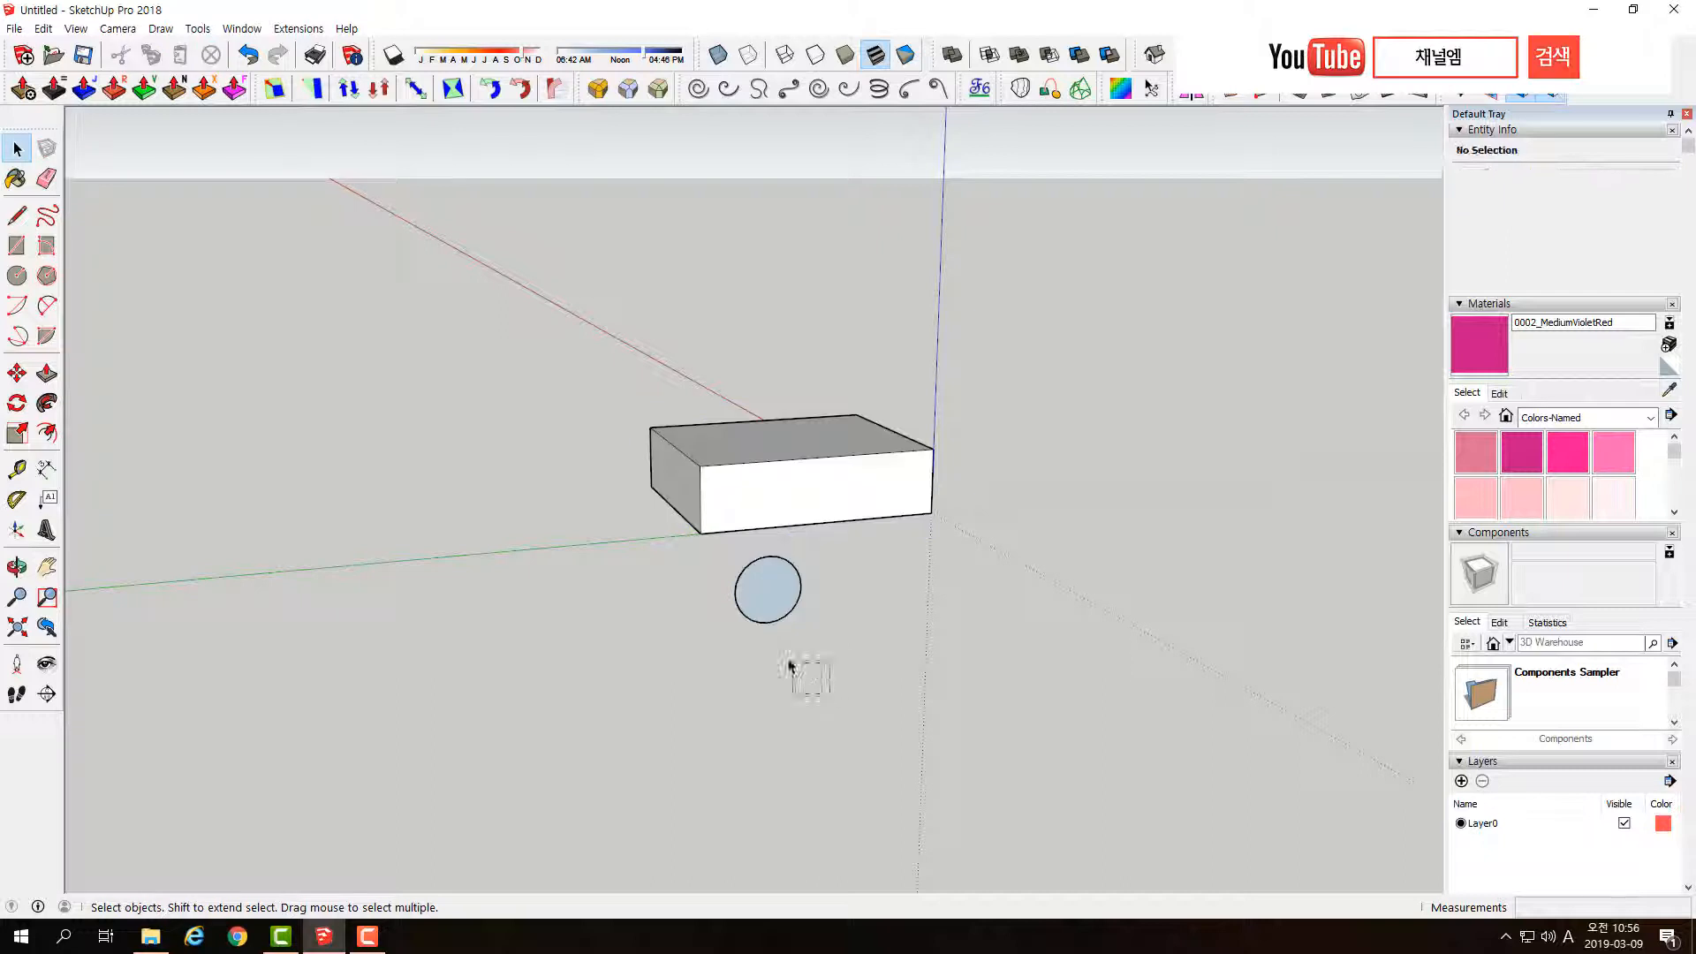
- Select the box's front face alone, clear it, and select all connected geometry of the box without the circle
click(789, 484)
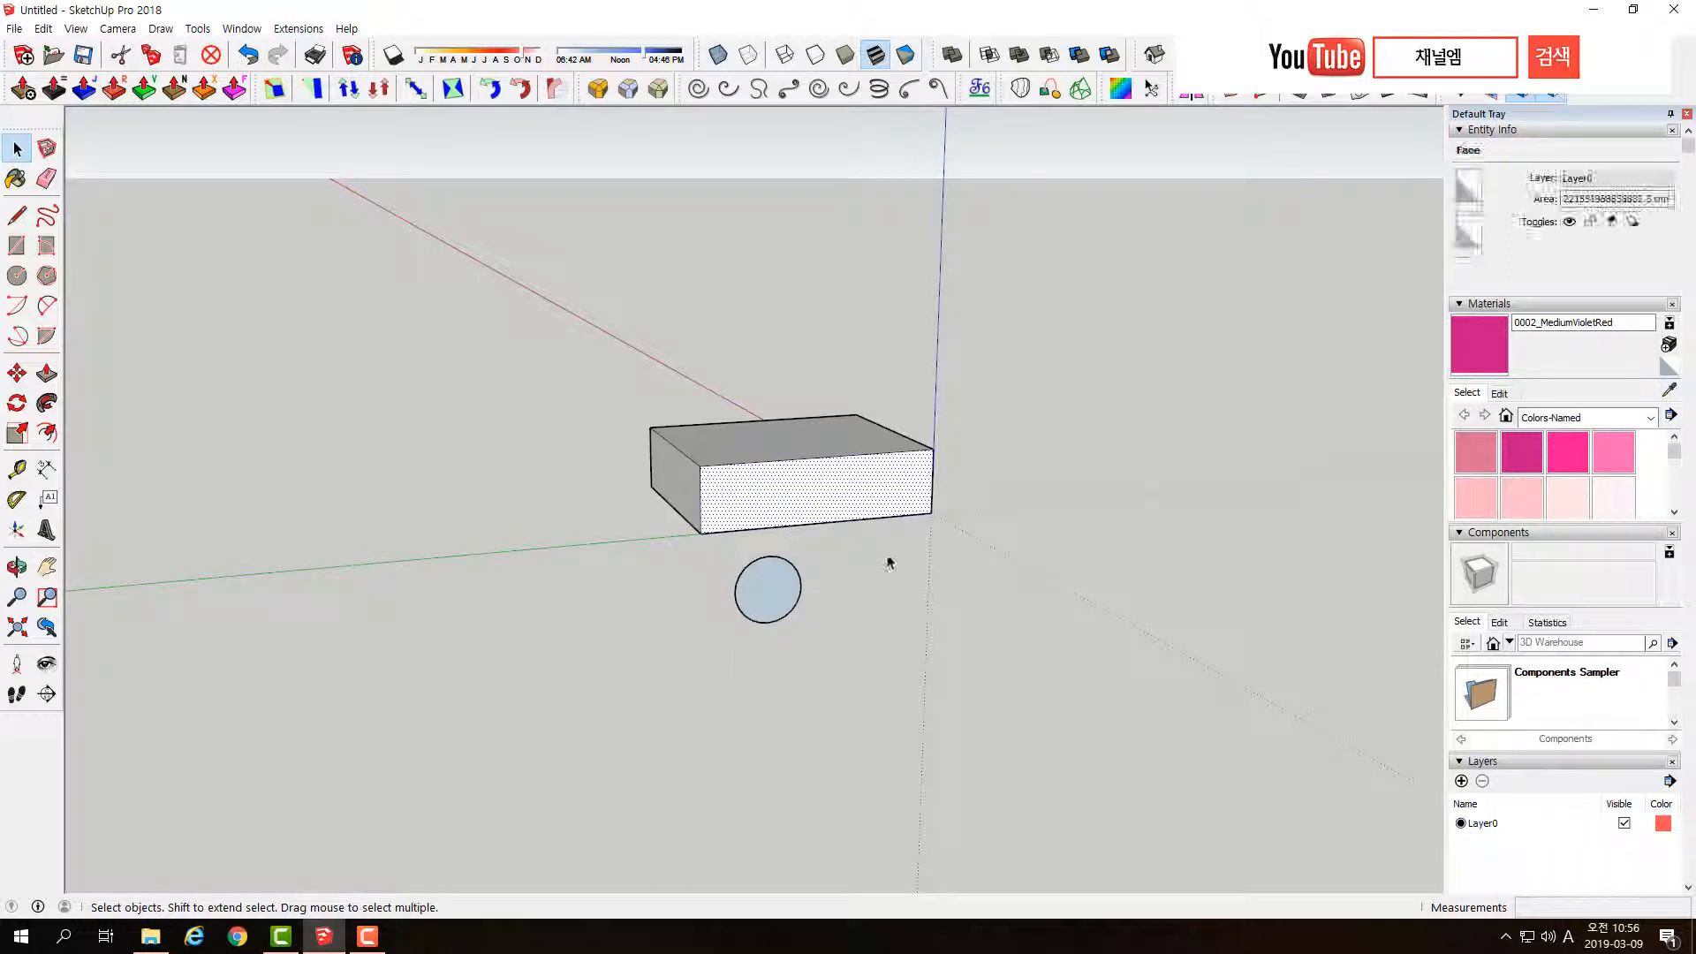
click(890, 560)
click(843, 482)
triple_click(844, 482)
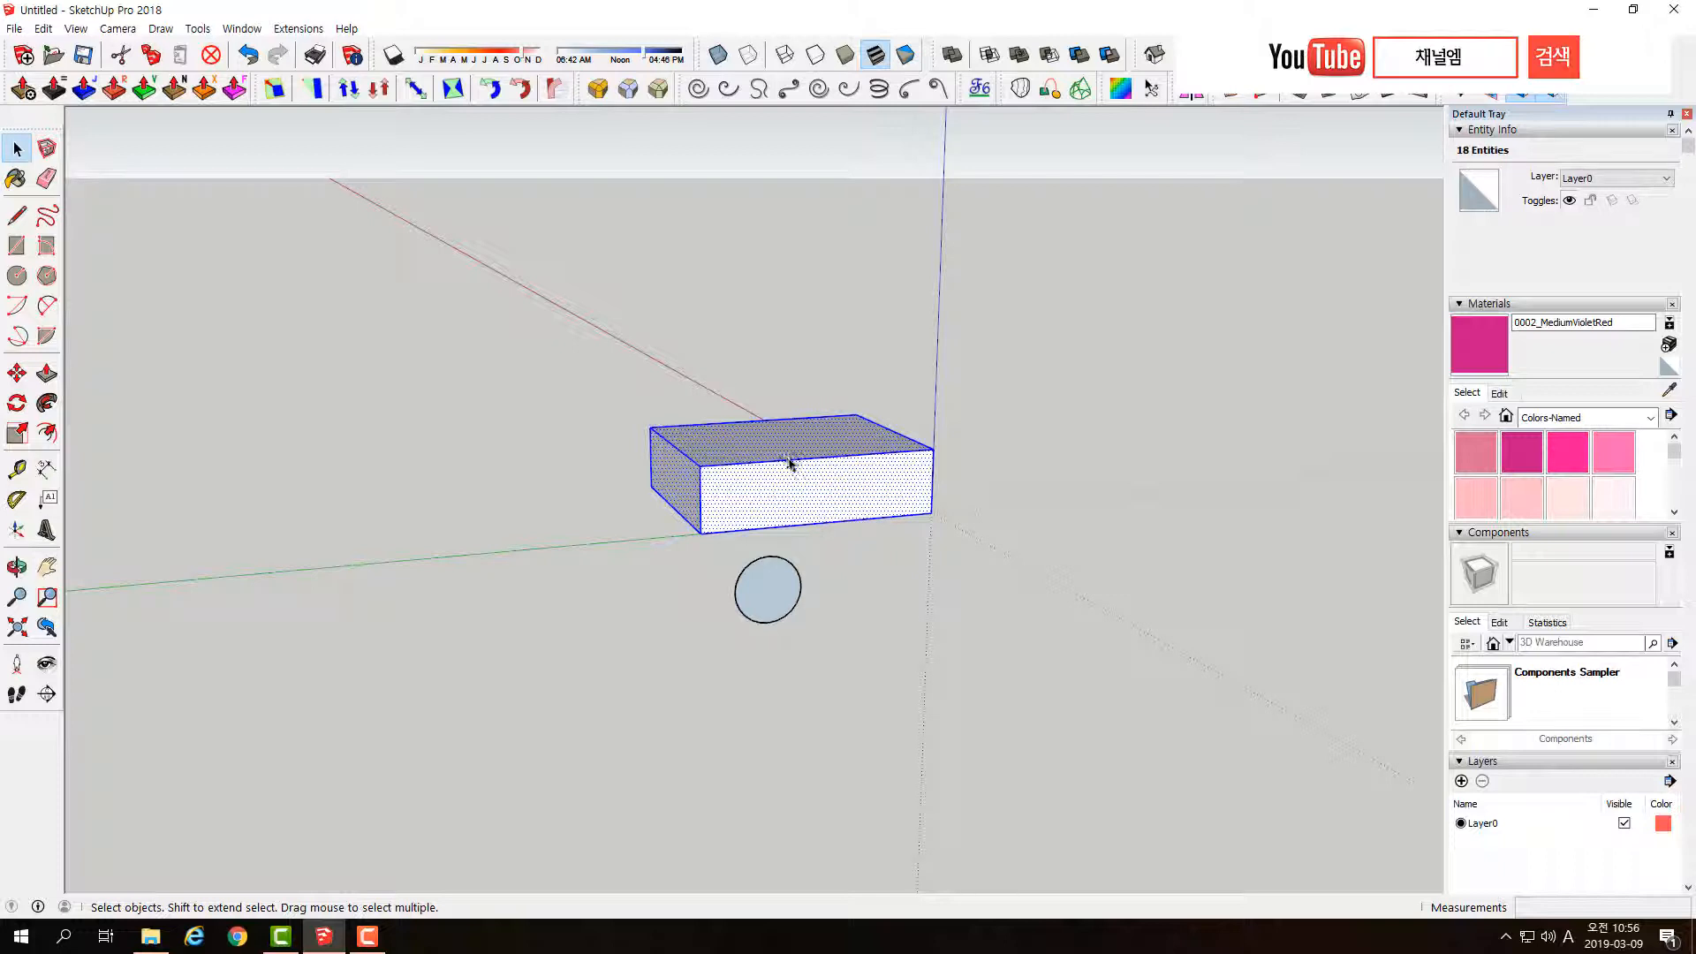
middle_drag(901, 477, 819, 625)
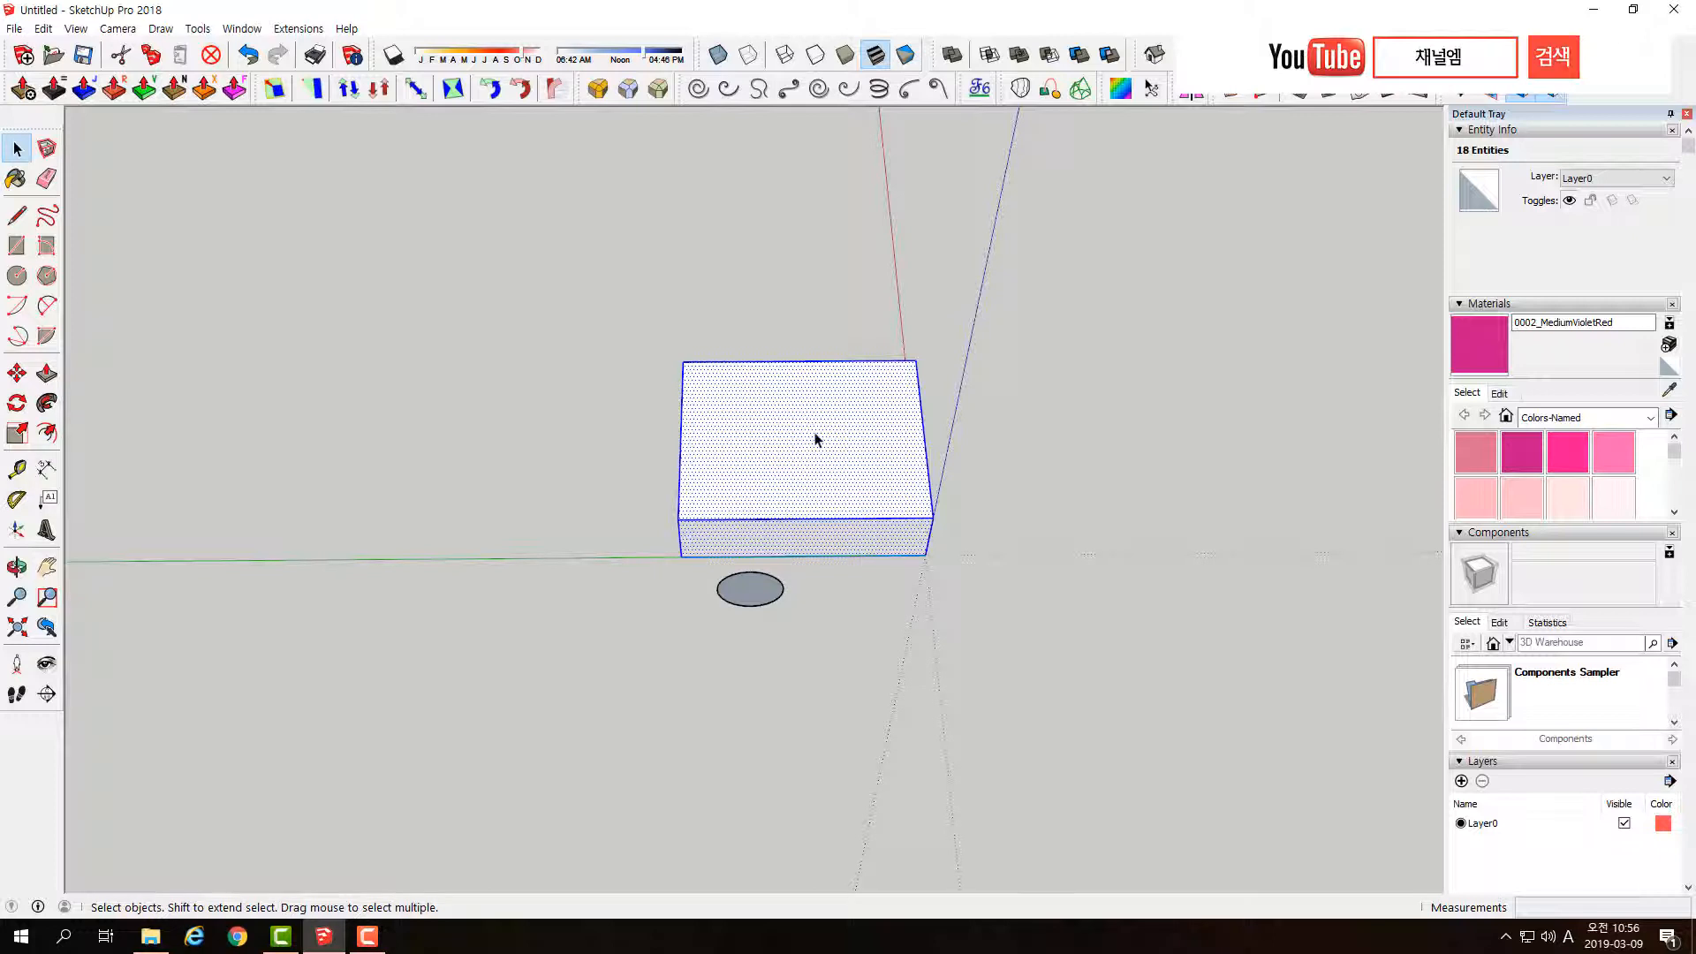
- Move the selected box about 41,101,082 cm along the green axis, away from the origin
key(m)
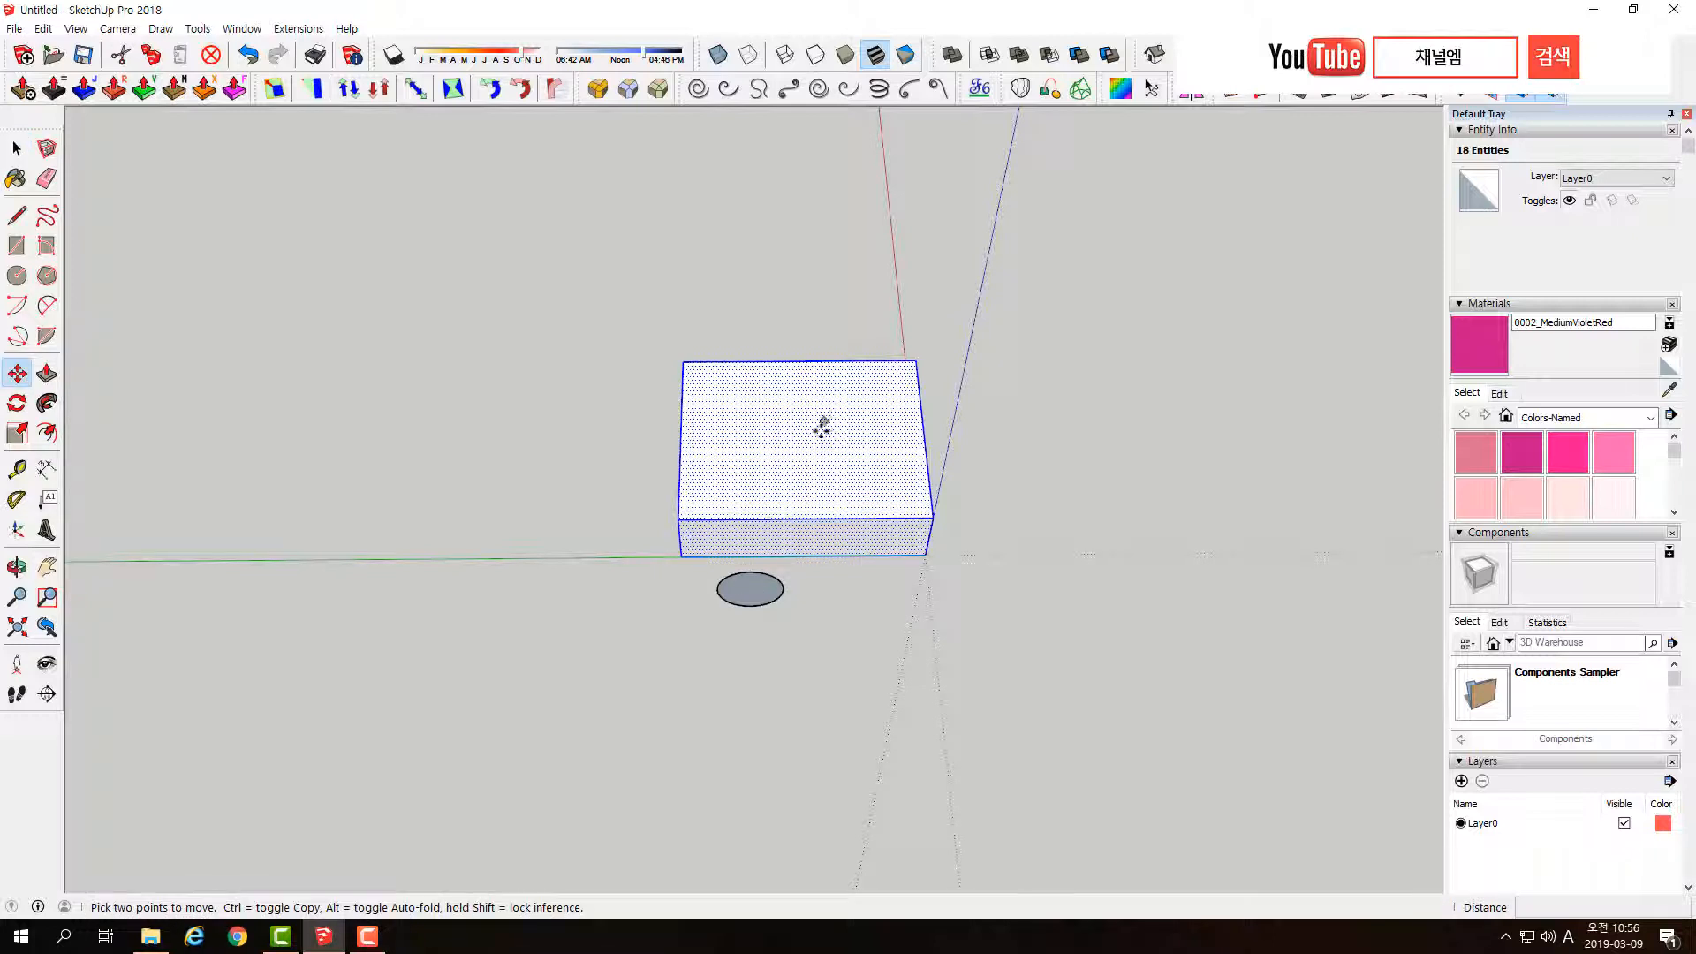
click(18, 374)
click(930, 516)
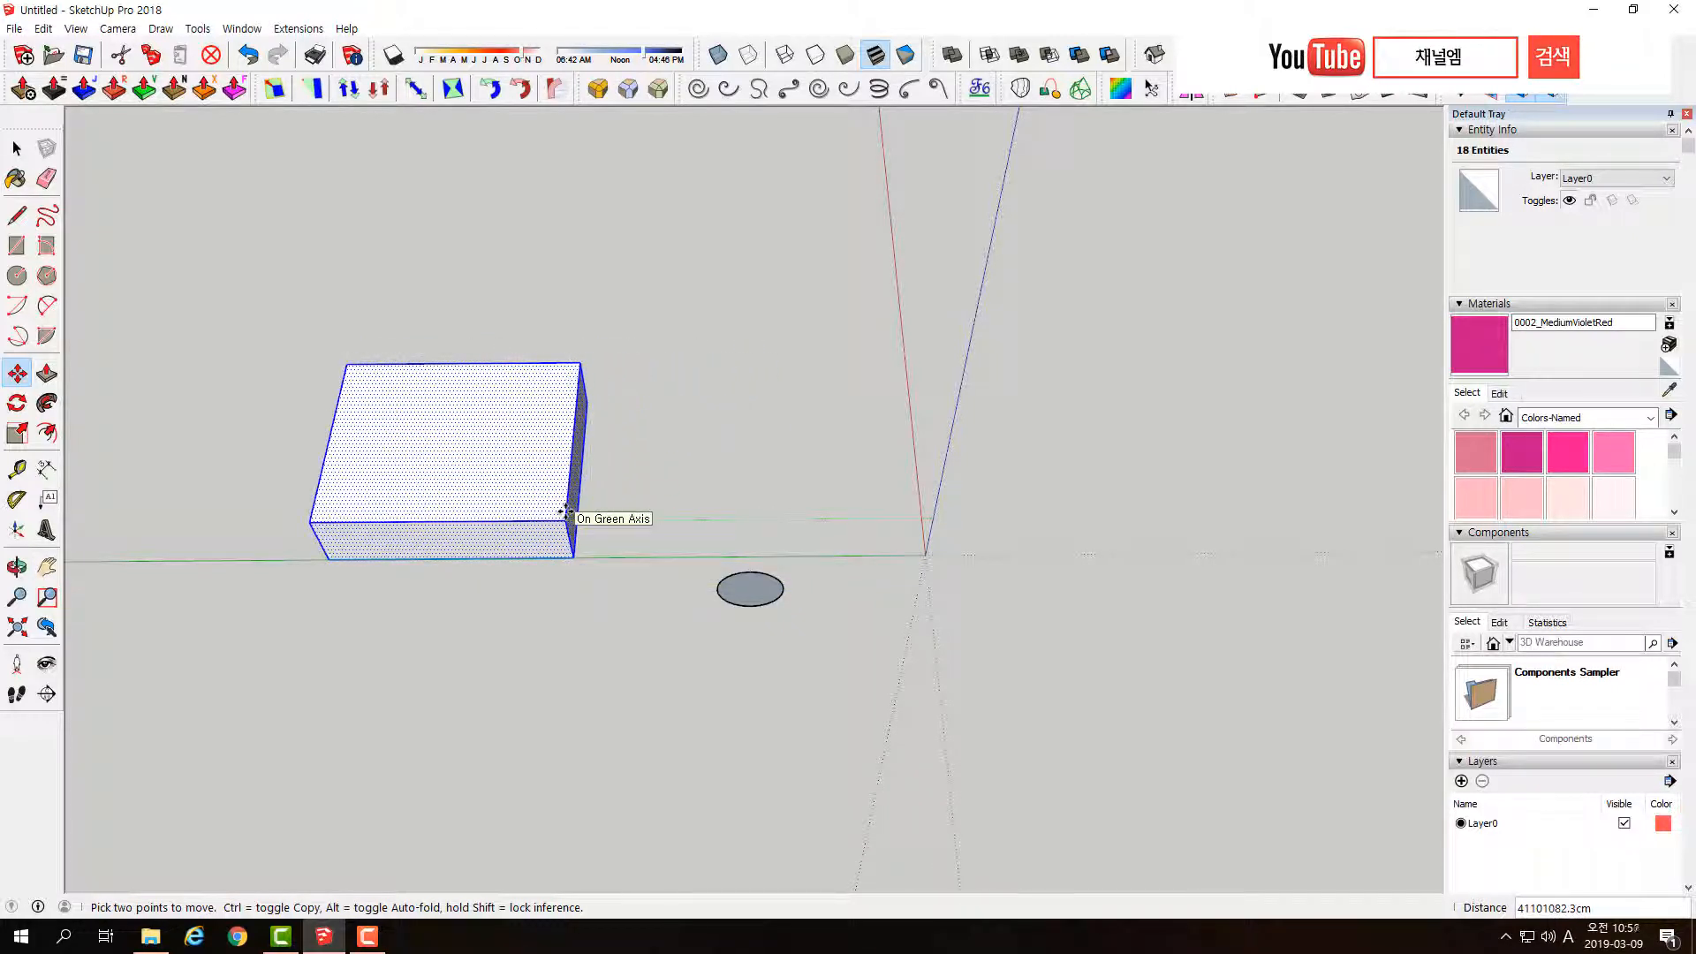
click(568, 512)
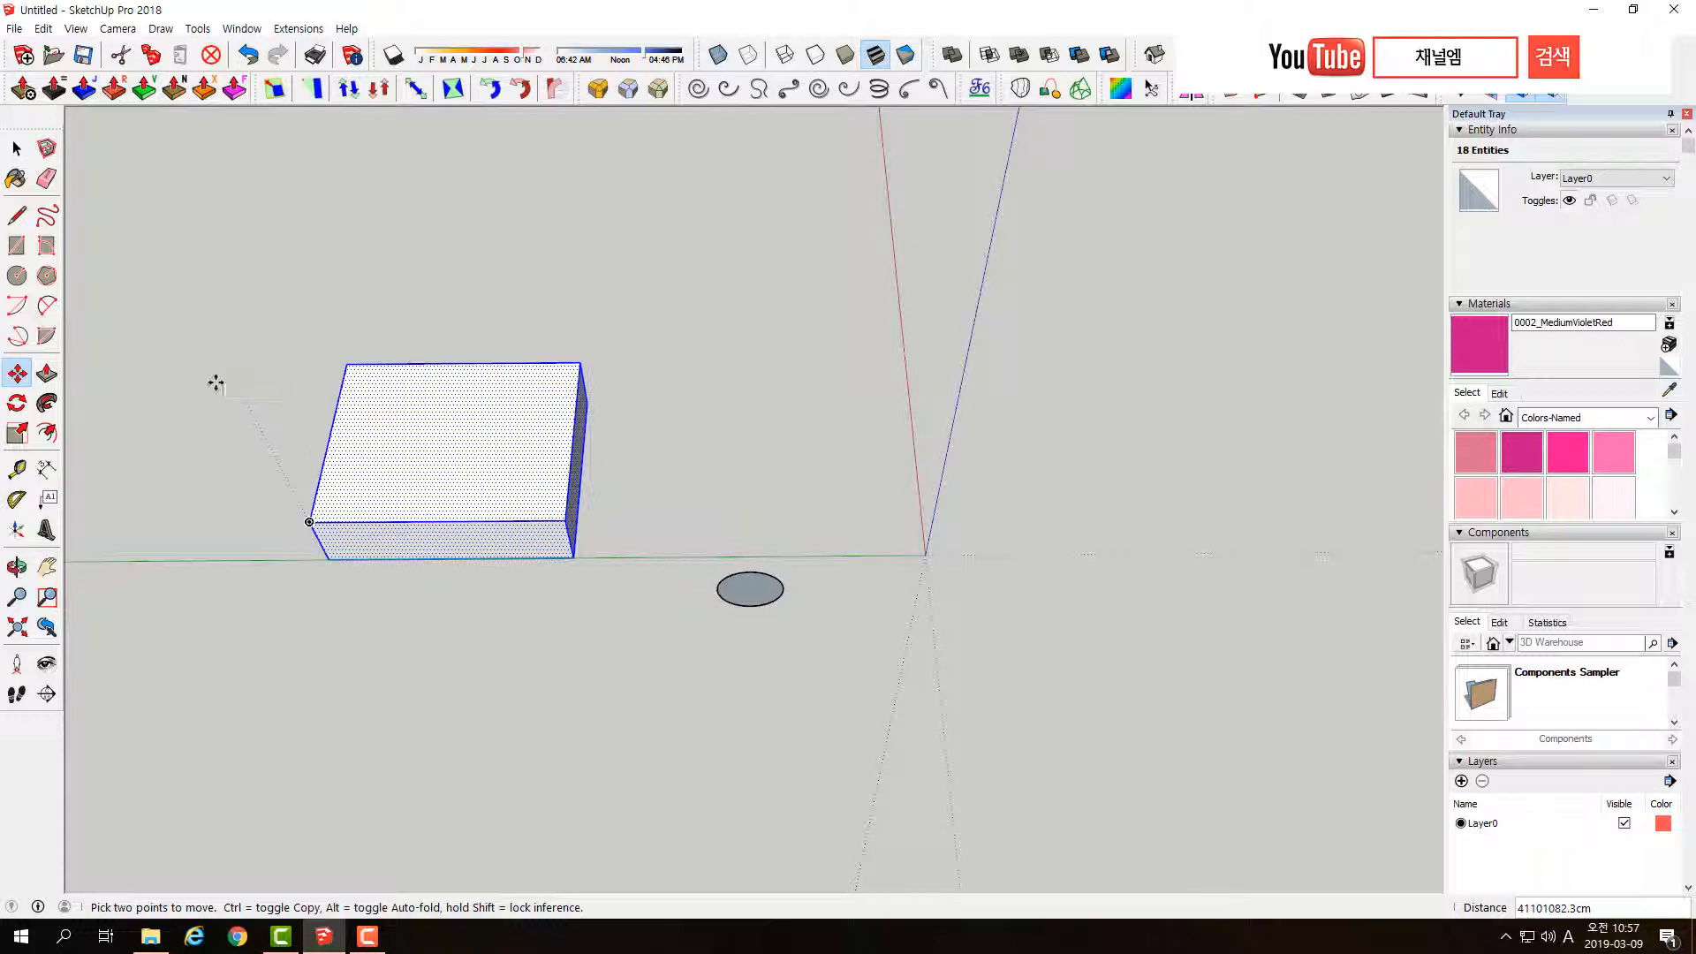
- Move the box about 92,218,682 cm along the green axis to the opposite side of the origin
key(l)
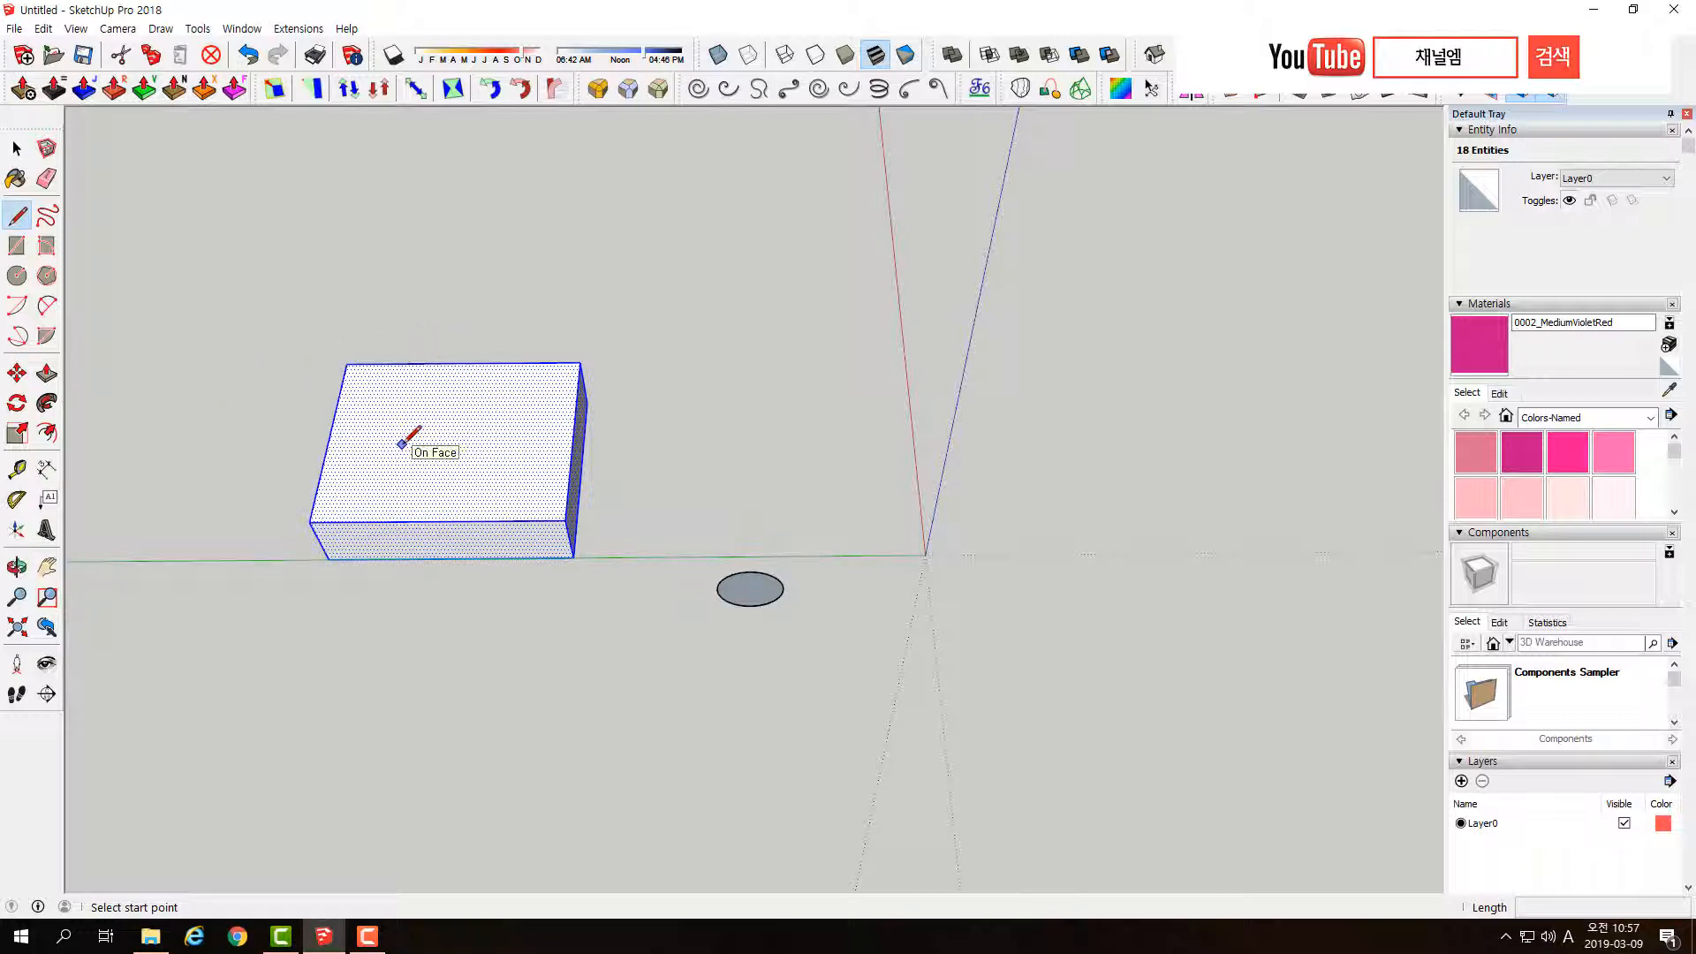
key(m)
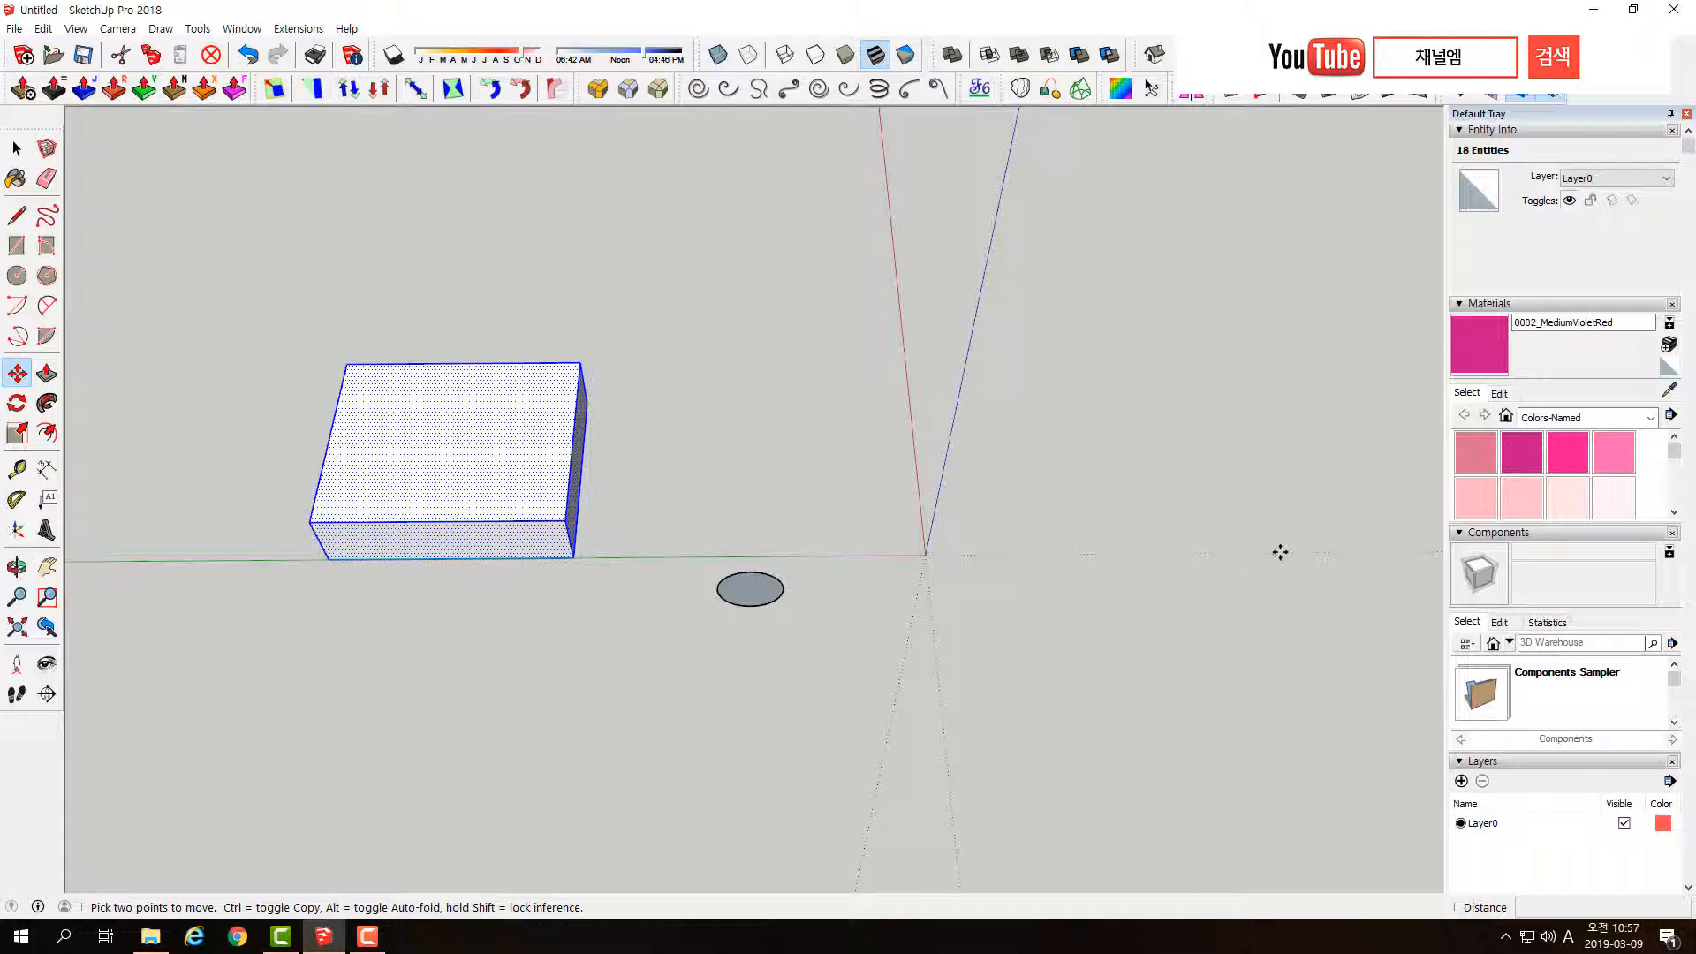
click(308, 522)
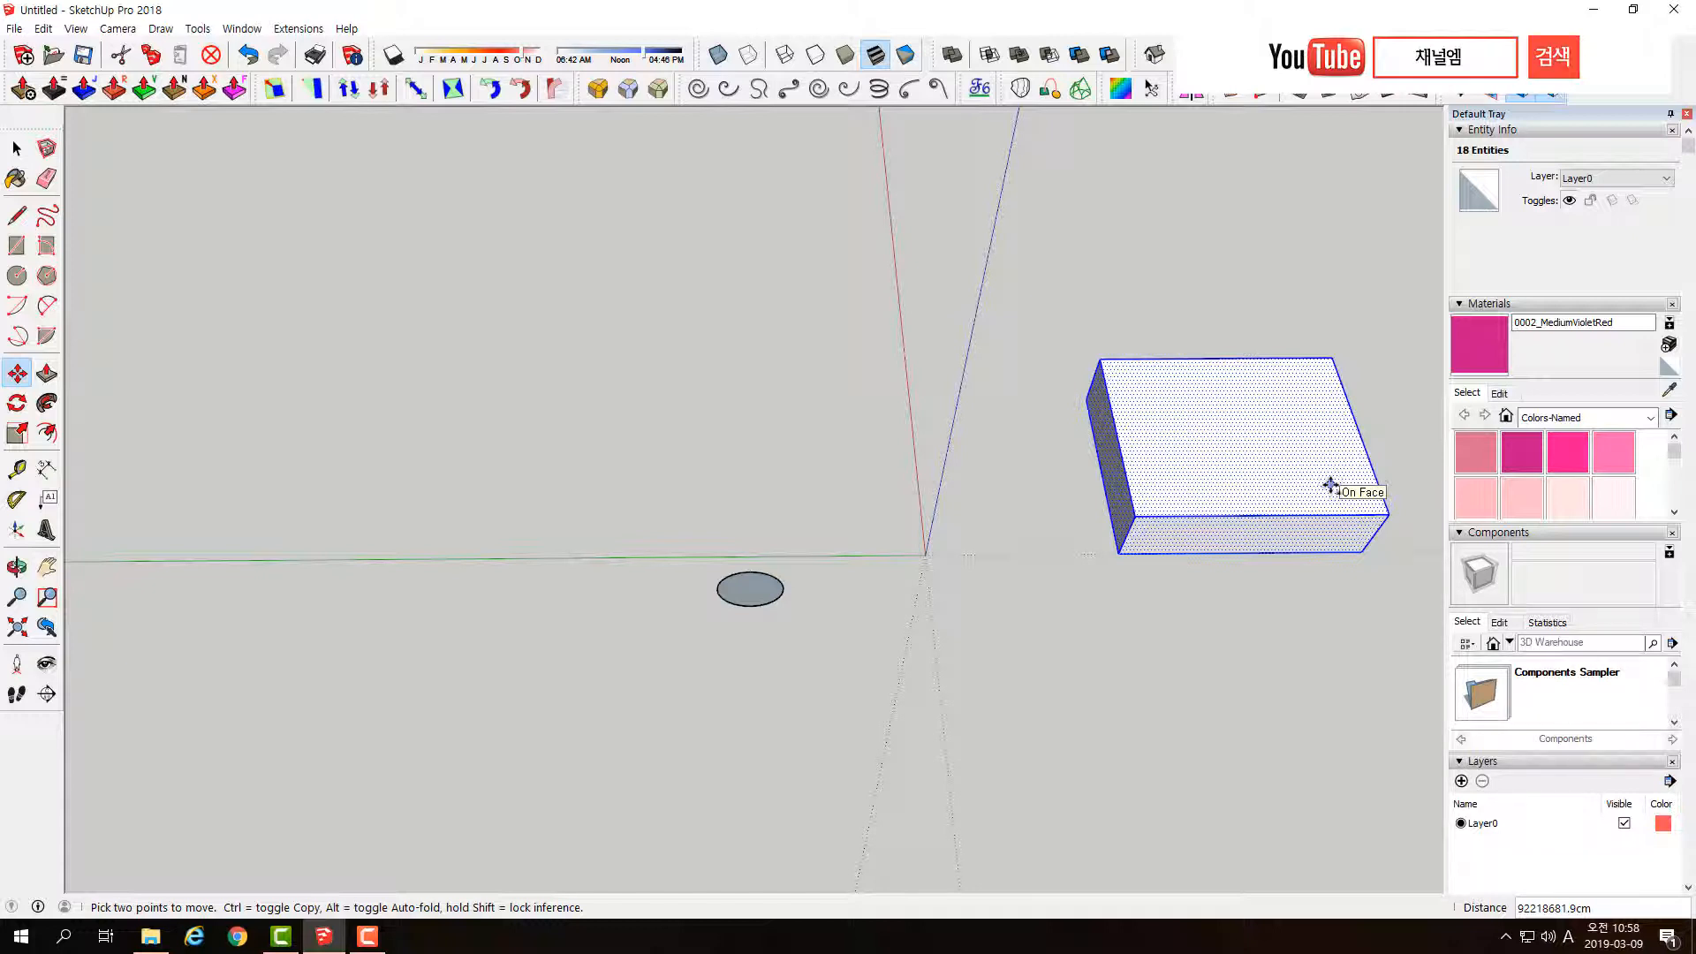
- Copy the box about 74,865,983 cm along the green axis, and copy that one about 37,326,569 cm back into the gap between them
click(1391, 516)
key(ctrl)
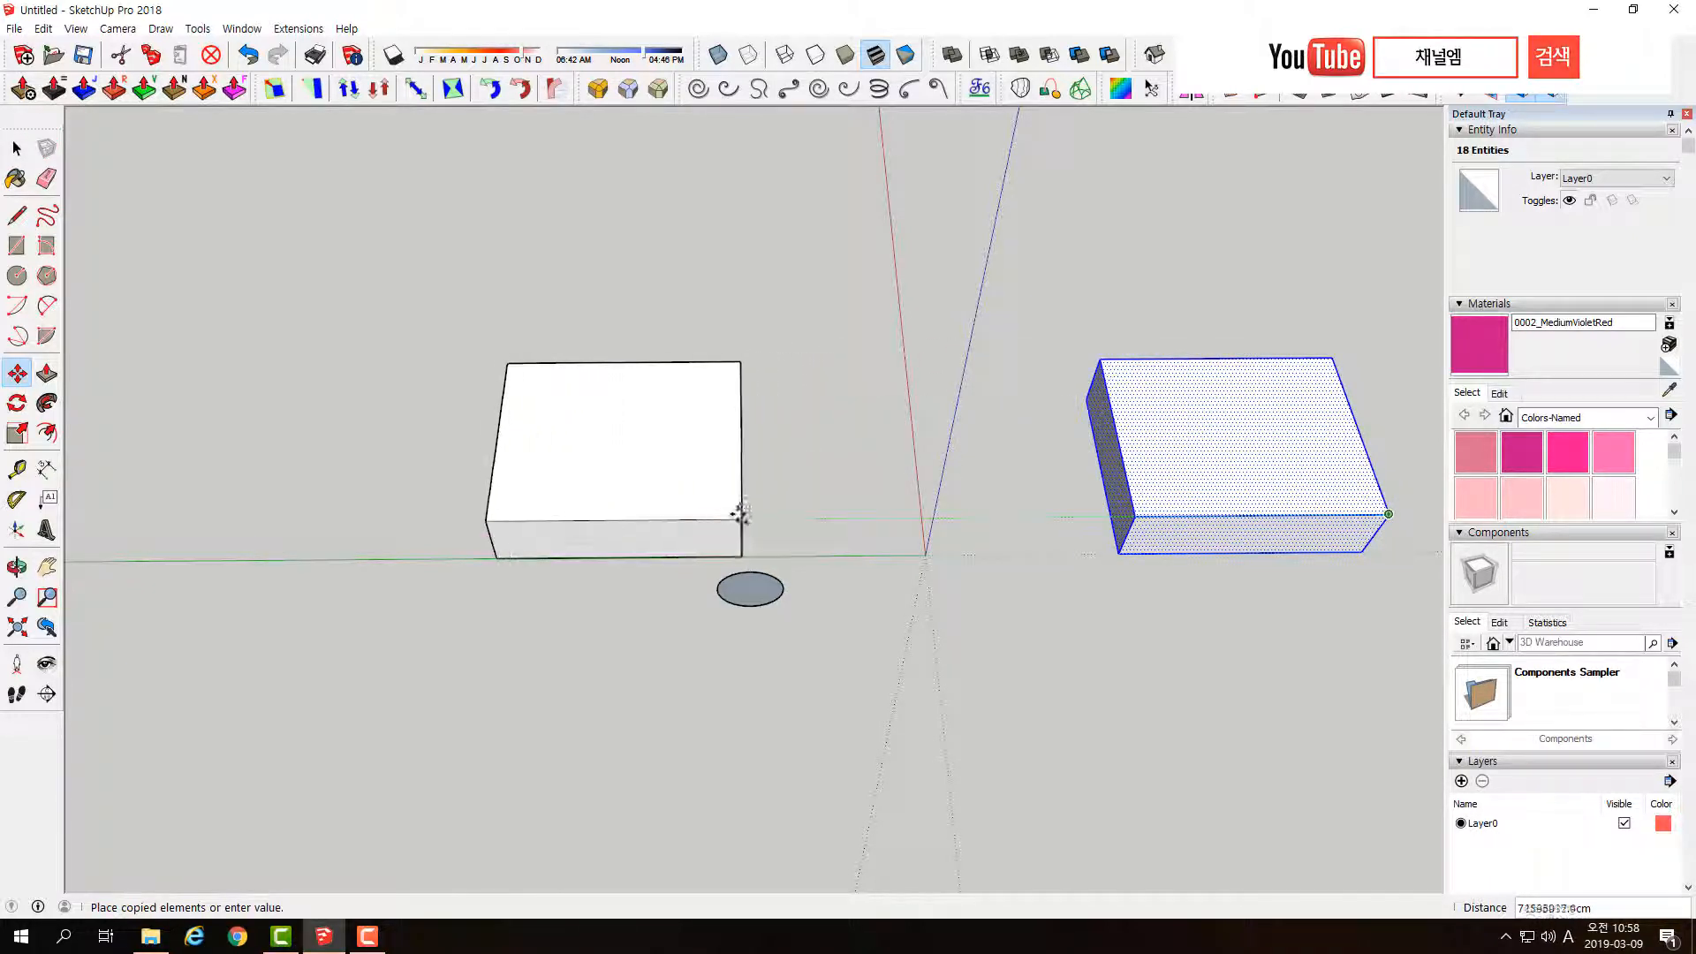
click(722, 519)
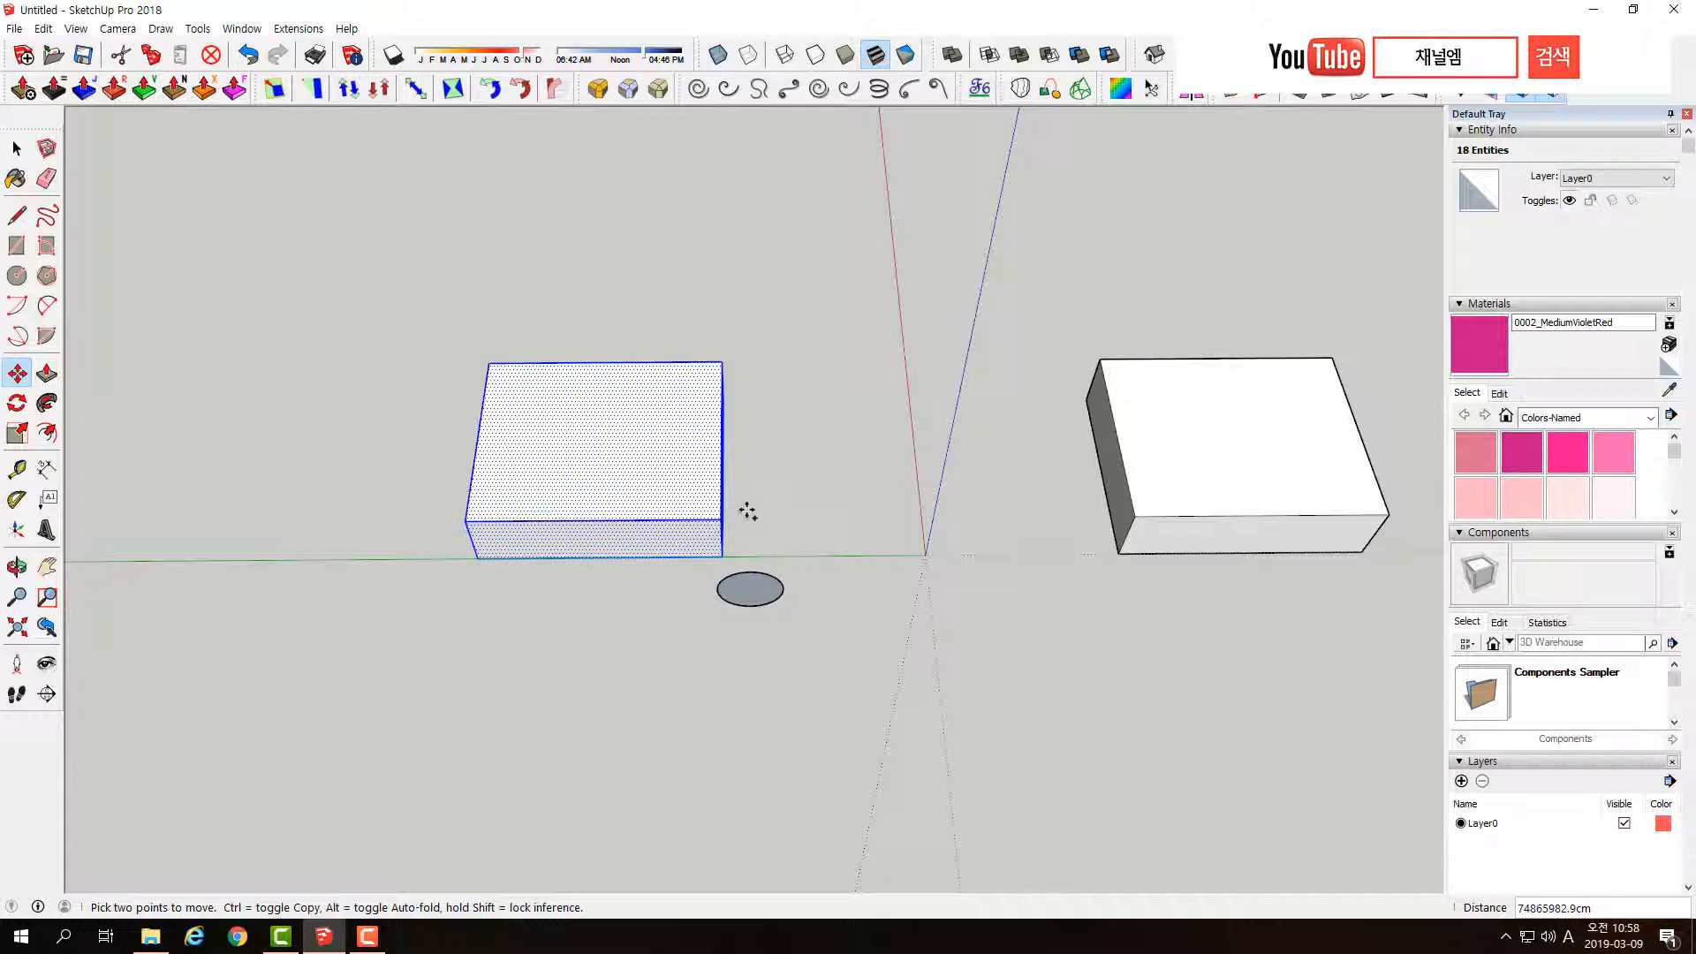
click(722, 519)
key(ctrl)
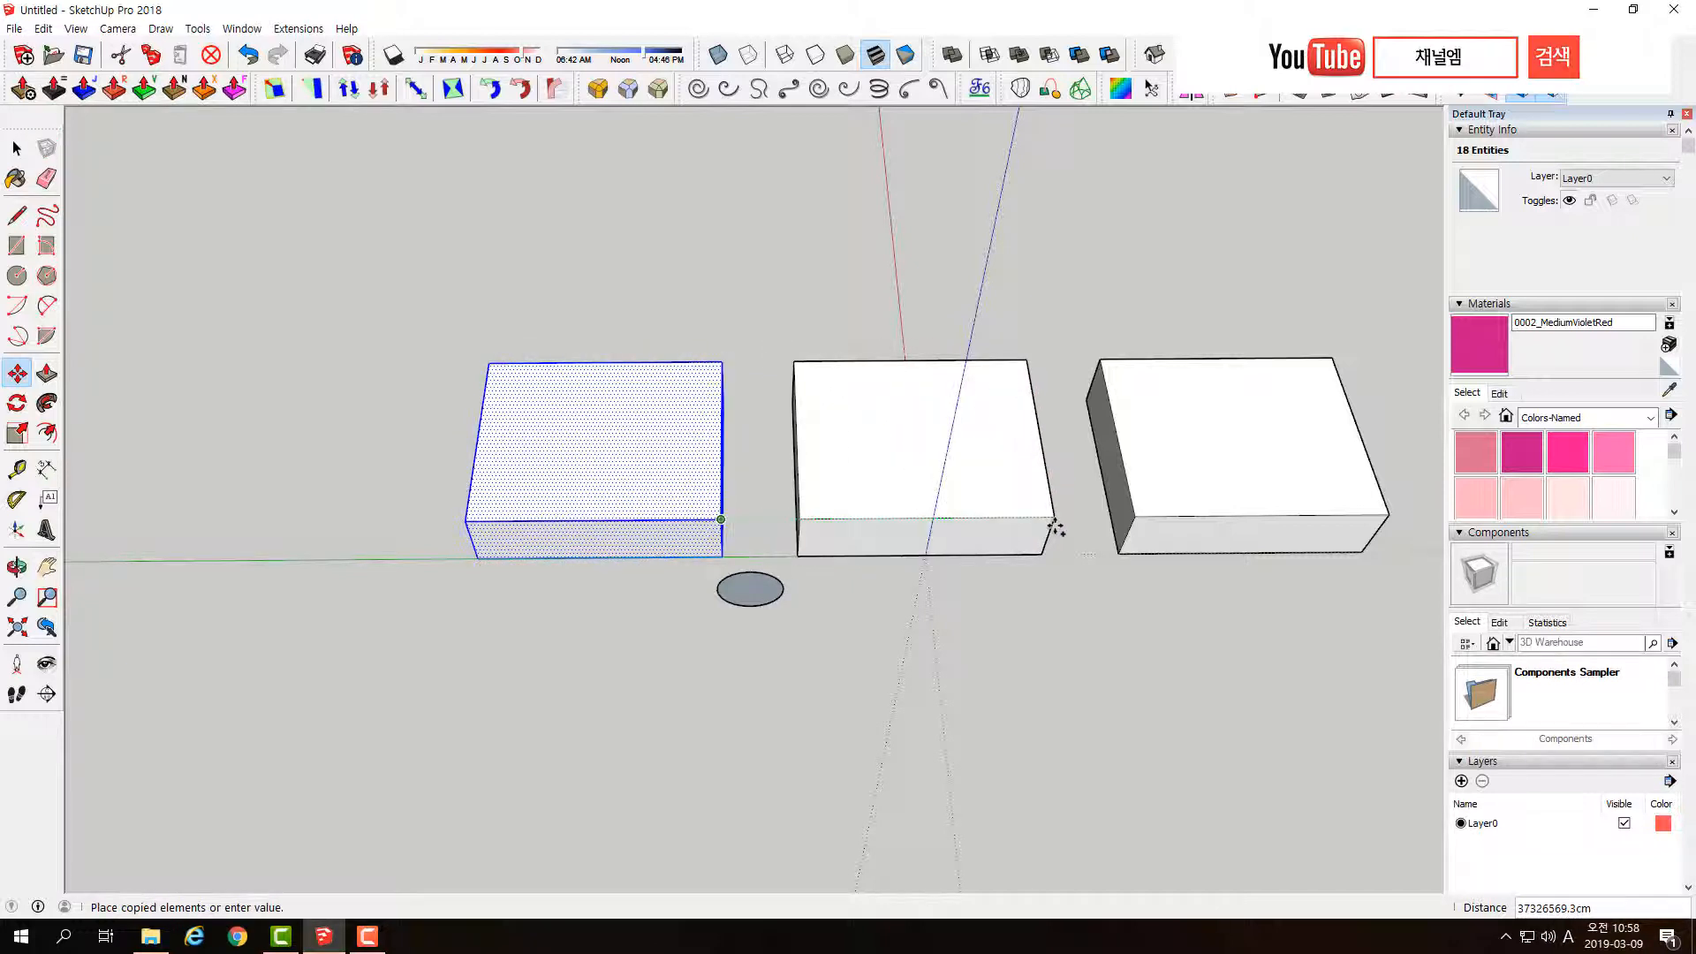
click(1053, 527)
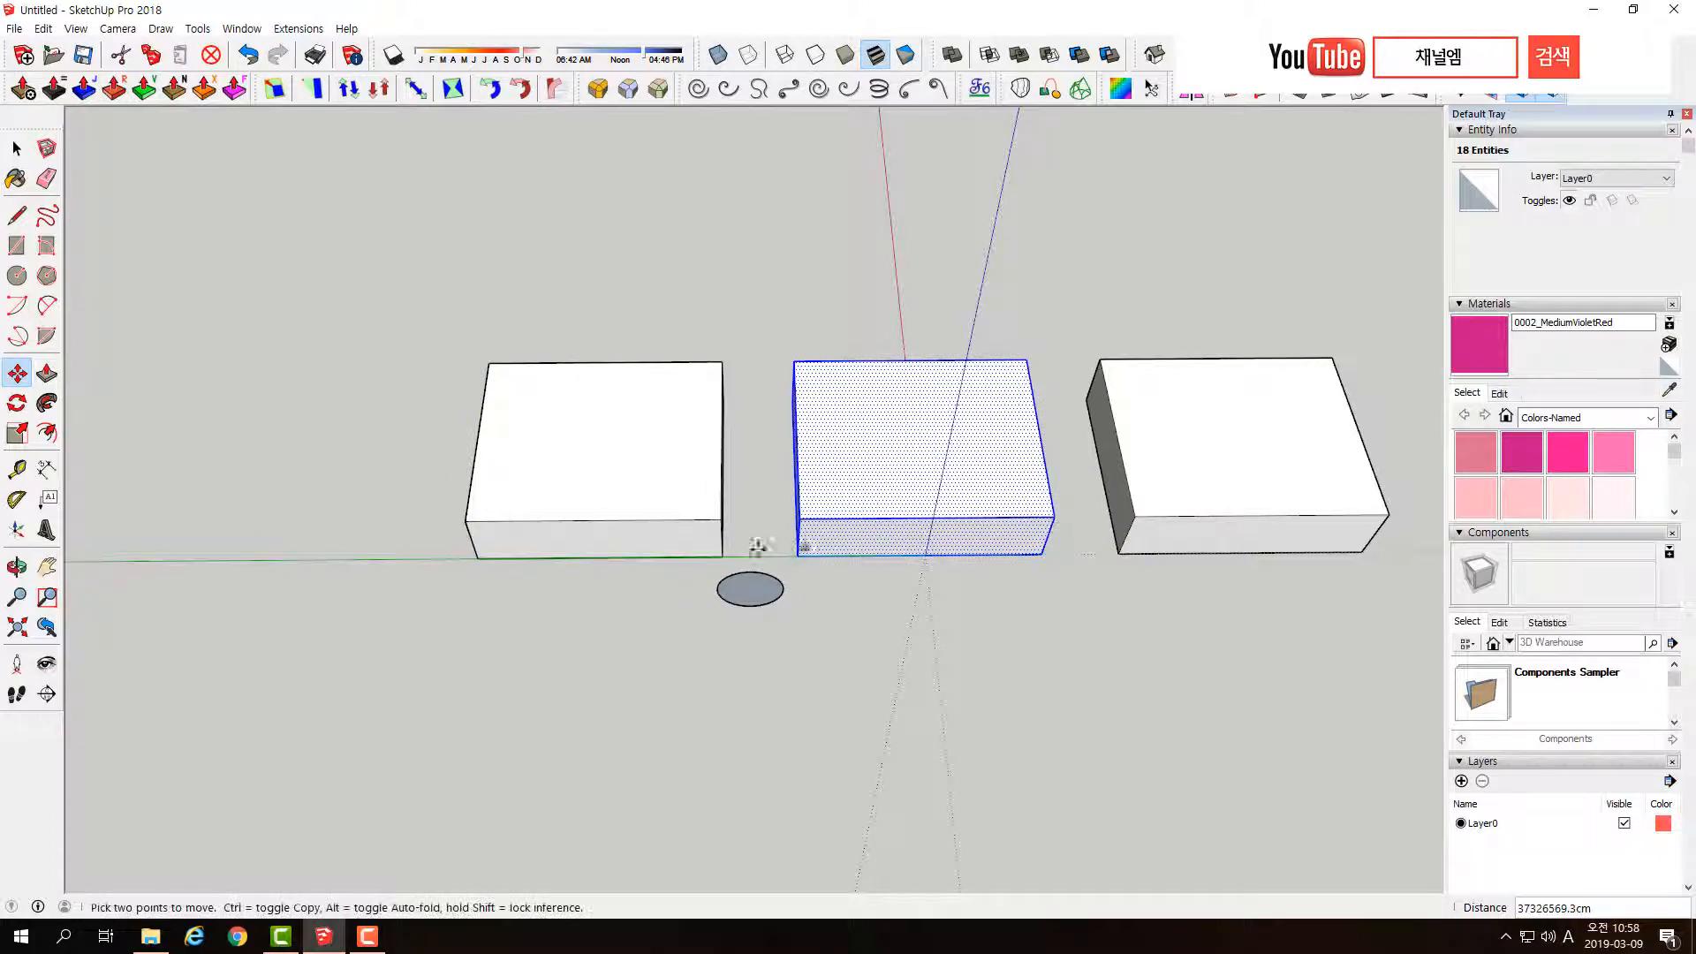
- Select all connected geometry of the three boxes together, leaving out the circle
middle_drag(489, 554, 731, 491)
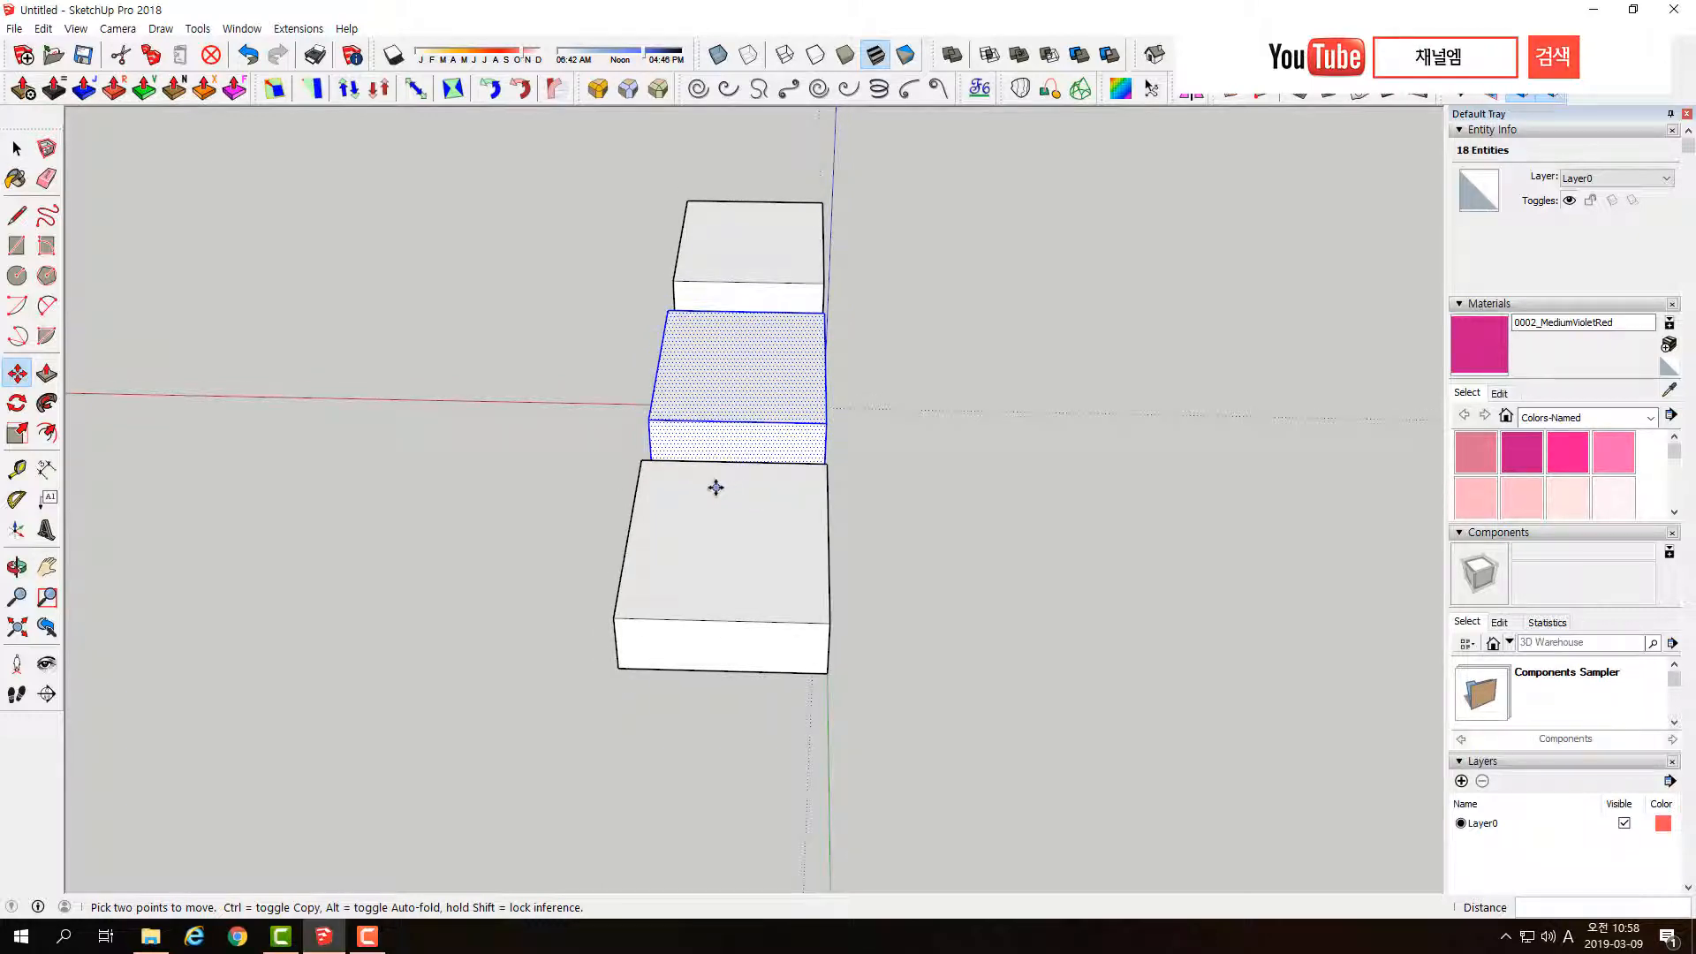
middle_drag(904, 575, 644, 416)
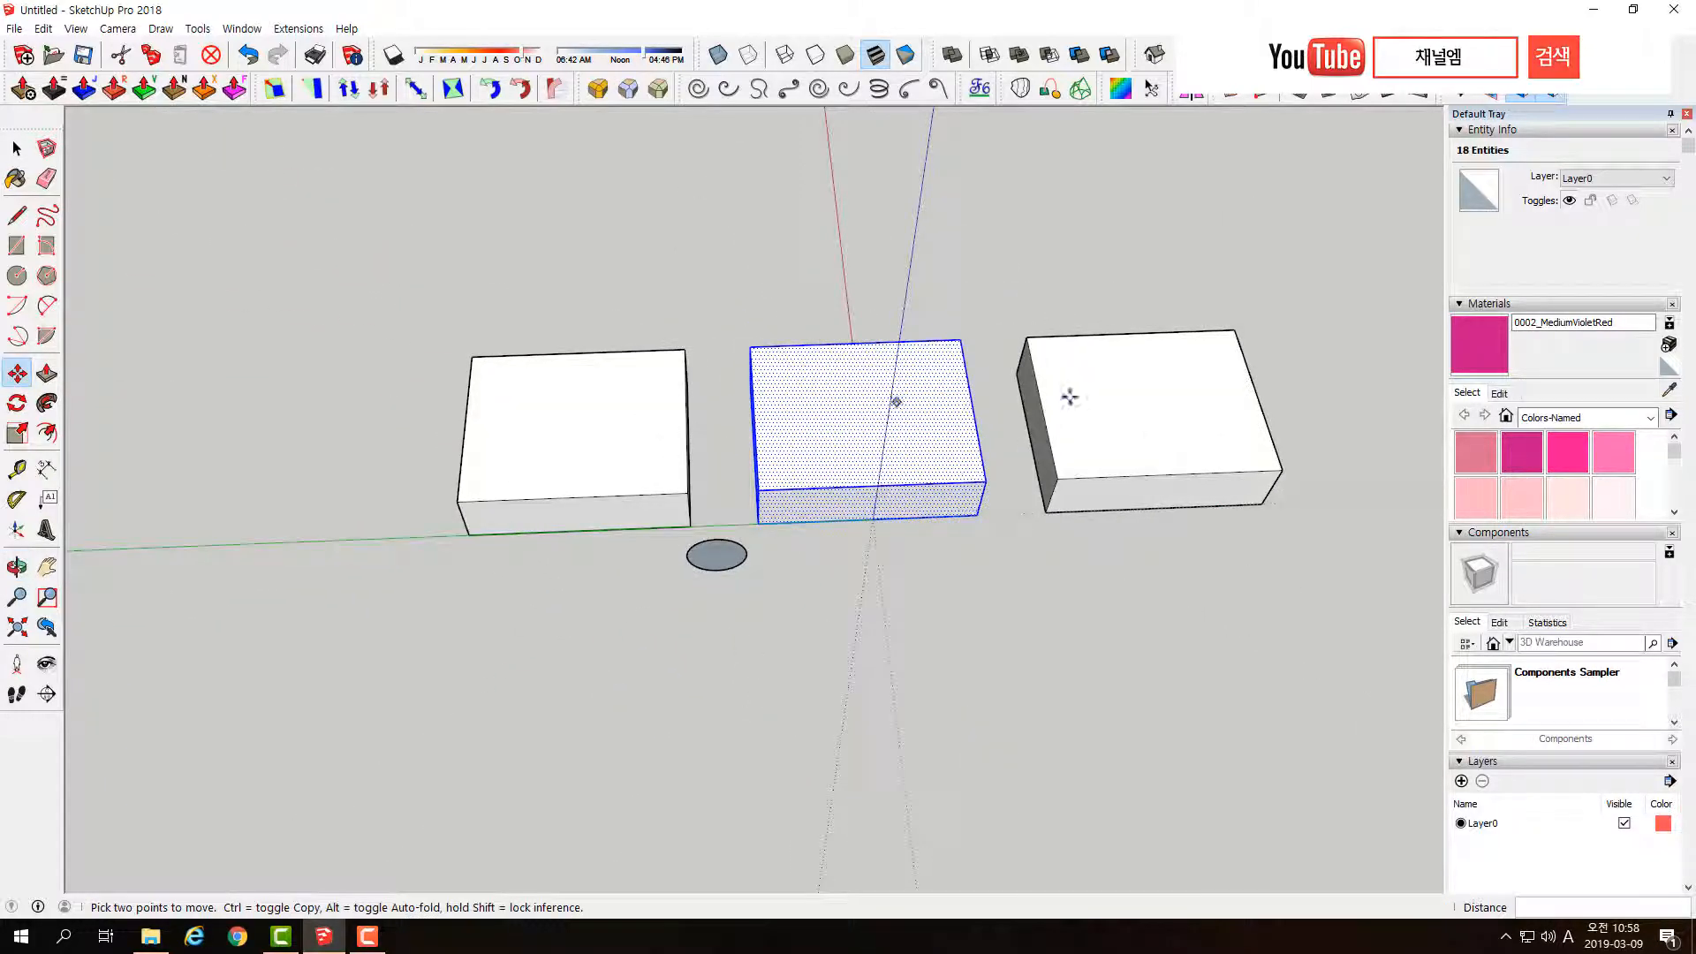
click(17, 149)
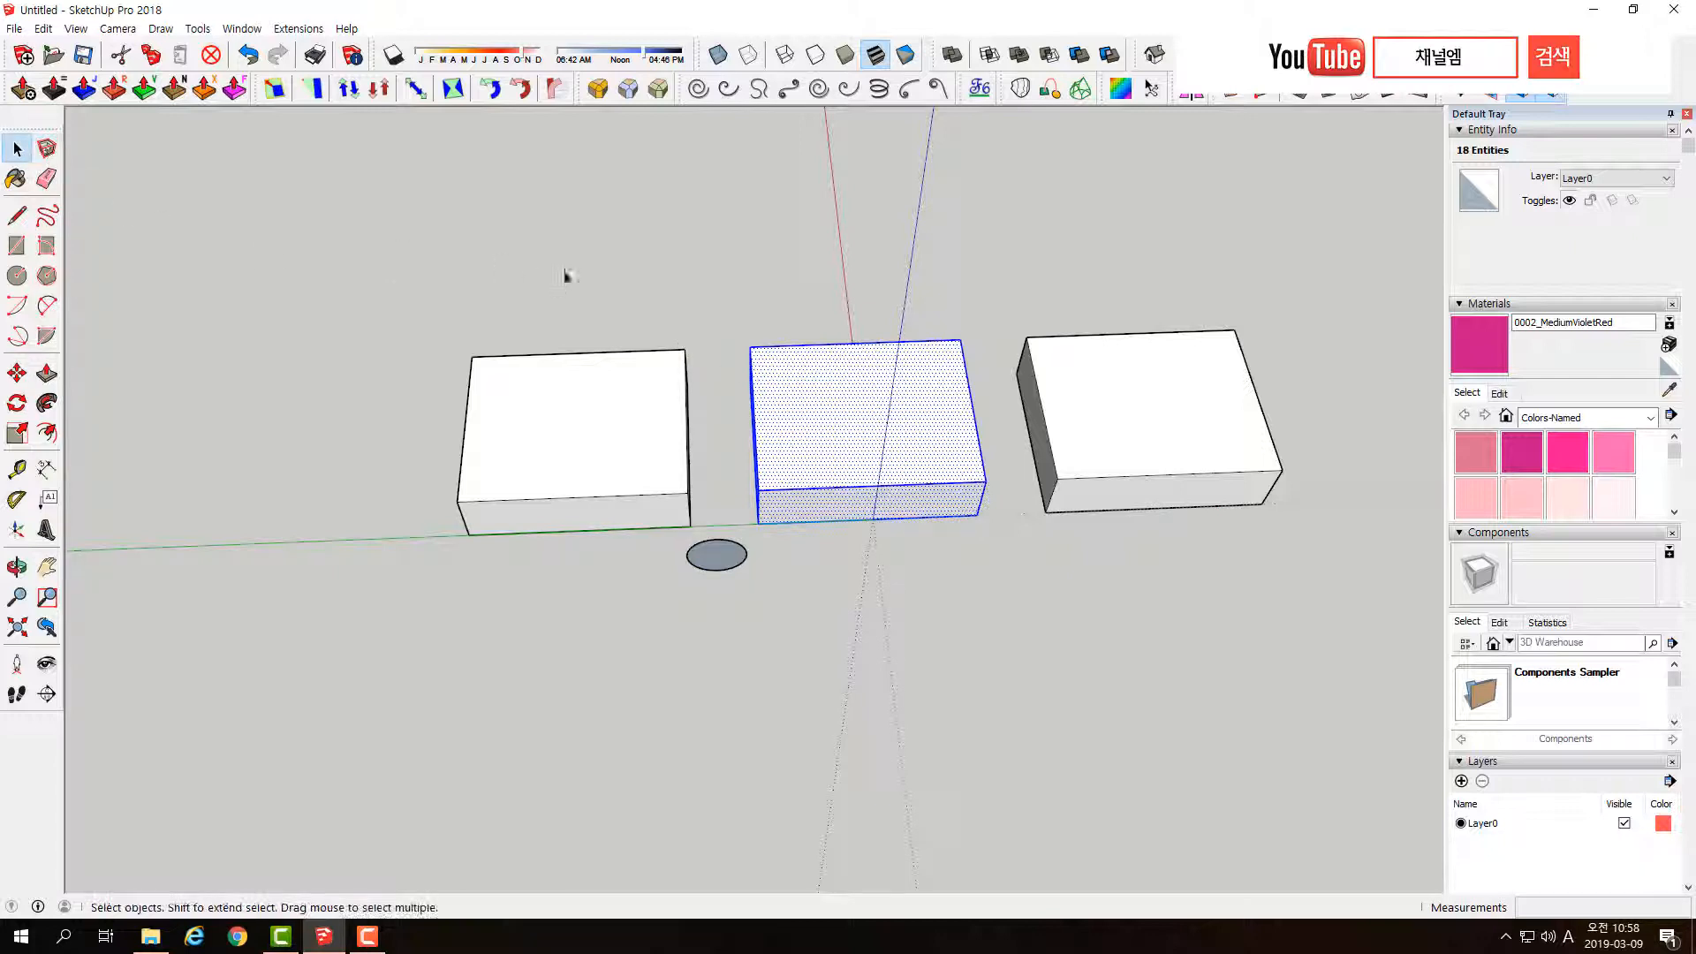
middle_drag(806, 414, 399, 281)
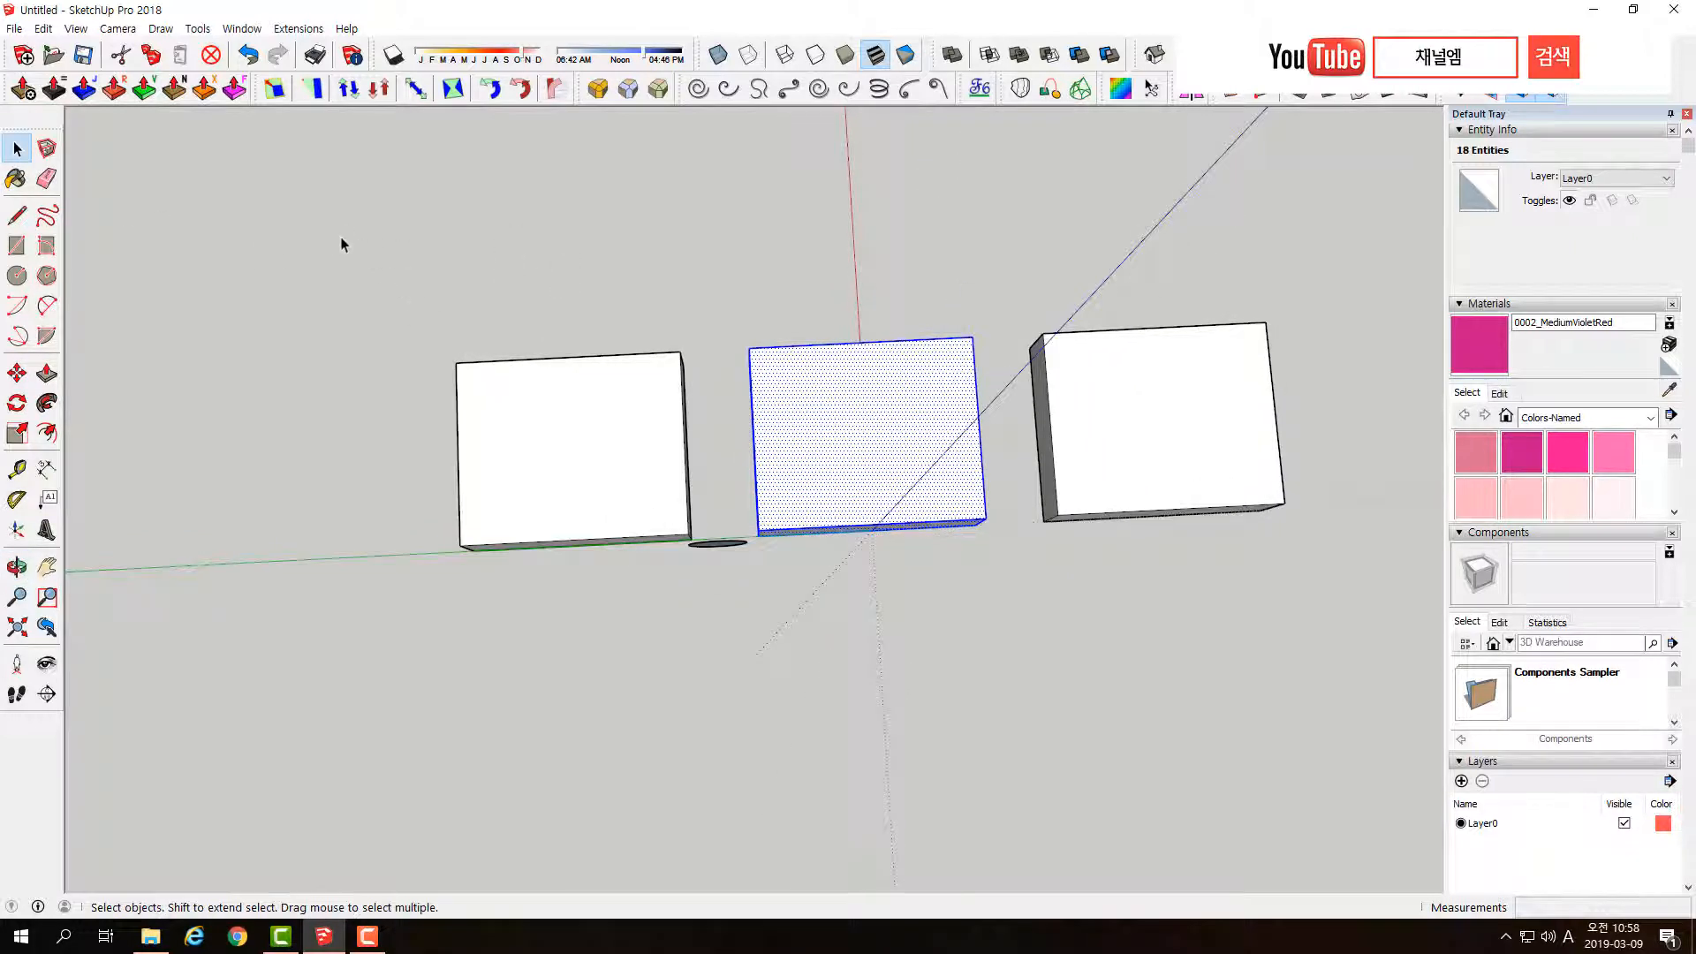
drag(338, 234, 936, 486)
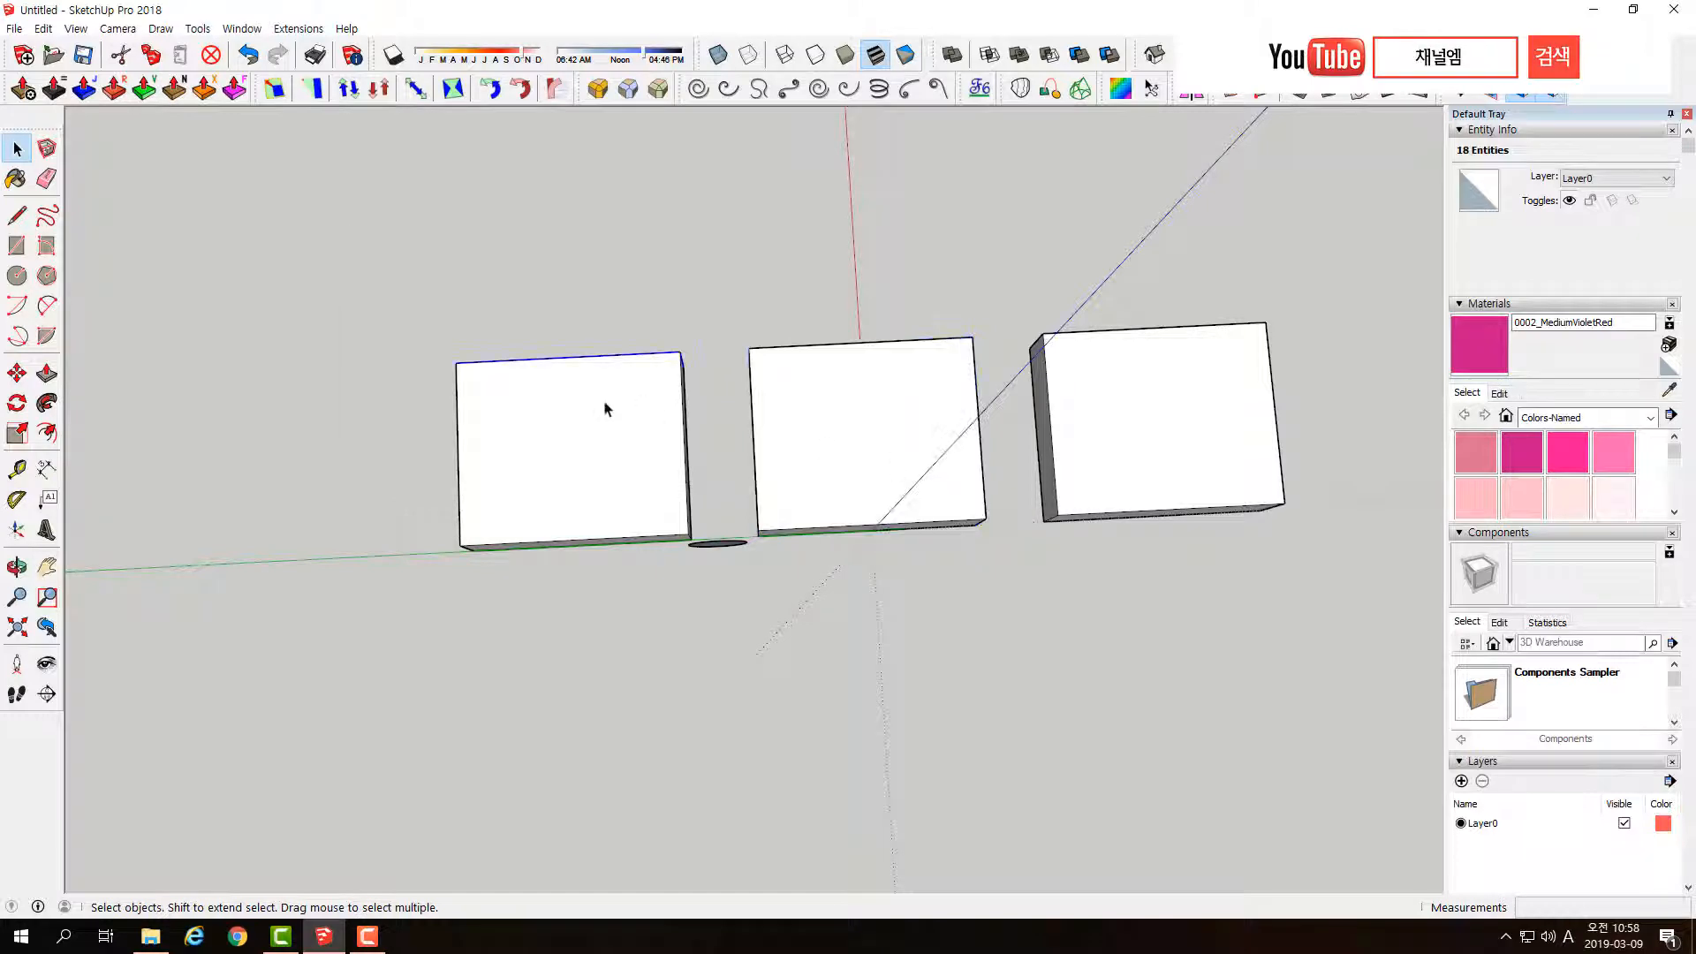
click(623, 477)
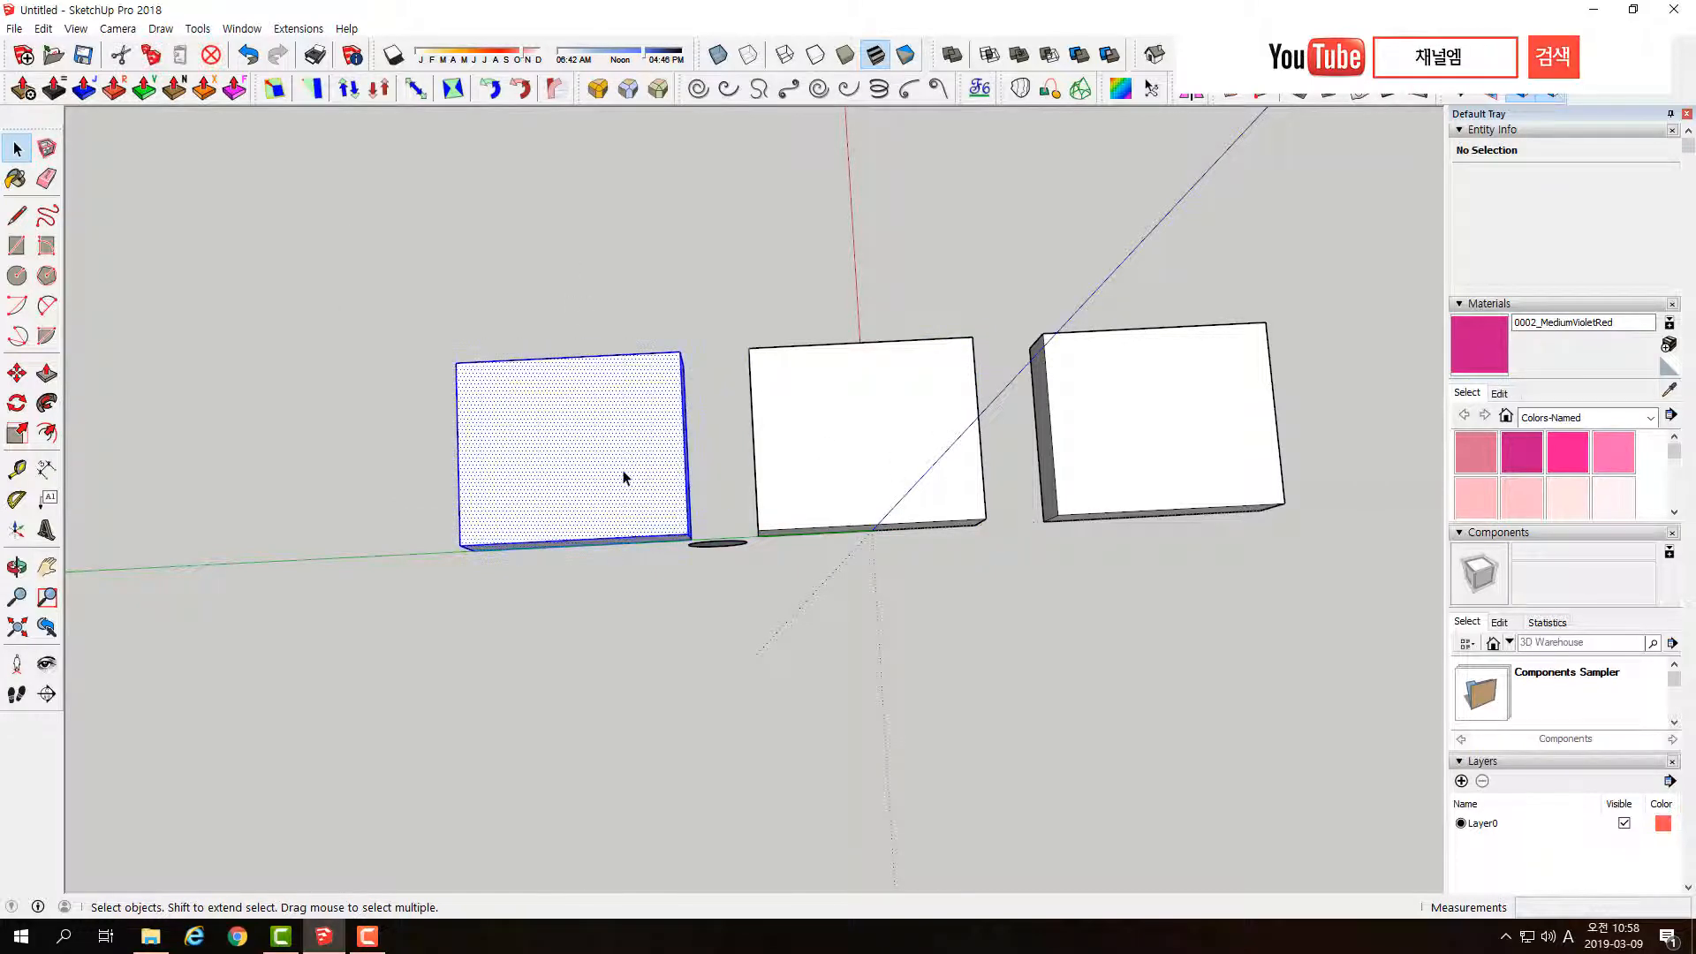
shift+click(904, 465)
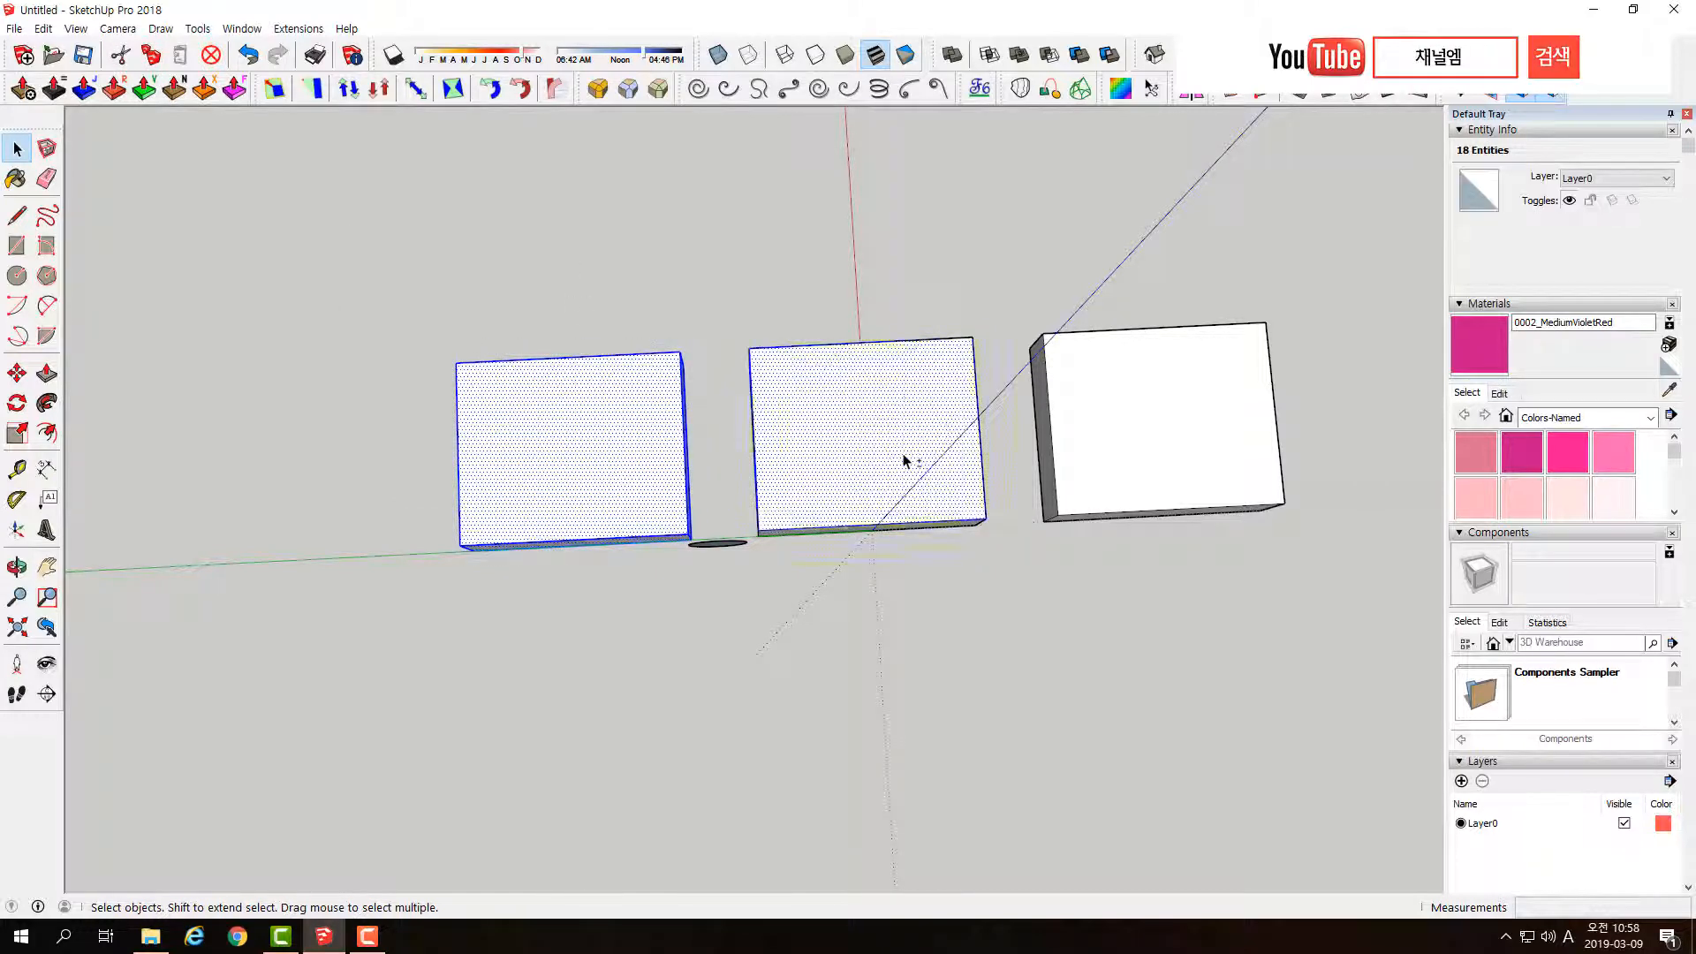
shift+click(1141, 452)
- Copy the row of three boxes about 40,688,742 cm along the red axis to make a second row
middle_drag(1148, 447, 888, 413)
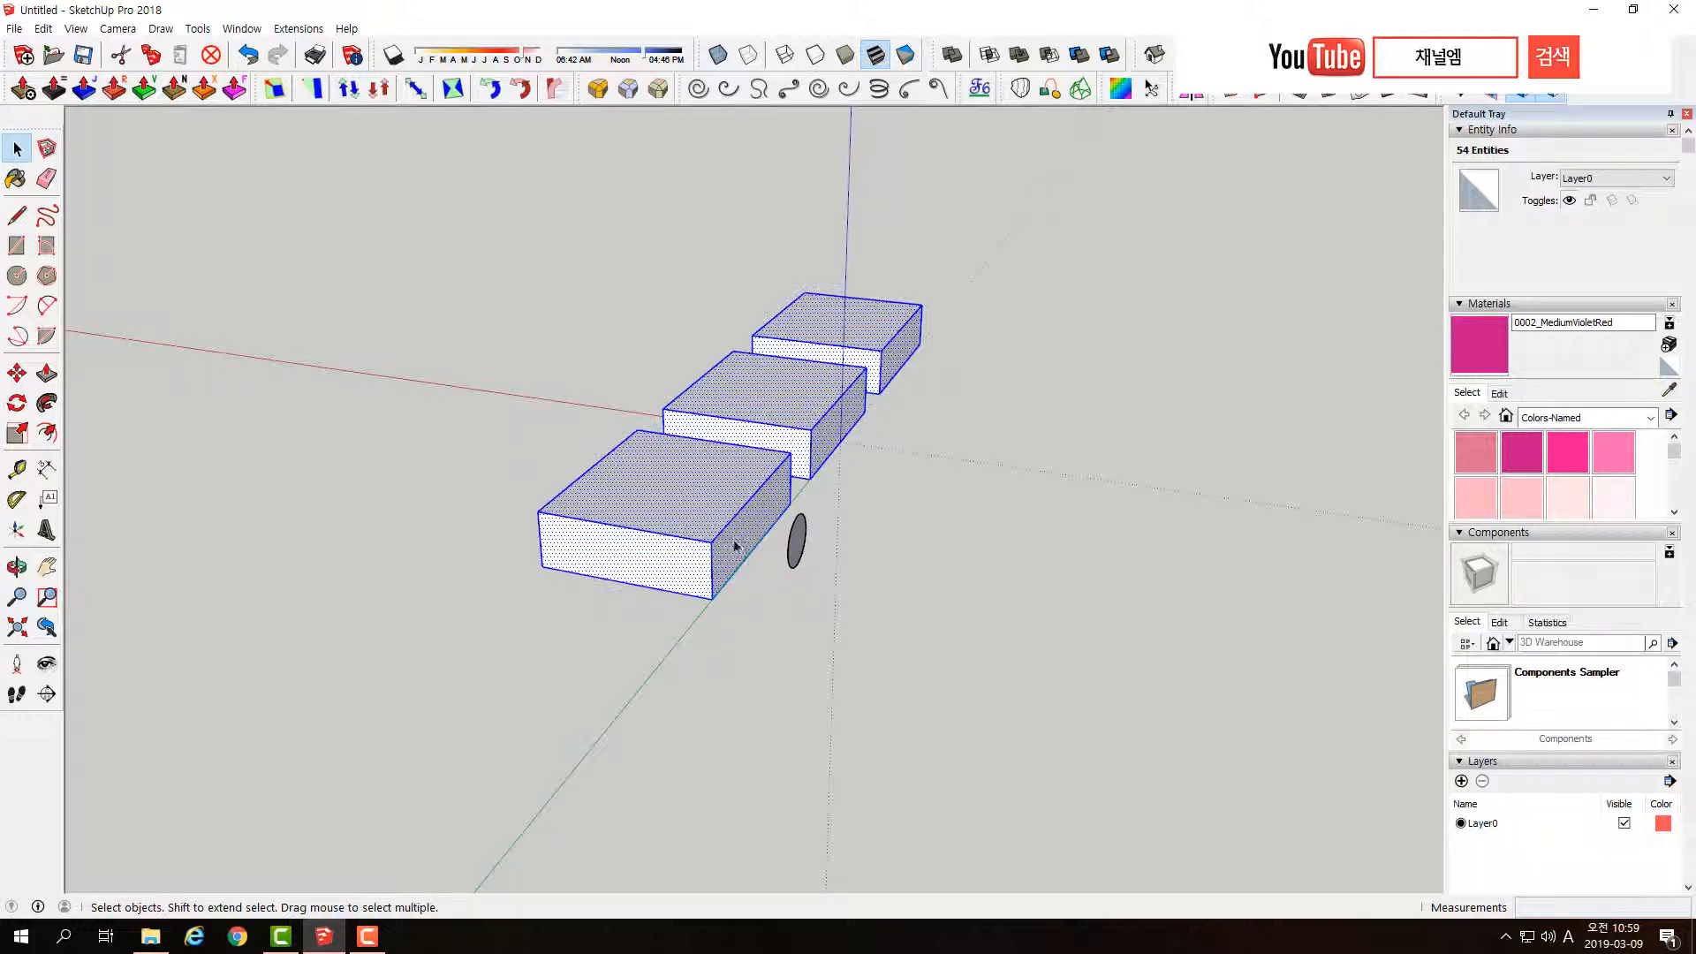
middle_drag(765, 521, 569, 505)
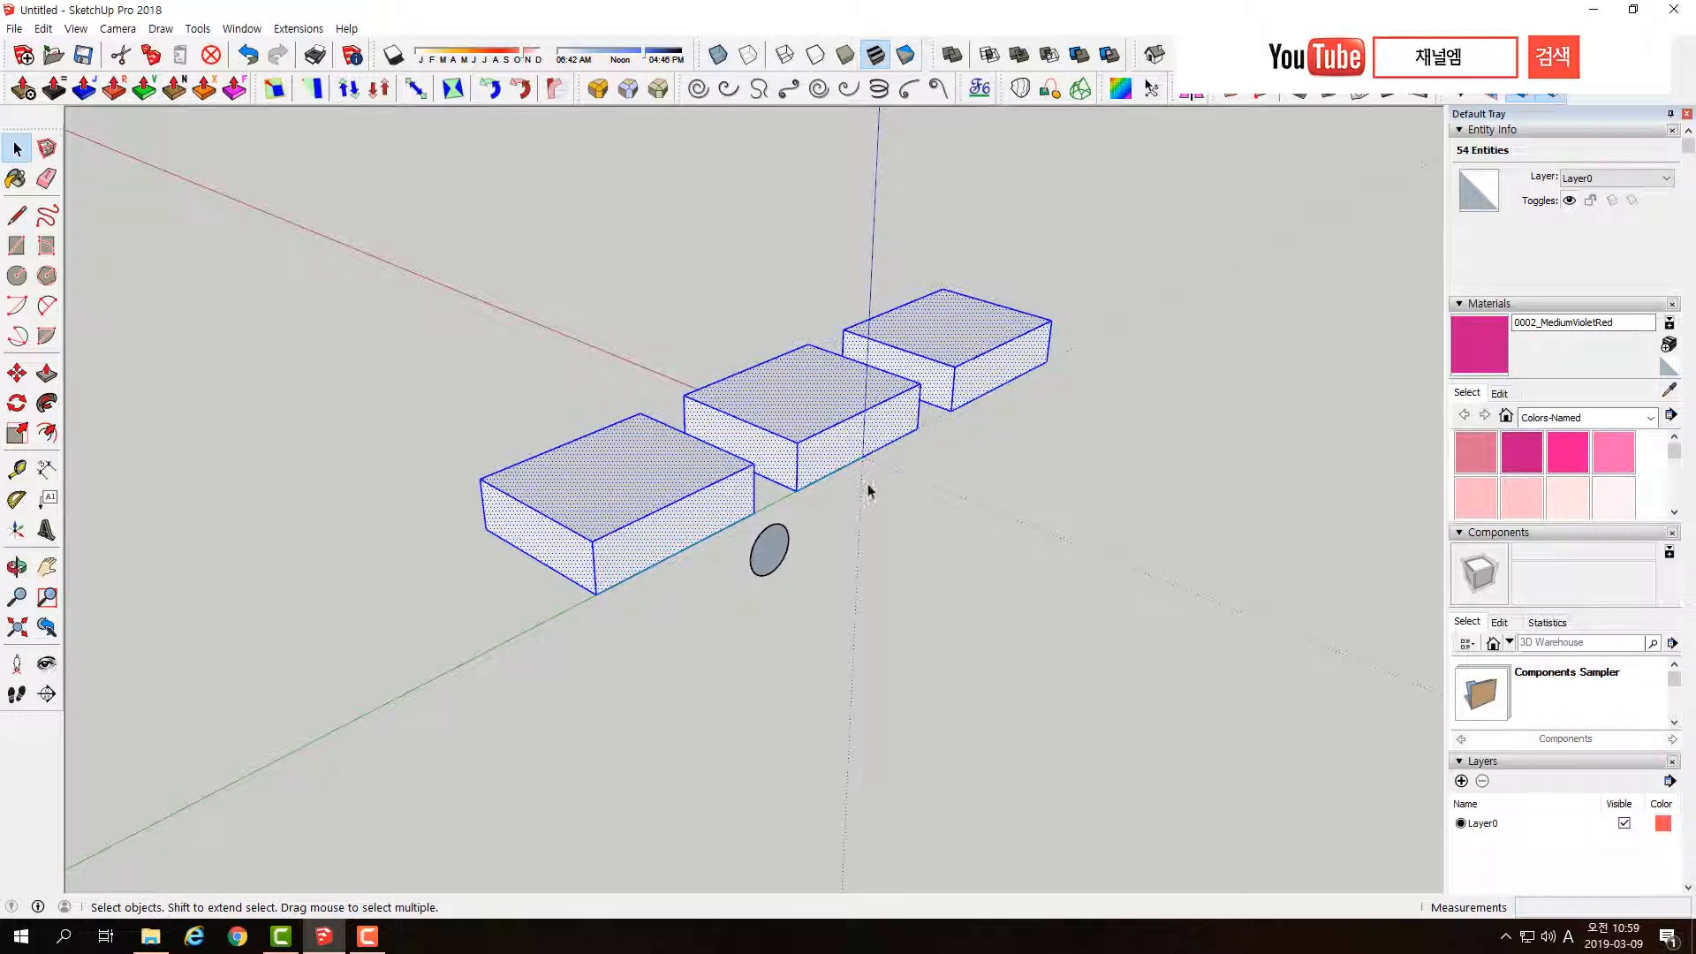
middle_drag(676, 501, 810, 348)
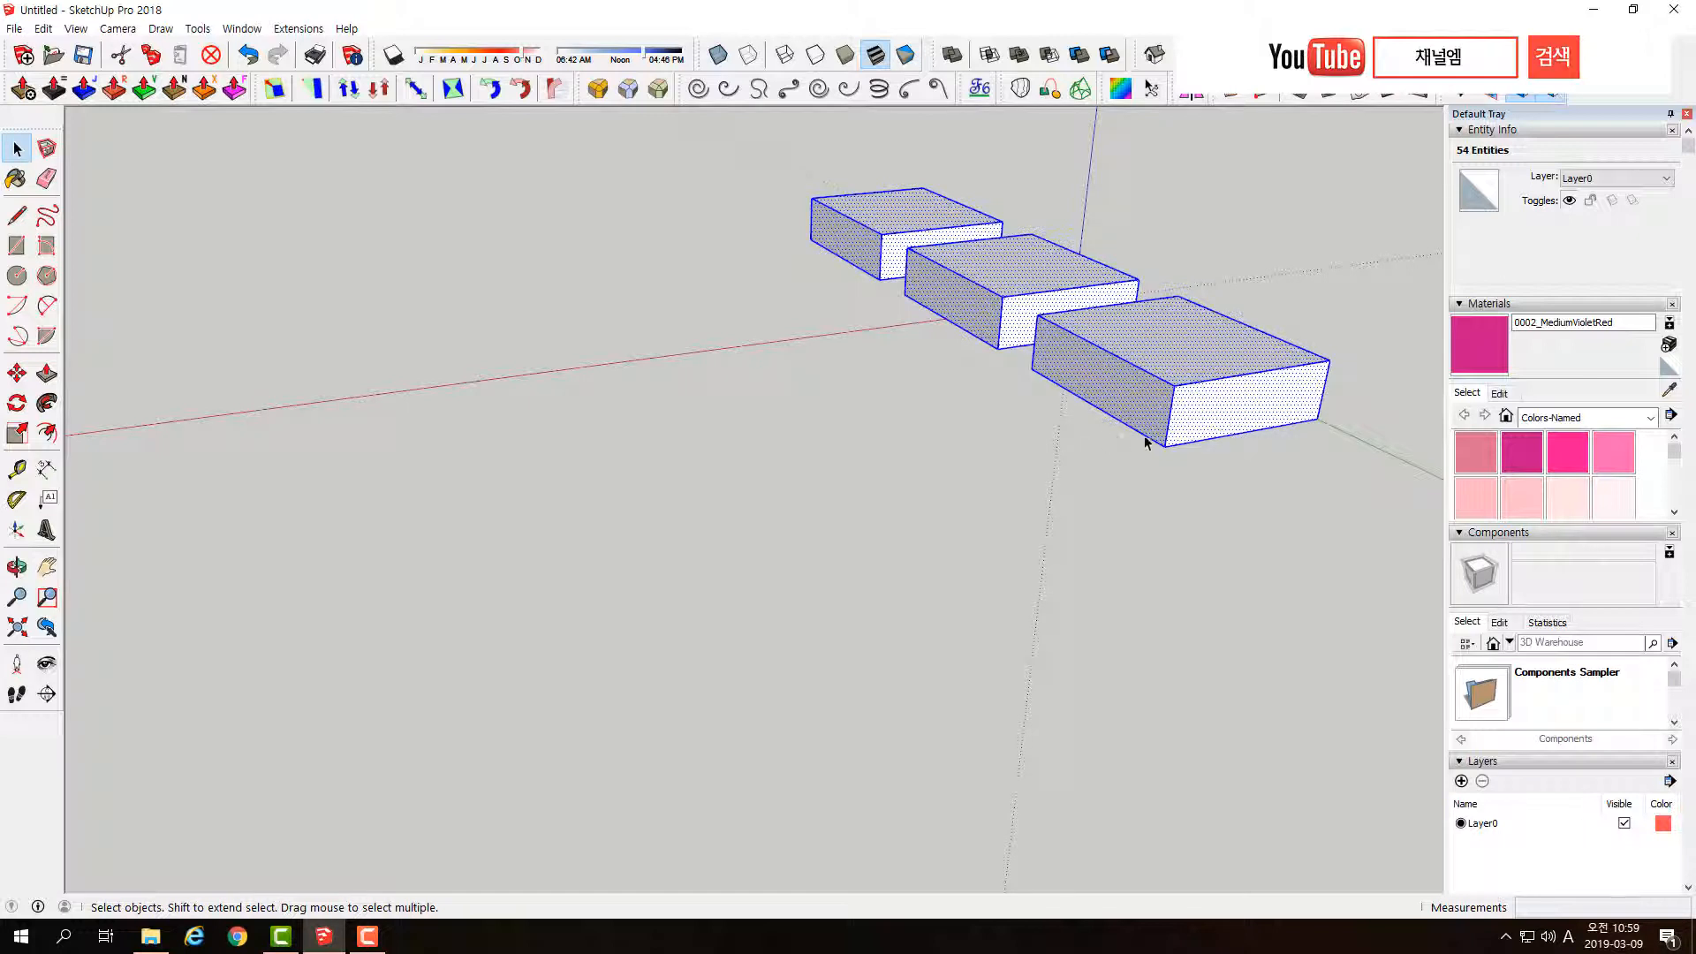
key(m)
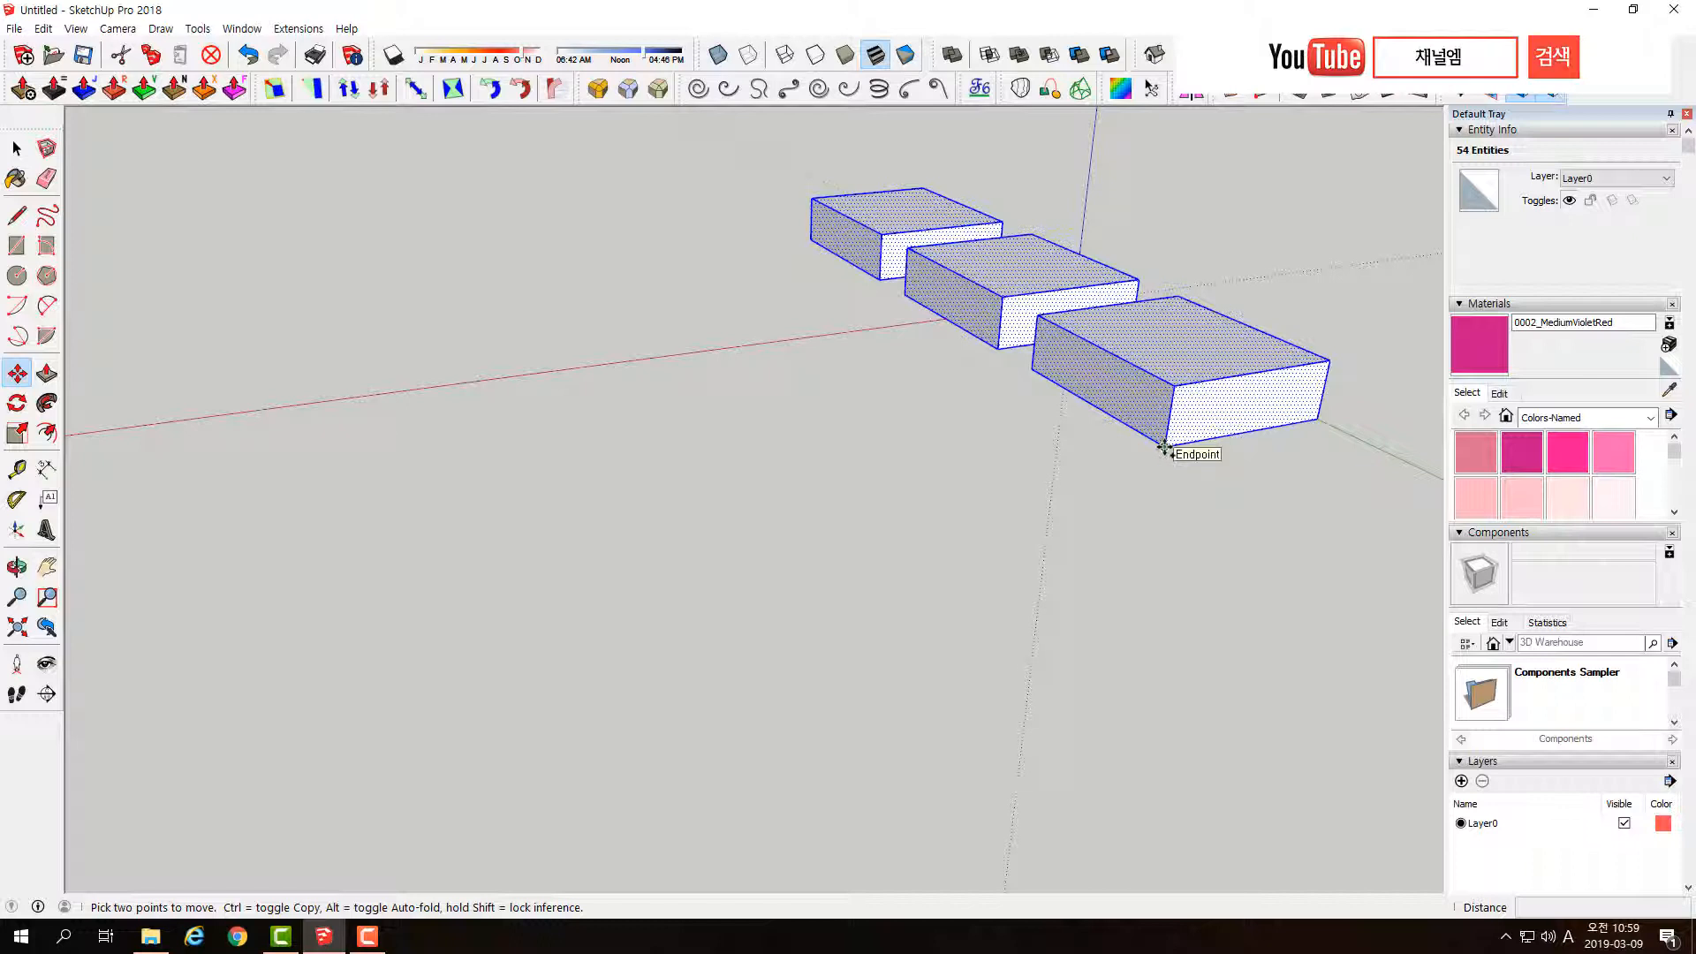
click(1164, 449)
key(ctrl)
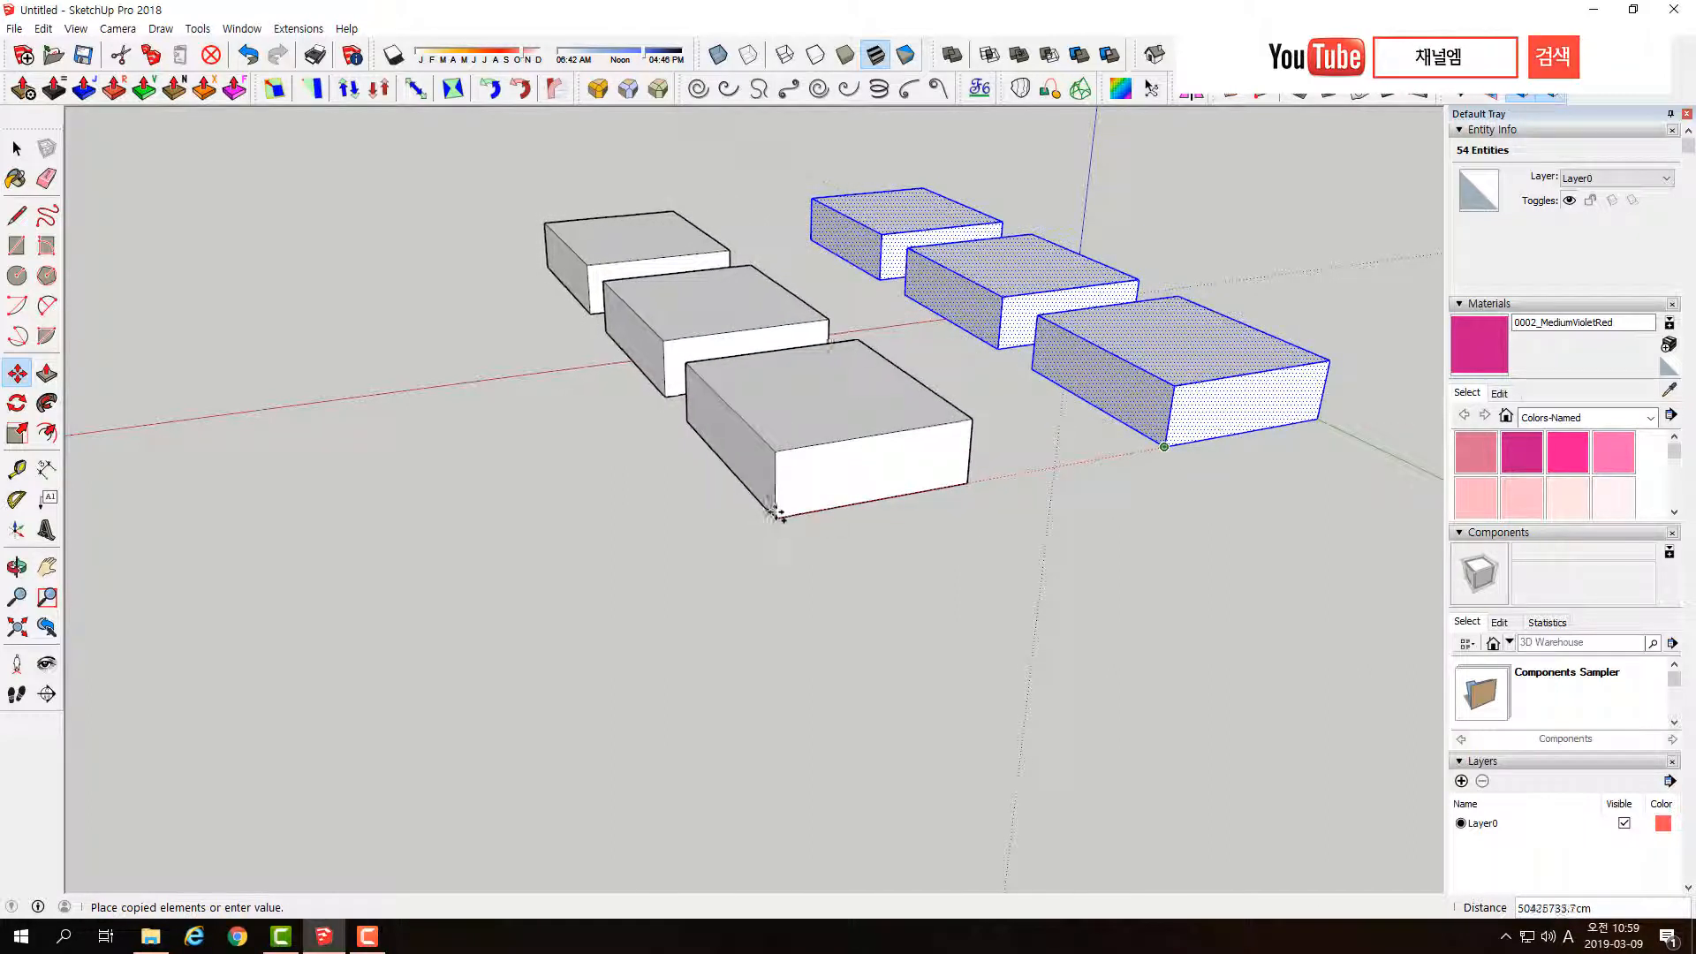
click(858, 511)
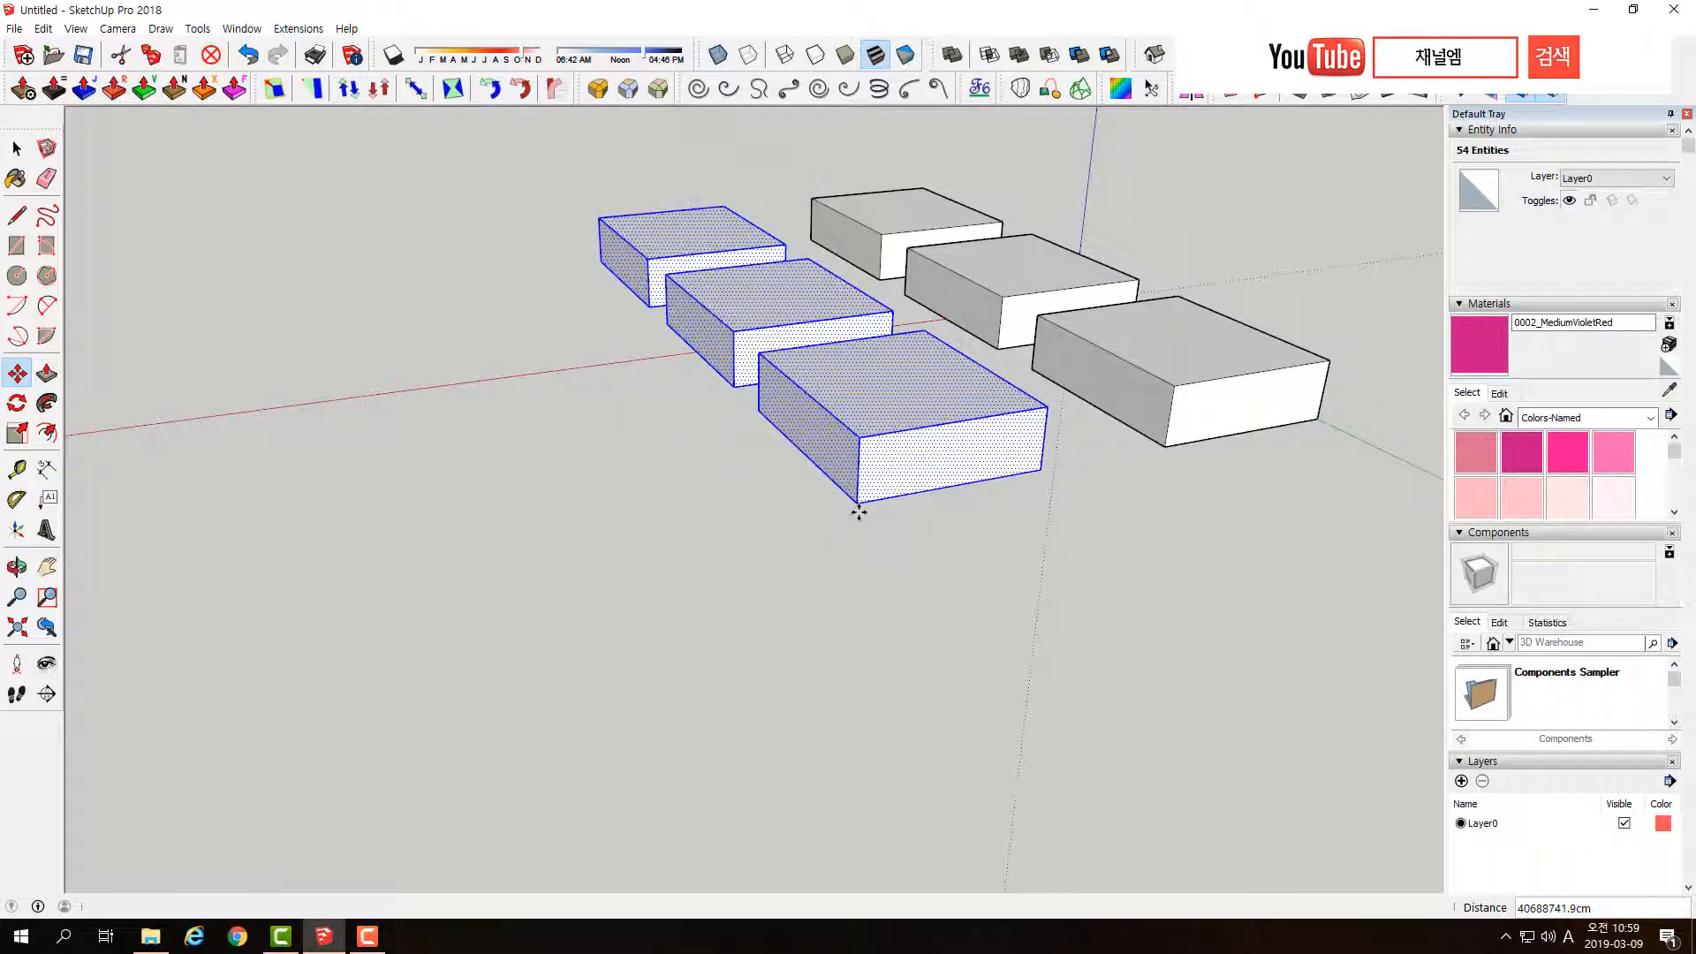
- Copy the second row about 42,092,090 cm along the red axis as a third row, and copy that row about 33,484,792 cm upward
middle_drag(777, 470, 688, 482)
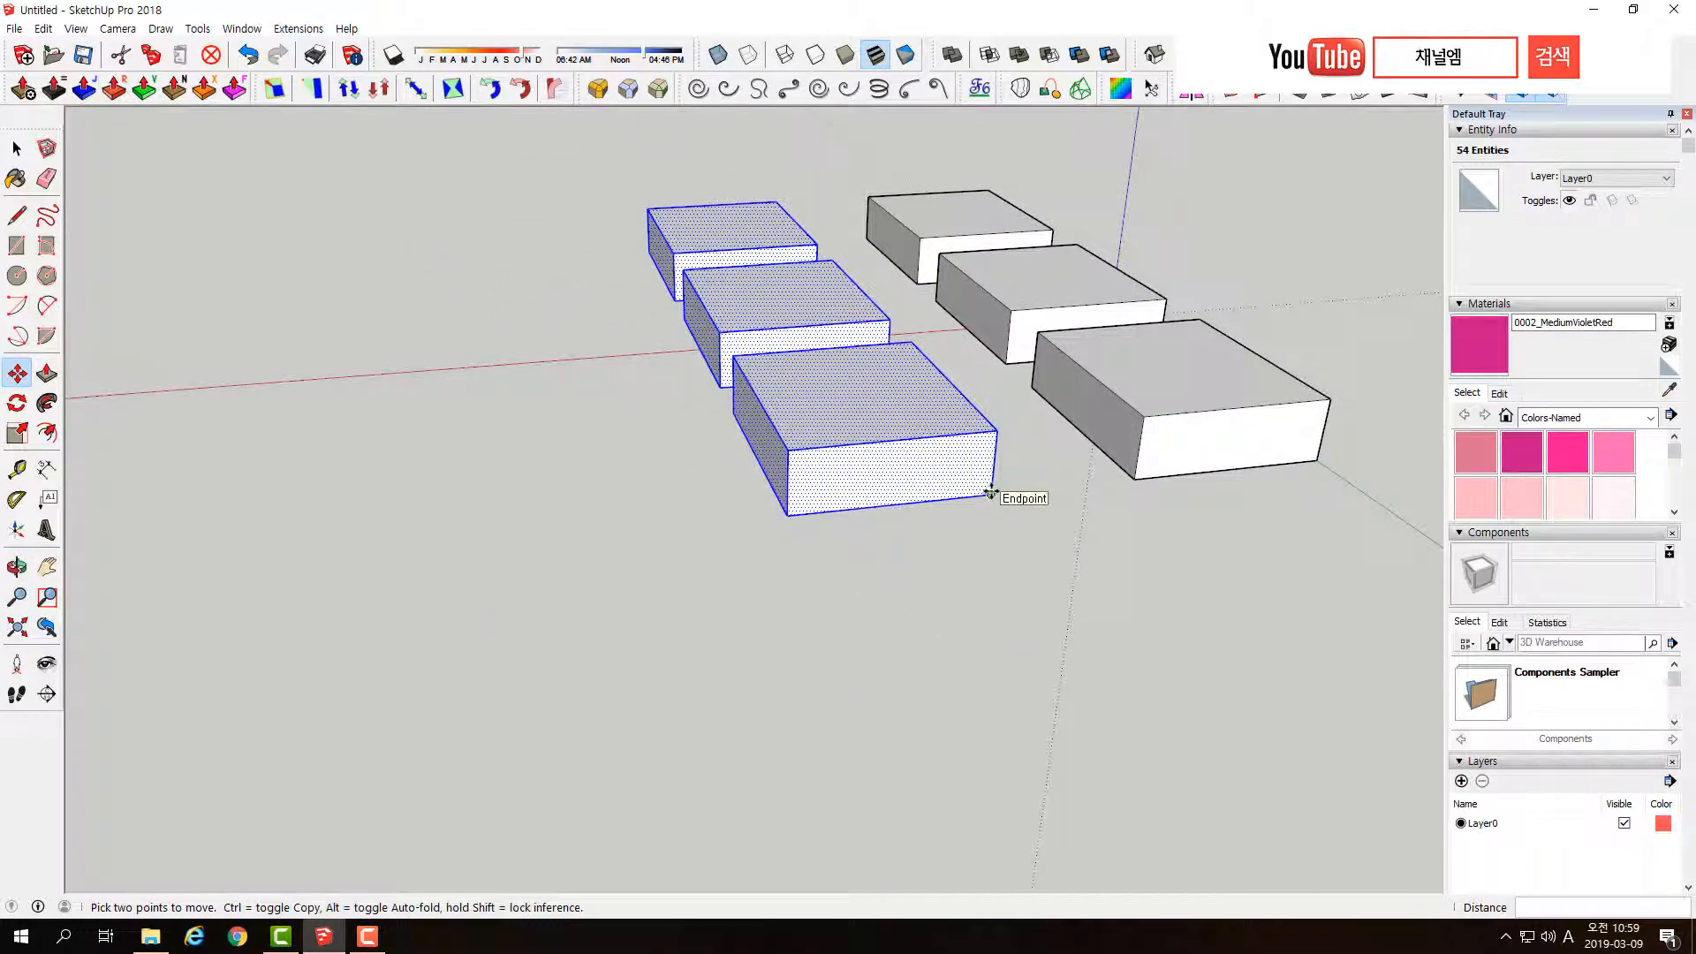
click(991, 493)
key(ctrl)
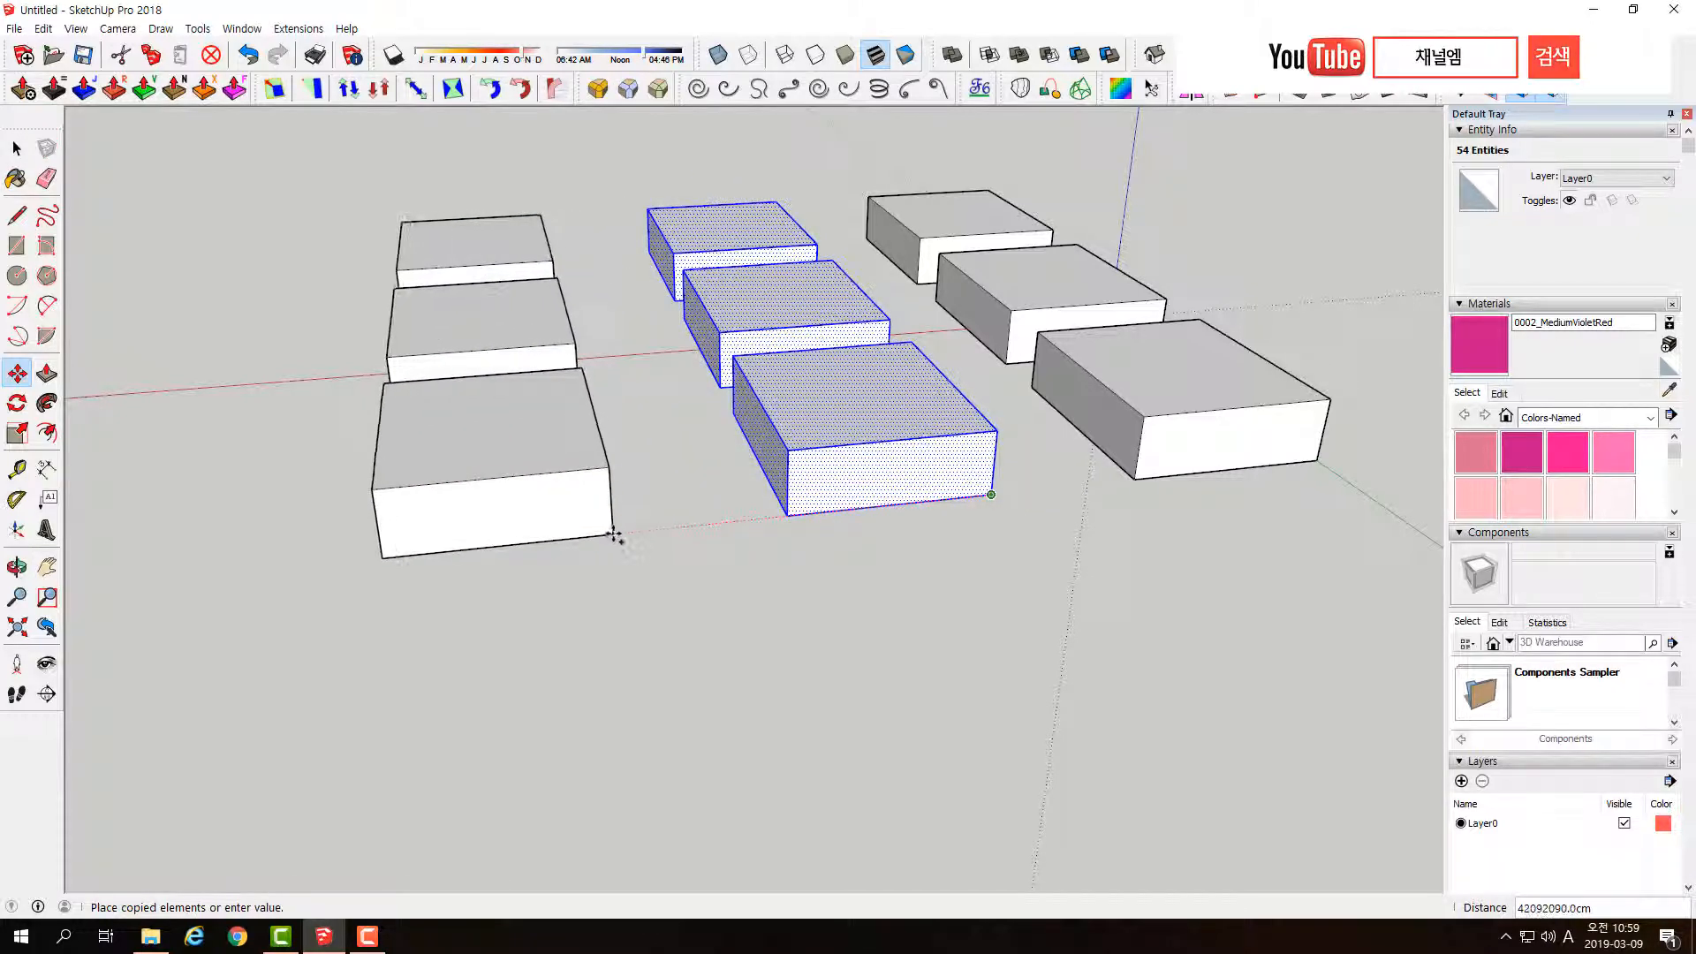
middle_drag(618, 530, 683, 237)
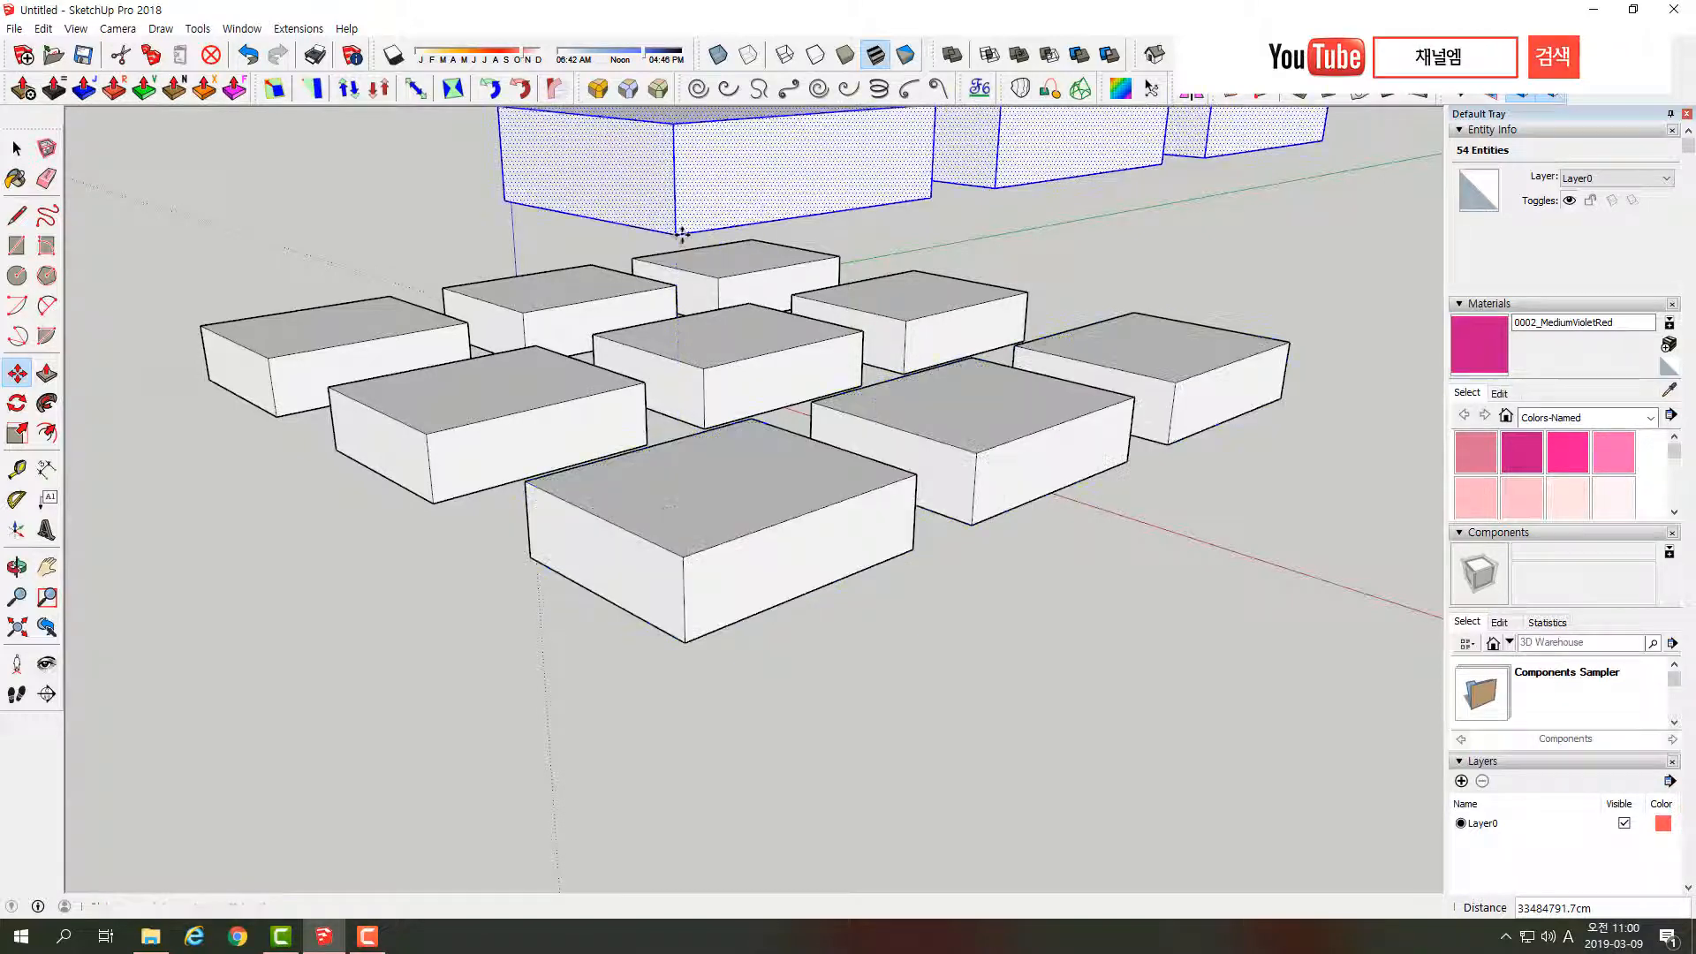
- Copy the raised row 42,092,090 cm along the red axis so that it sits above the middle ground row
click(683, 236)
middle_drag(662, 367, 873, 576)
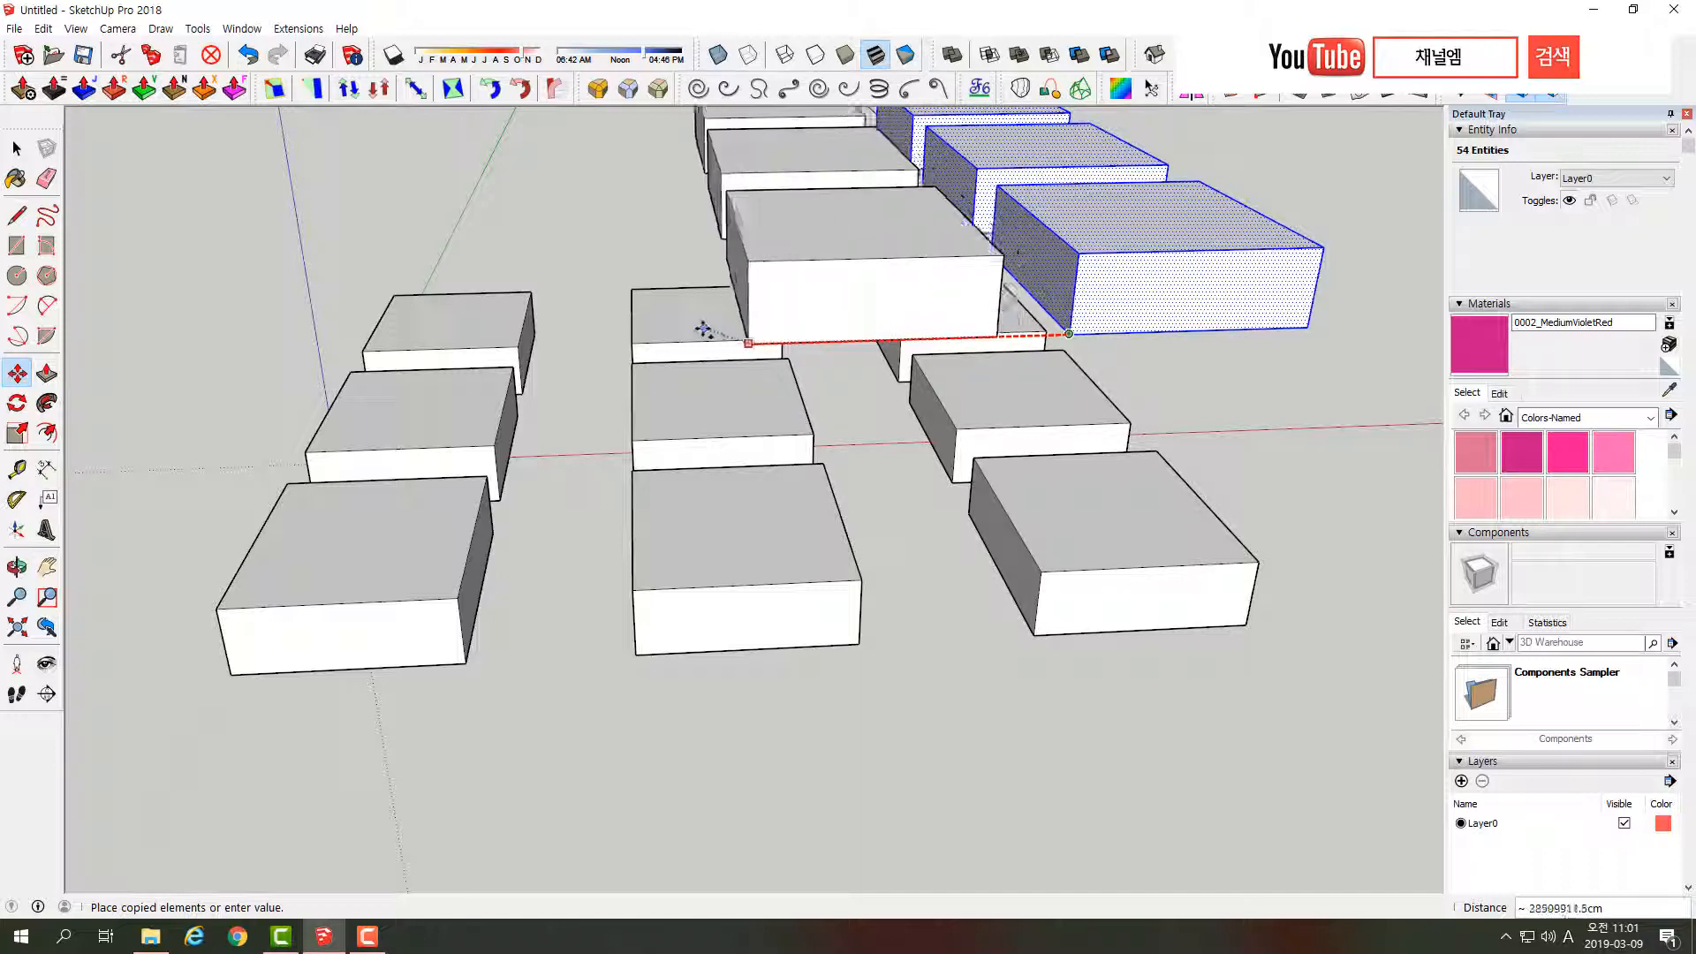
click(672, 346)
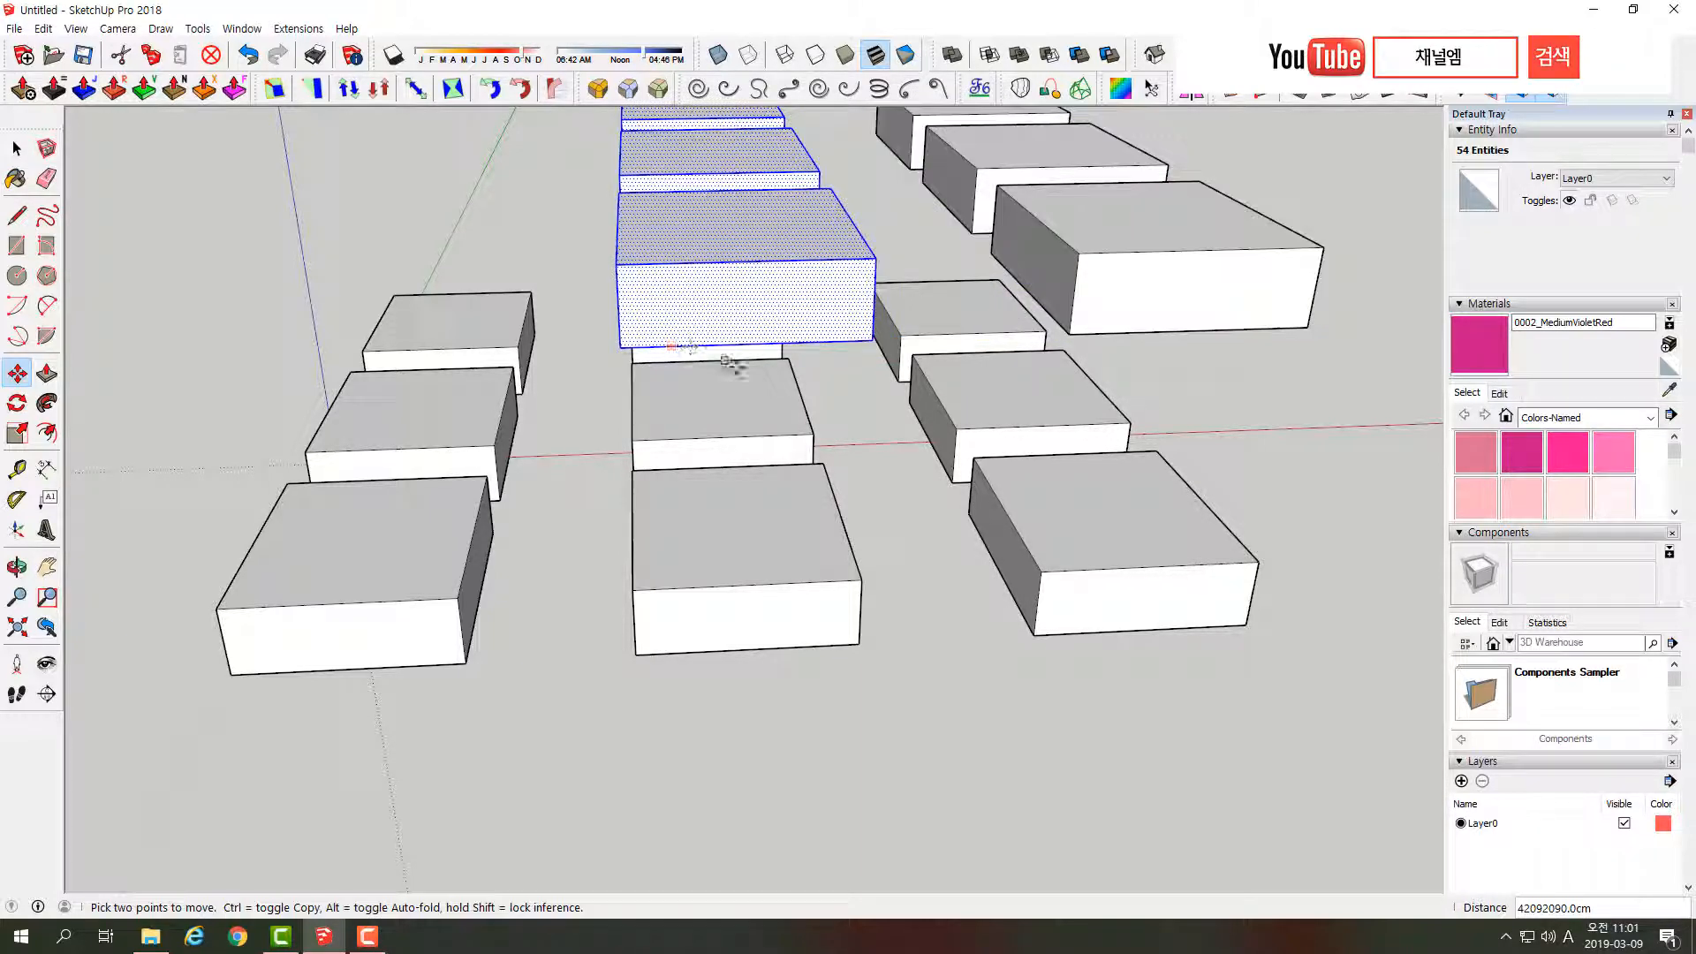
- Select all the boxes and the circle with one selection window and delete them
middle_drag(920, 378, 651, 492)
scroll(749, 420, down, 4)
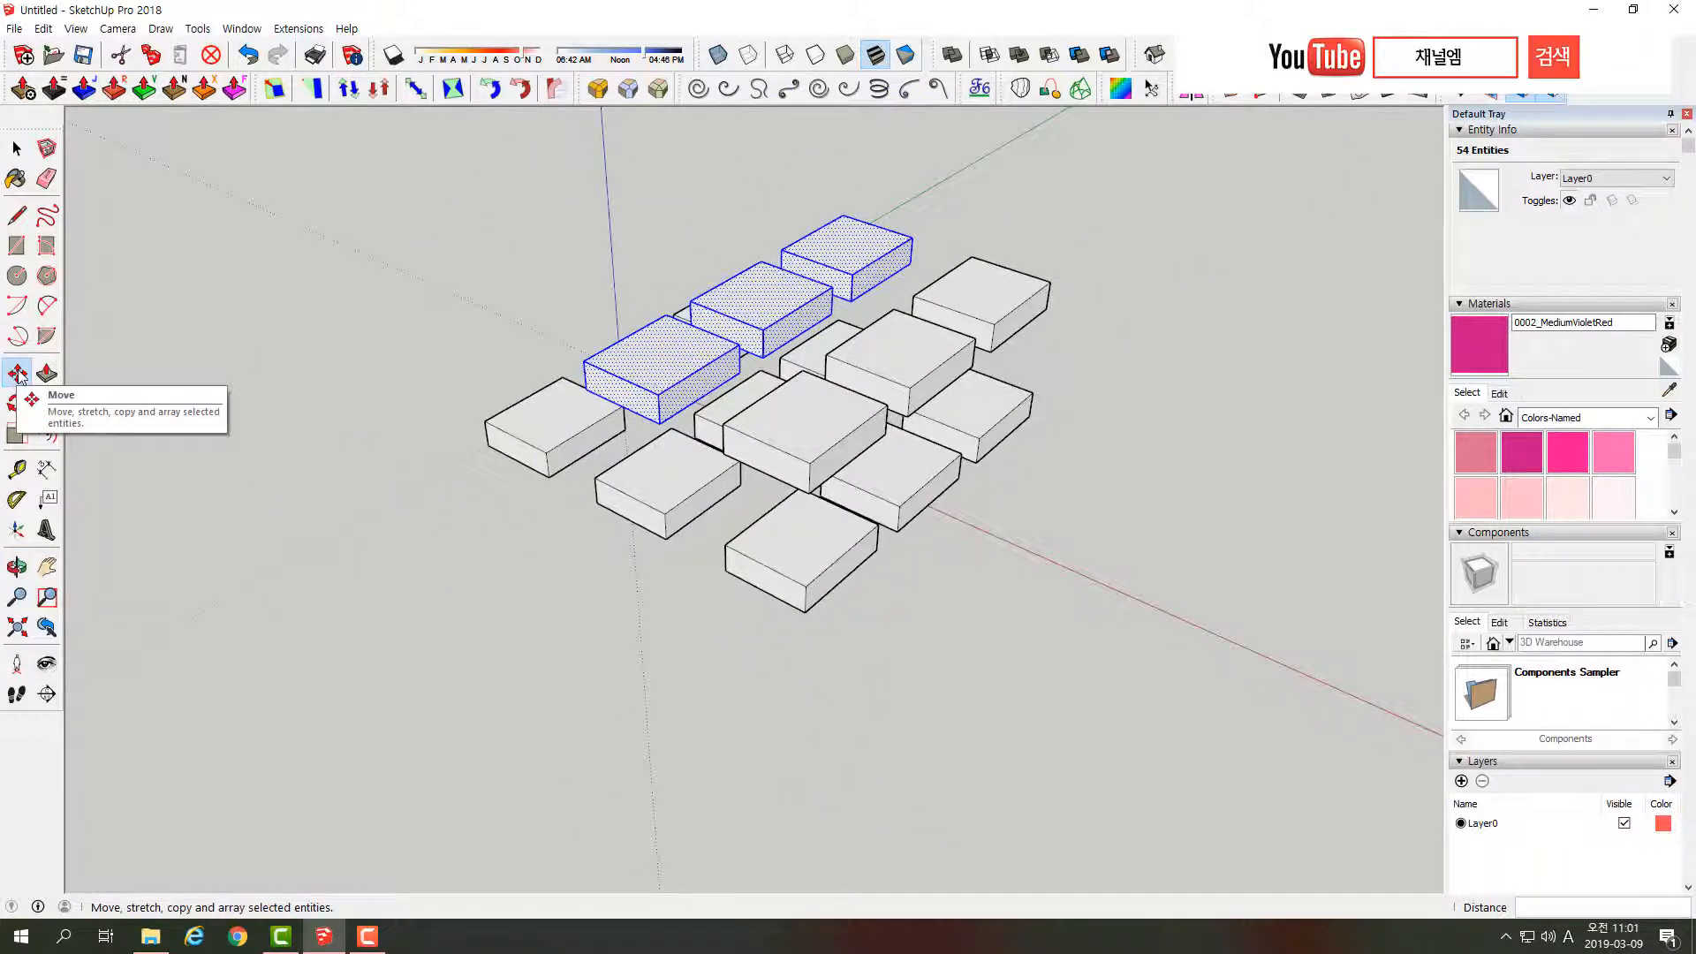
middle_drag(764, 436, 454, 526)
middle_drag(756, 476, 1090, 481)
middle_drag(488, 383, 501, 659)
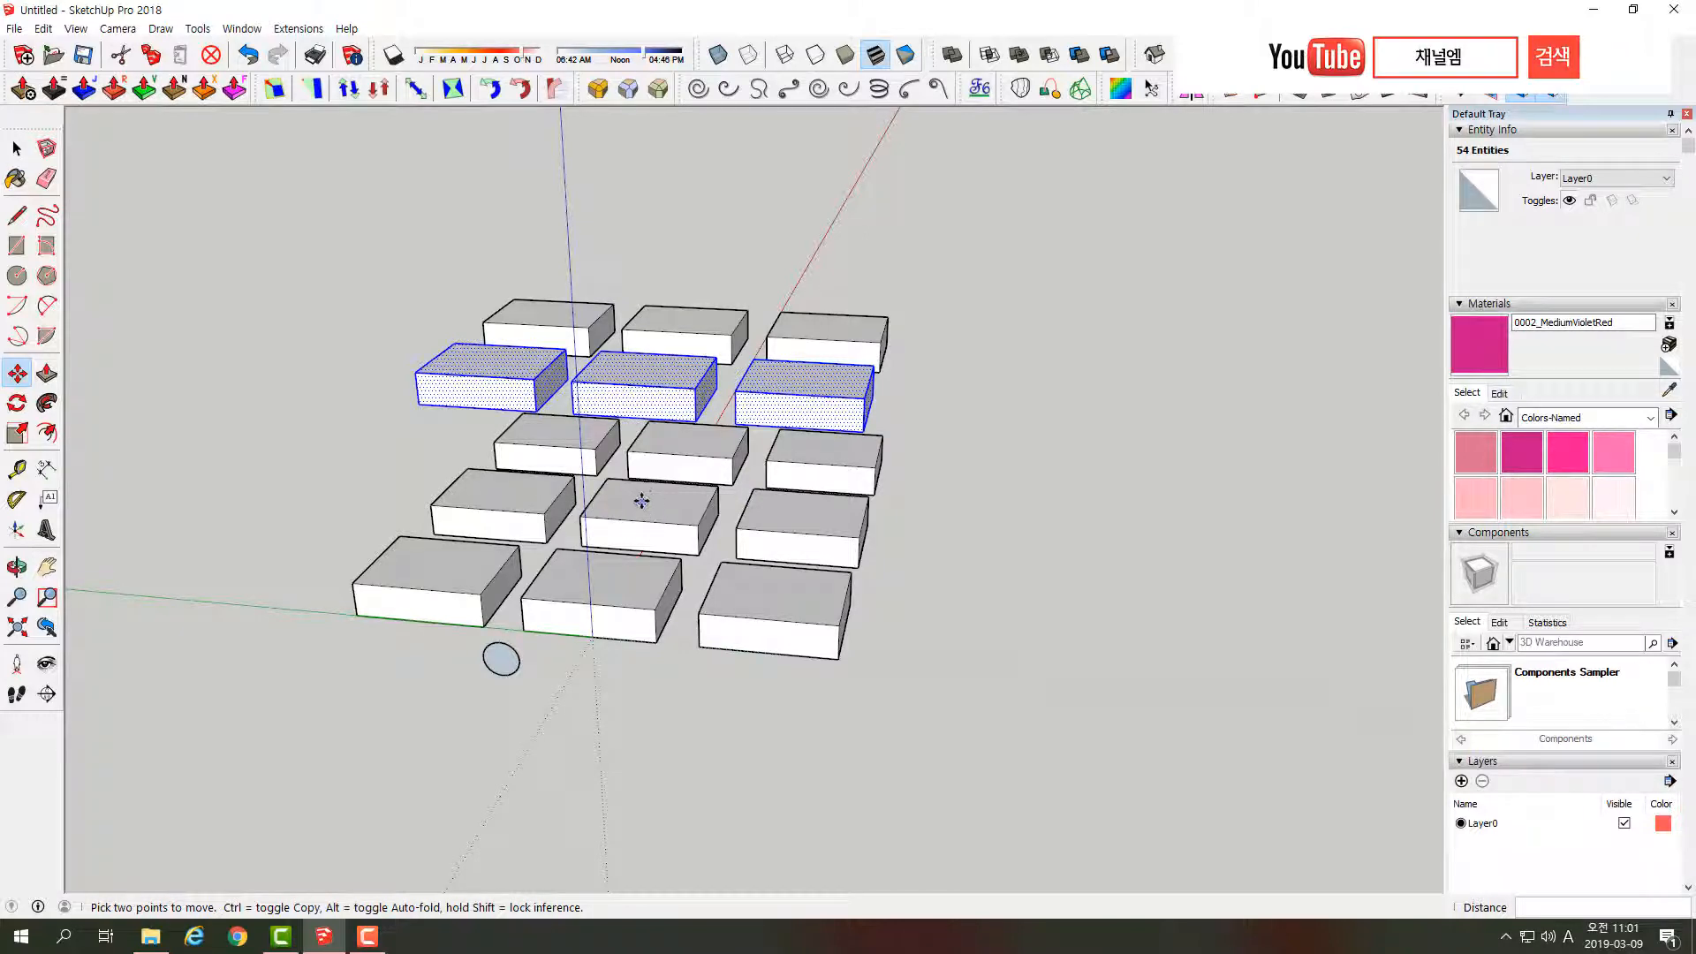
middle_drag(641, 500, 725, 641)
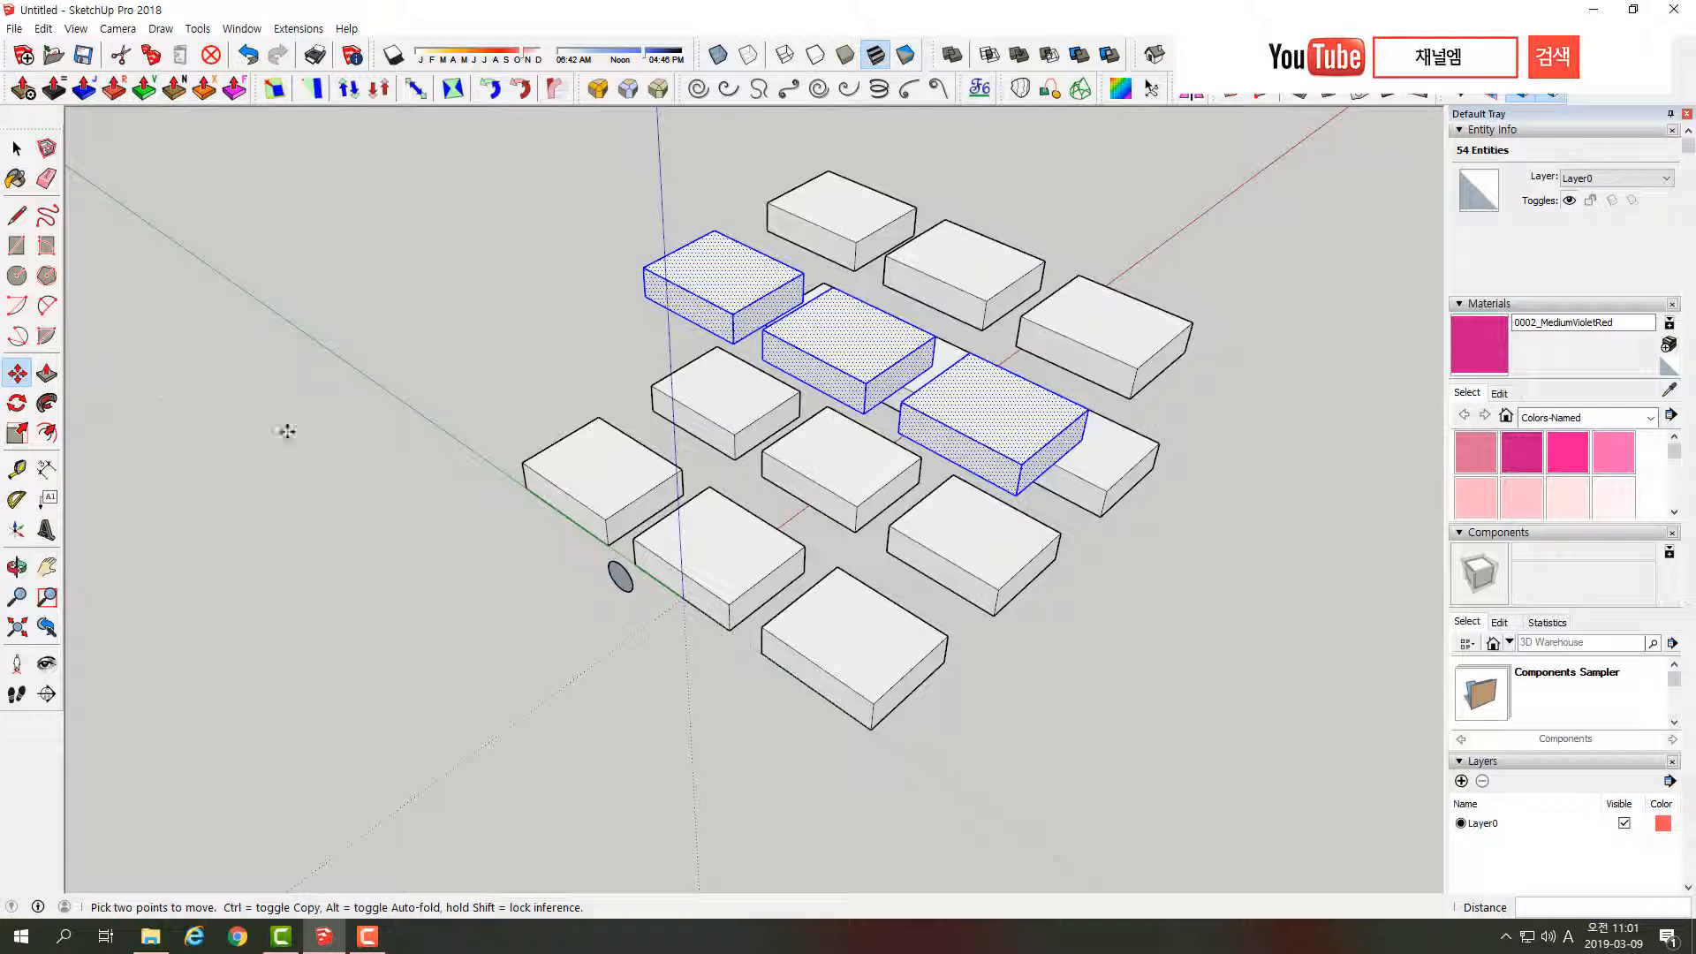
click(47, 374)
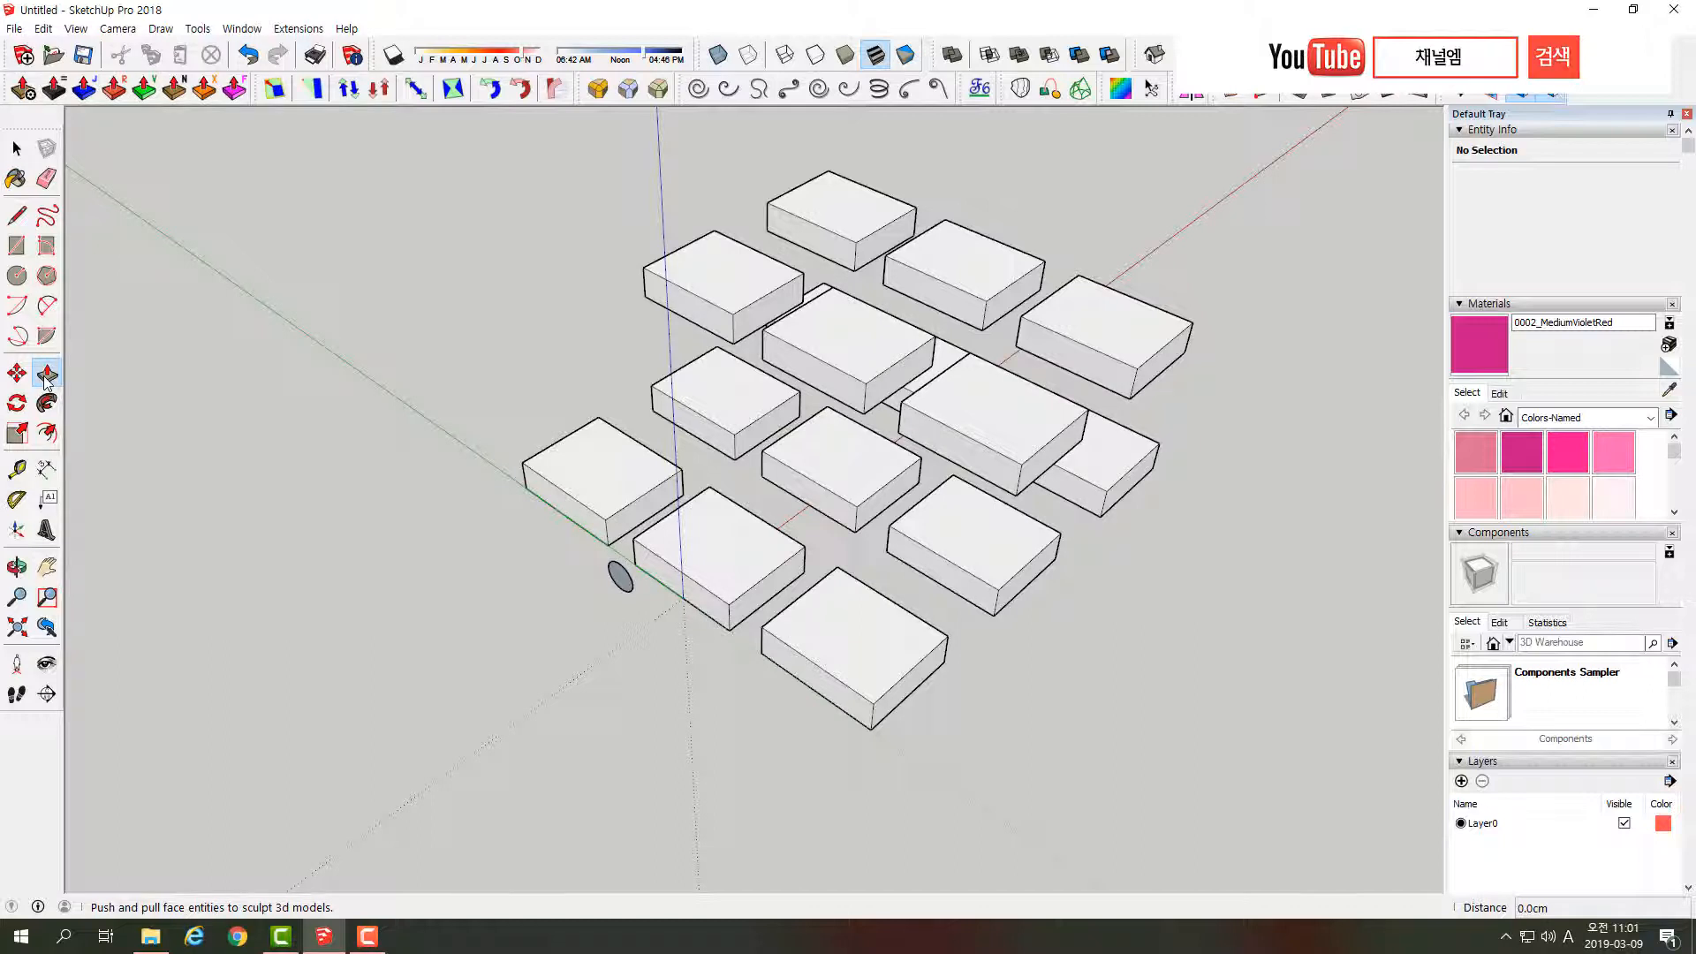
click(17, 150)
drag(459, 150, 1185, 708)
key(Delete)
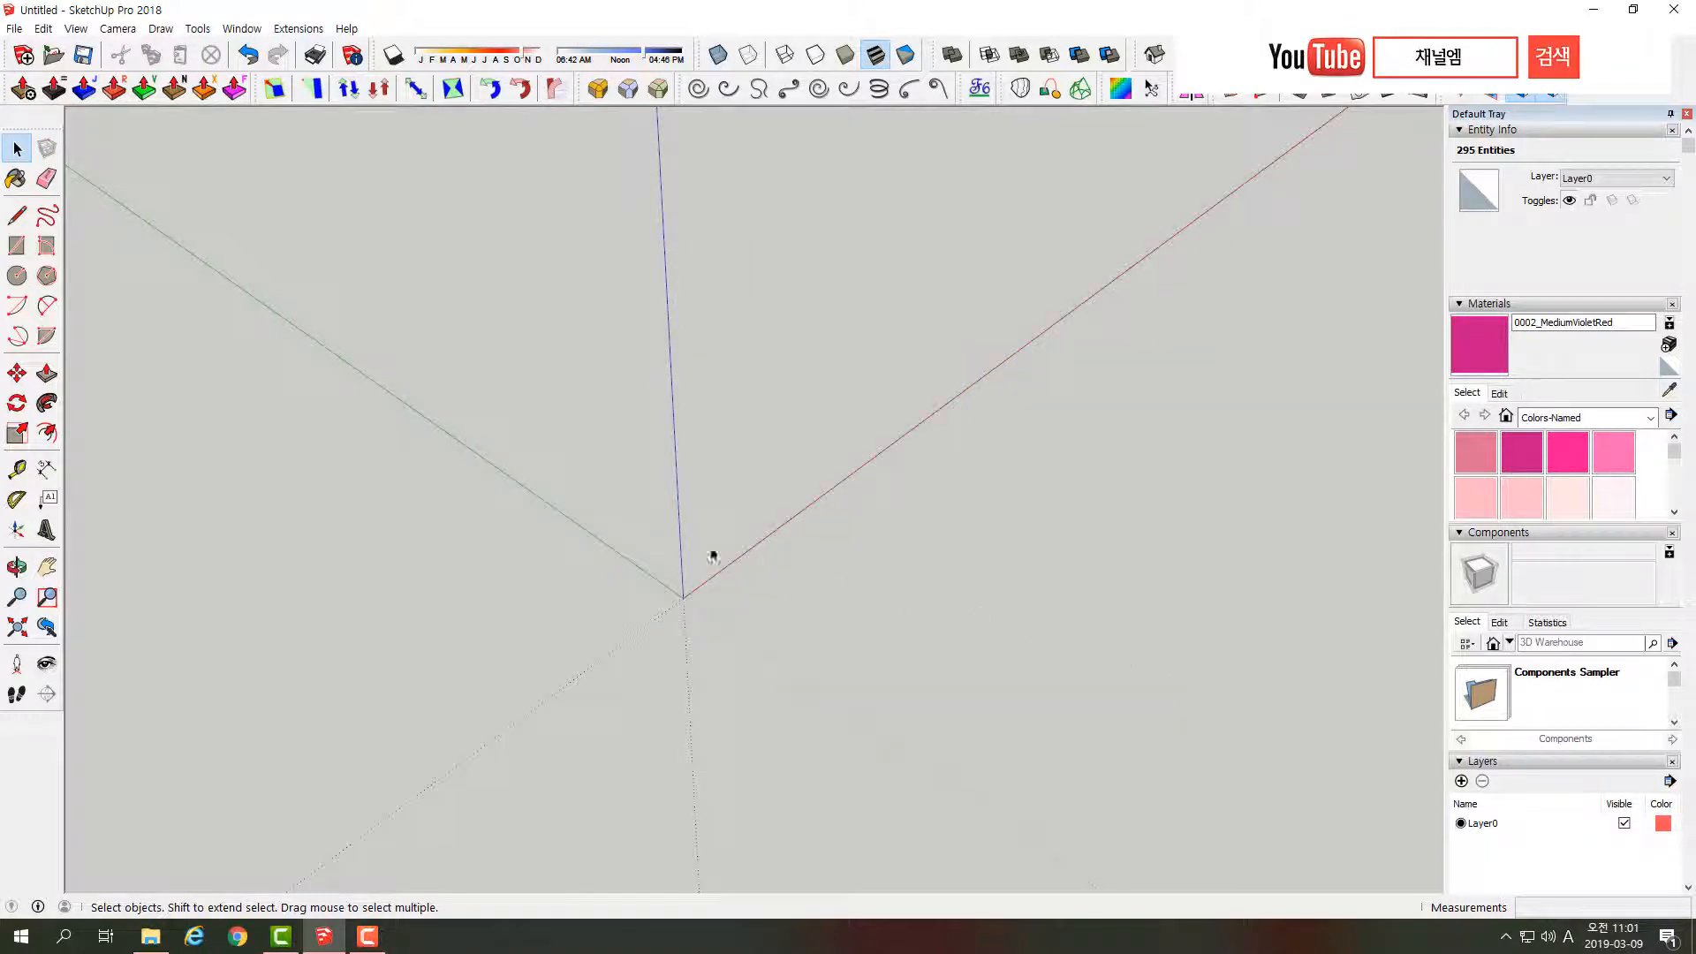
- Draw a rectangle on the ground from the origin, about 56,051,599 by 60,947,504 cm
click(20, 252)
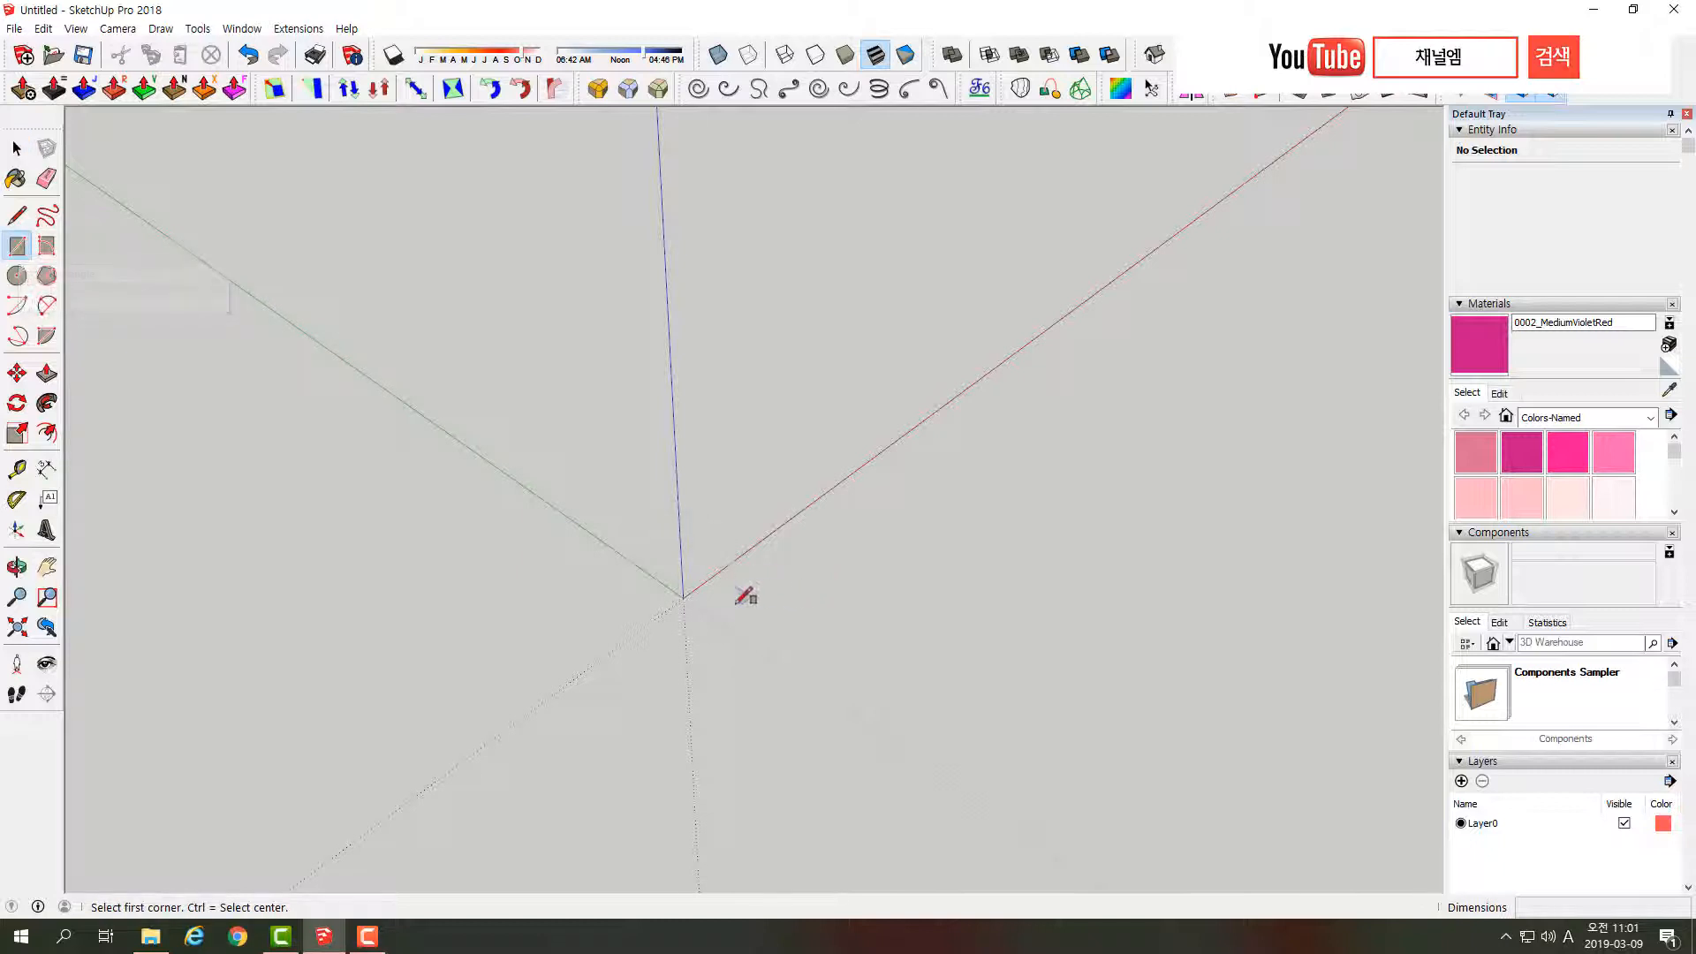
click(683, 597)
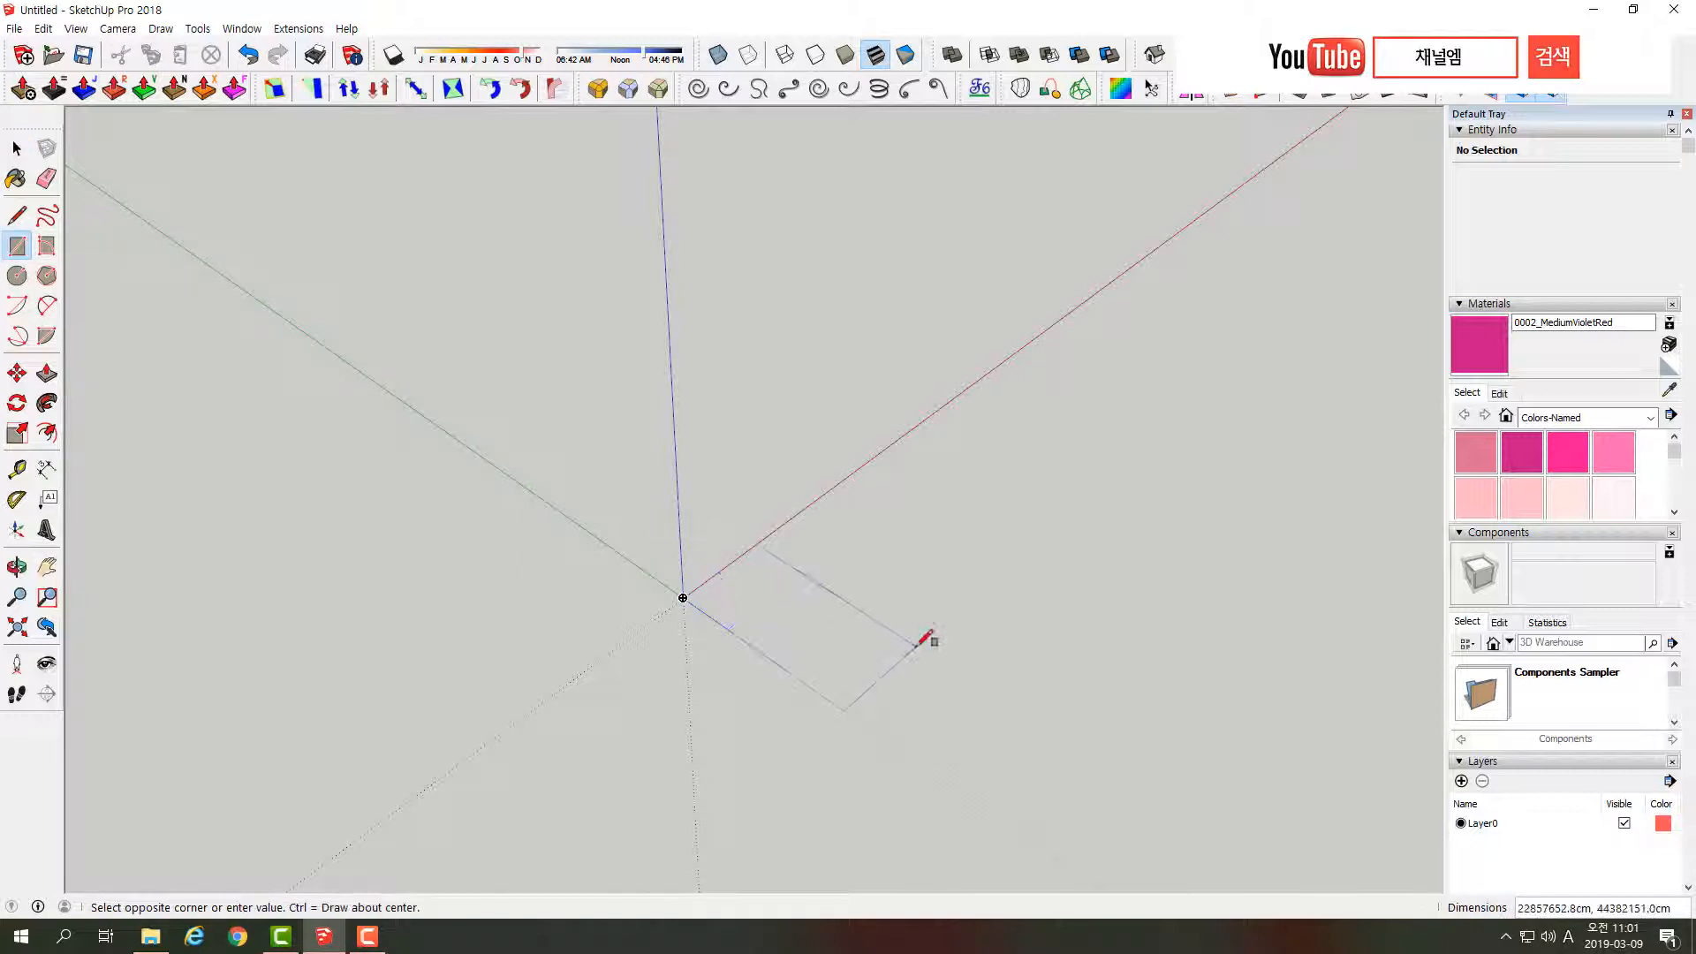
click(1084, 588)
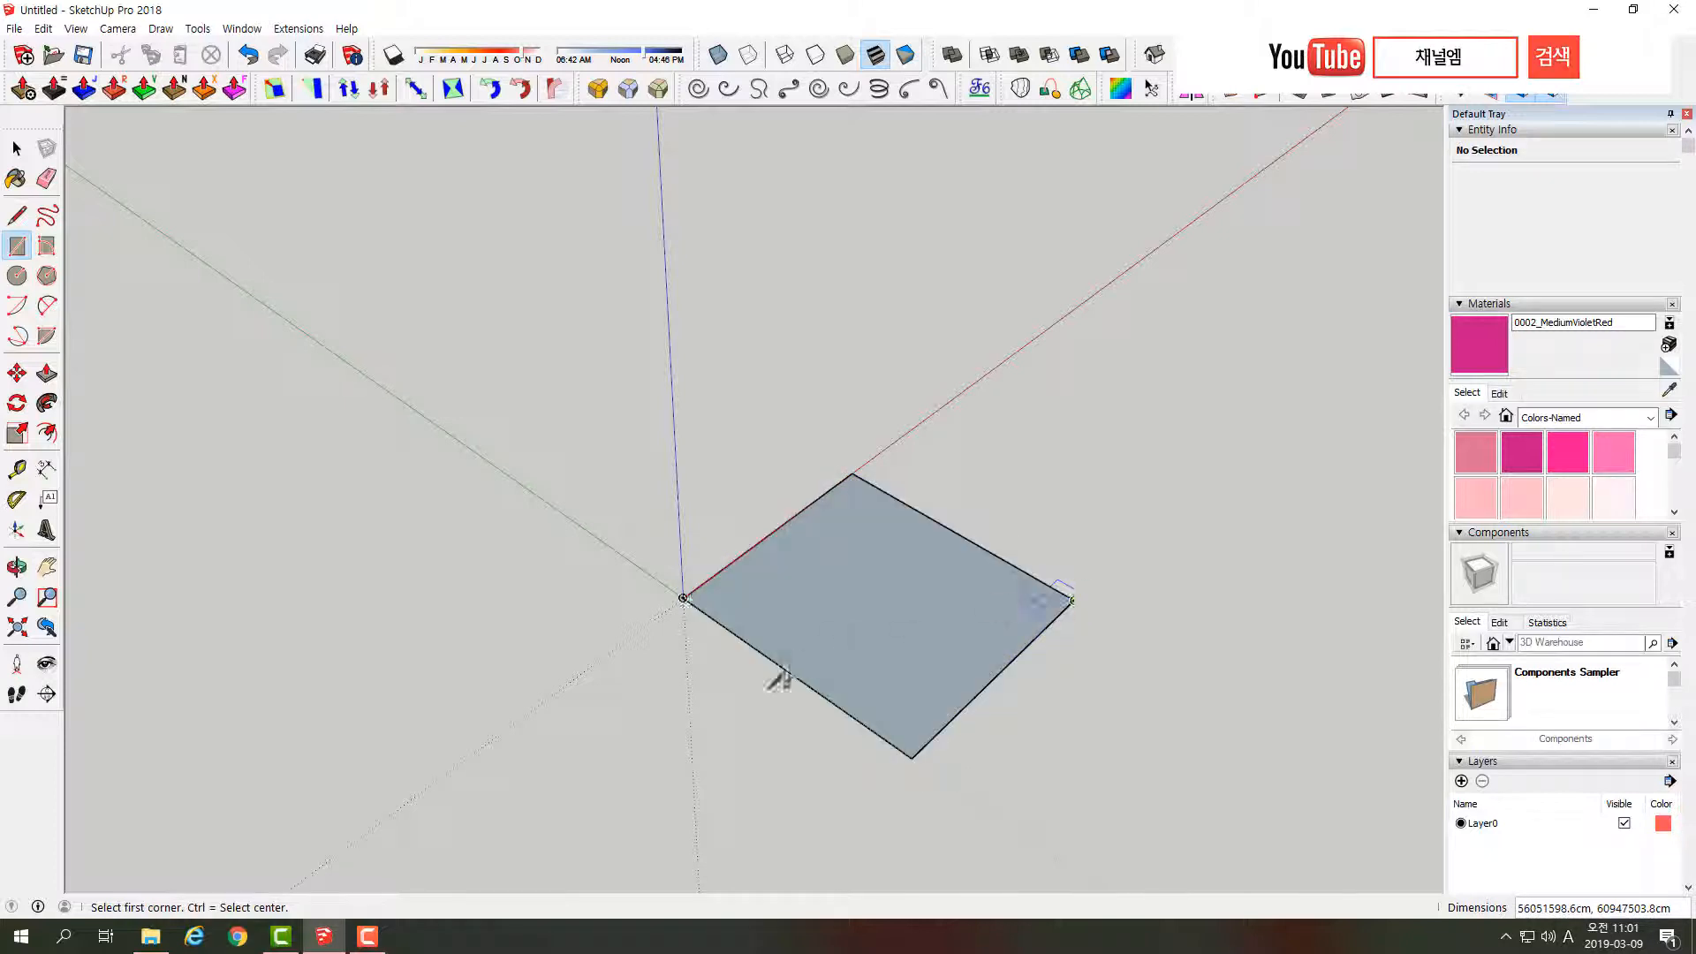
- Extrude the rectangle upward about 47,782,252 cm into a box with Push/Pull
middle_drag(777, 681, 965, 624)
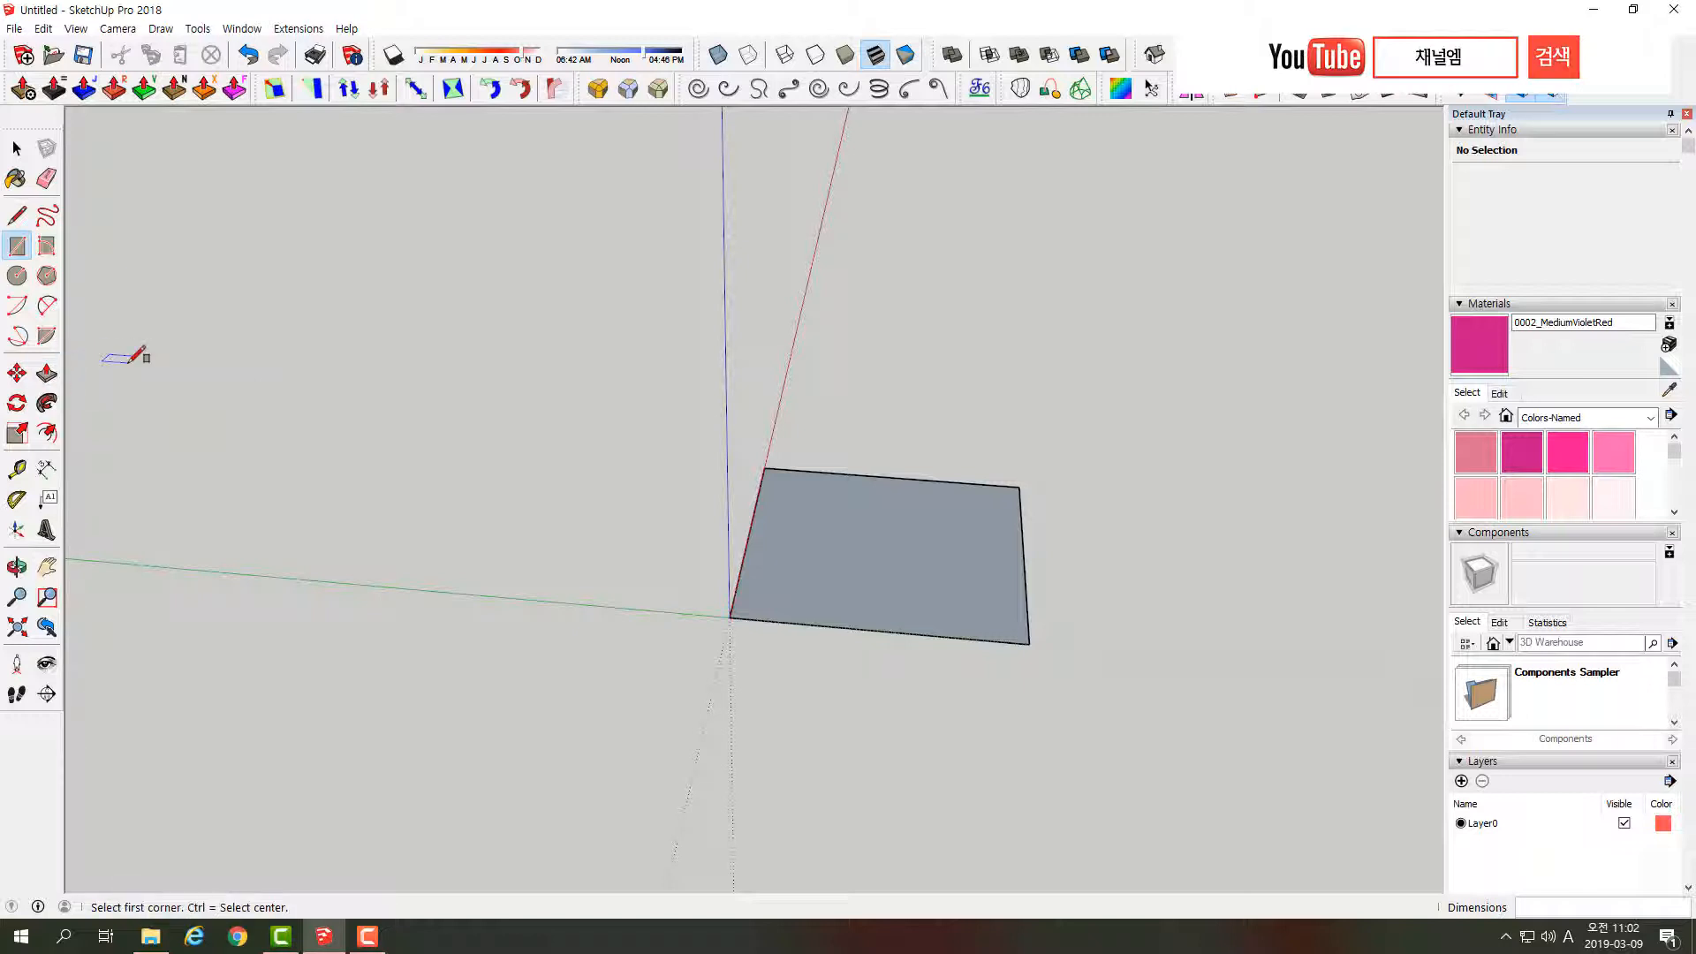
key(p)
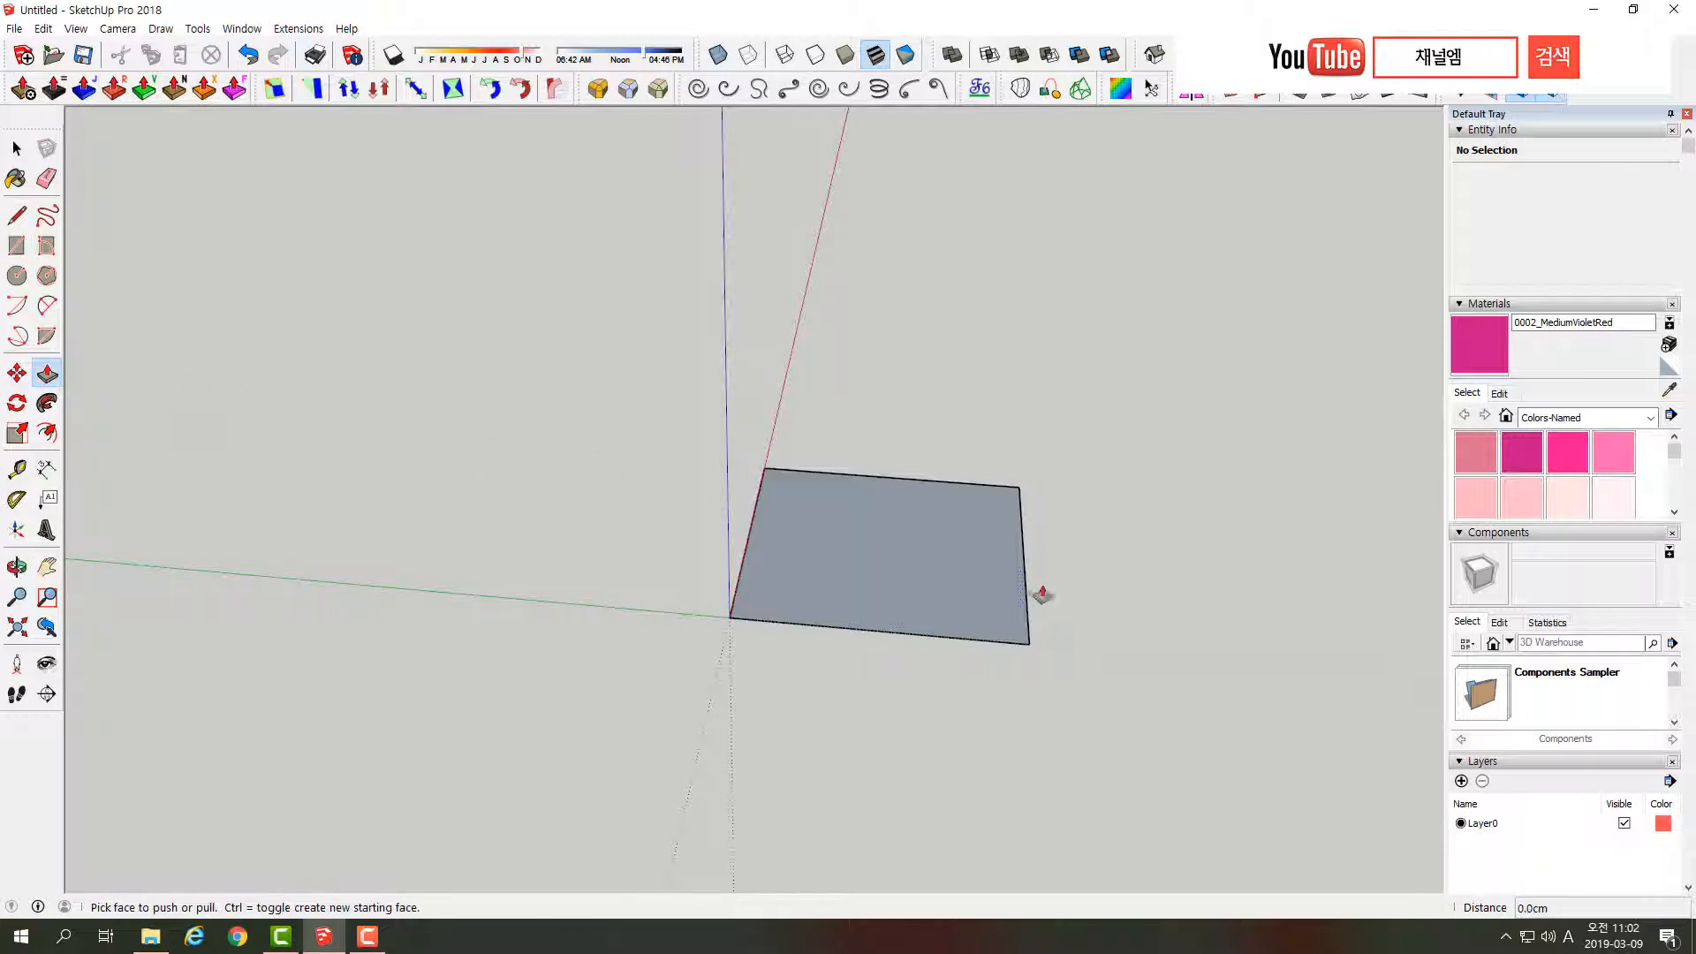
click(892, 563)
drag(882, 566, 905, 371)
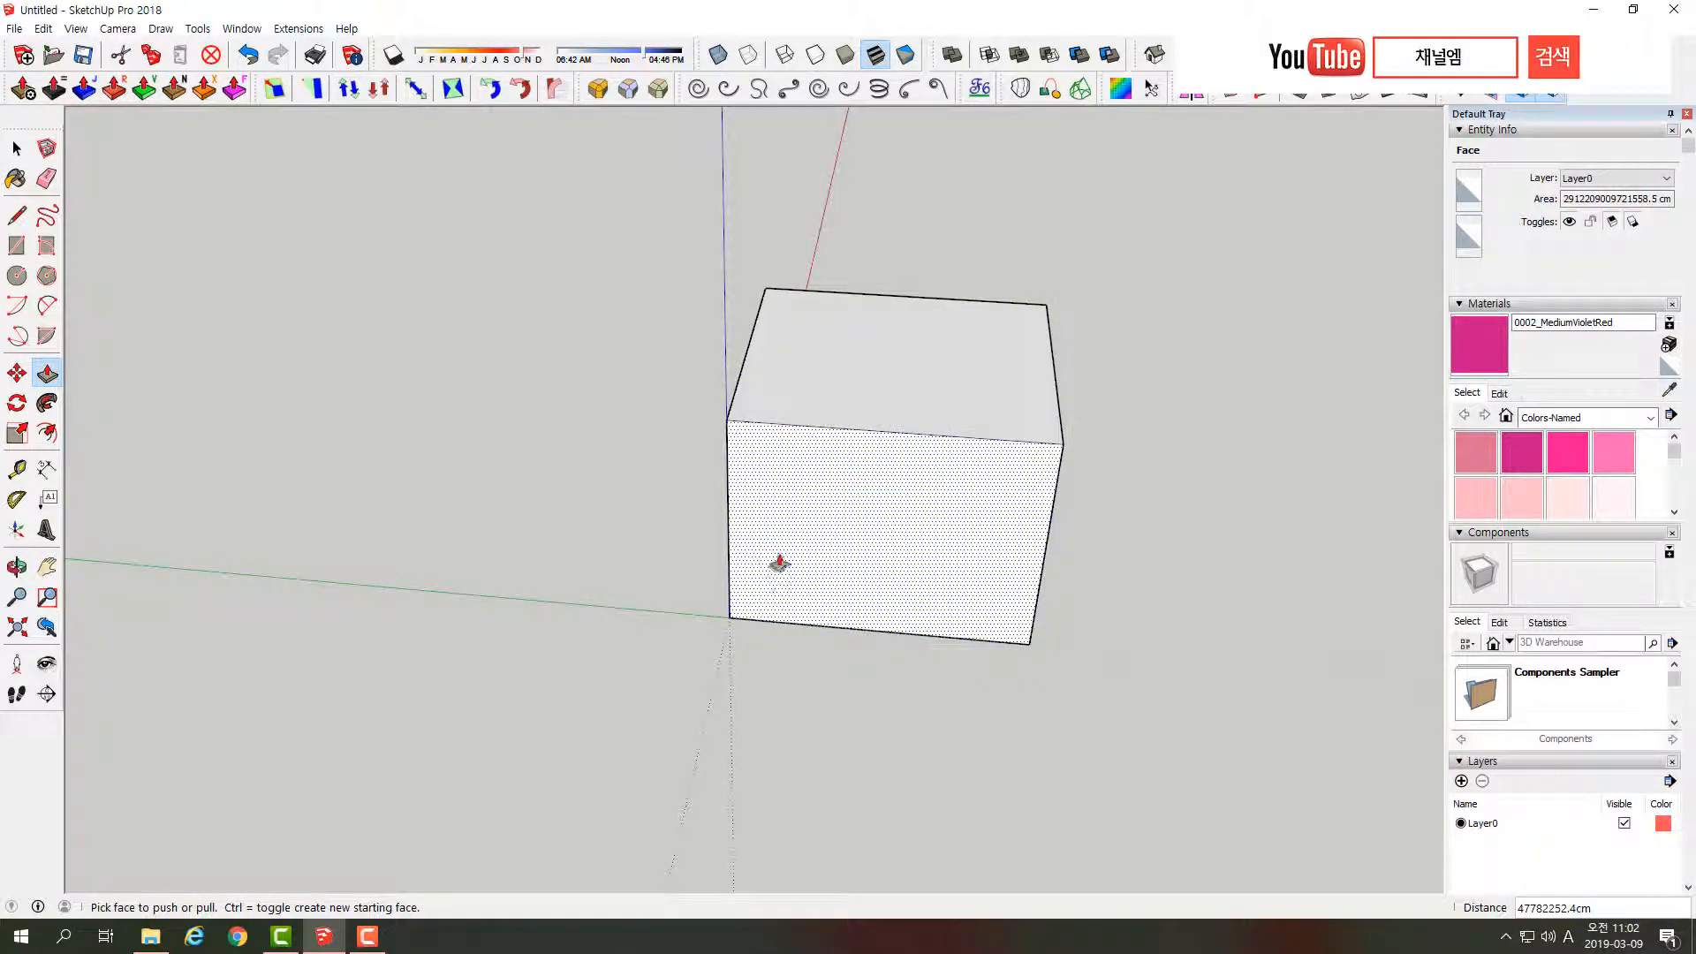
- Lengthen the box by pulling its side face out about 63,293,753 cm along the green axis
middle_drag(776, 564, 946, 583)
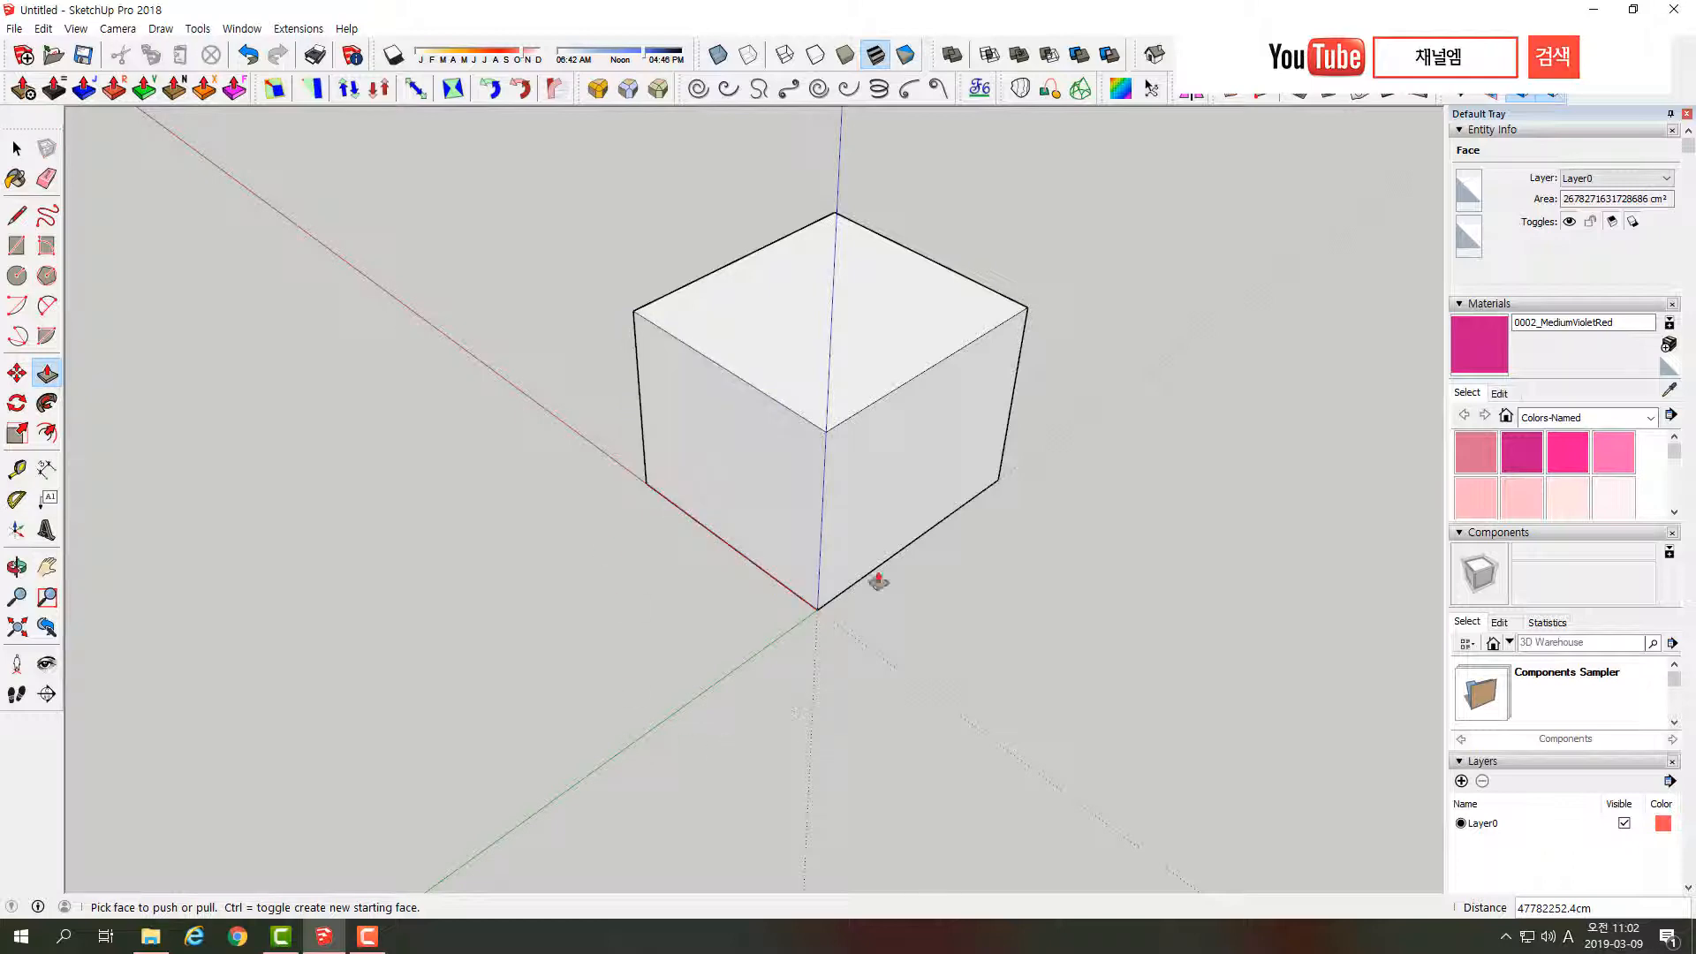
click(733, 472)
drag(730, 473, 474, 619)
click(472, 617)
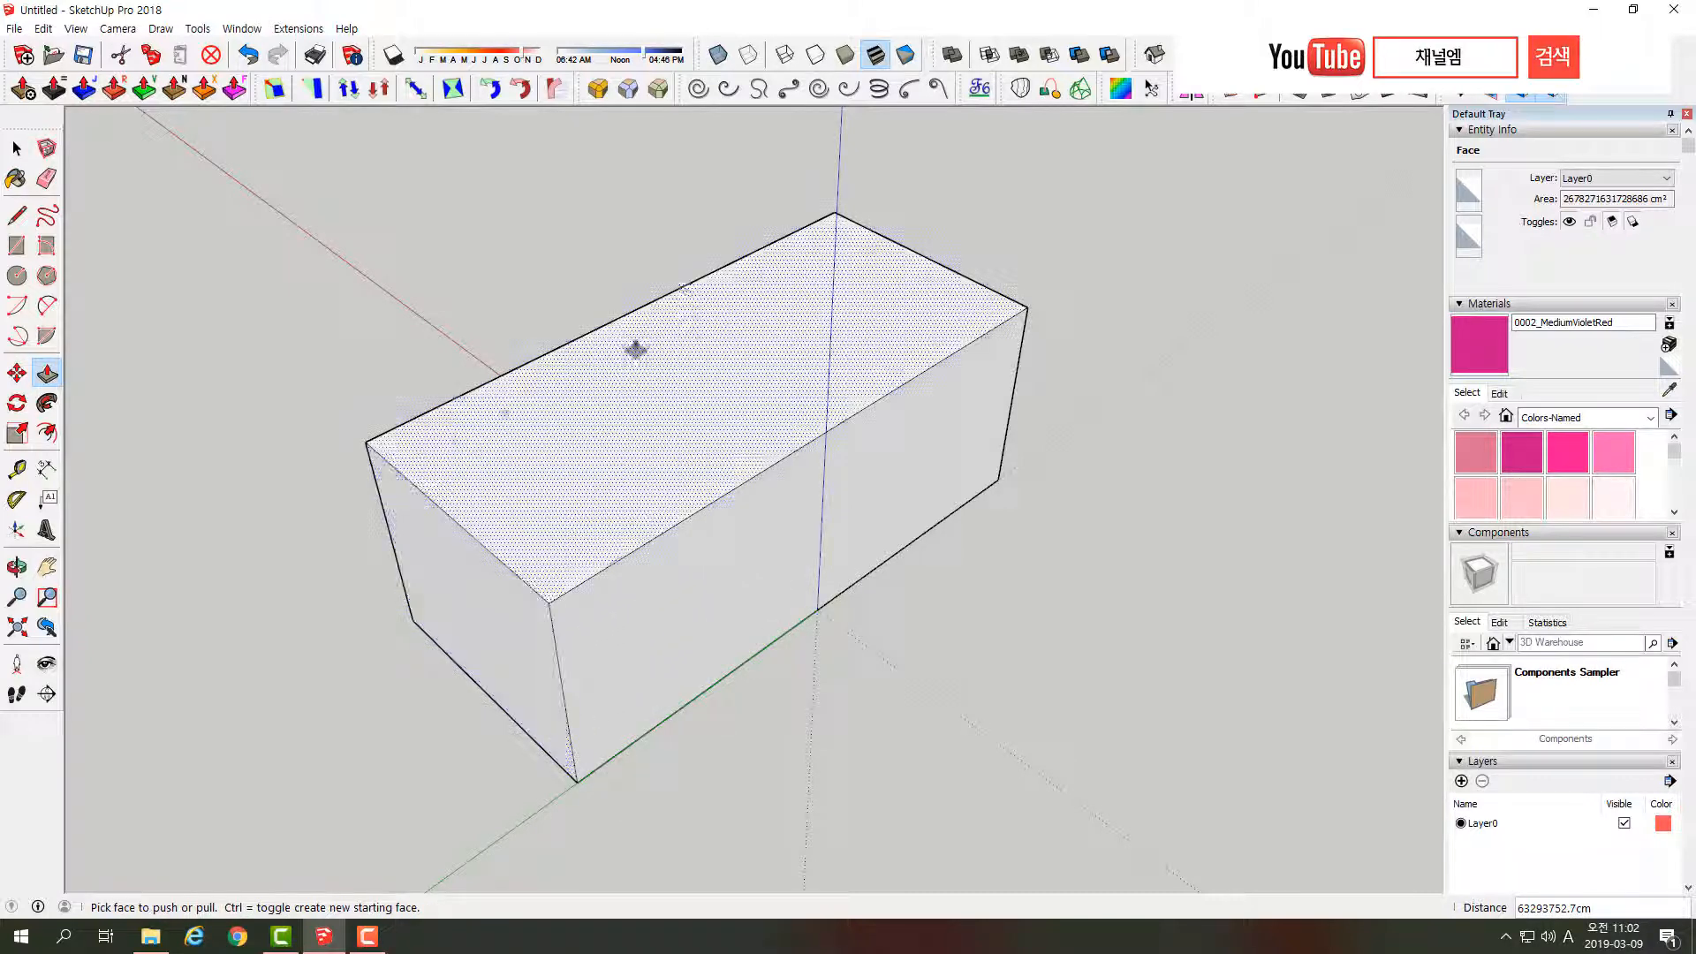
- Pull the box's long side face out about 42,314,262 cm as a new starting face, keeping the original edges
scroll(525, 535, down, 1)
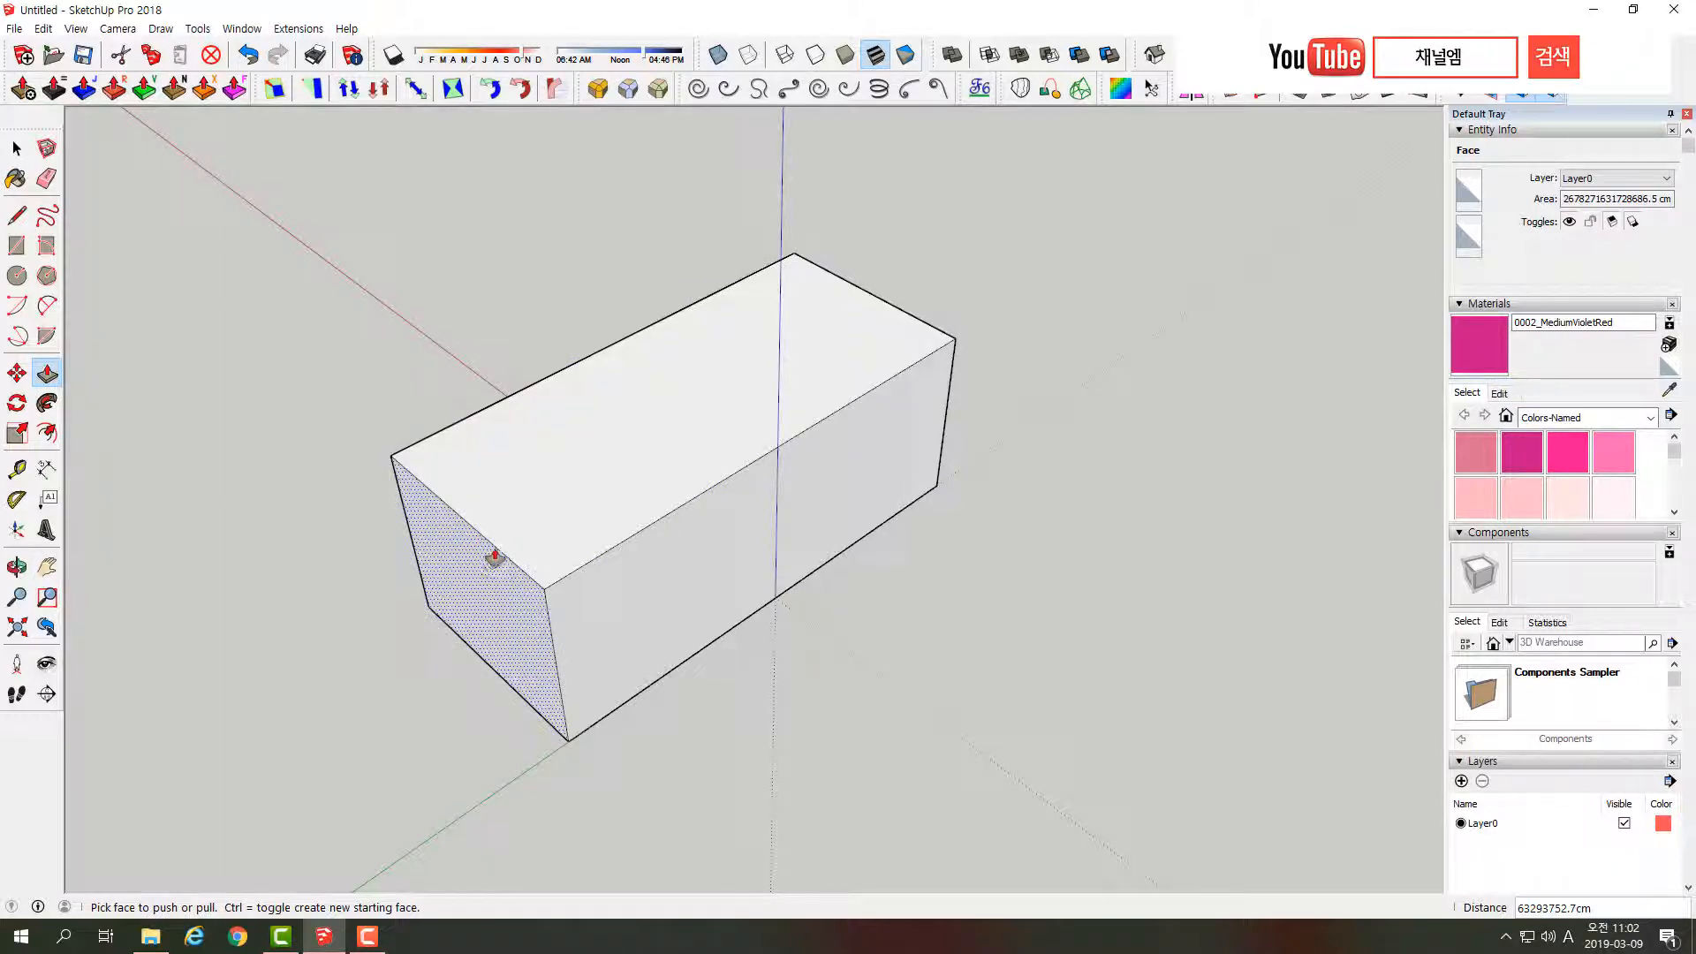
click(729, 545)
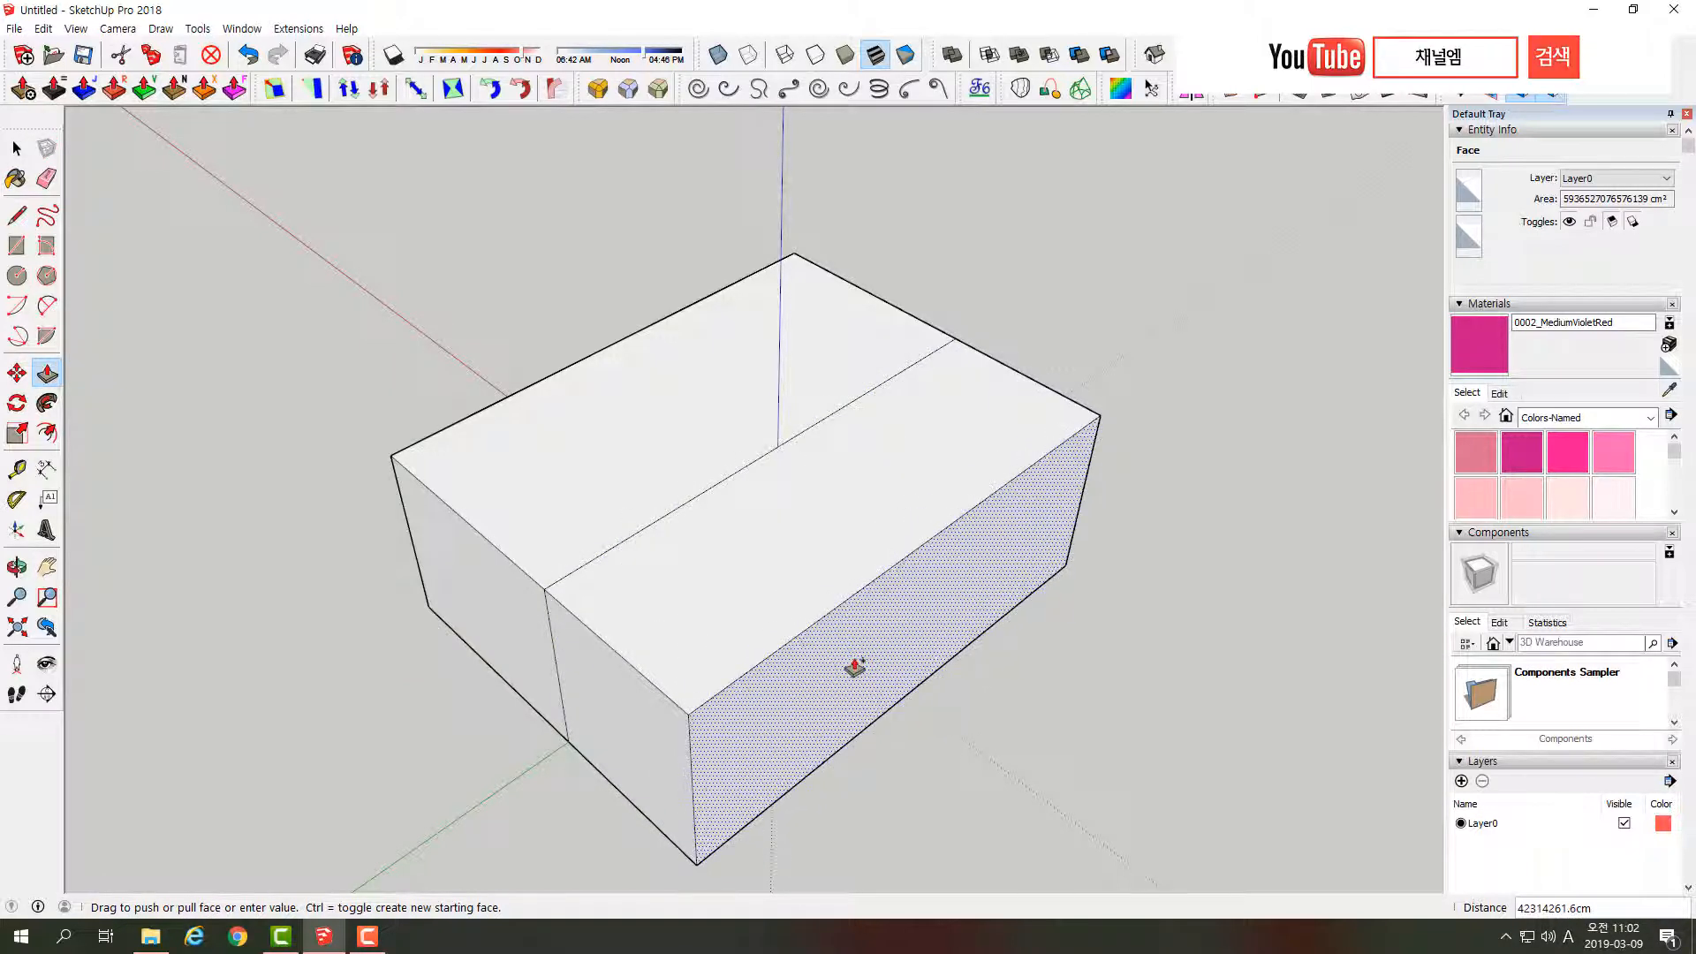
click(854, 666)
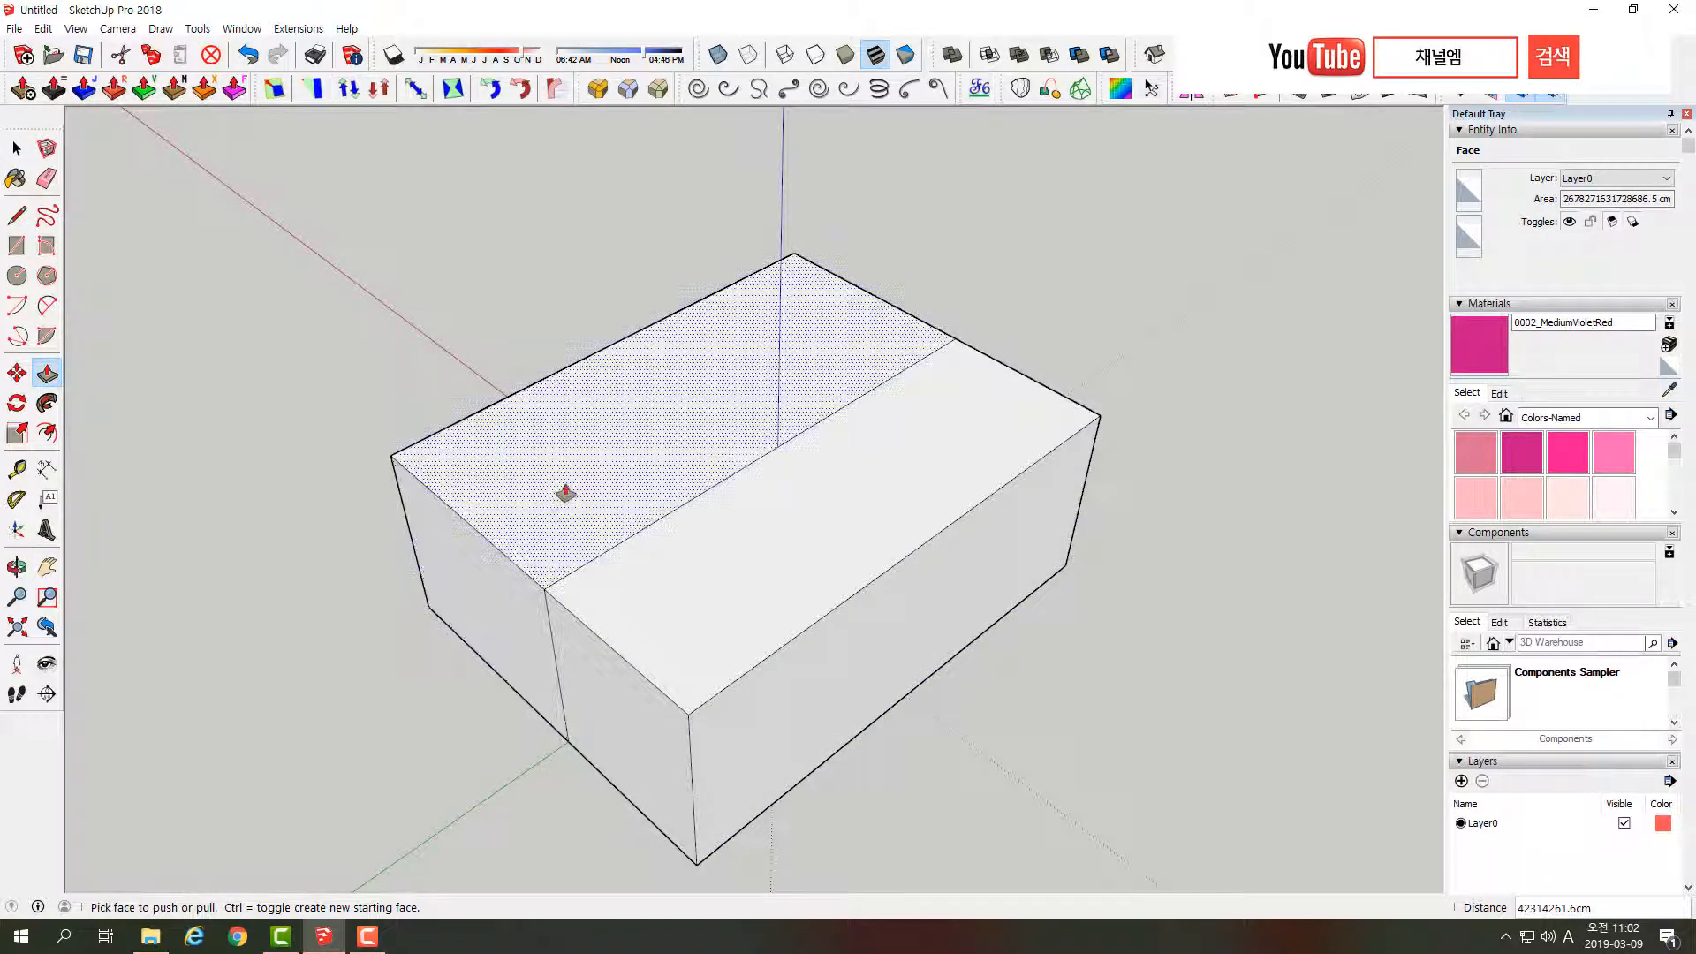
- Raise the back half of the top about 23,065,497 cm, and raise the front half to the same height as a new starting face
click(565, 492)
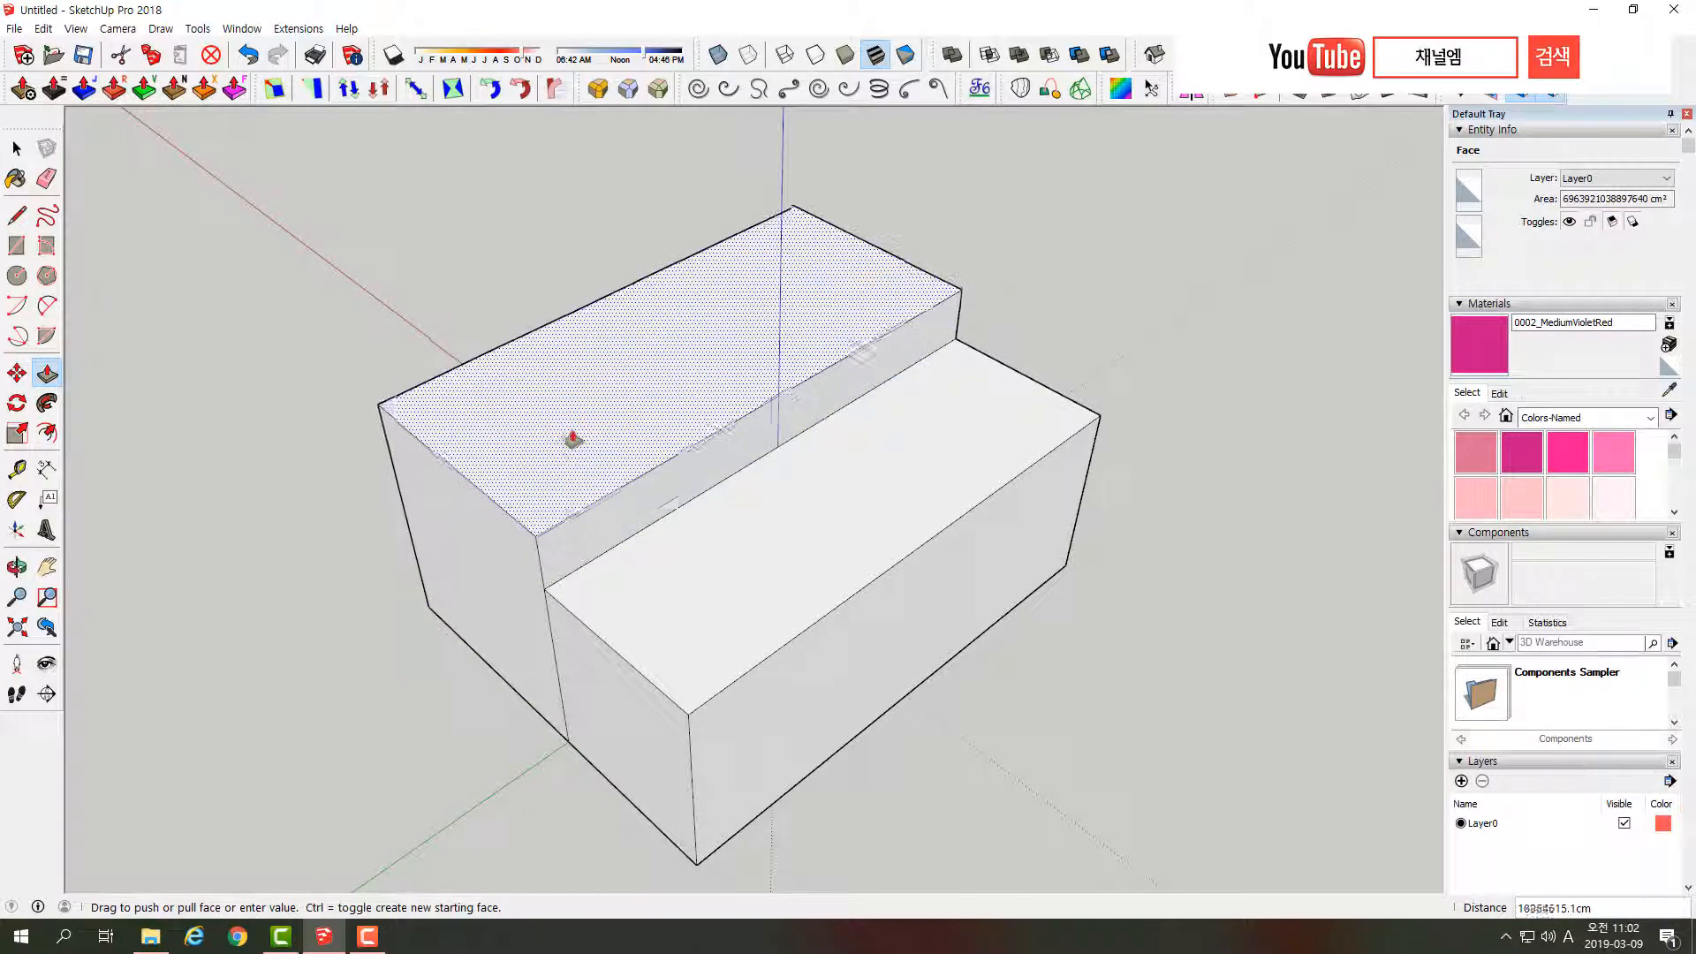
click(574, 404)
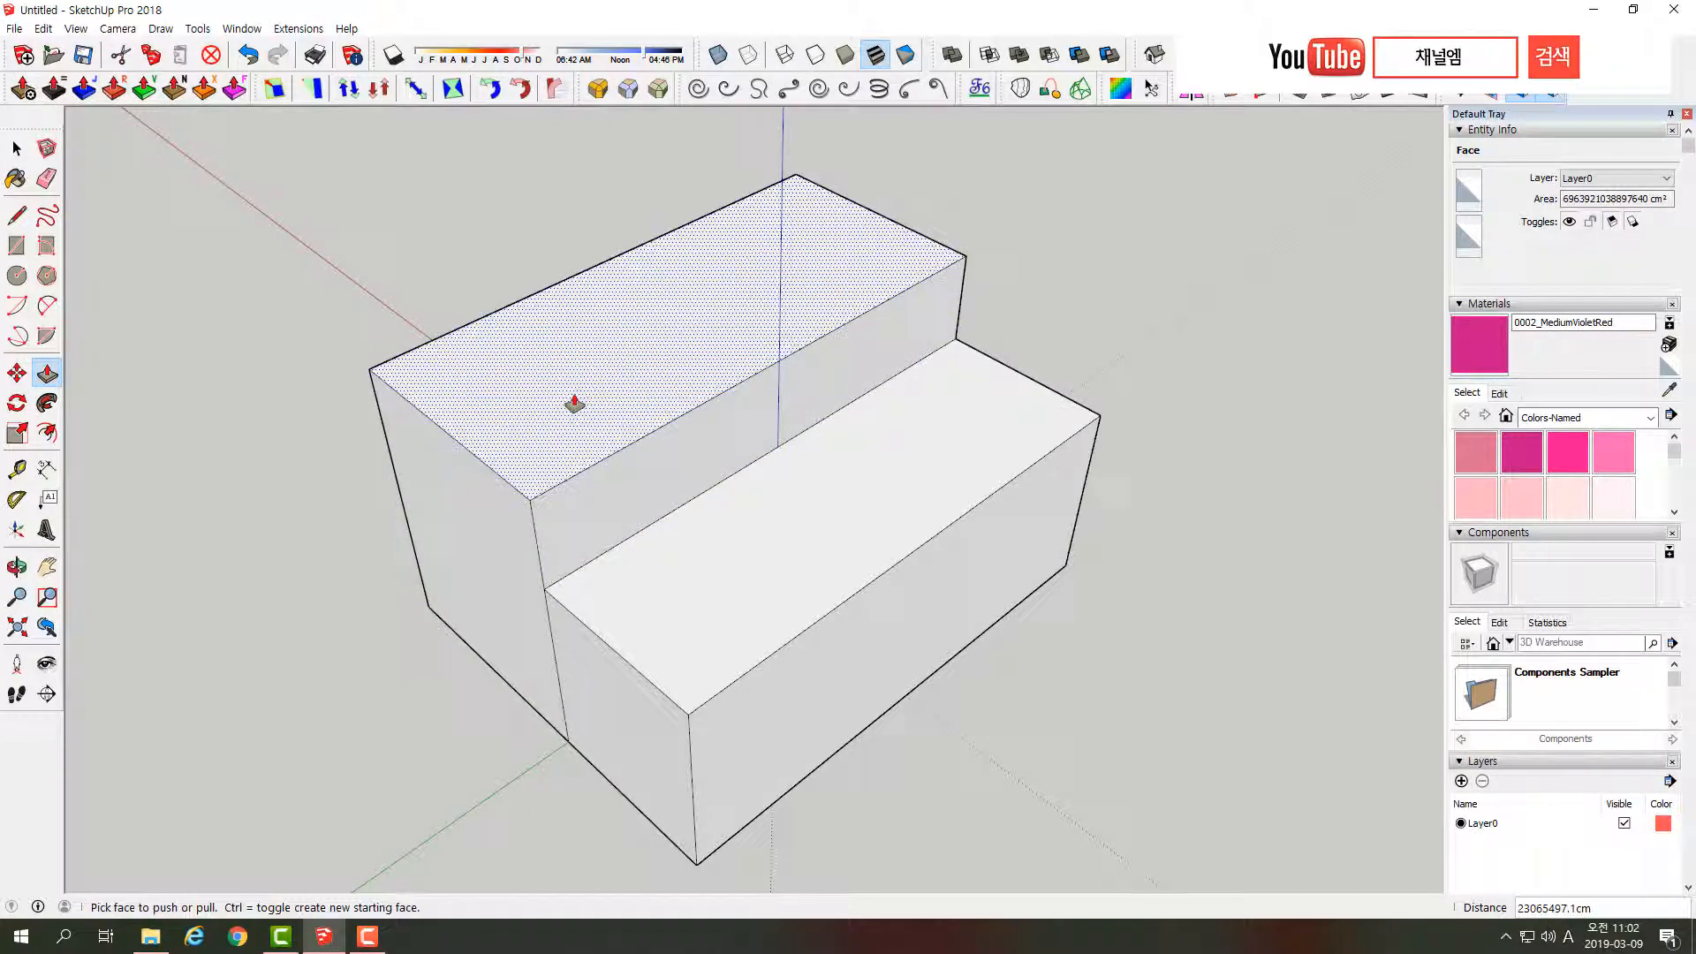
click(694, 590)
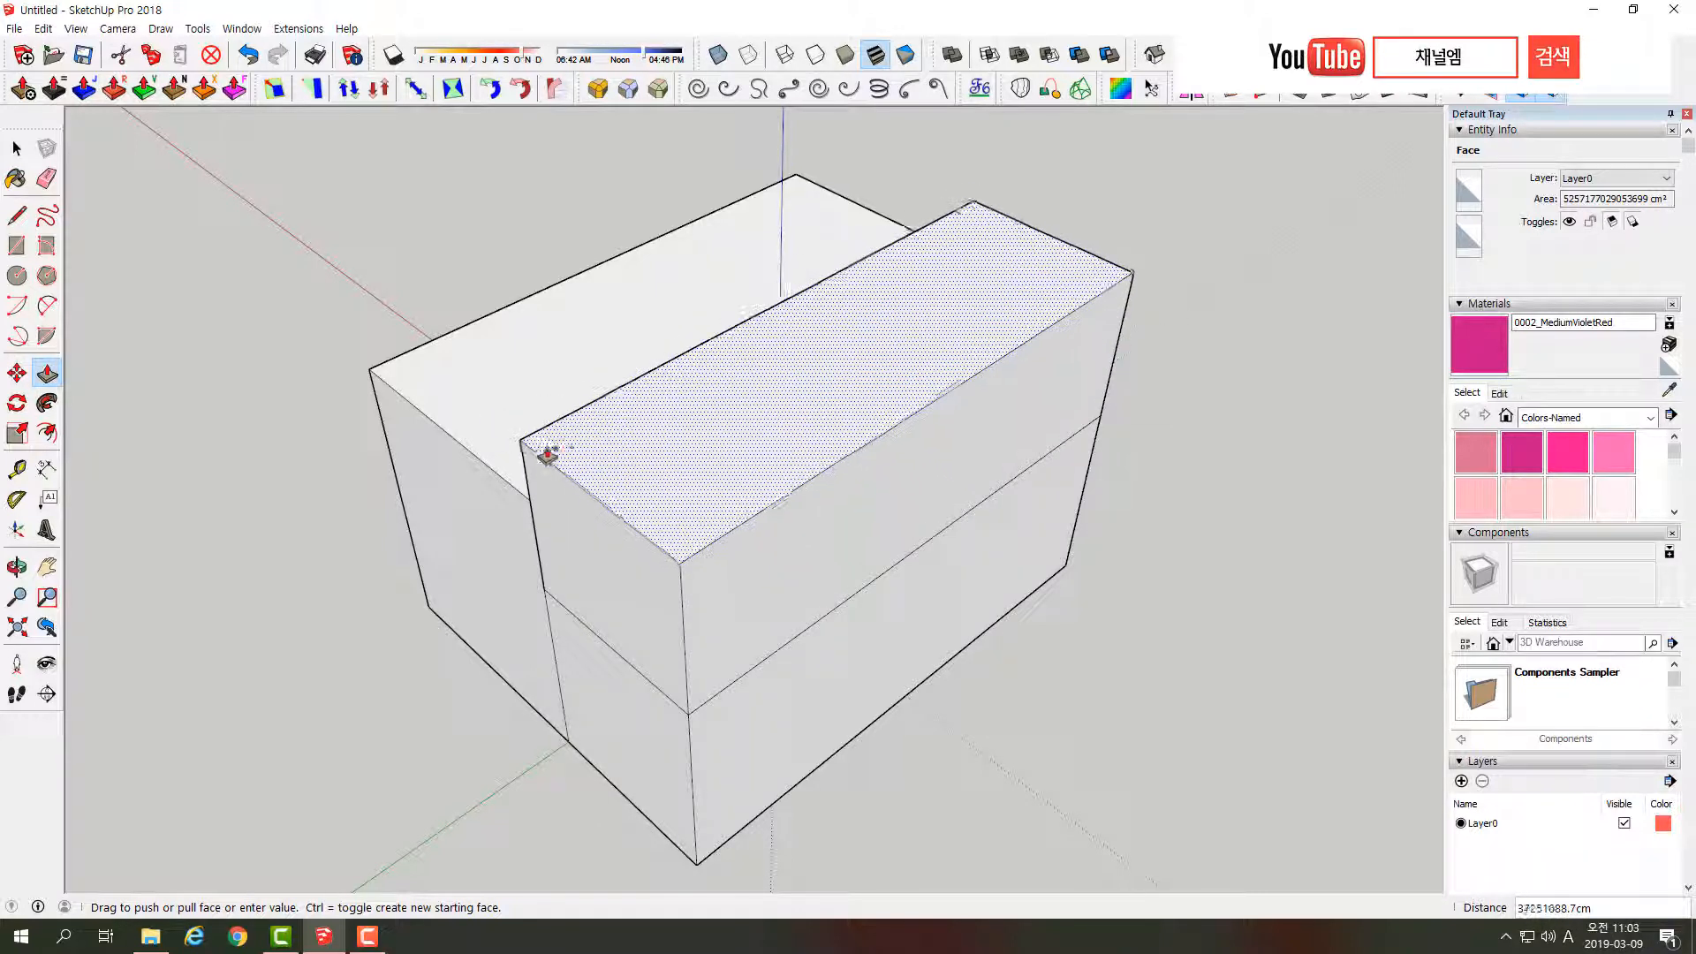
click(491, 417)
- Pull the upper block's end face outward along the green axis and its long side face outward about 44,830,010 cm
middle_drag(548, 575, 910, 345)
middle_drag(787, 360, 701, 353)
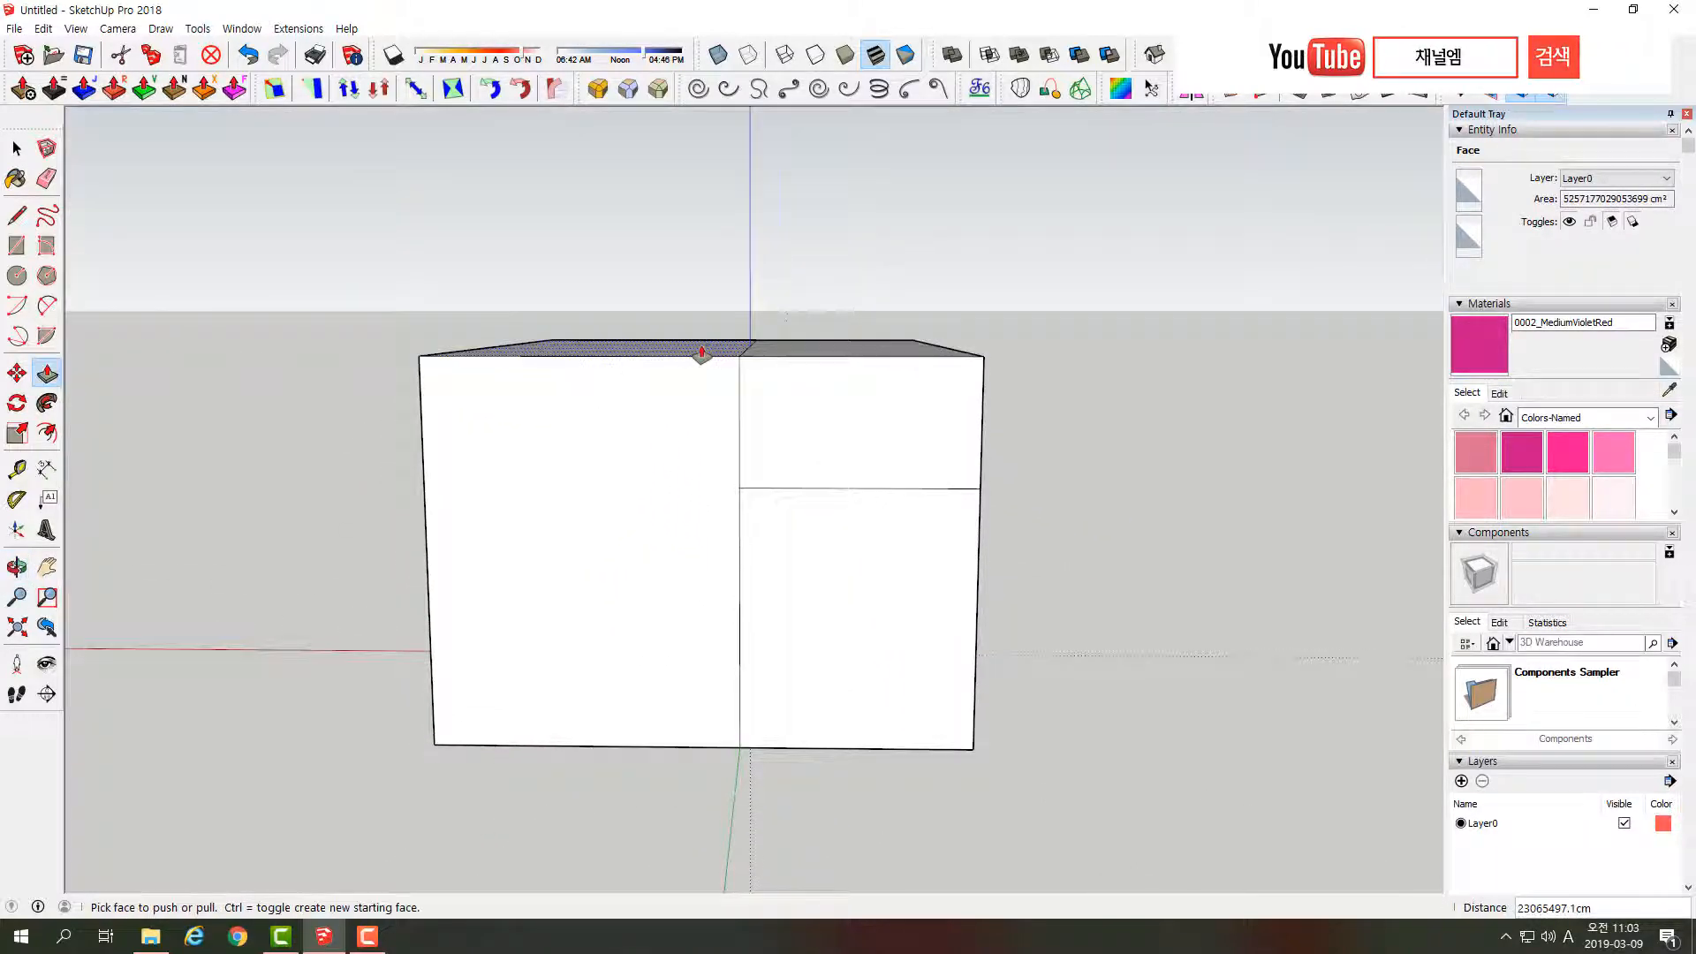
middle_drag(777, 393, 556, 519)
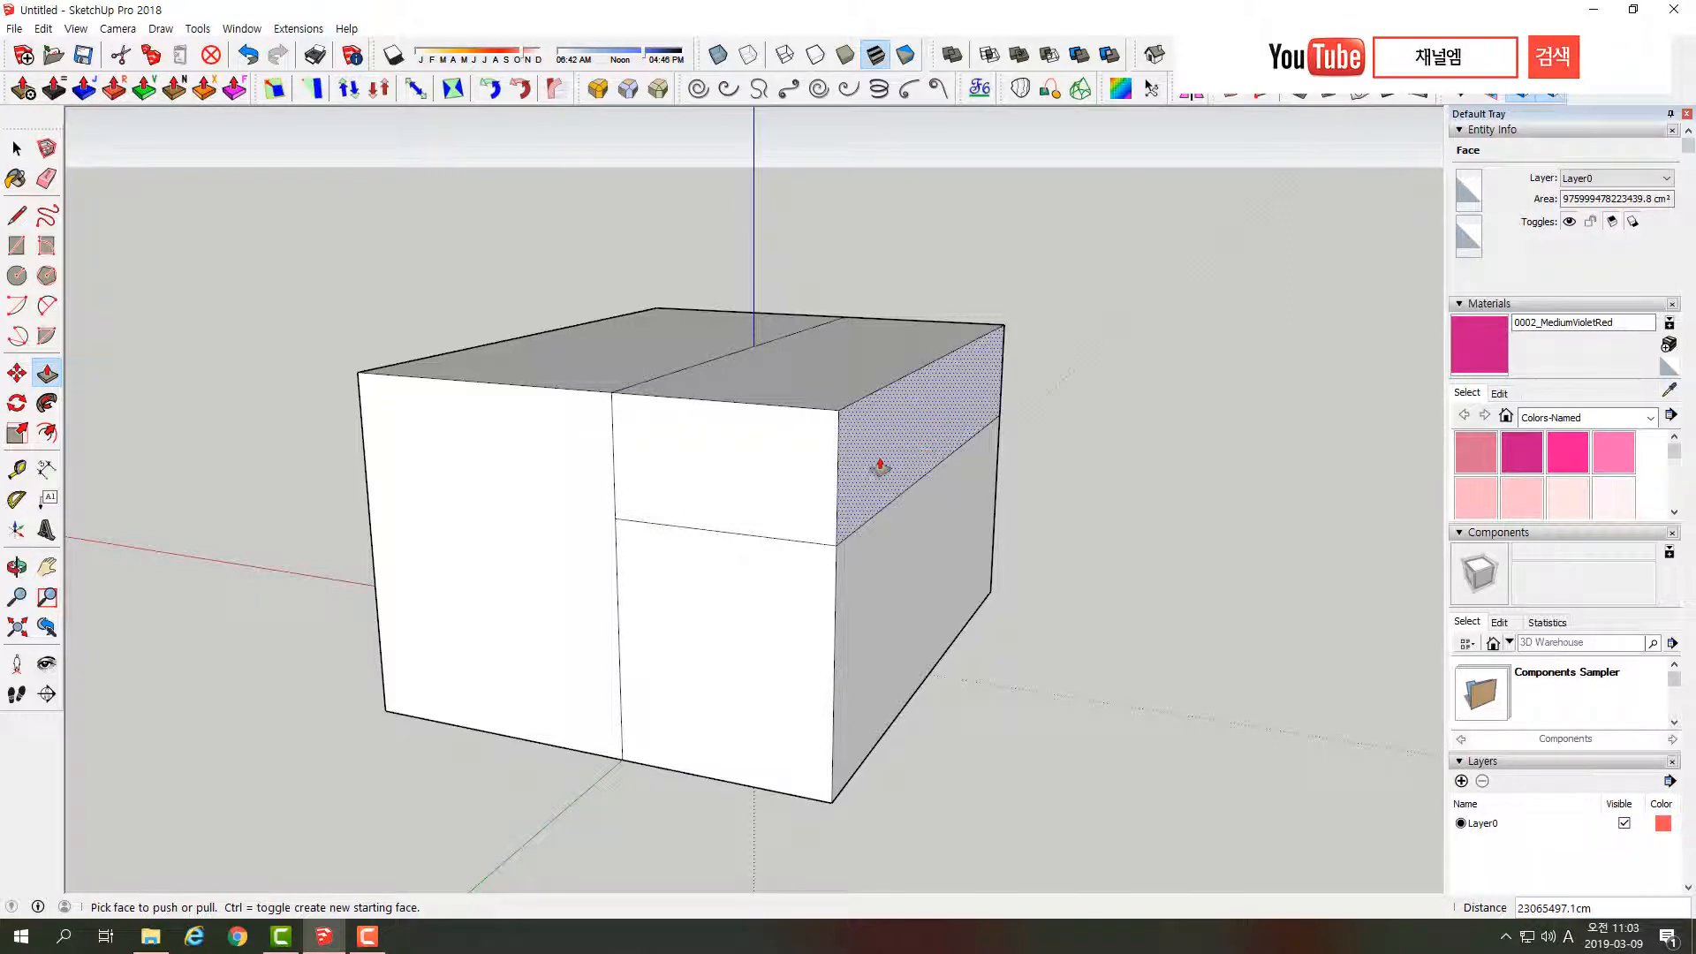
drag(721, 476, 570, 567)
middle_drag(571, 567, 806, 519)
drag(806, 519, 1015, 579)
- Examine the overhanging upper block and the edges between the pulled faces from several angles
middle_drag(1015, 580, 976, 379)
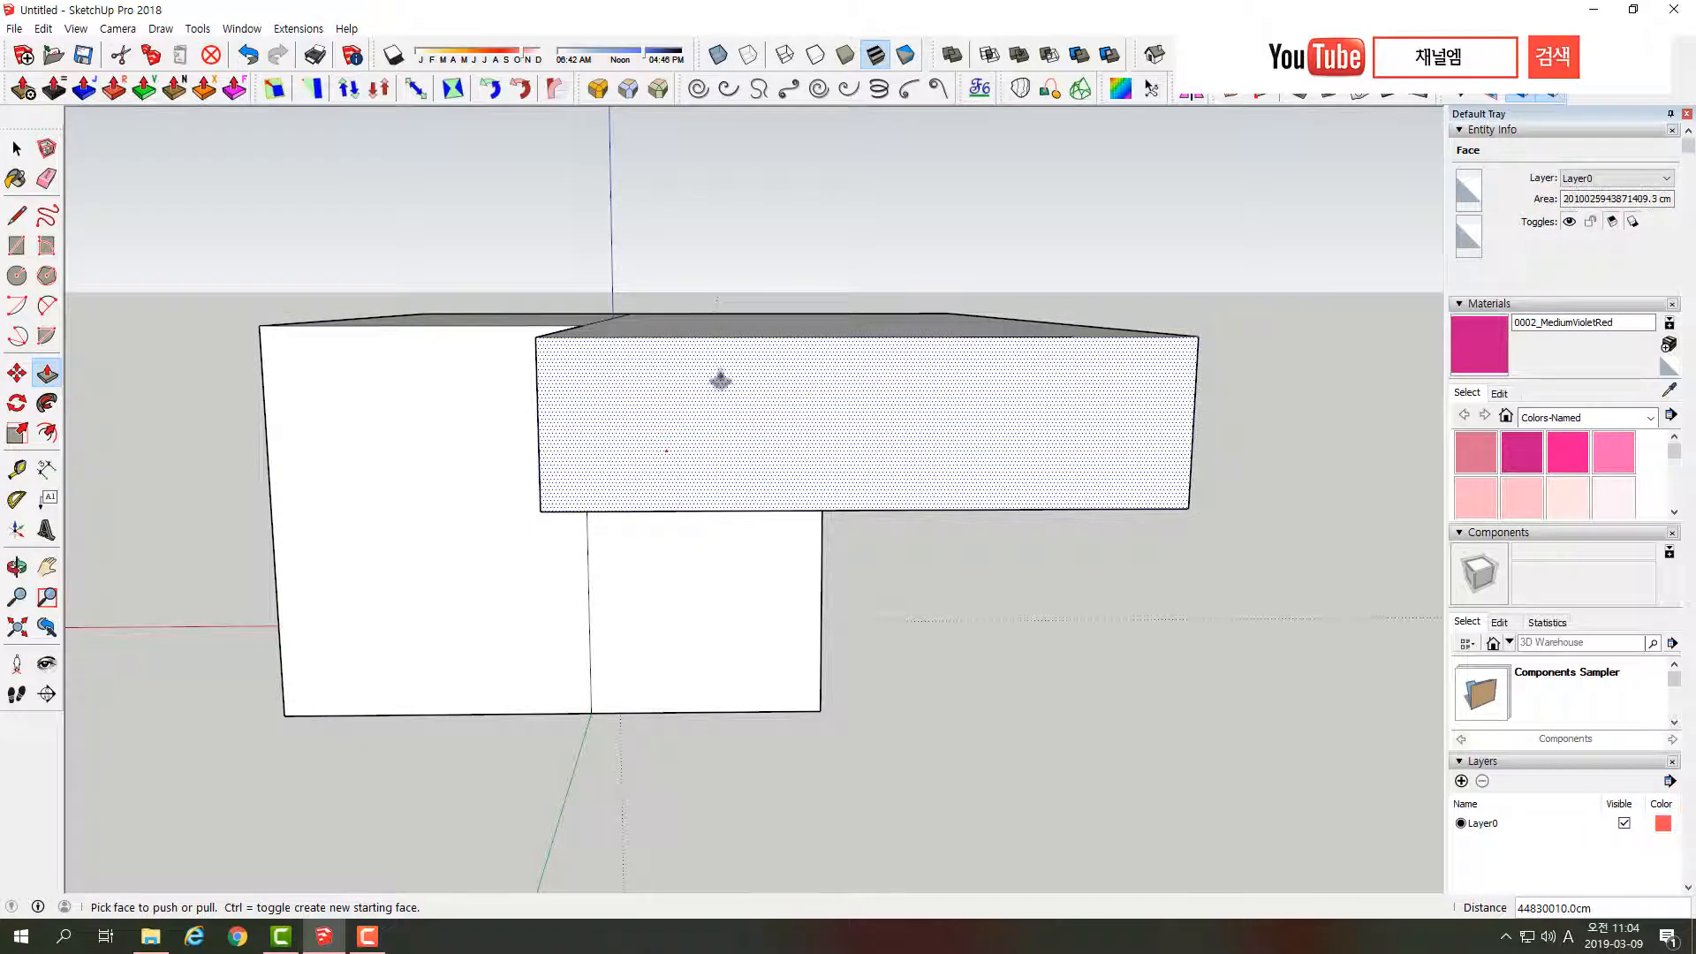
middle_drag(908, 333, 541, 469)
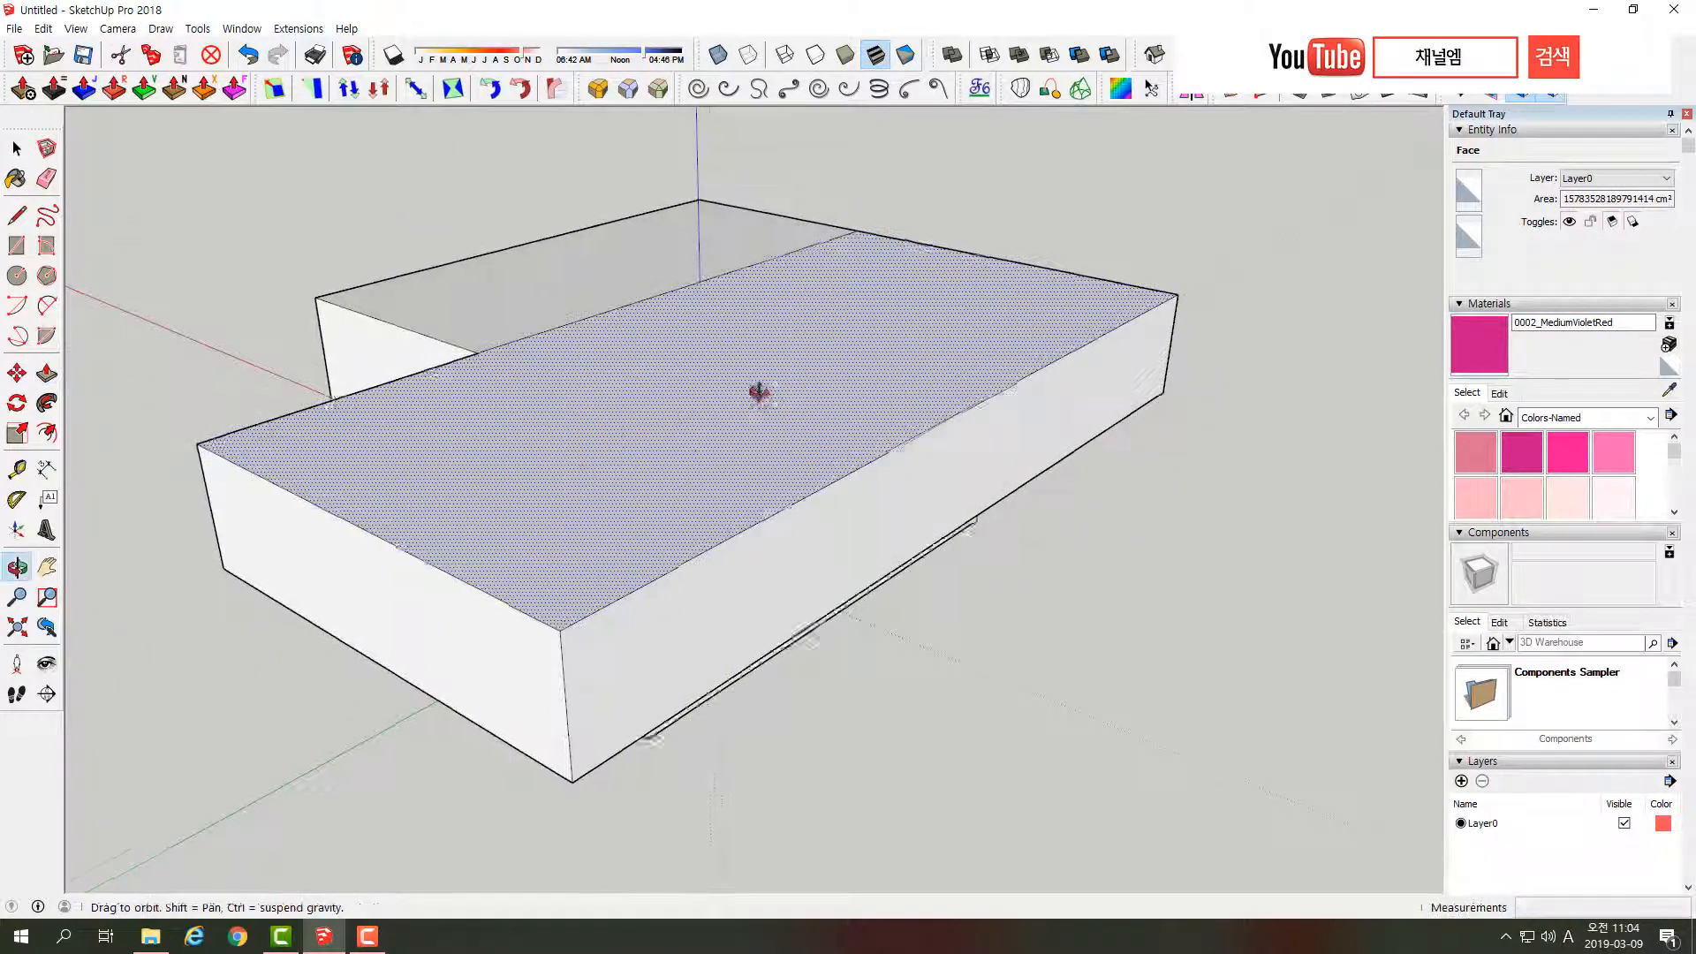
scroll(621, 481, up, 3)
middle_drag(616, 412, 772, 442)
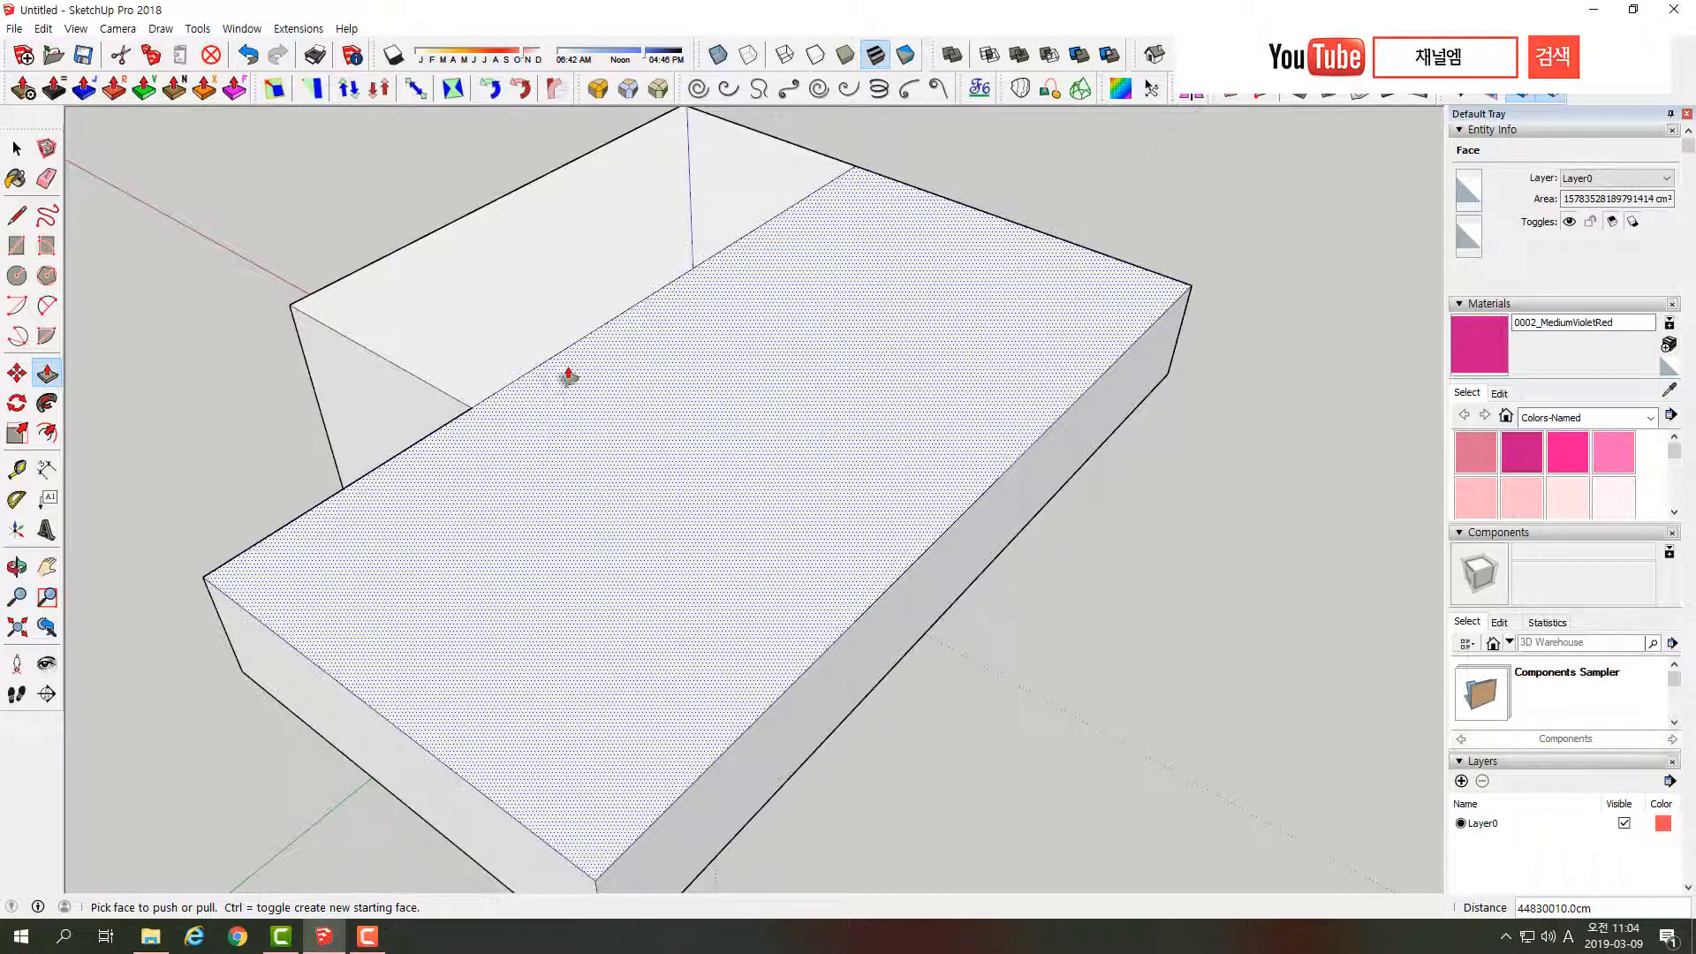
middle_drag(578, 474, 785, 500)
scroll(726, 591, up, 2)
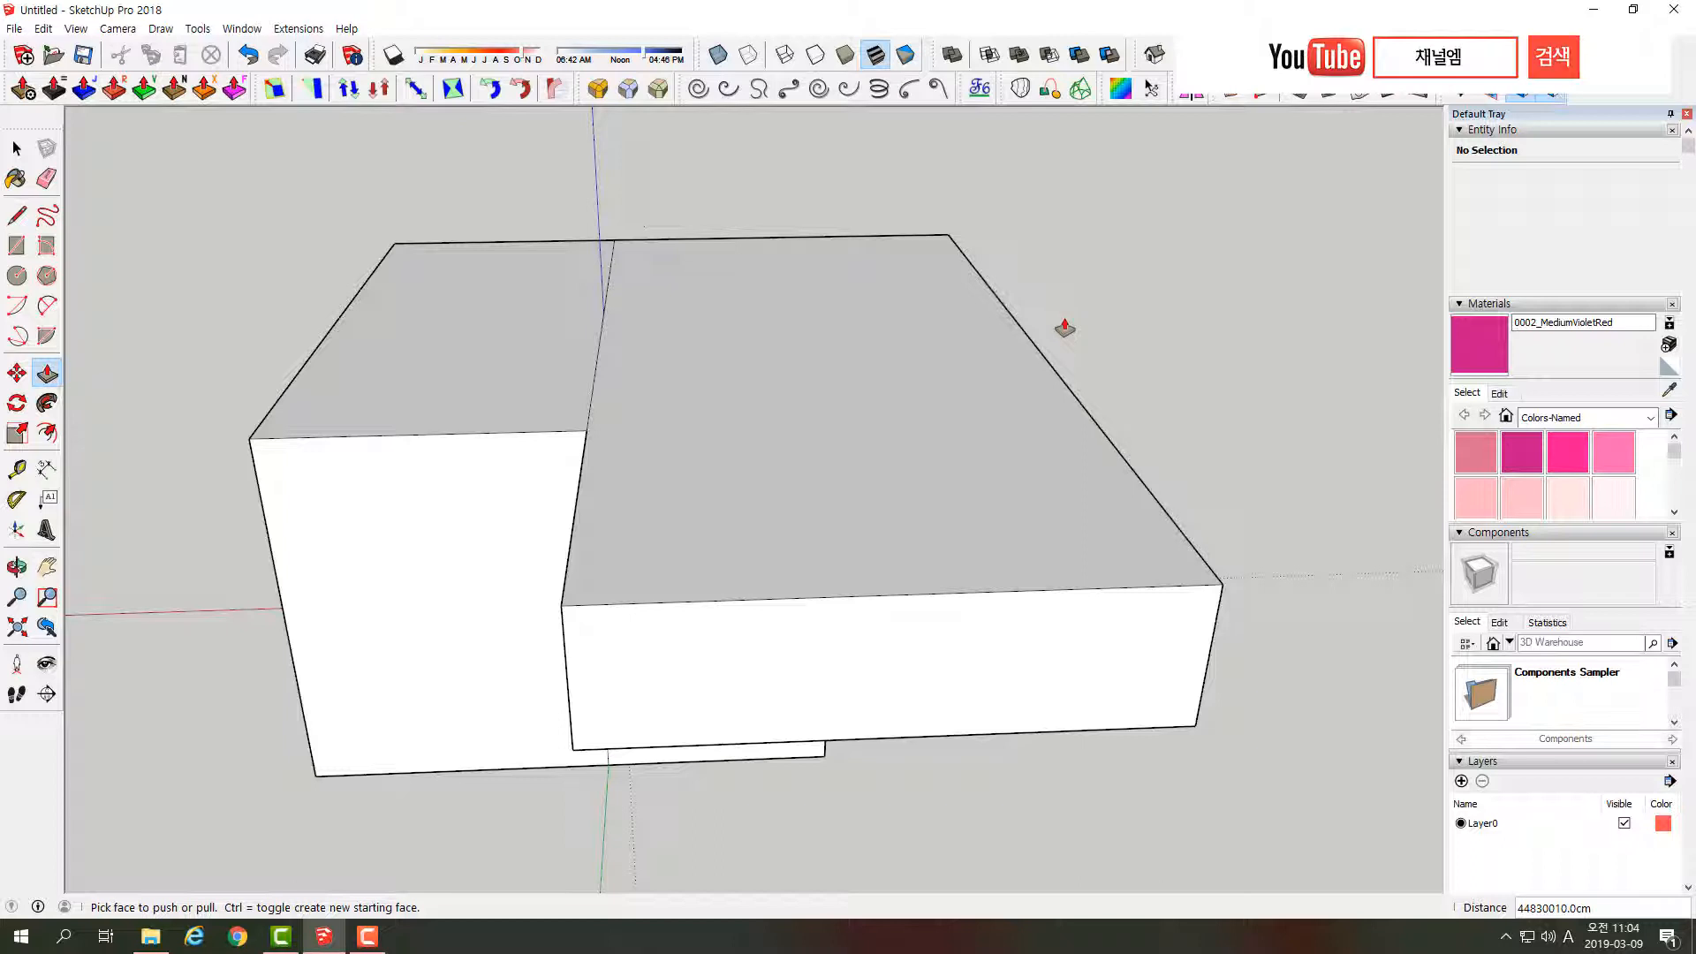
click(871, 416)
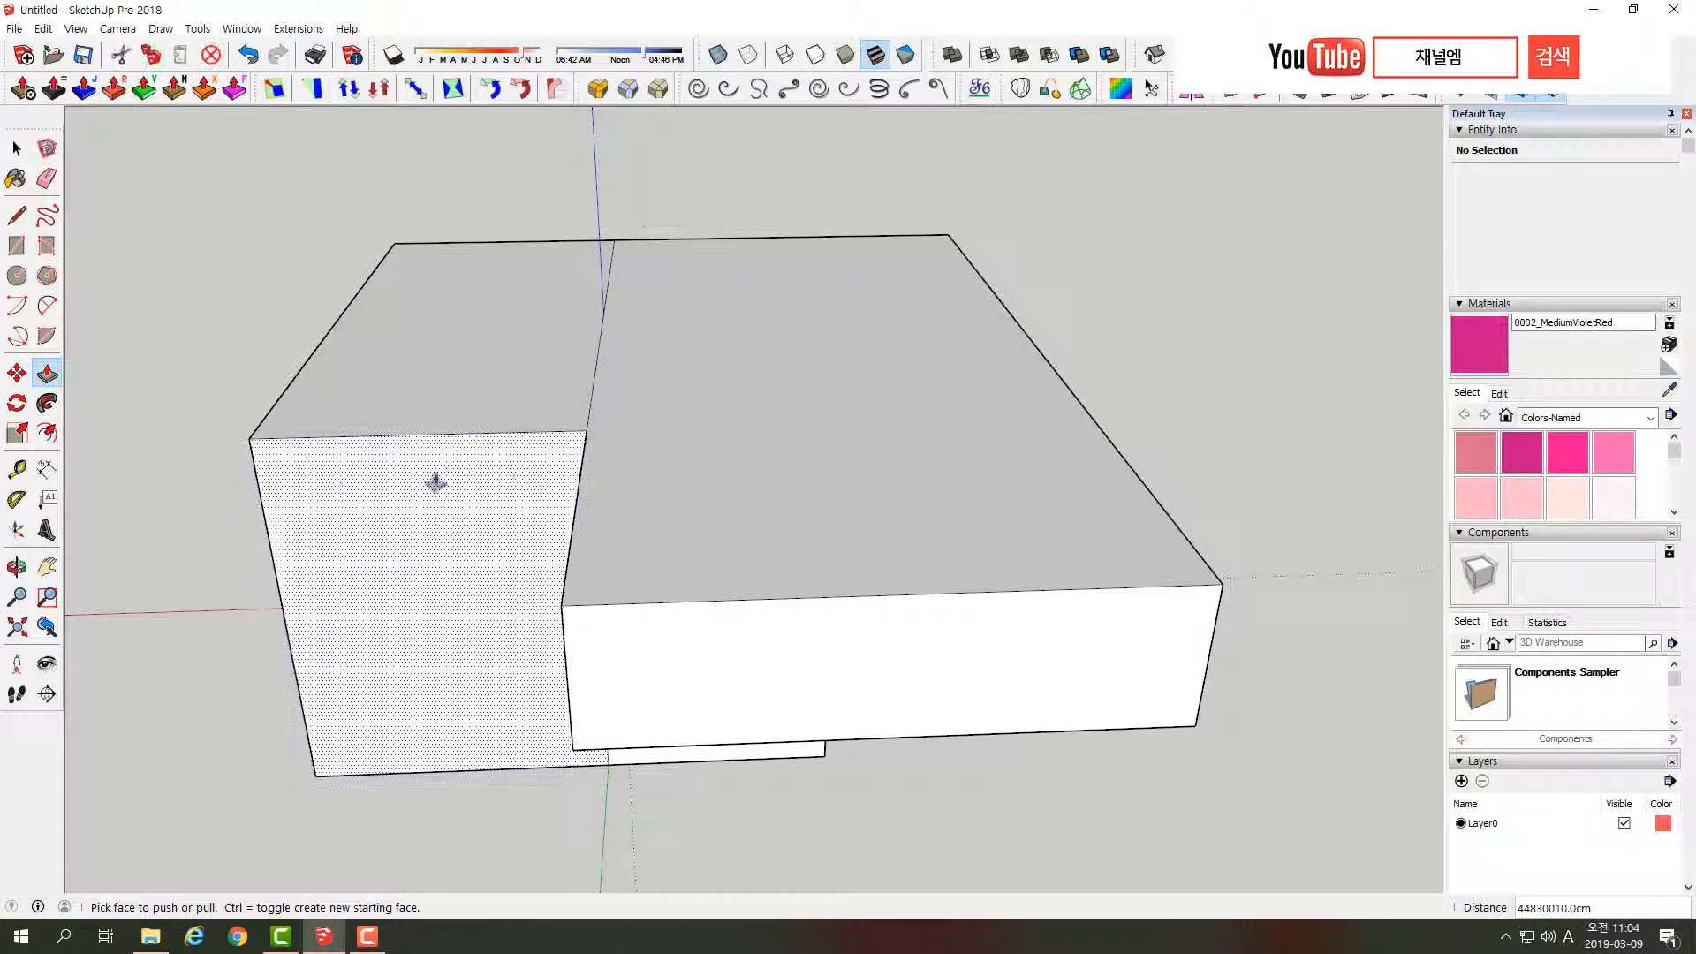
scroll(565, 459, down, 3)
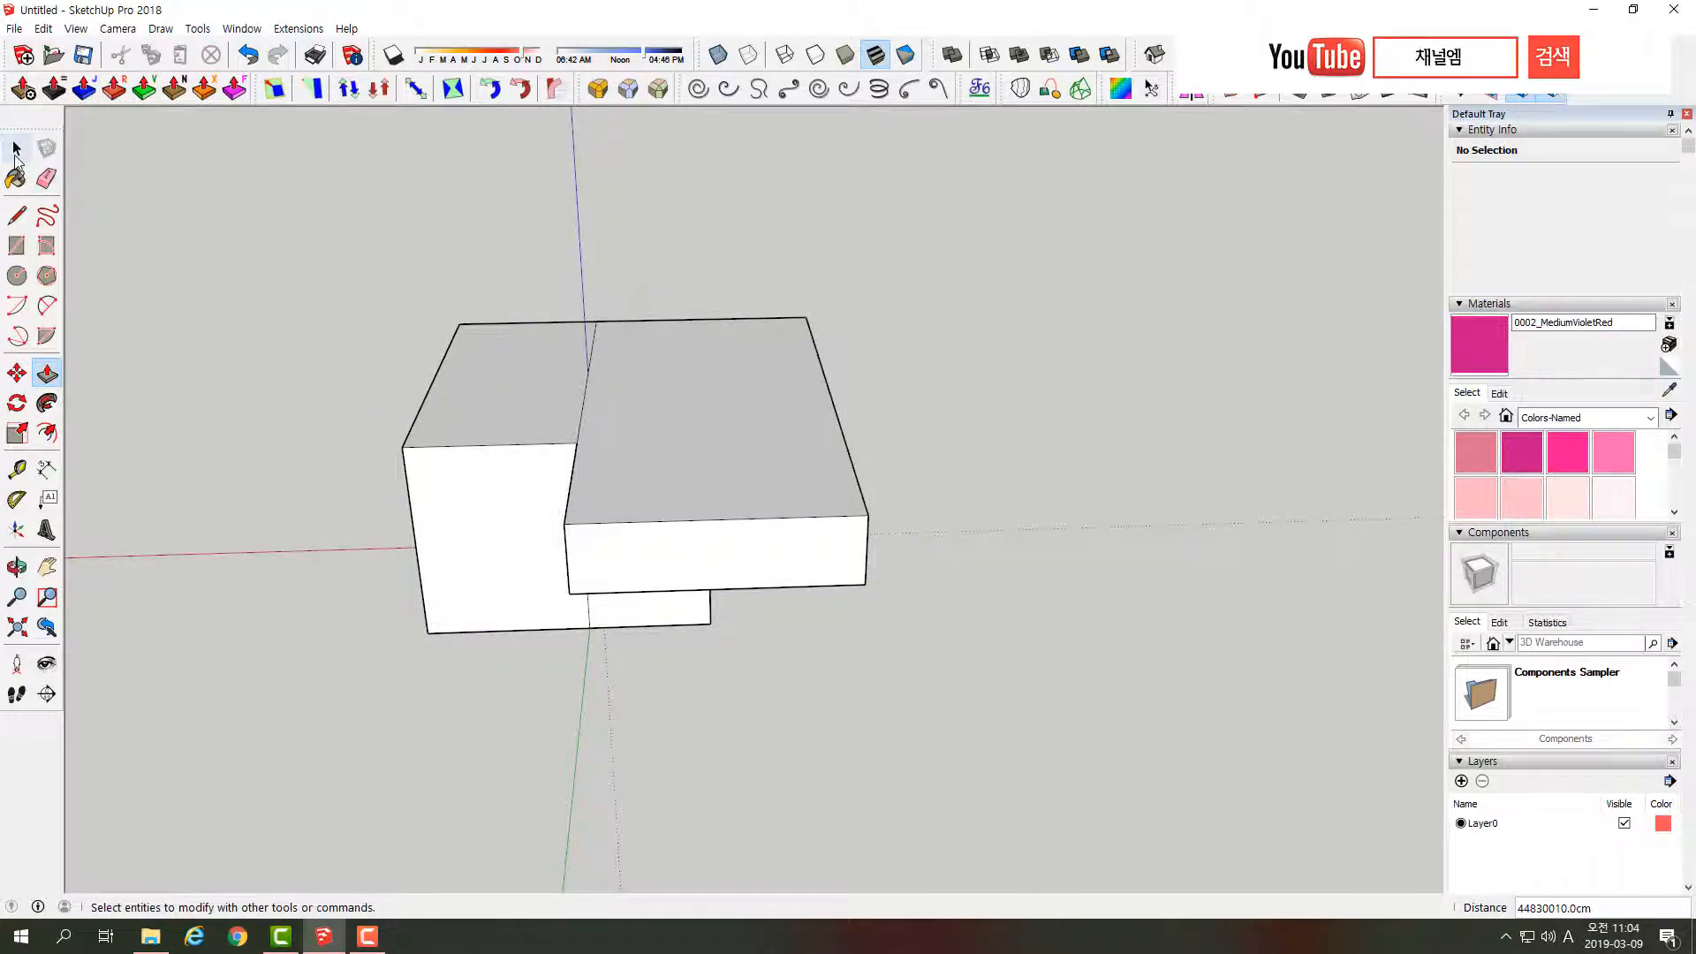
- Select the whole solid with one selection window and delete it
click(16, 152)
drag(333, 263, 957, 686)
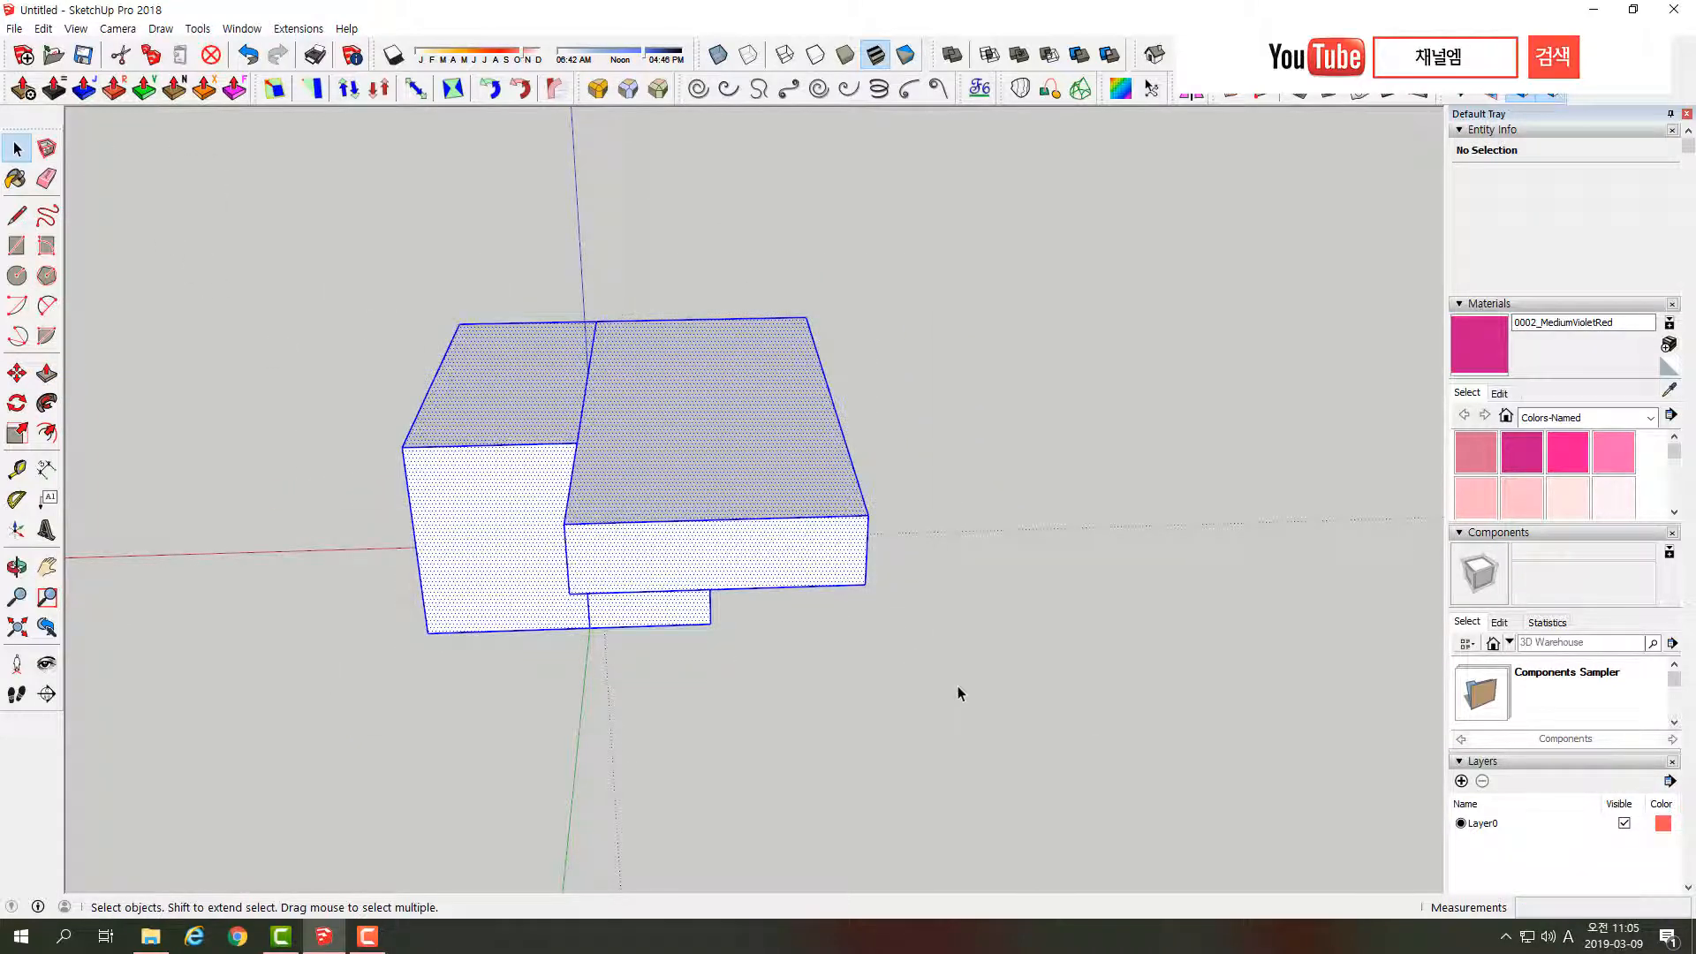
key(Delete)
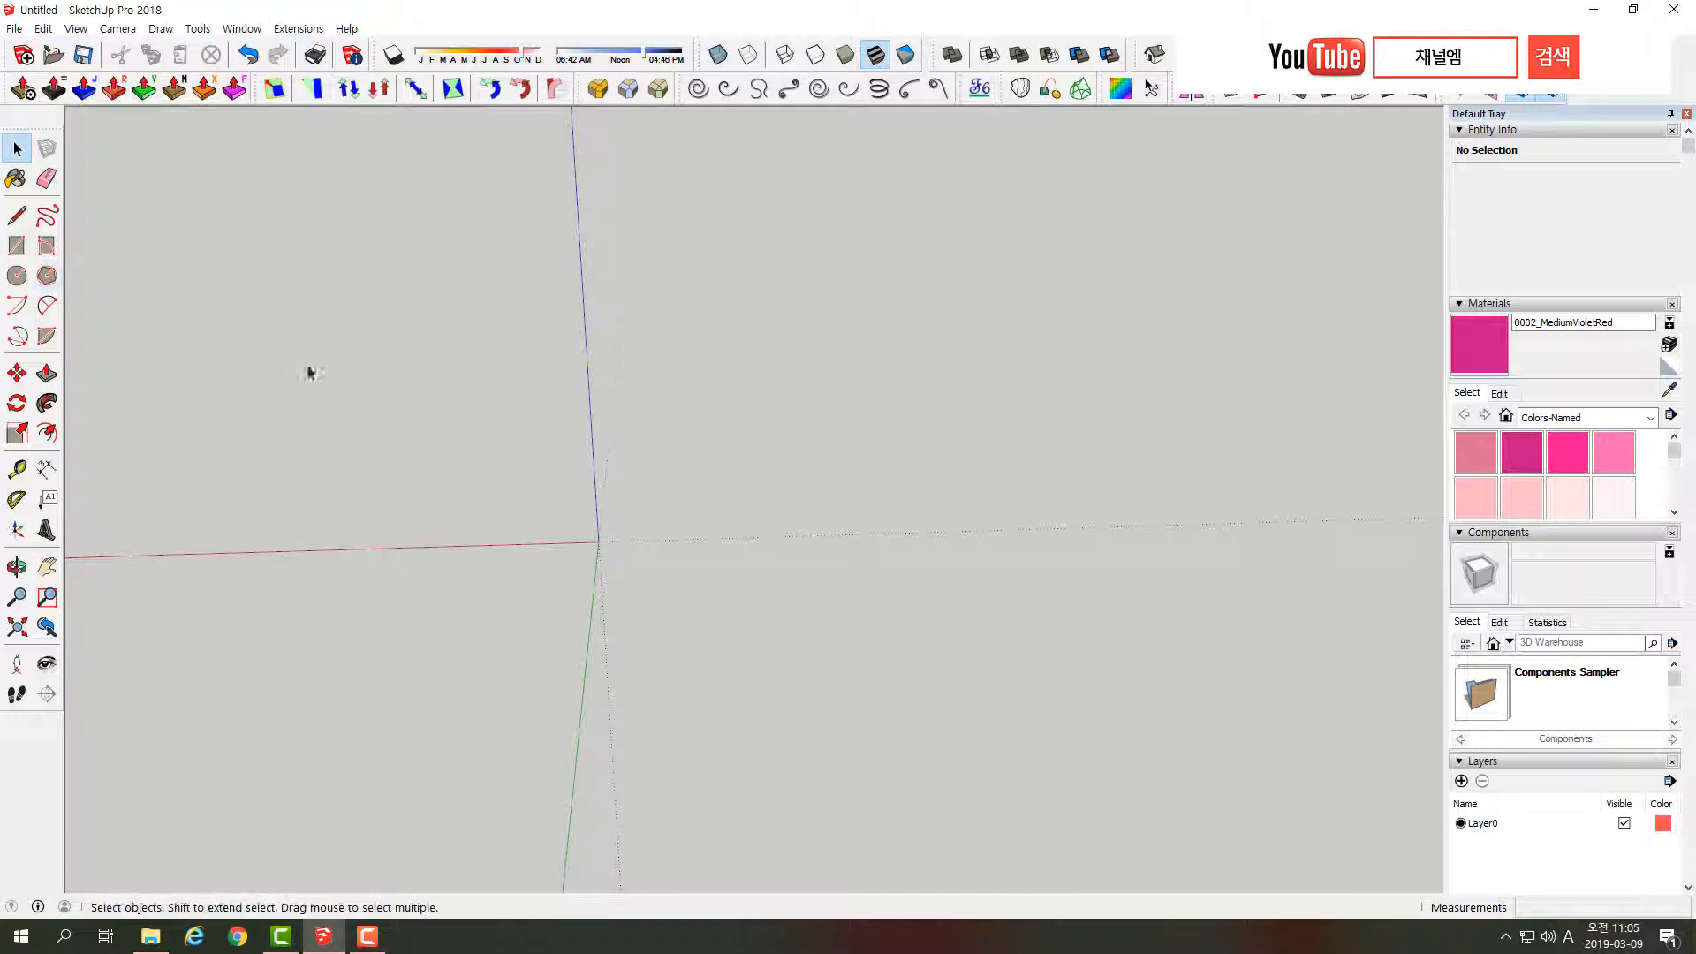
- Draw a new rectangle on the ground with one corner at the origin
key(r)
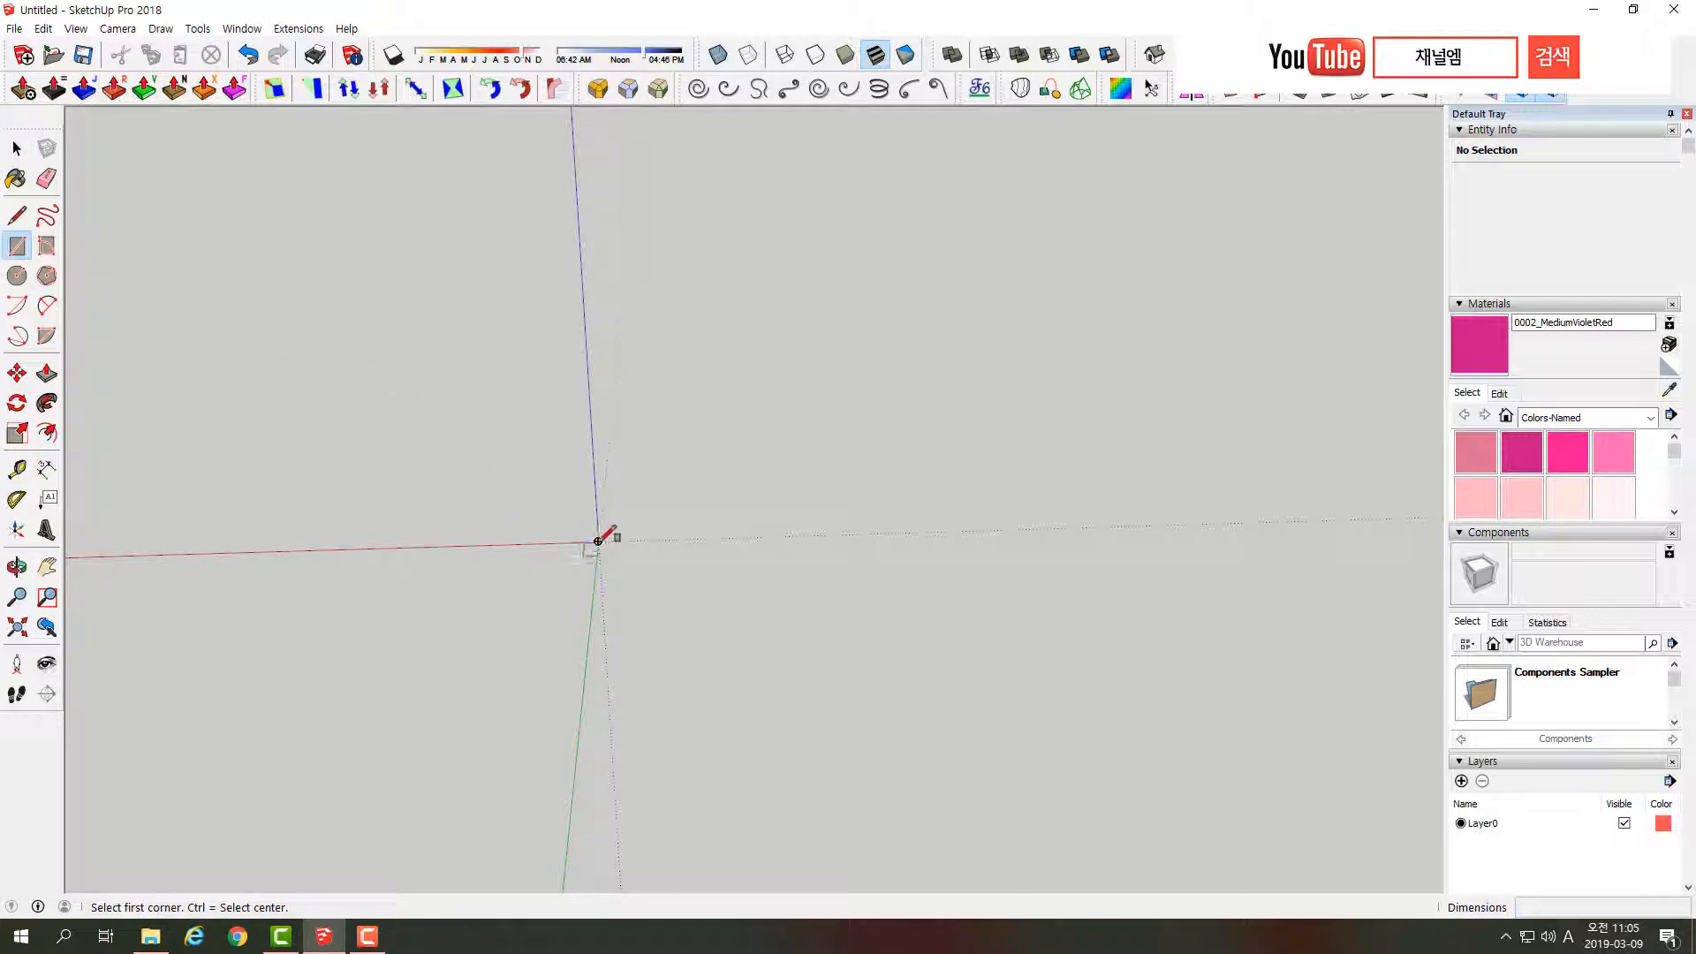
click(598, 541)
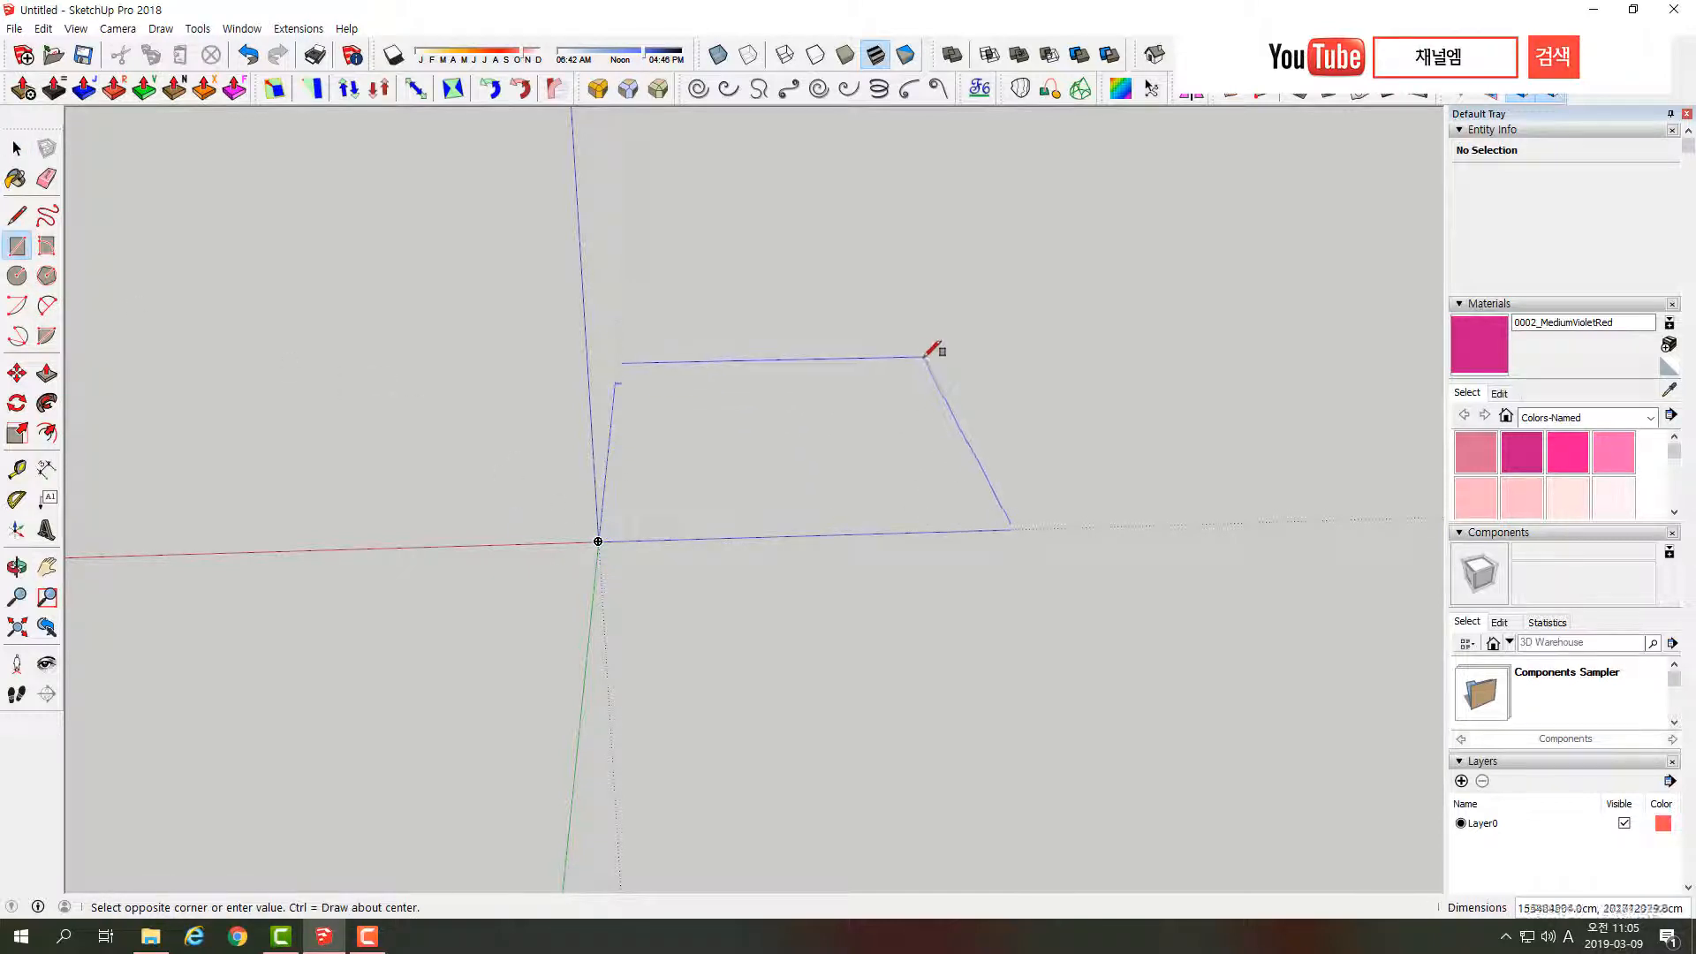
click(927, 355)
- Select the rectangle's face together with its edges and make them a group
middle_drag(969, 464, 701, 534)
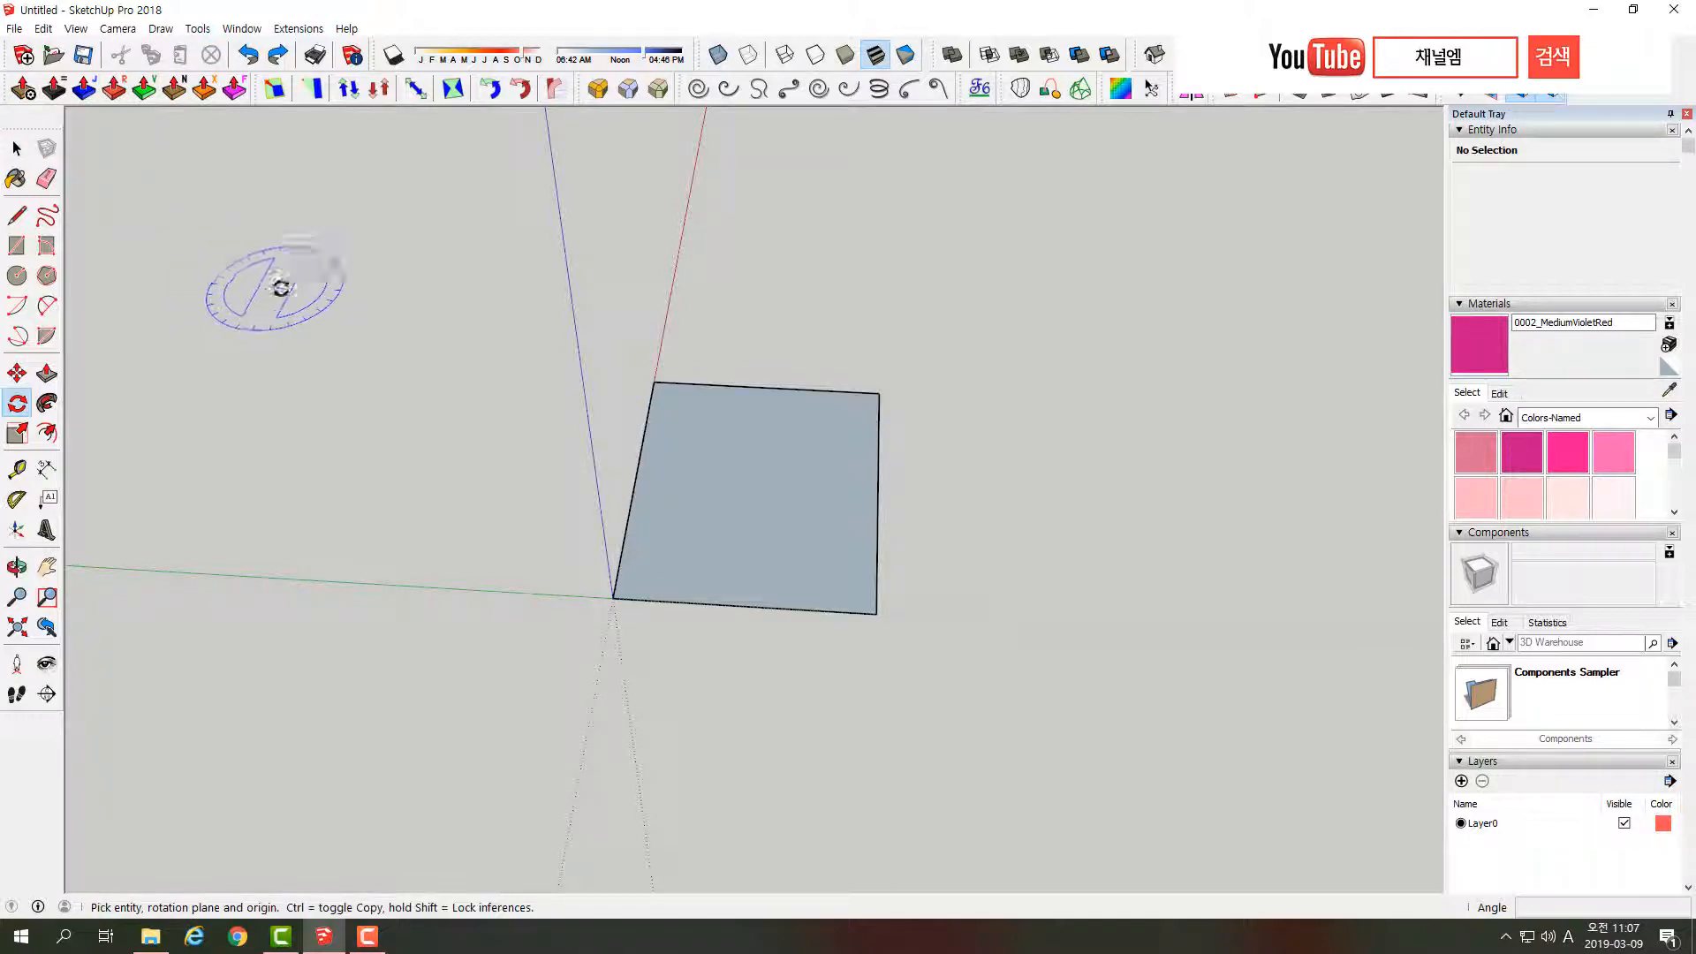
key(space)
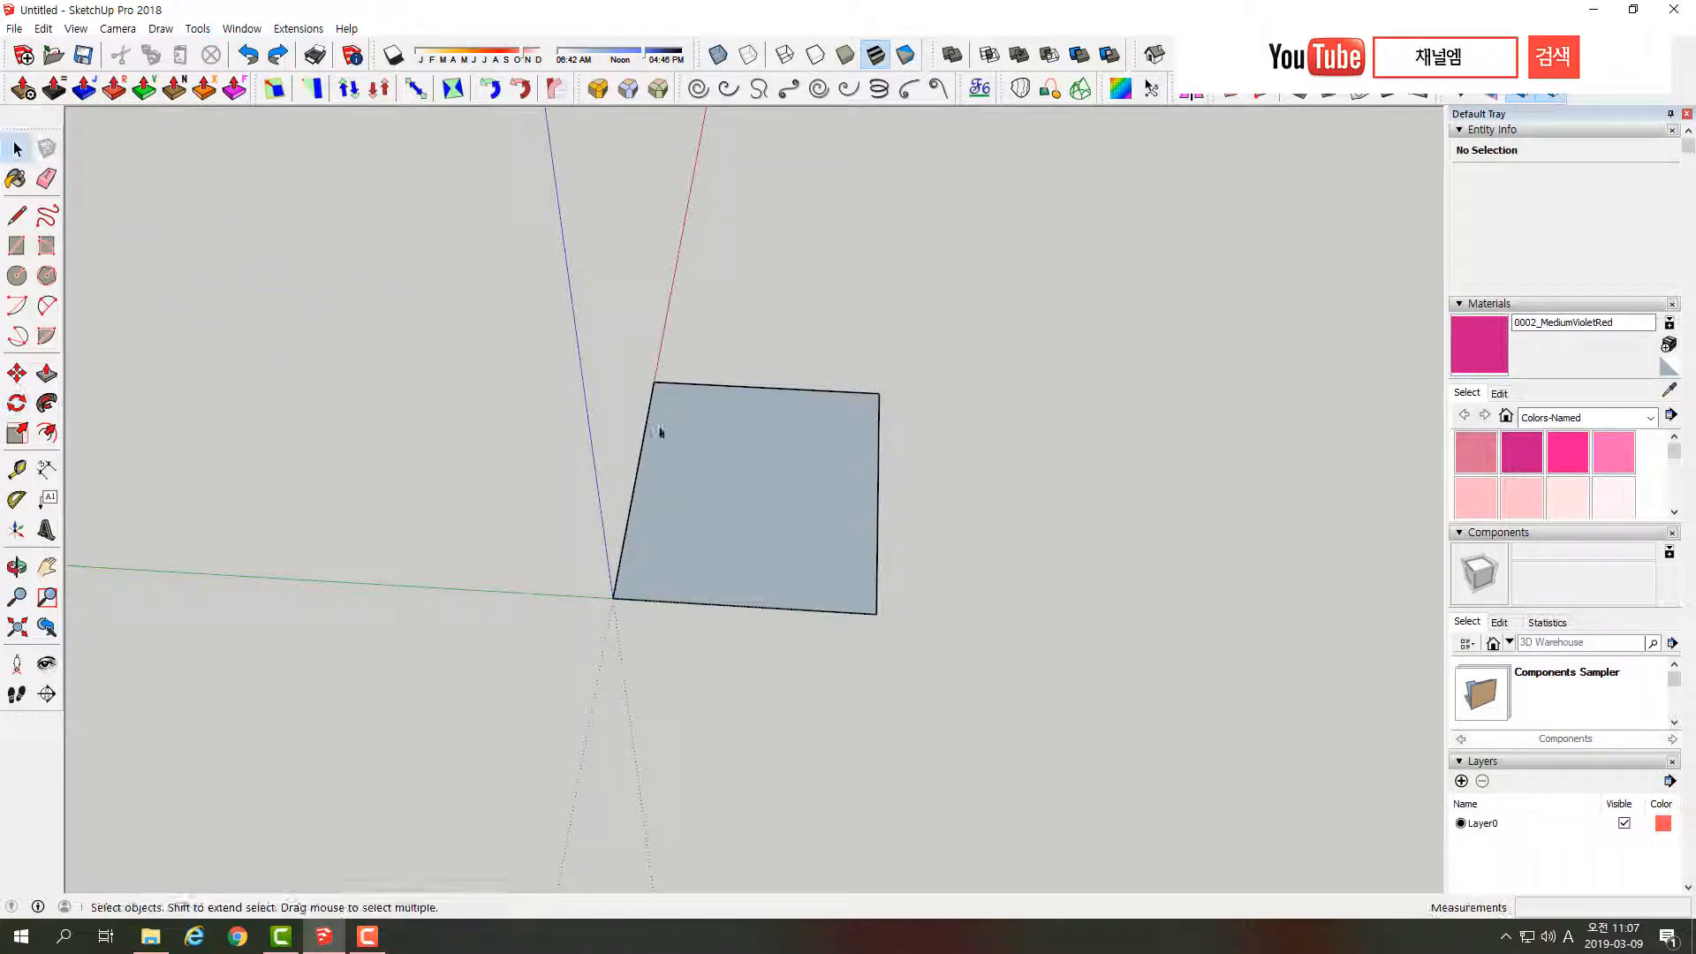
click(740, 462)
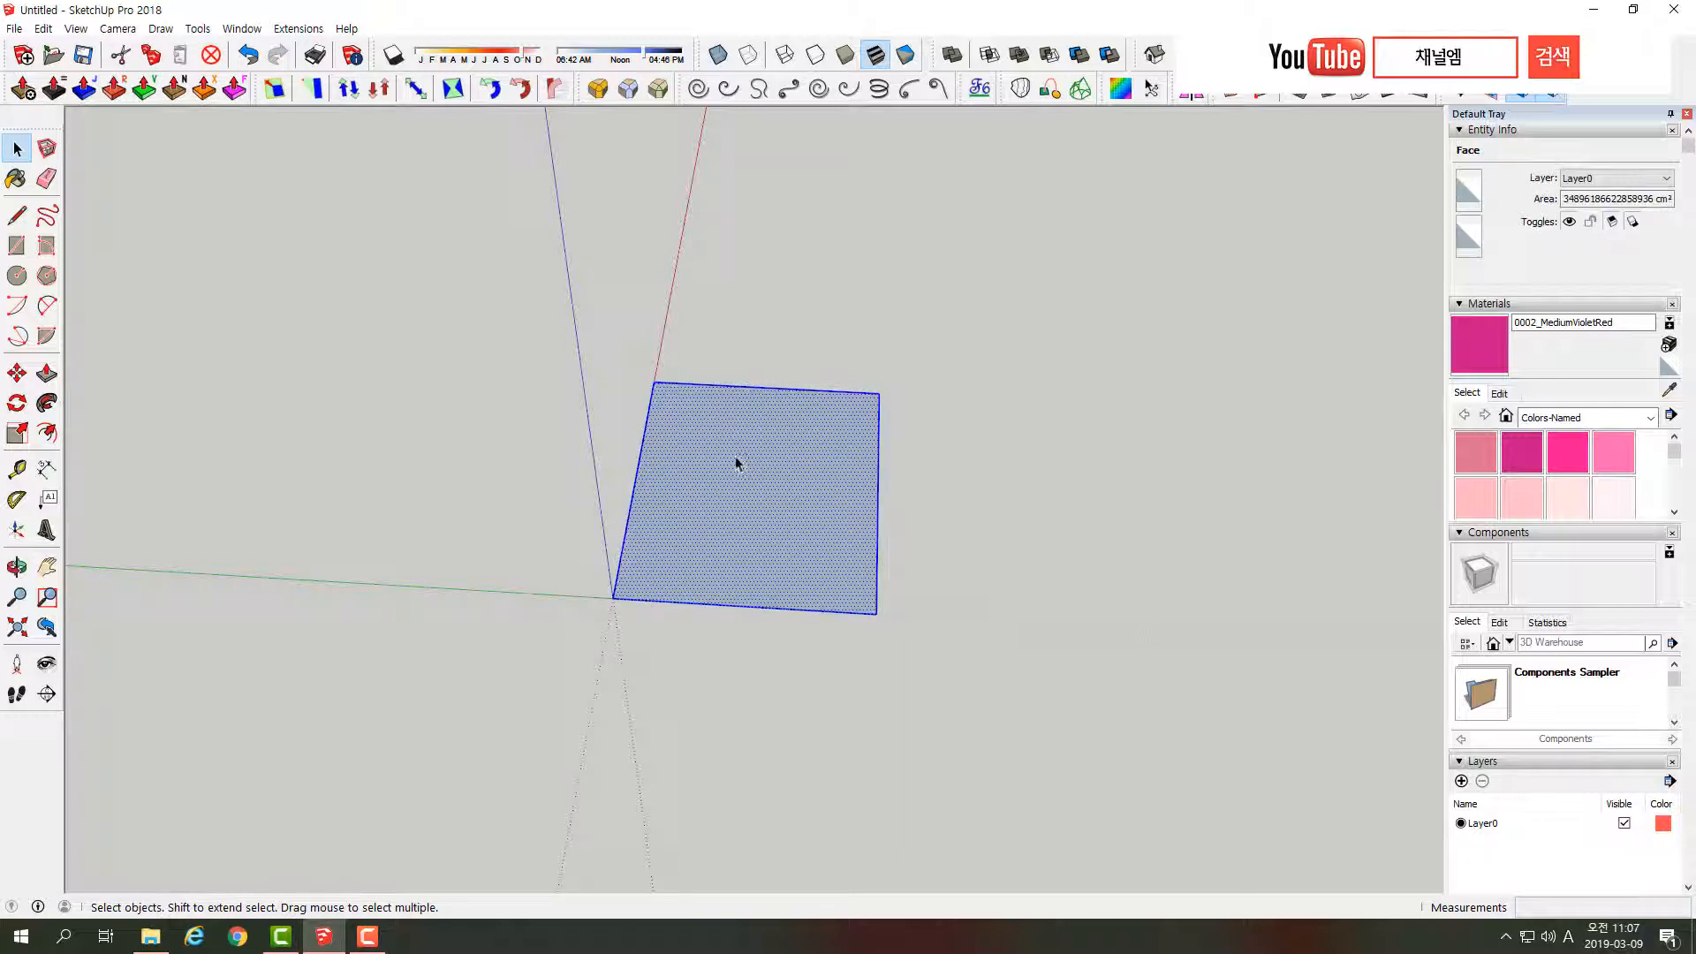
double_click(735, 456)
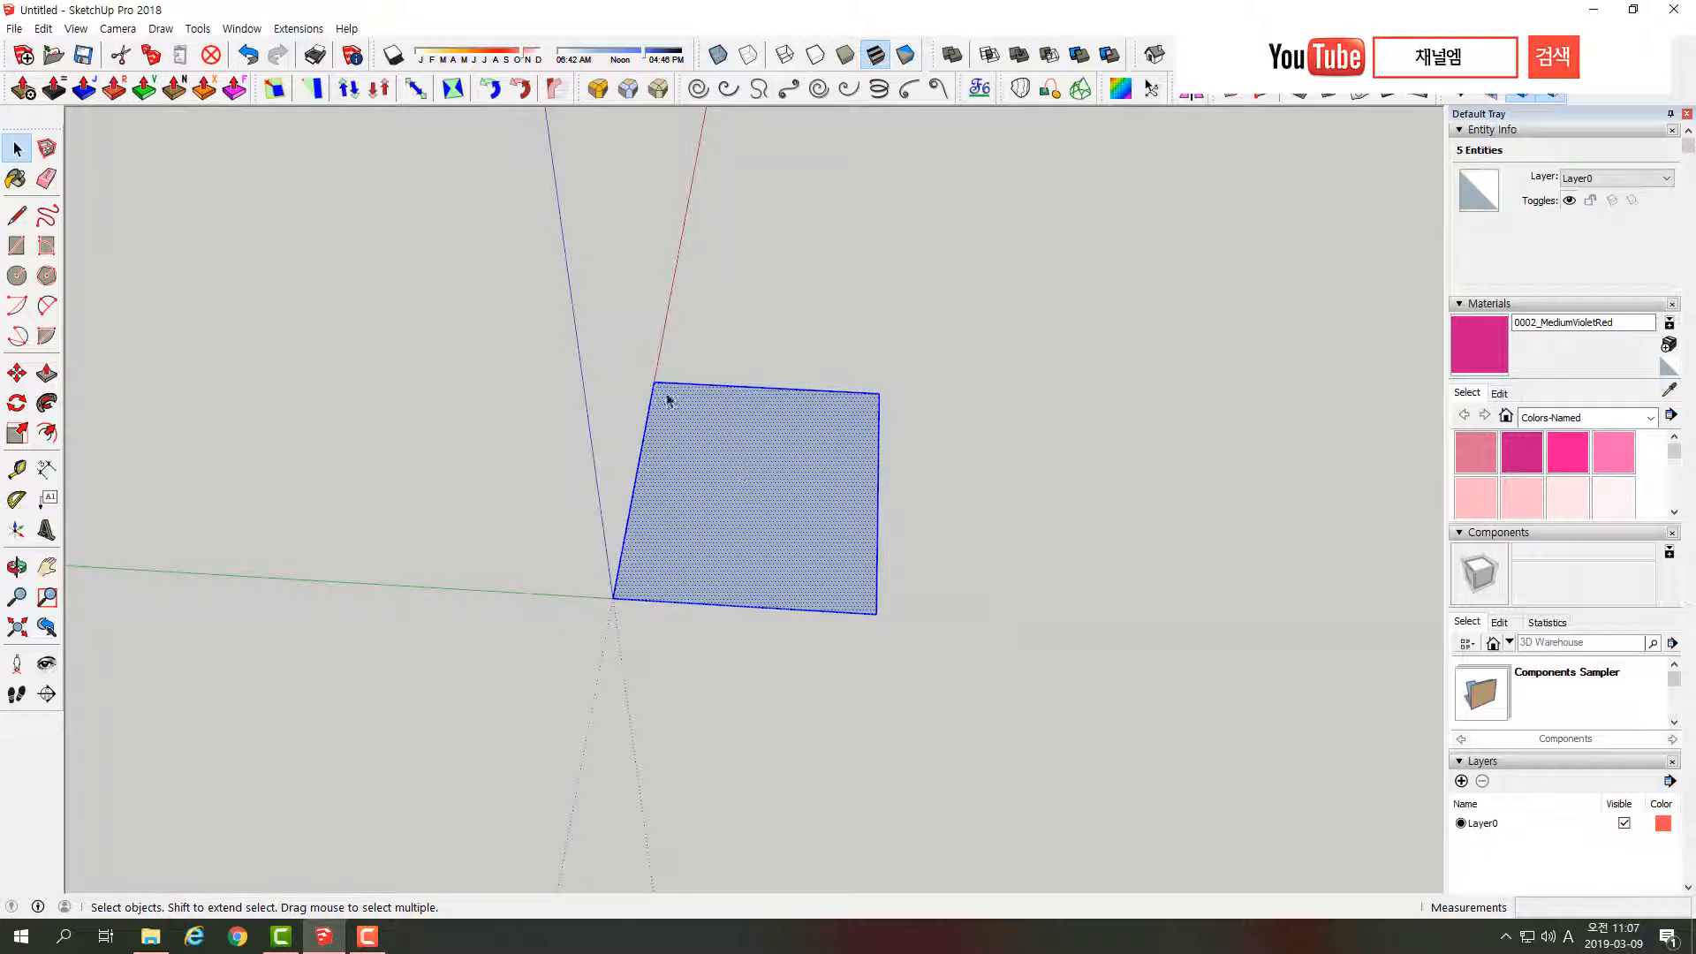
right_click(747, 437)
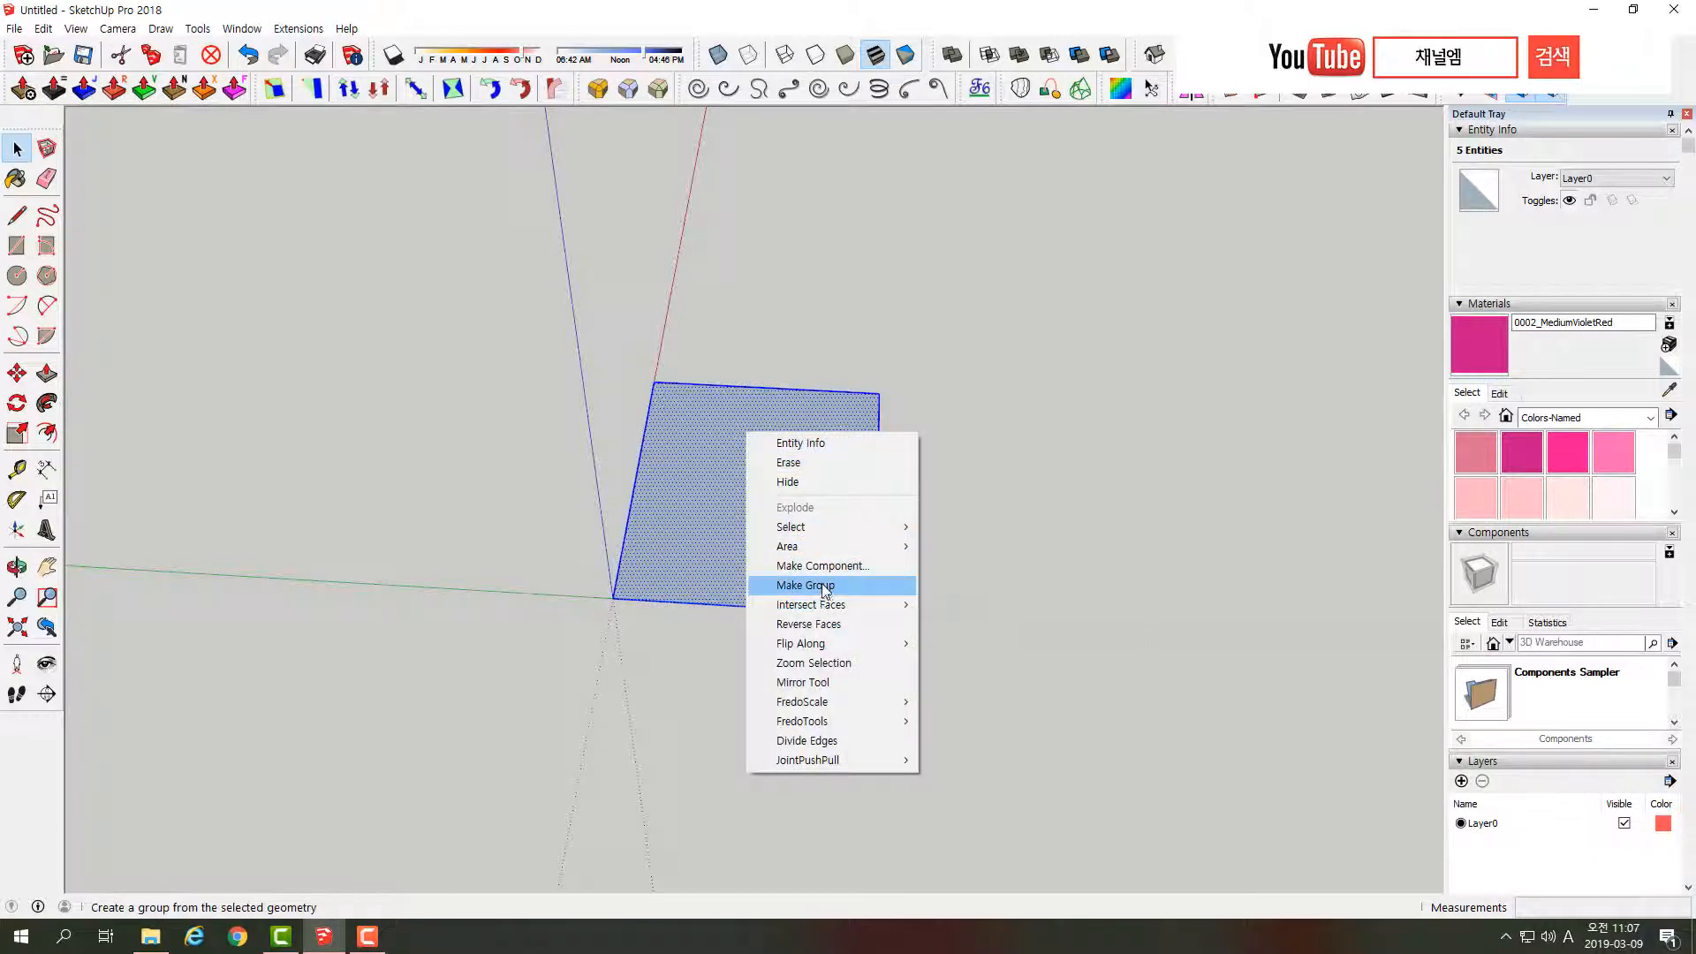
click(823, 585)
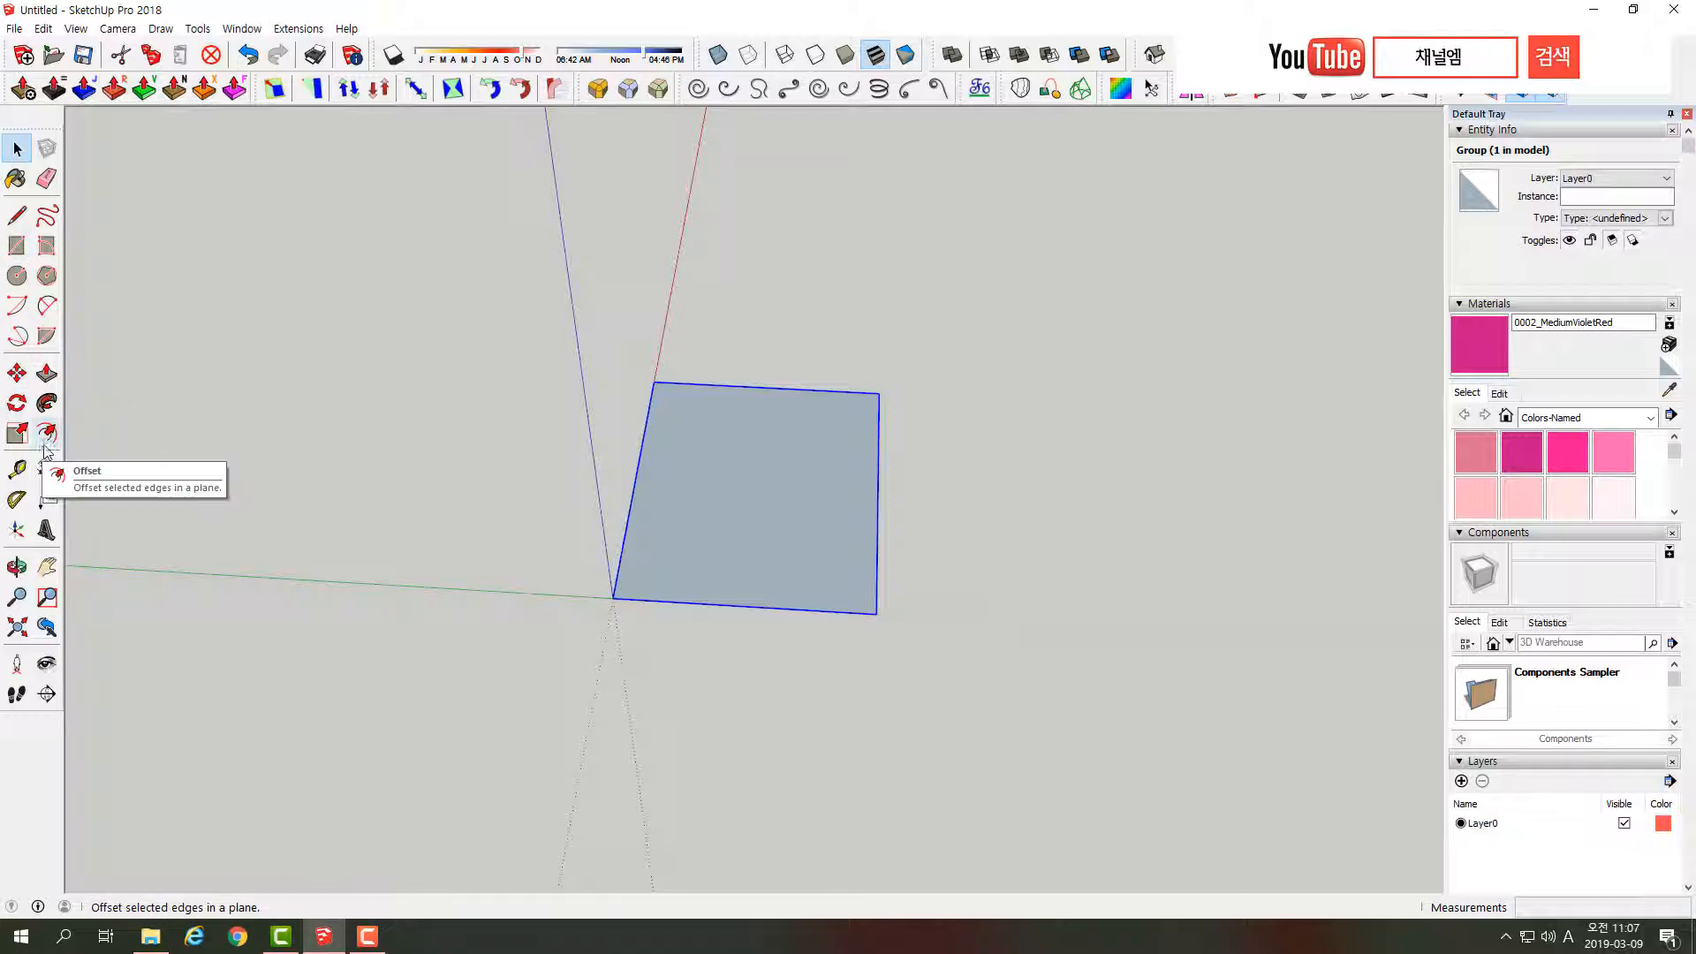
- Rotate the grouped rectangle 90 degrees about the origin so one side lies along the green axis
key(q)
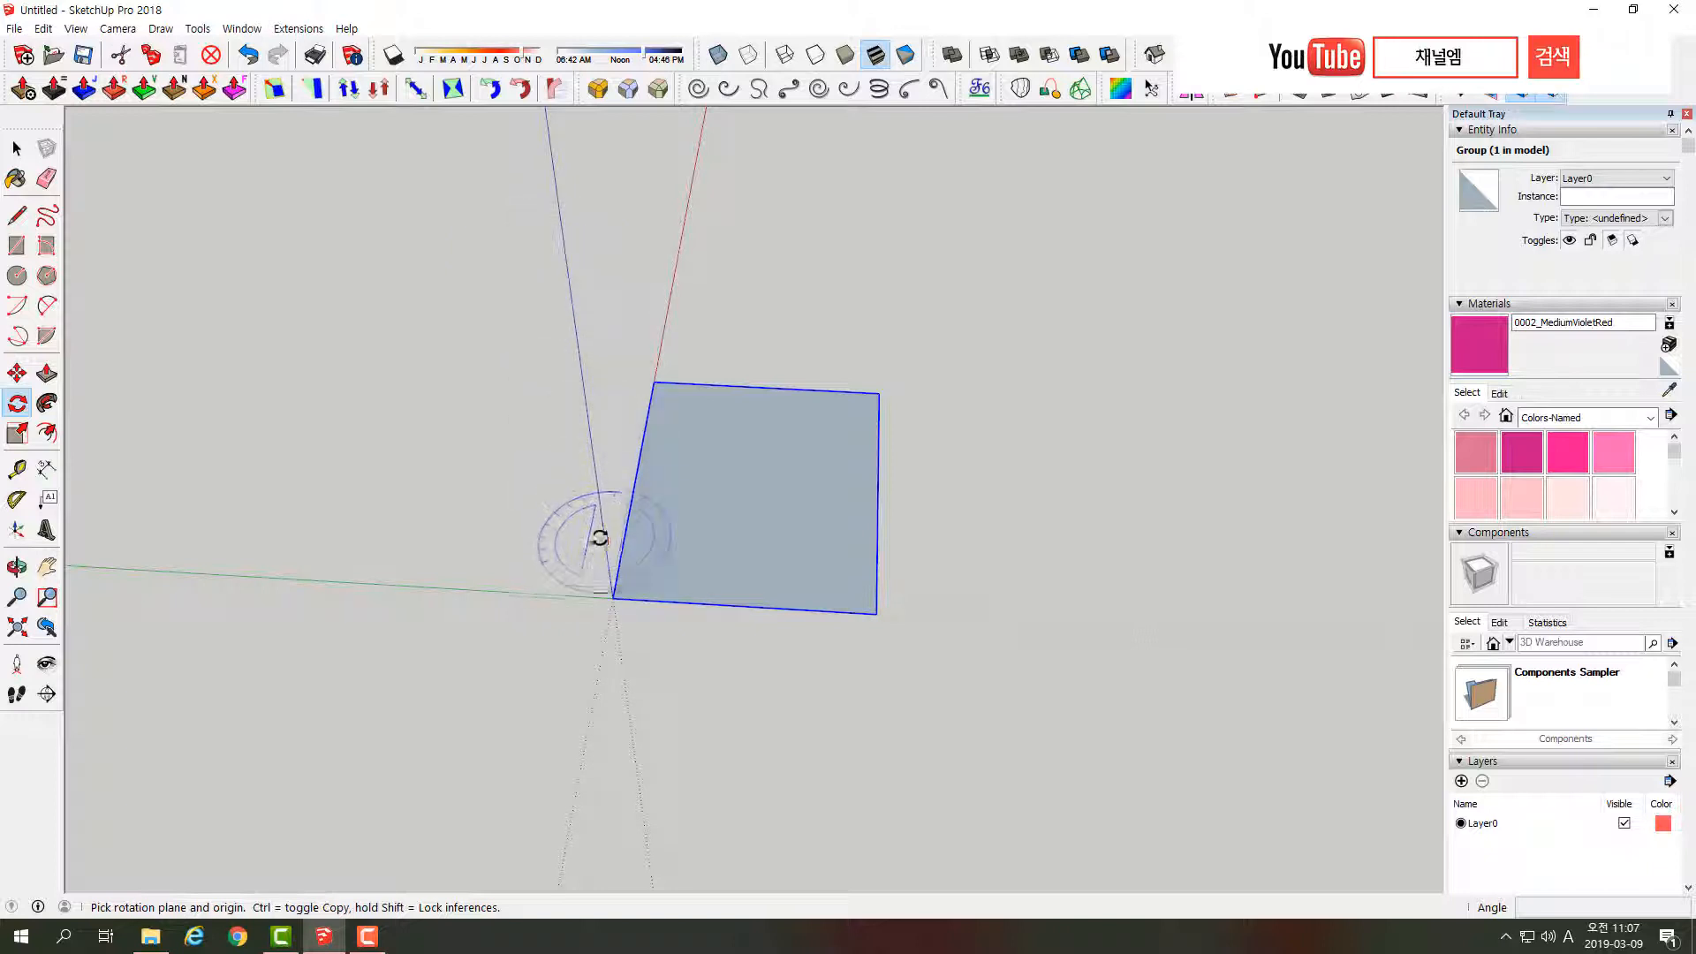
click(613, 597)
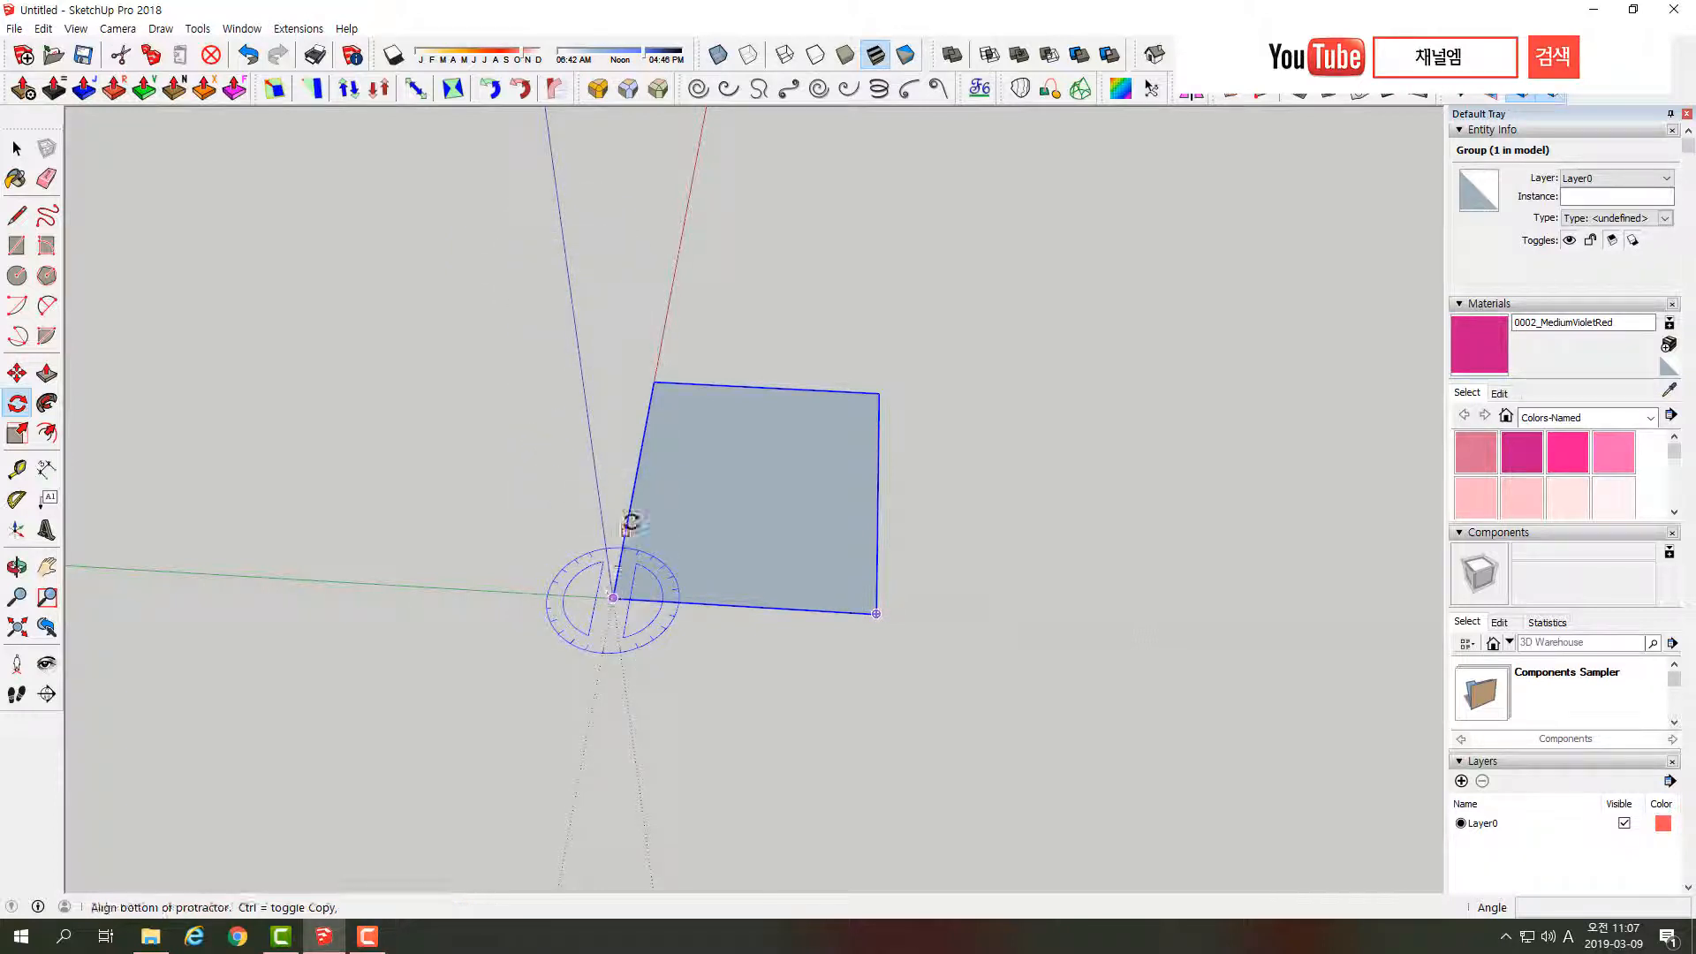
click(652, 378)
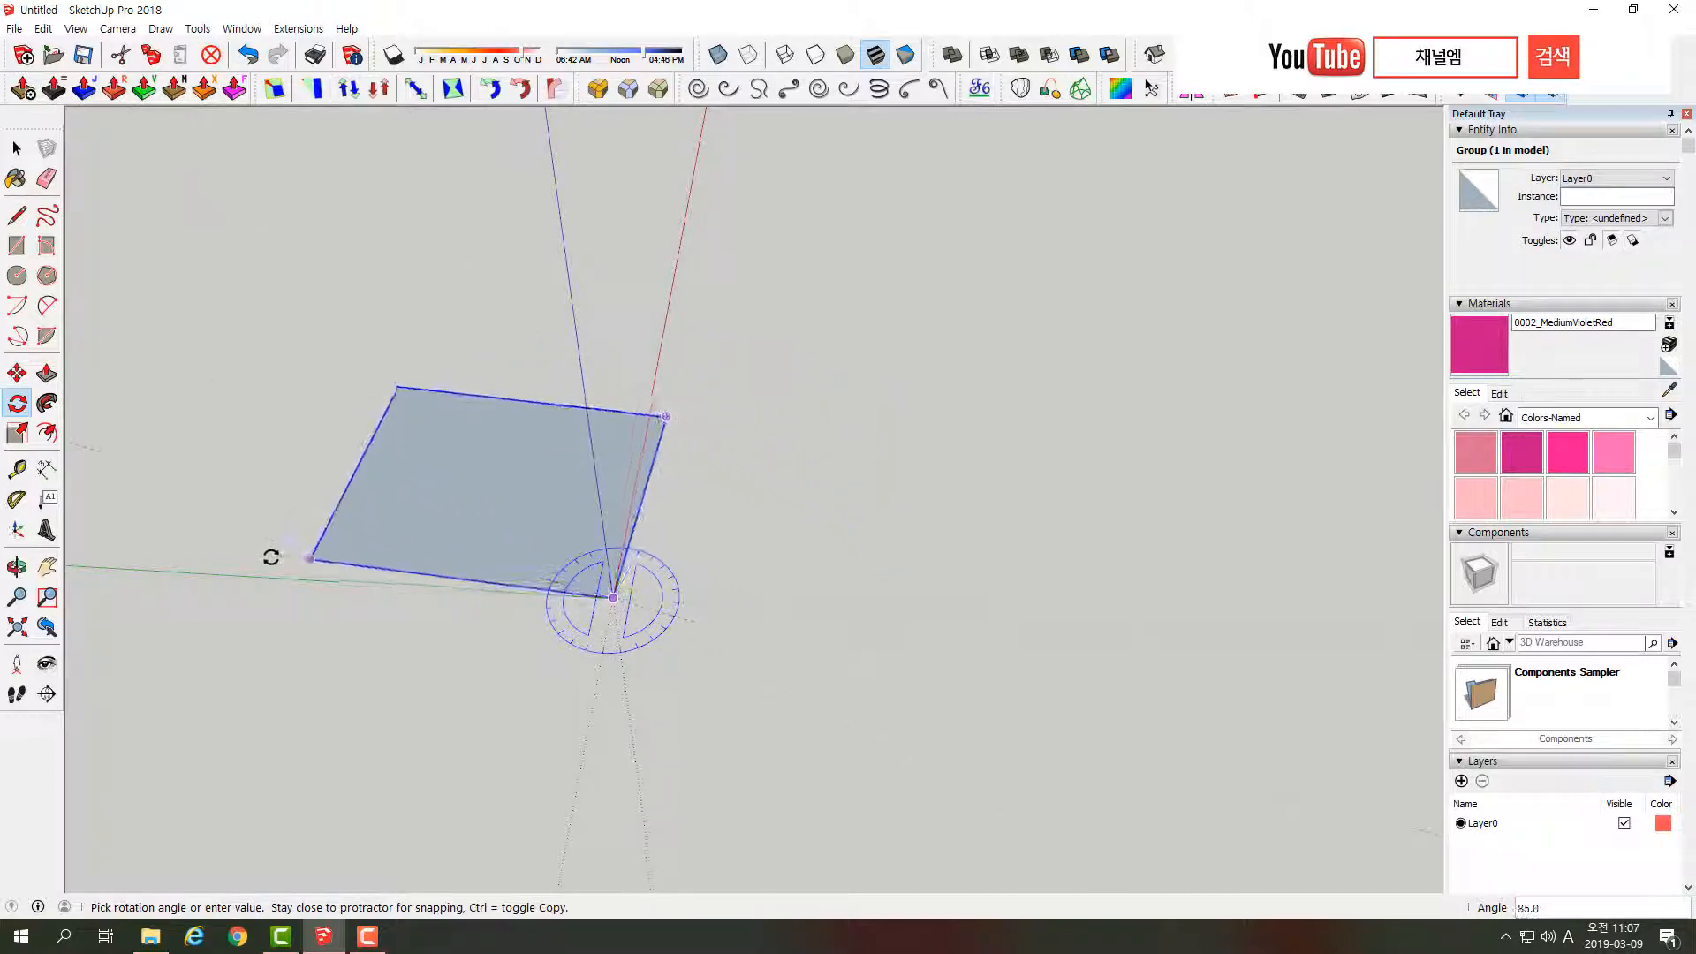
click(264, 587)
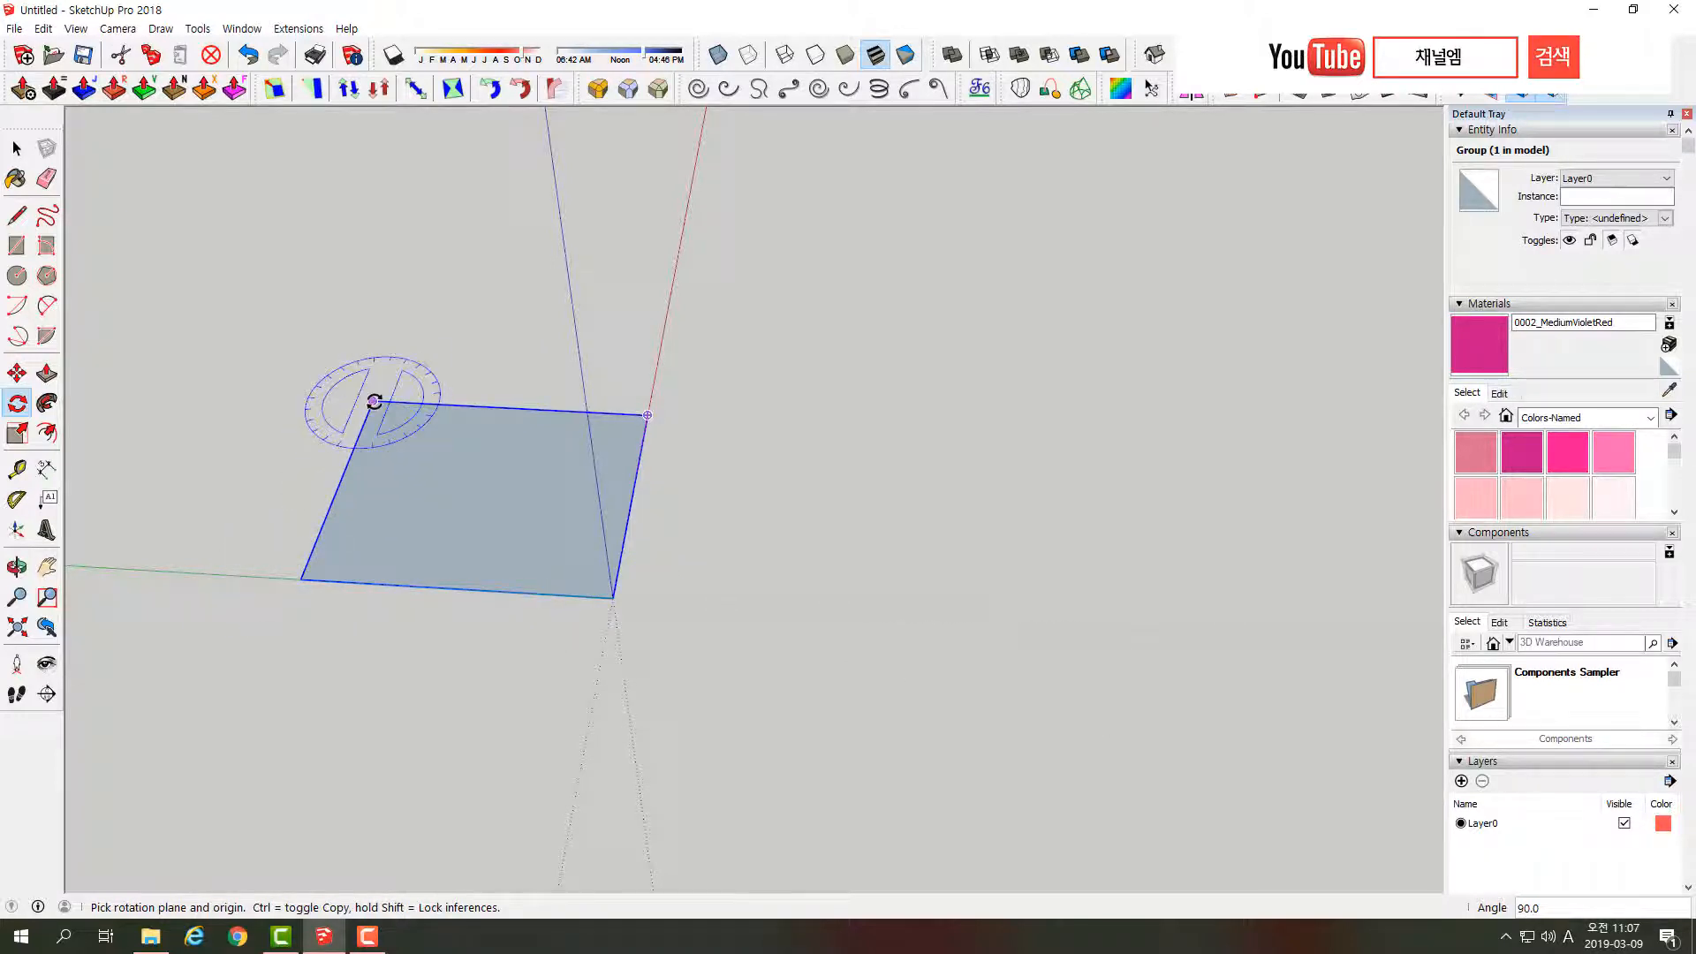
- Rotate the rectangle group another 90 degrees about its corner on the green axis away from the origin
click(302, 578)
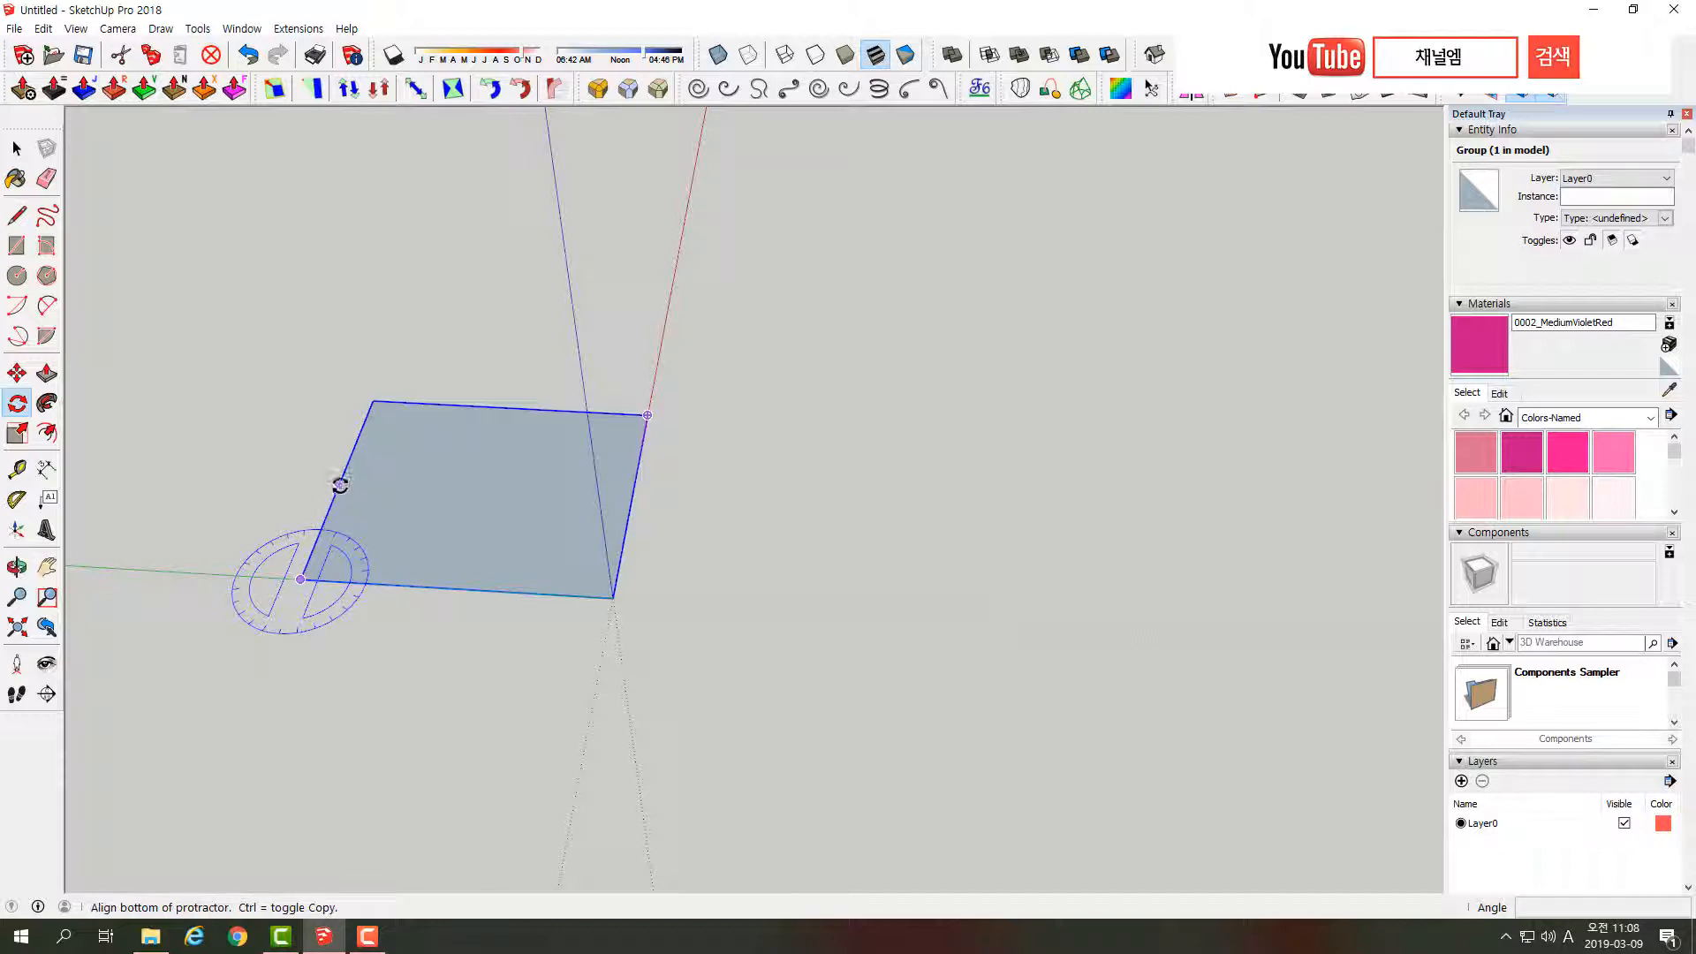
click(376, 400)
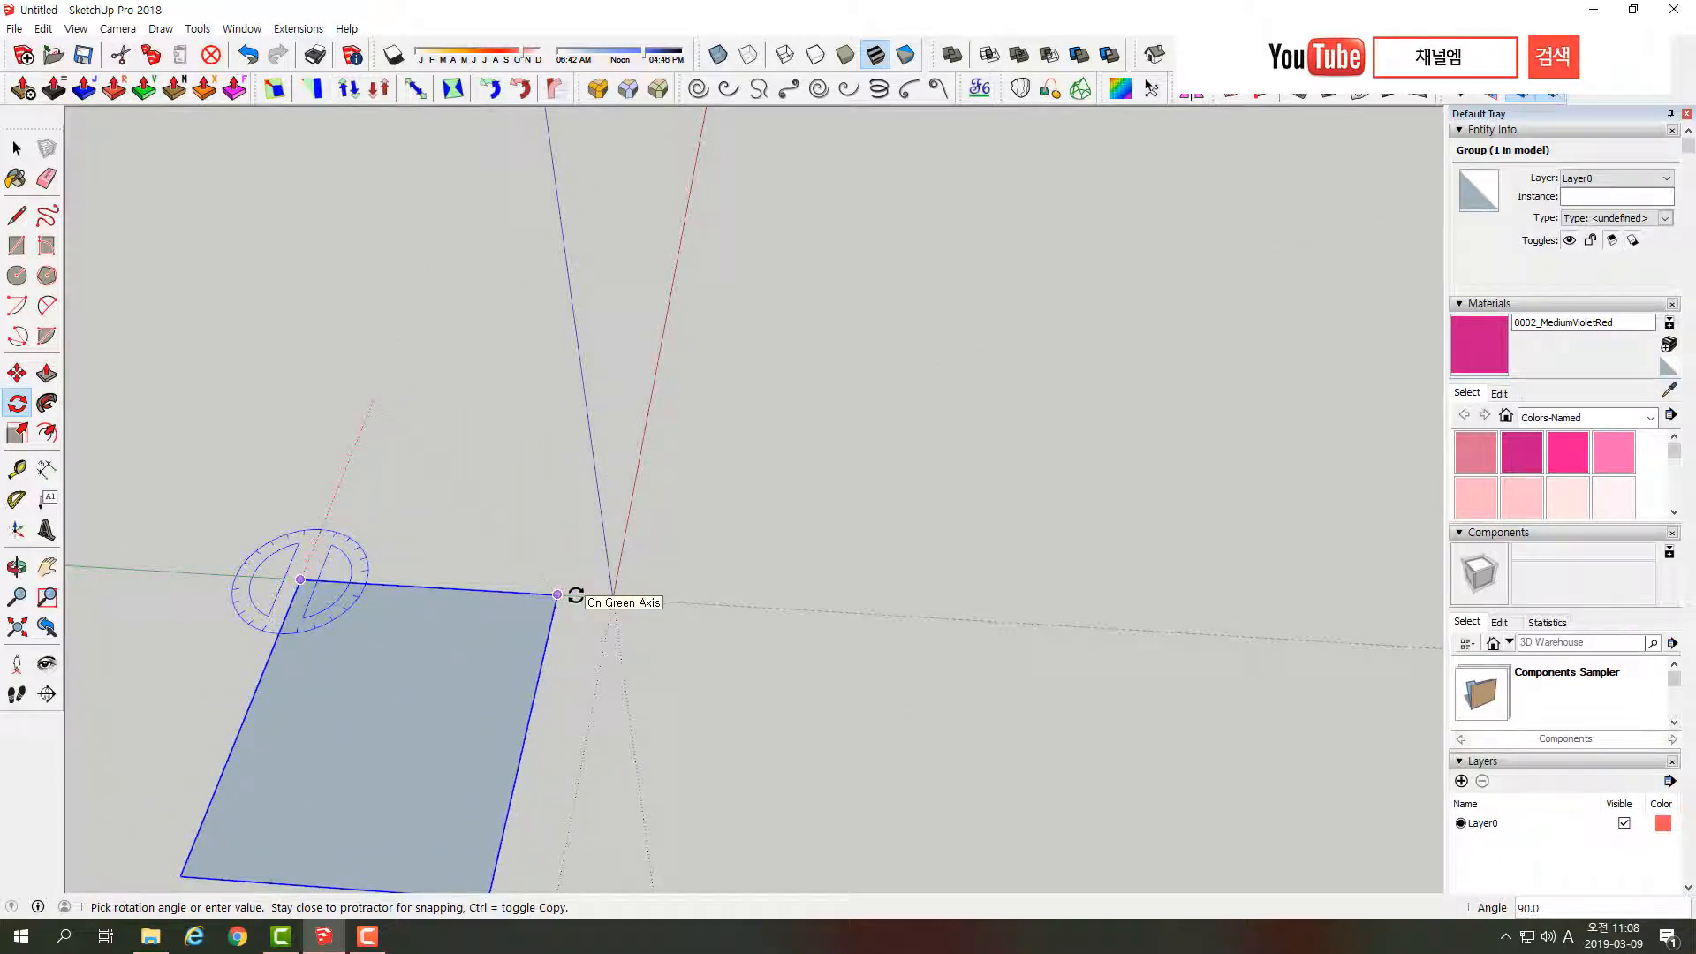
click(557, 595)
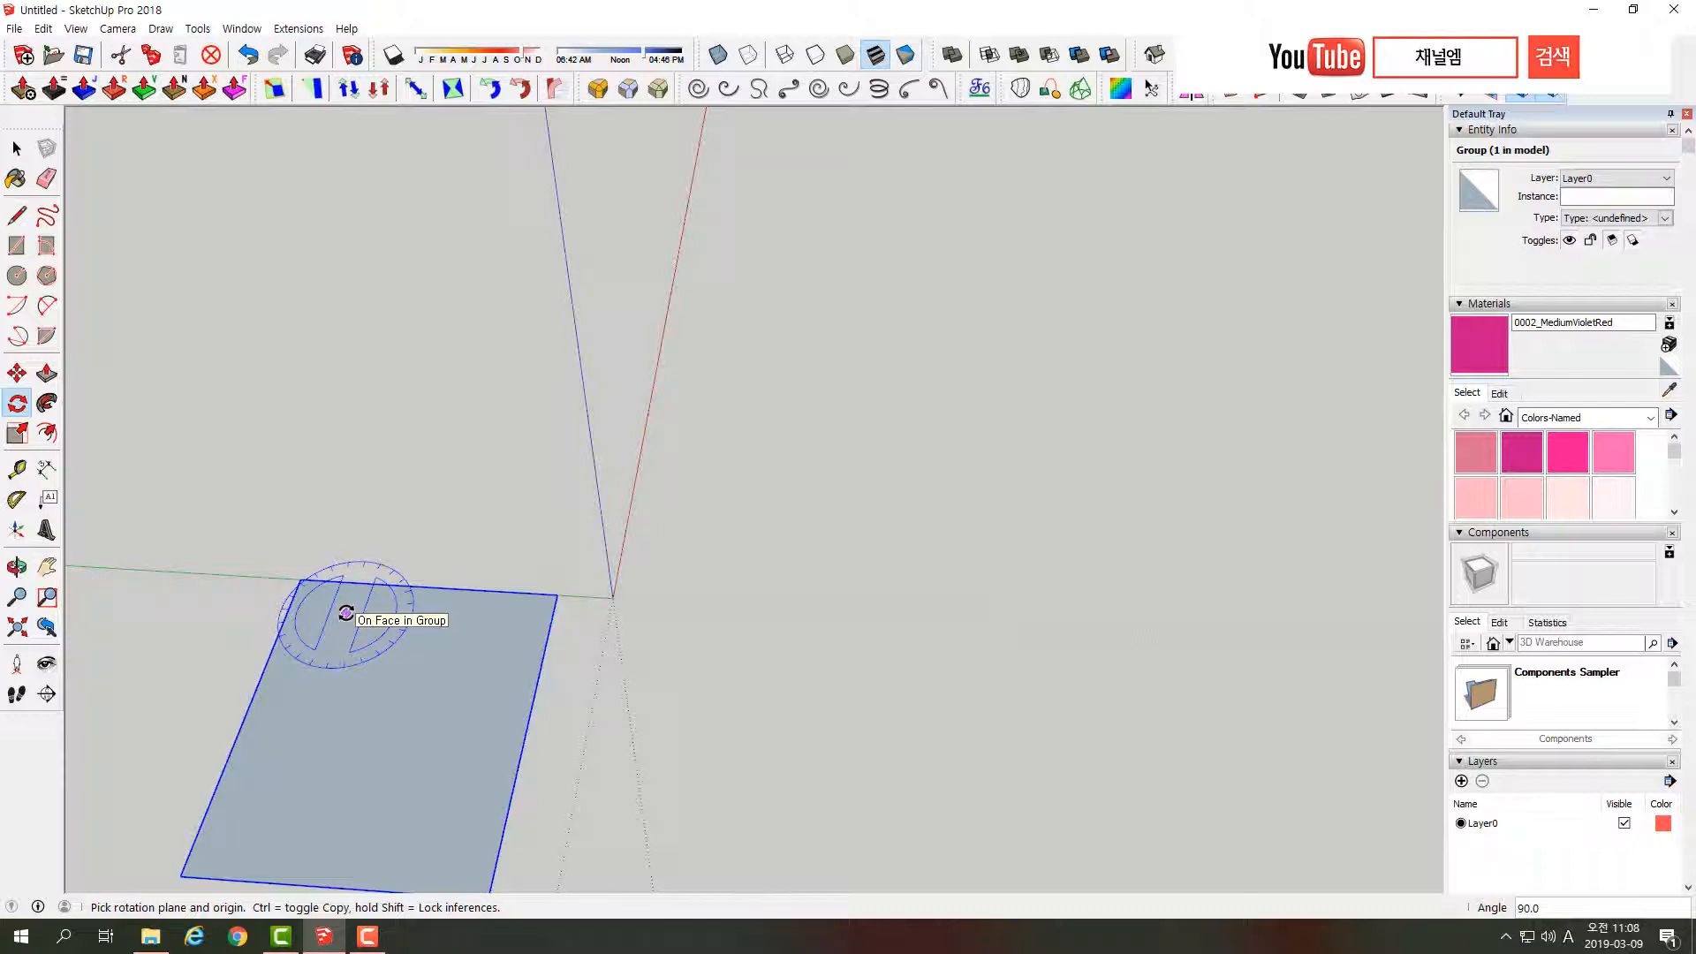
- Rotate a copy of the group 90 degrees about the same green-axis corner, back beside the origin
click(298, 580)
click(298, 580)
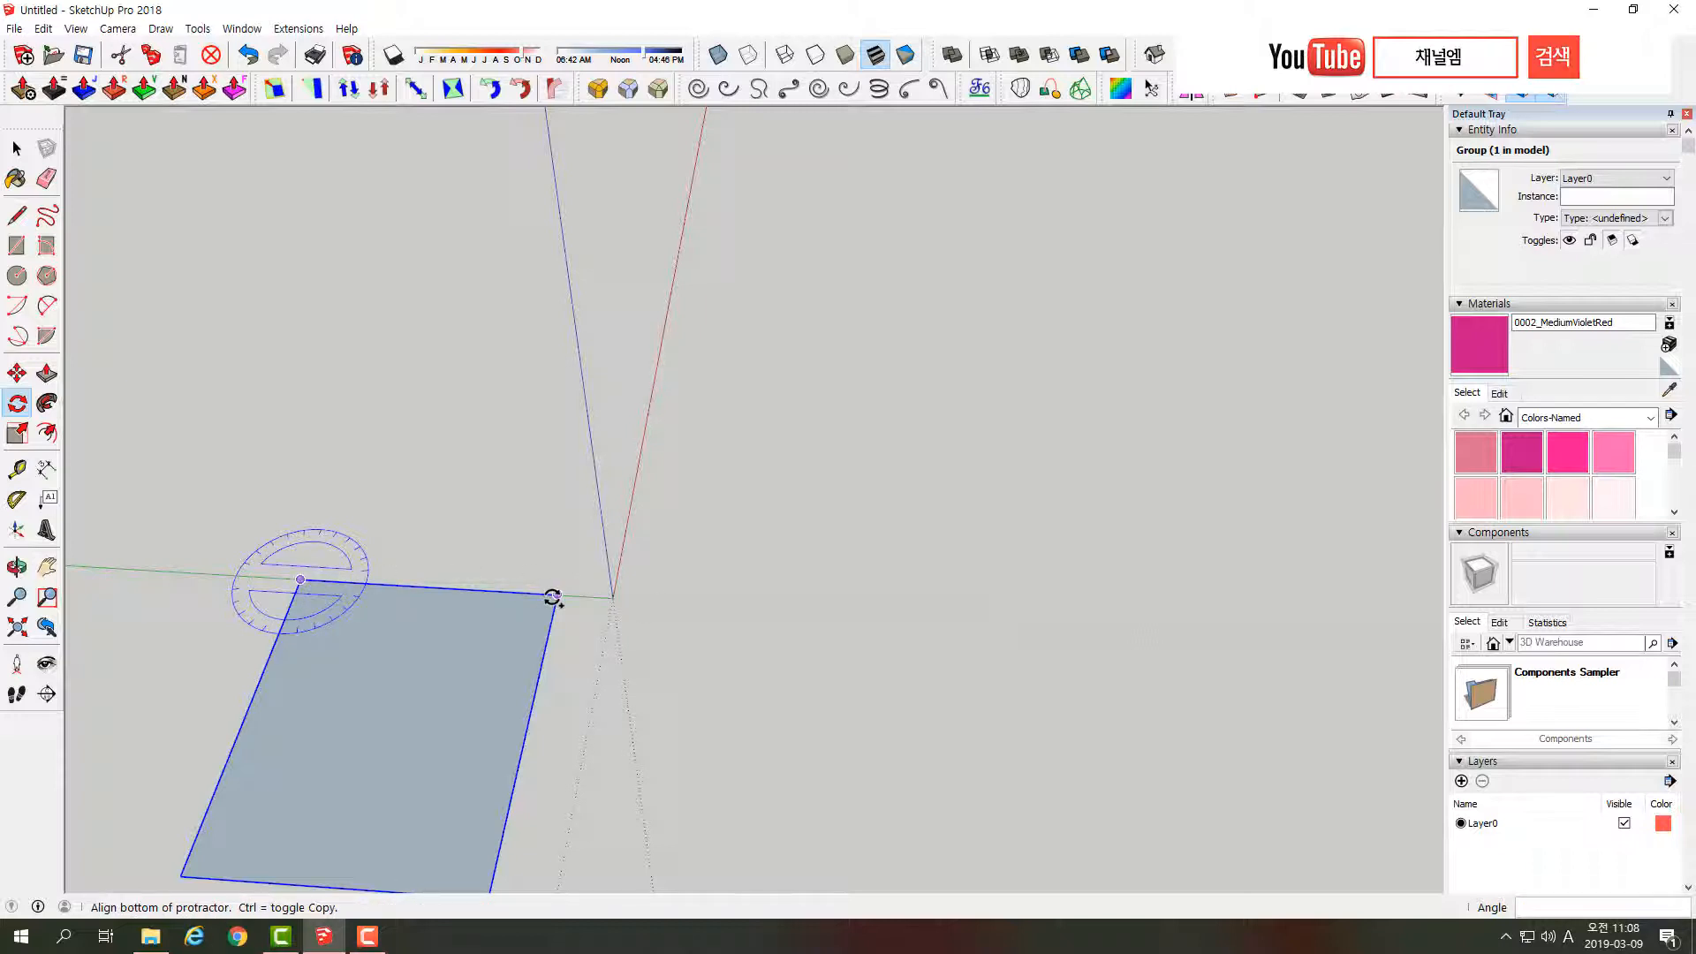
click(553, 597)
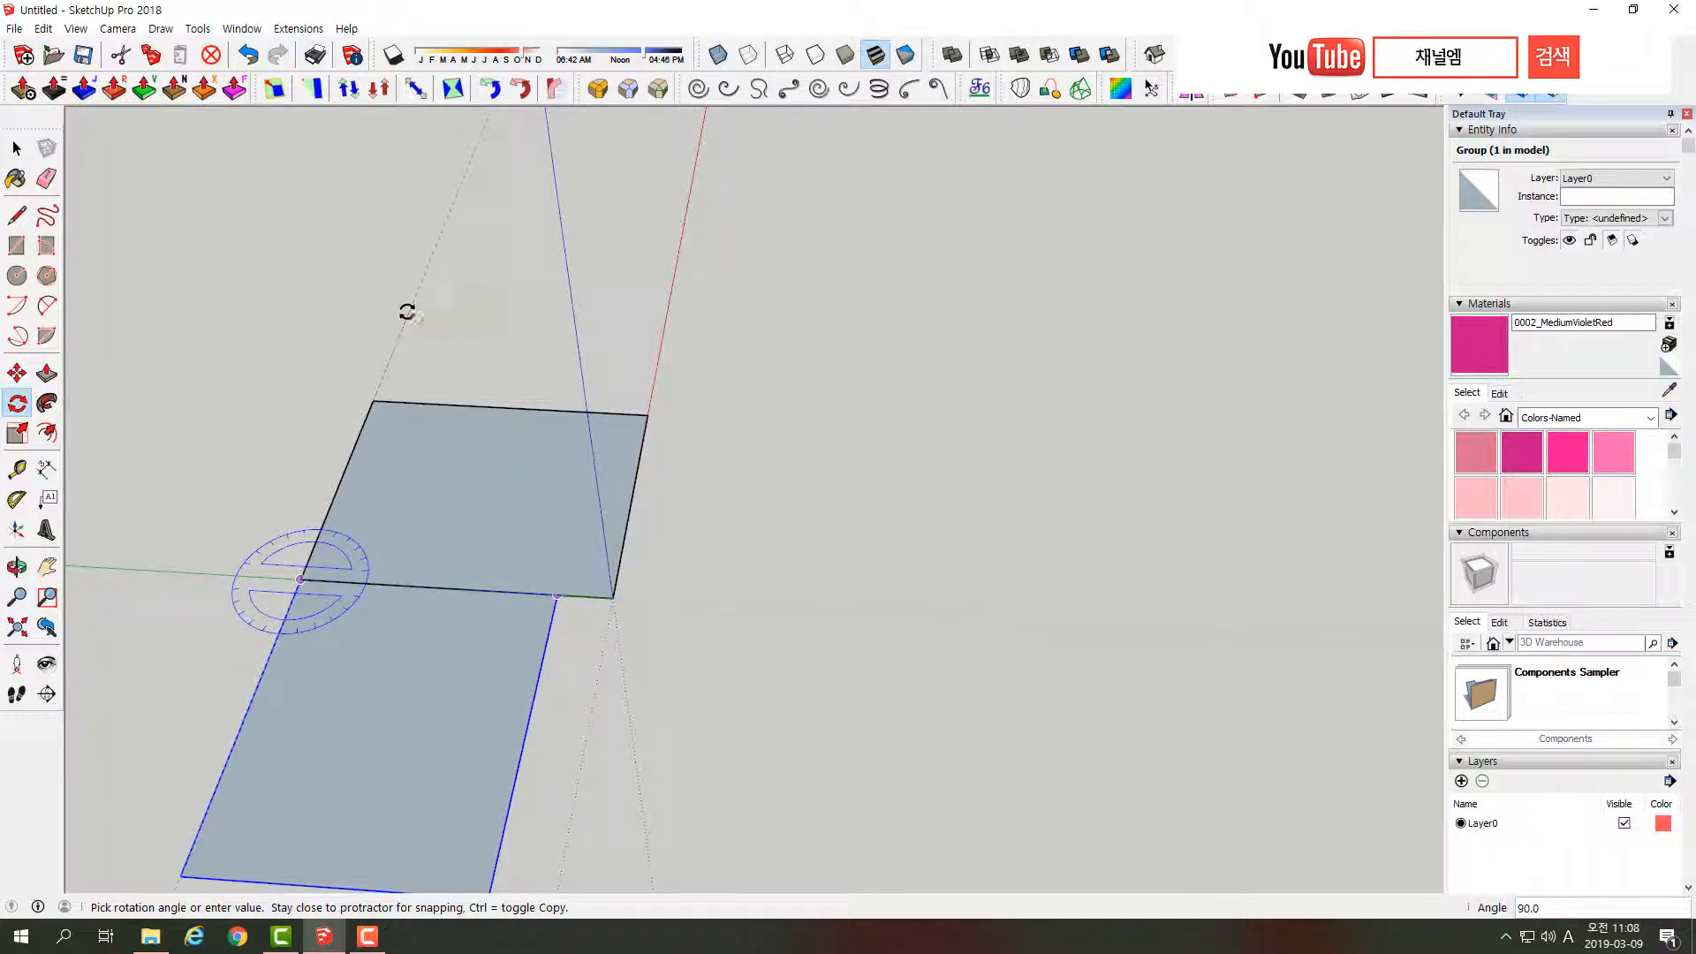
click(407, 312)
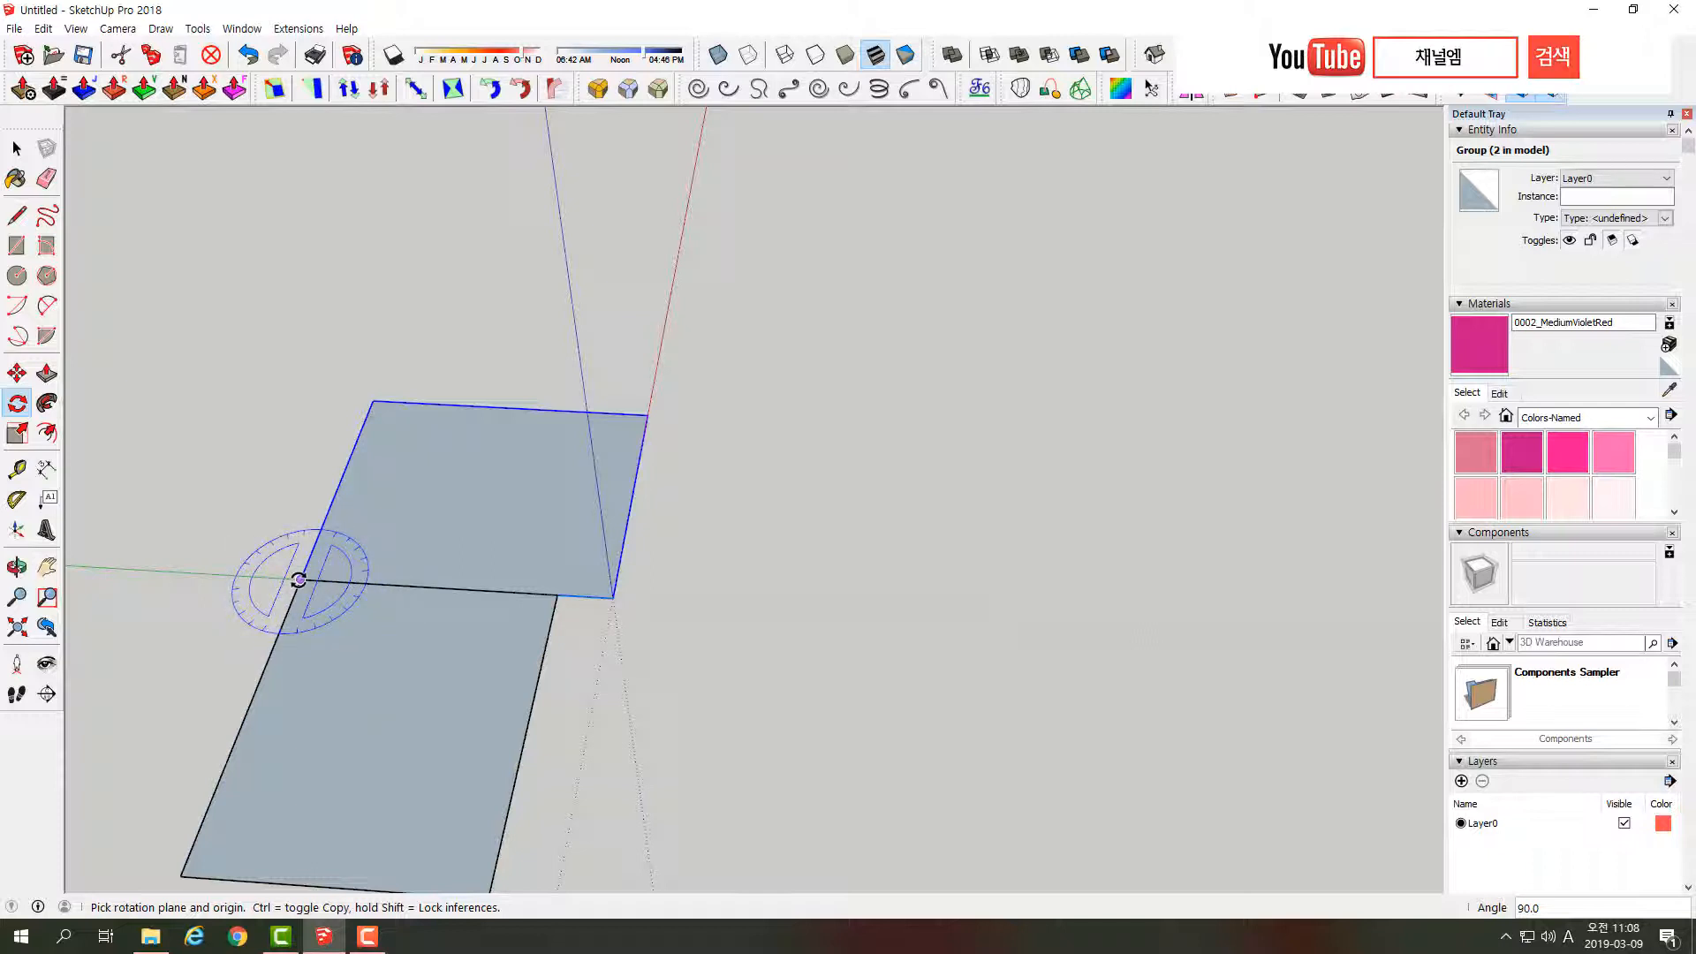
- Rotate a copy of the new rectangle 180 degrees about its corner on the red axis
click(648, 414)
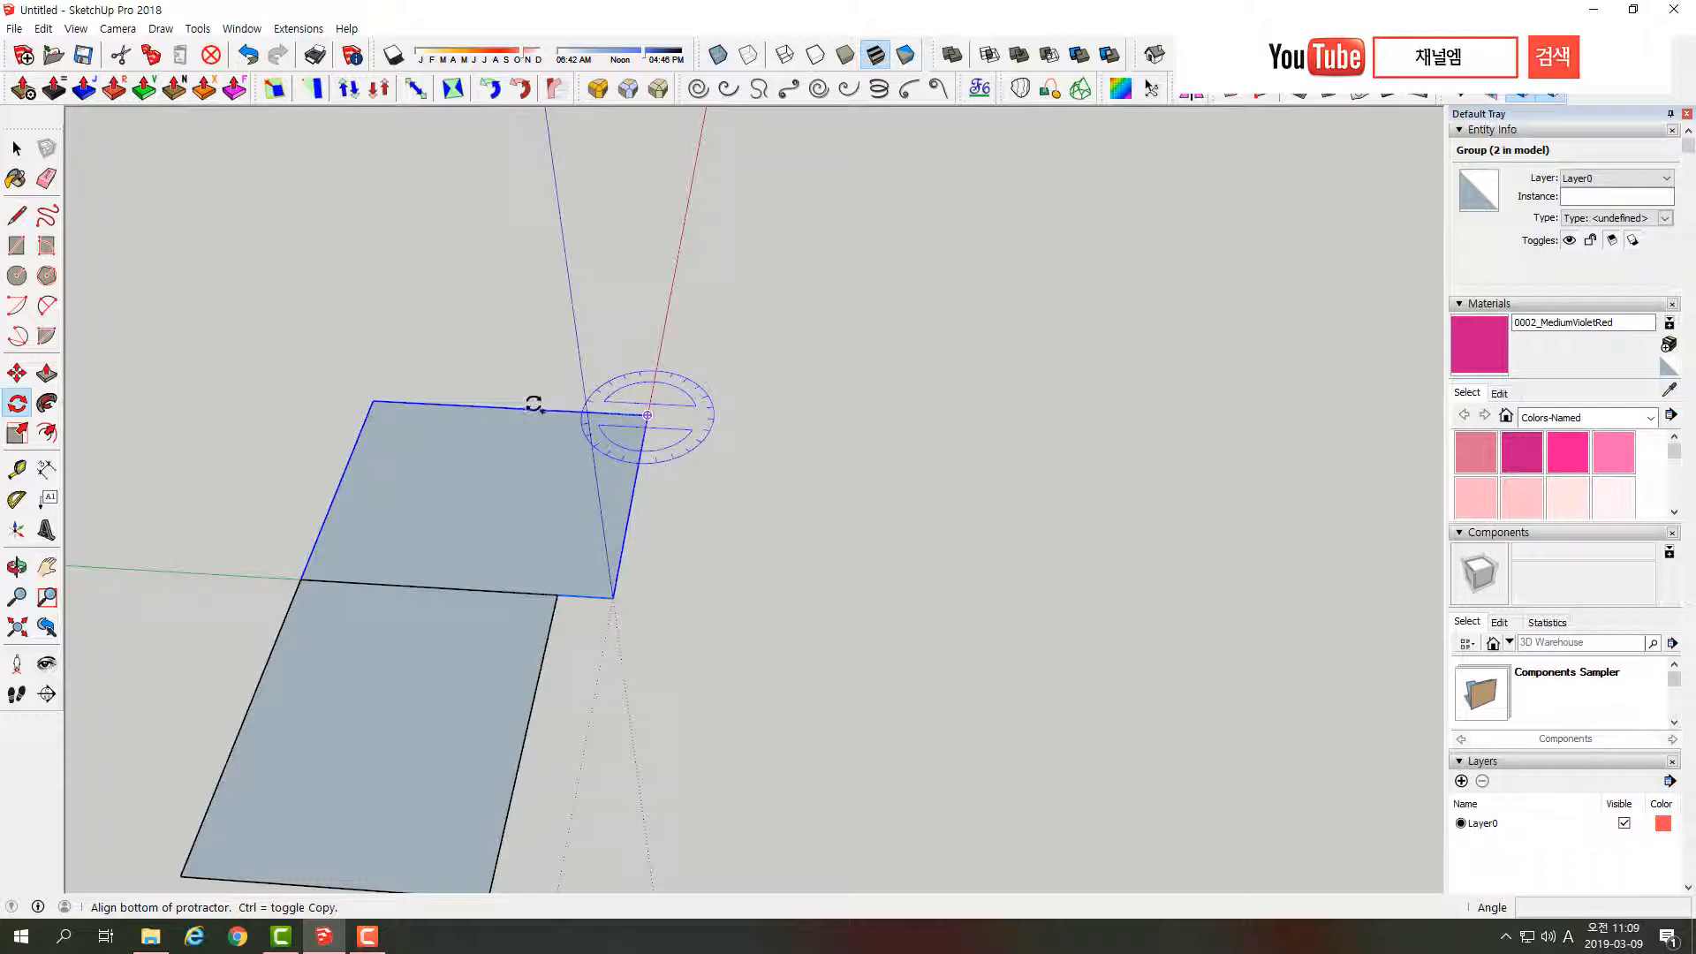
click(373, 402)
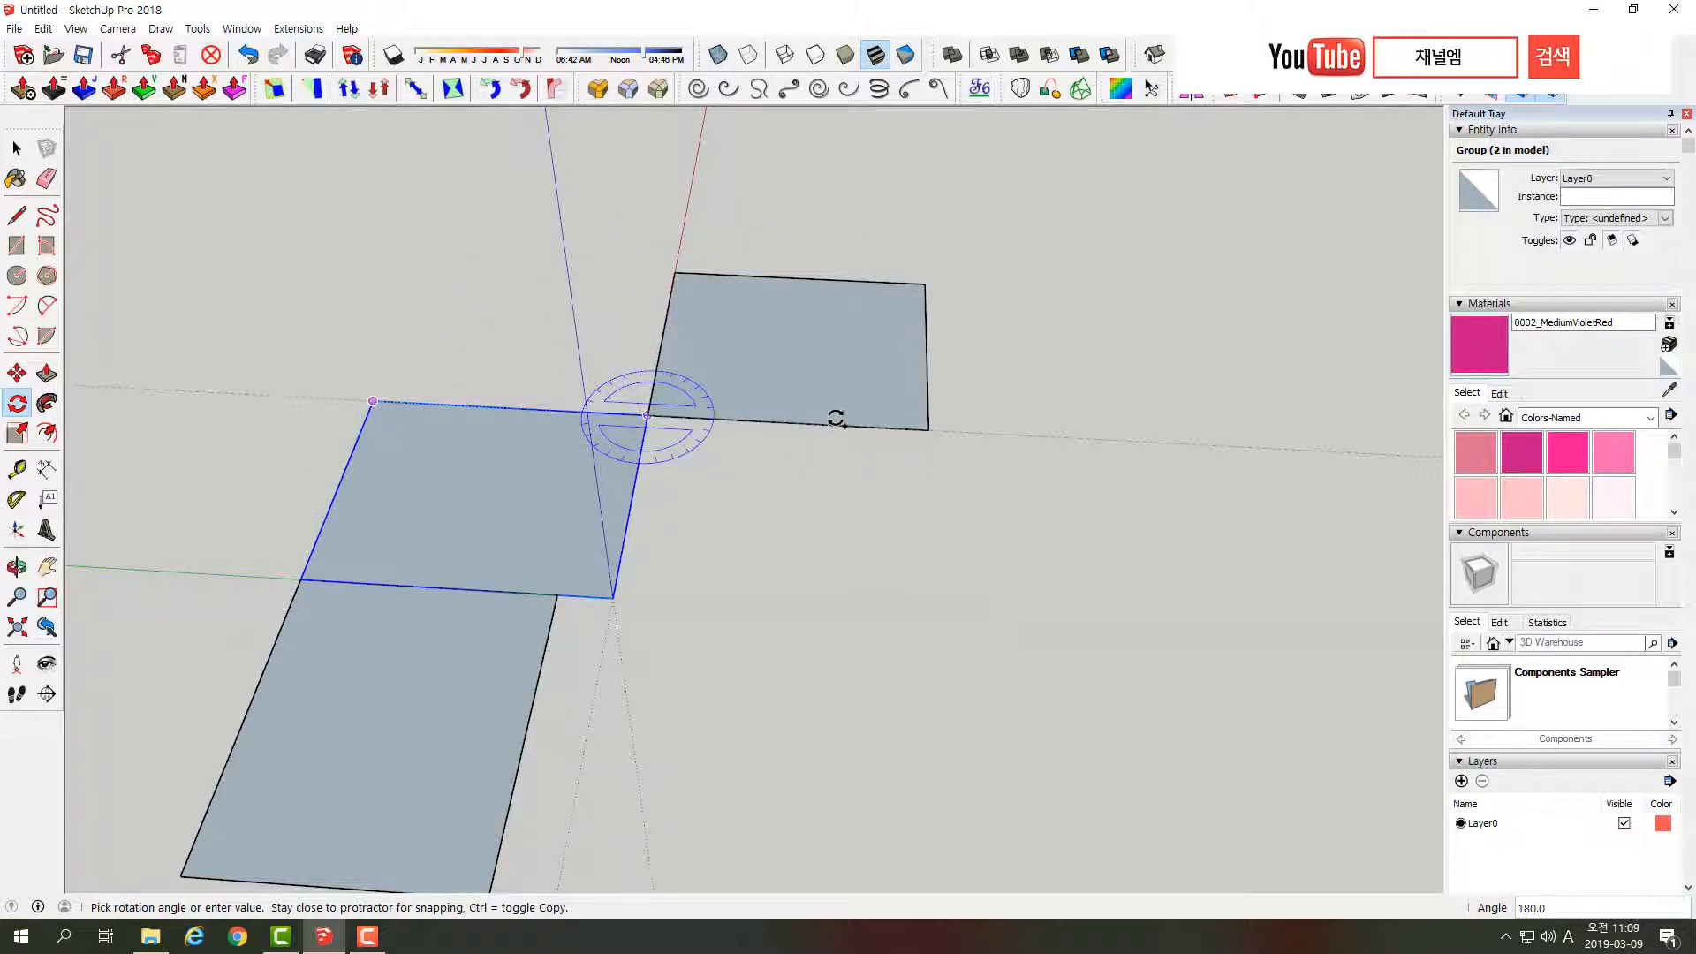
click(834, 417)
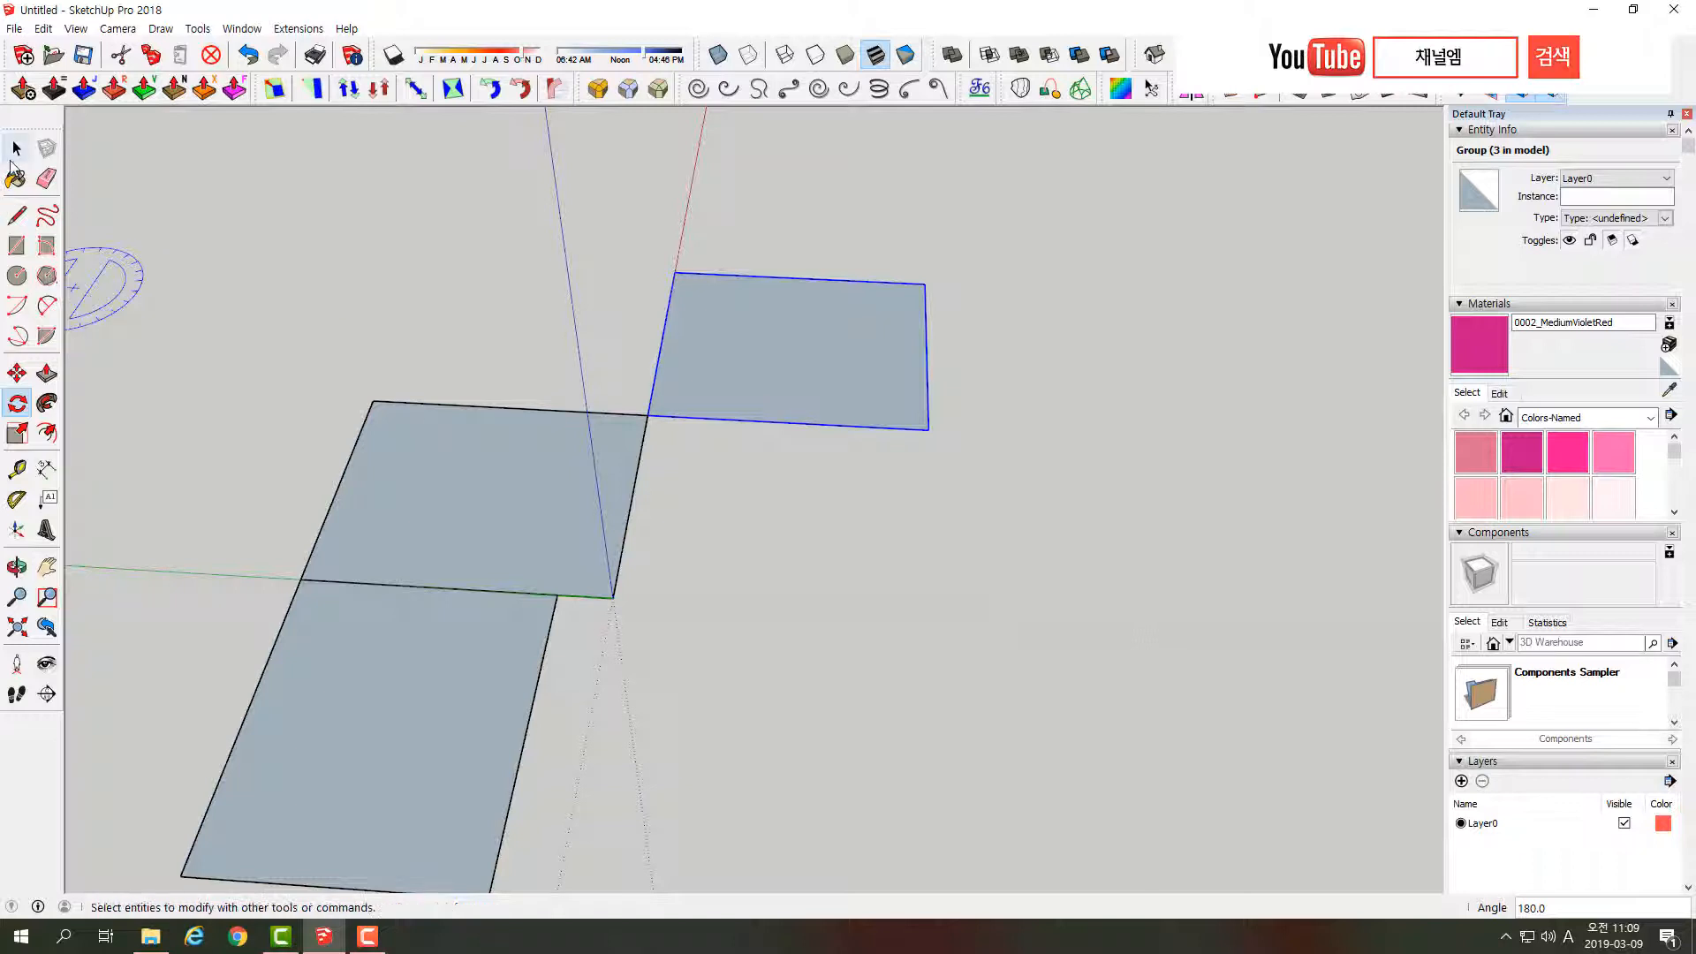
click(17, 150)
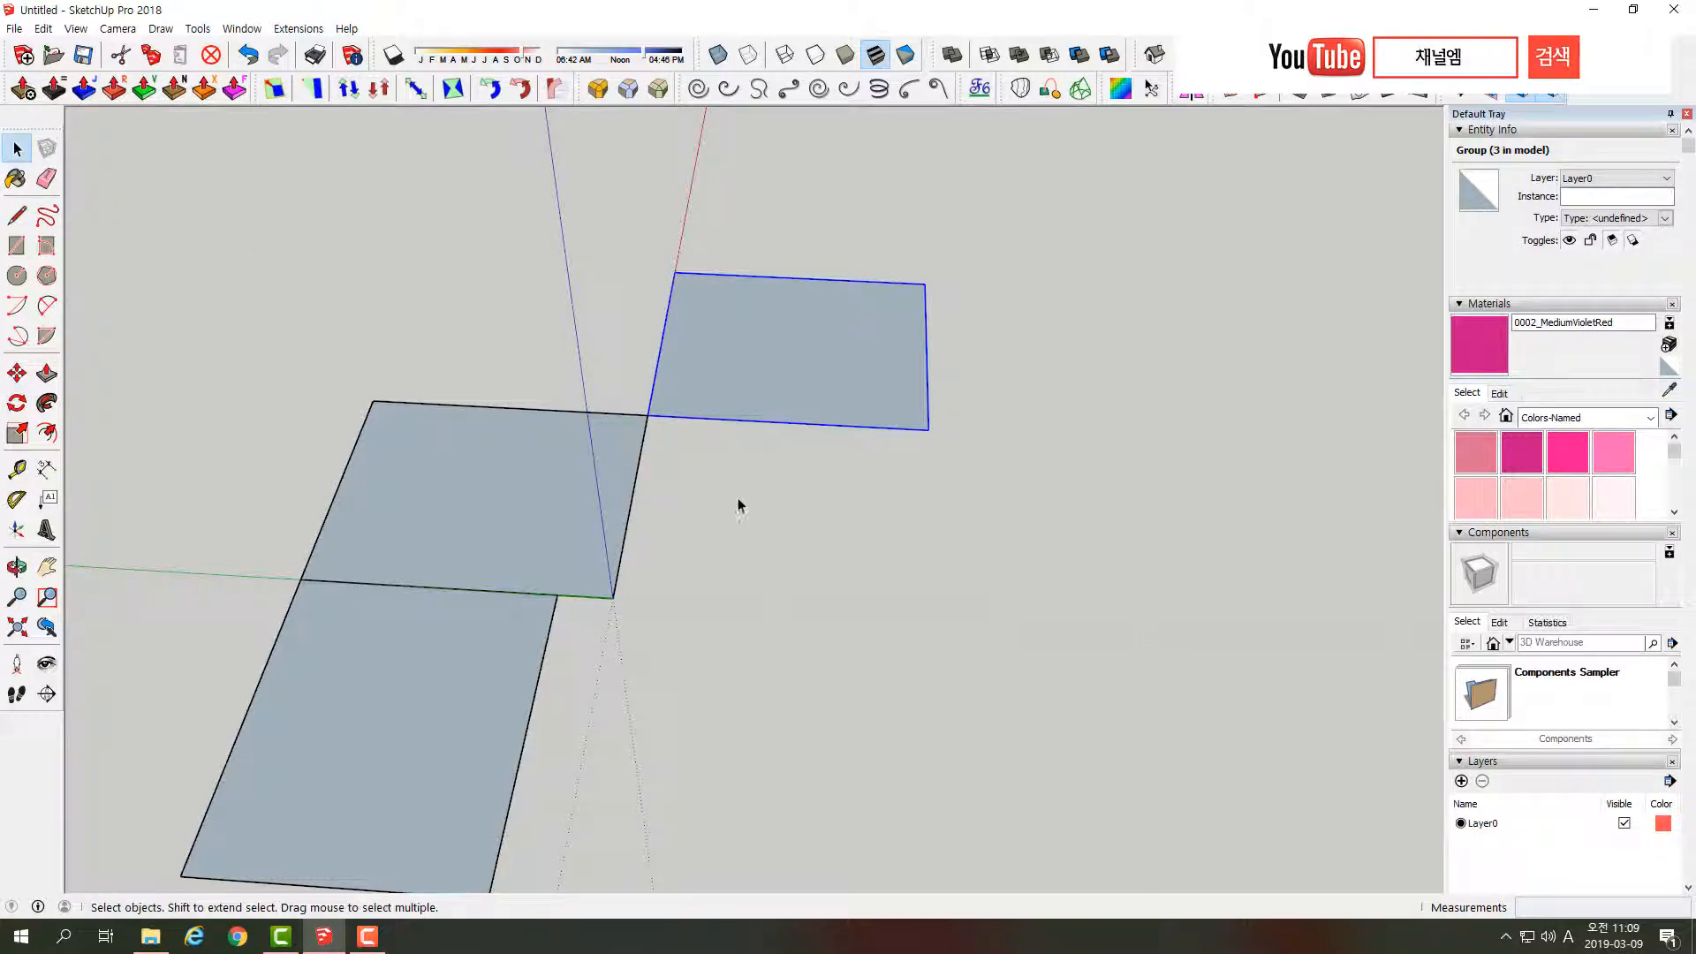
- Examine the three rectangles from a lower angle and select the groups individually to check they are separate
scroll(739, 502, down, 2)
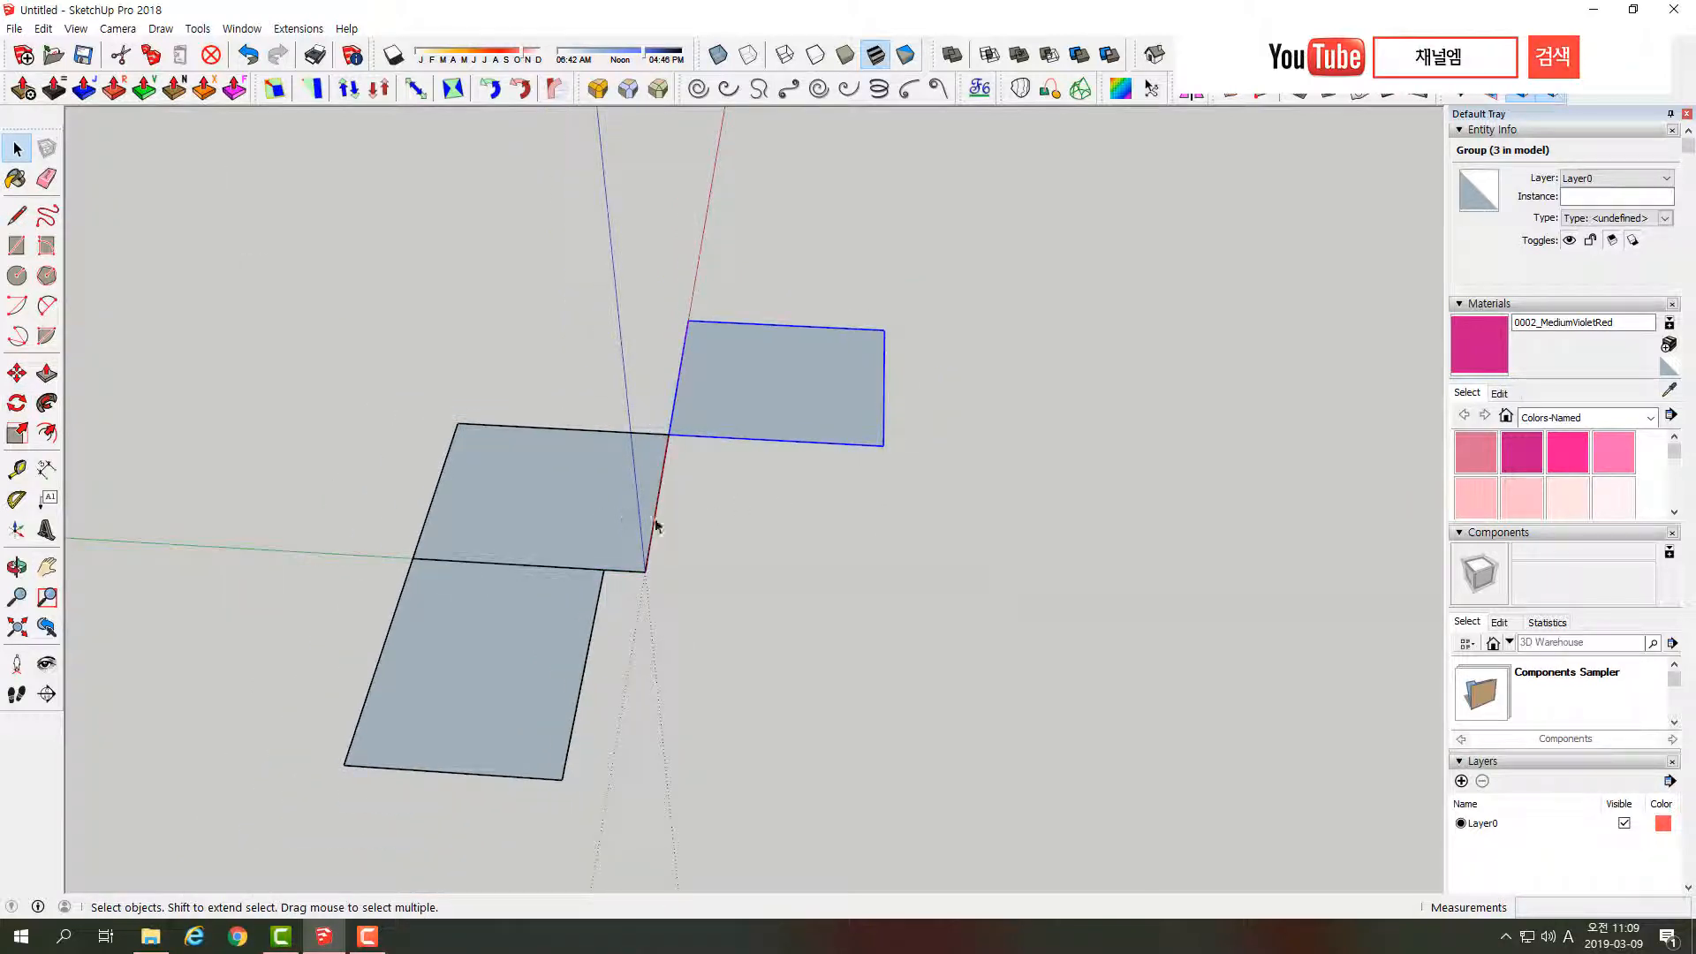
middle_drag(670, 514, 878, 500)
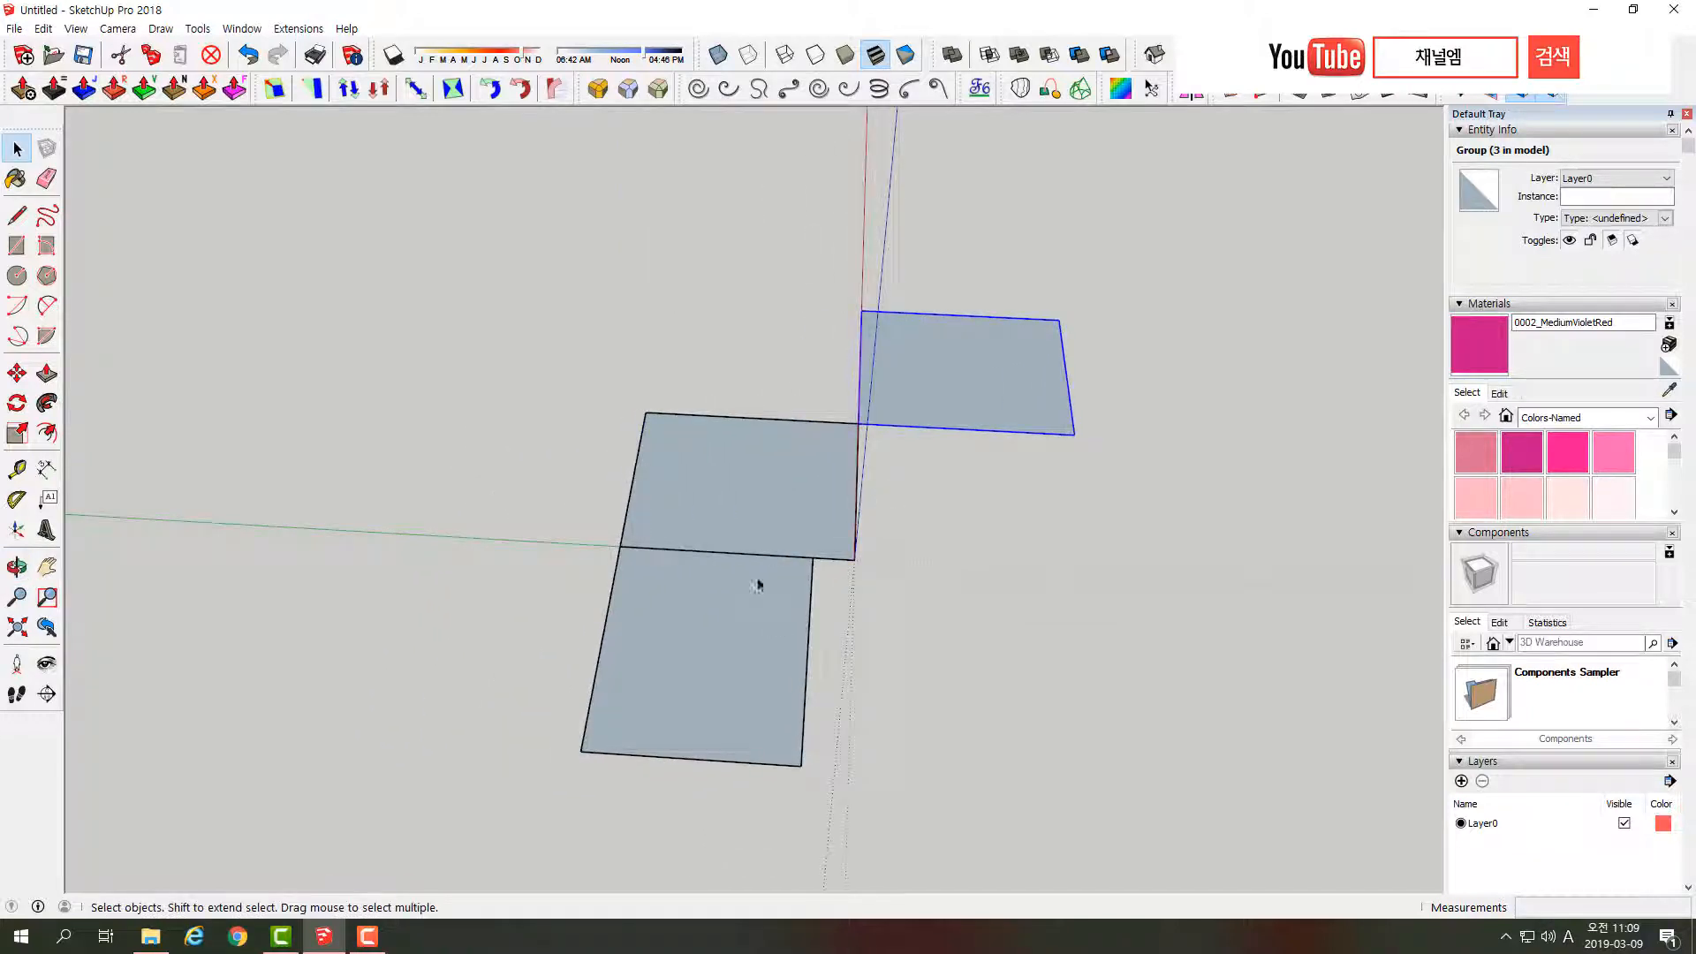
click(754, 518)
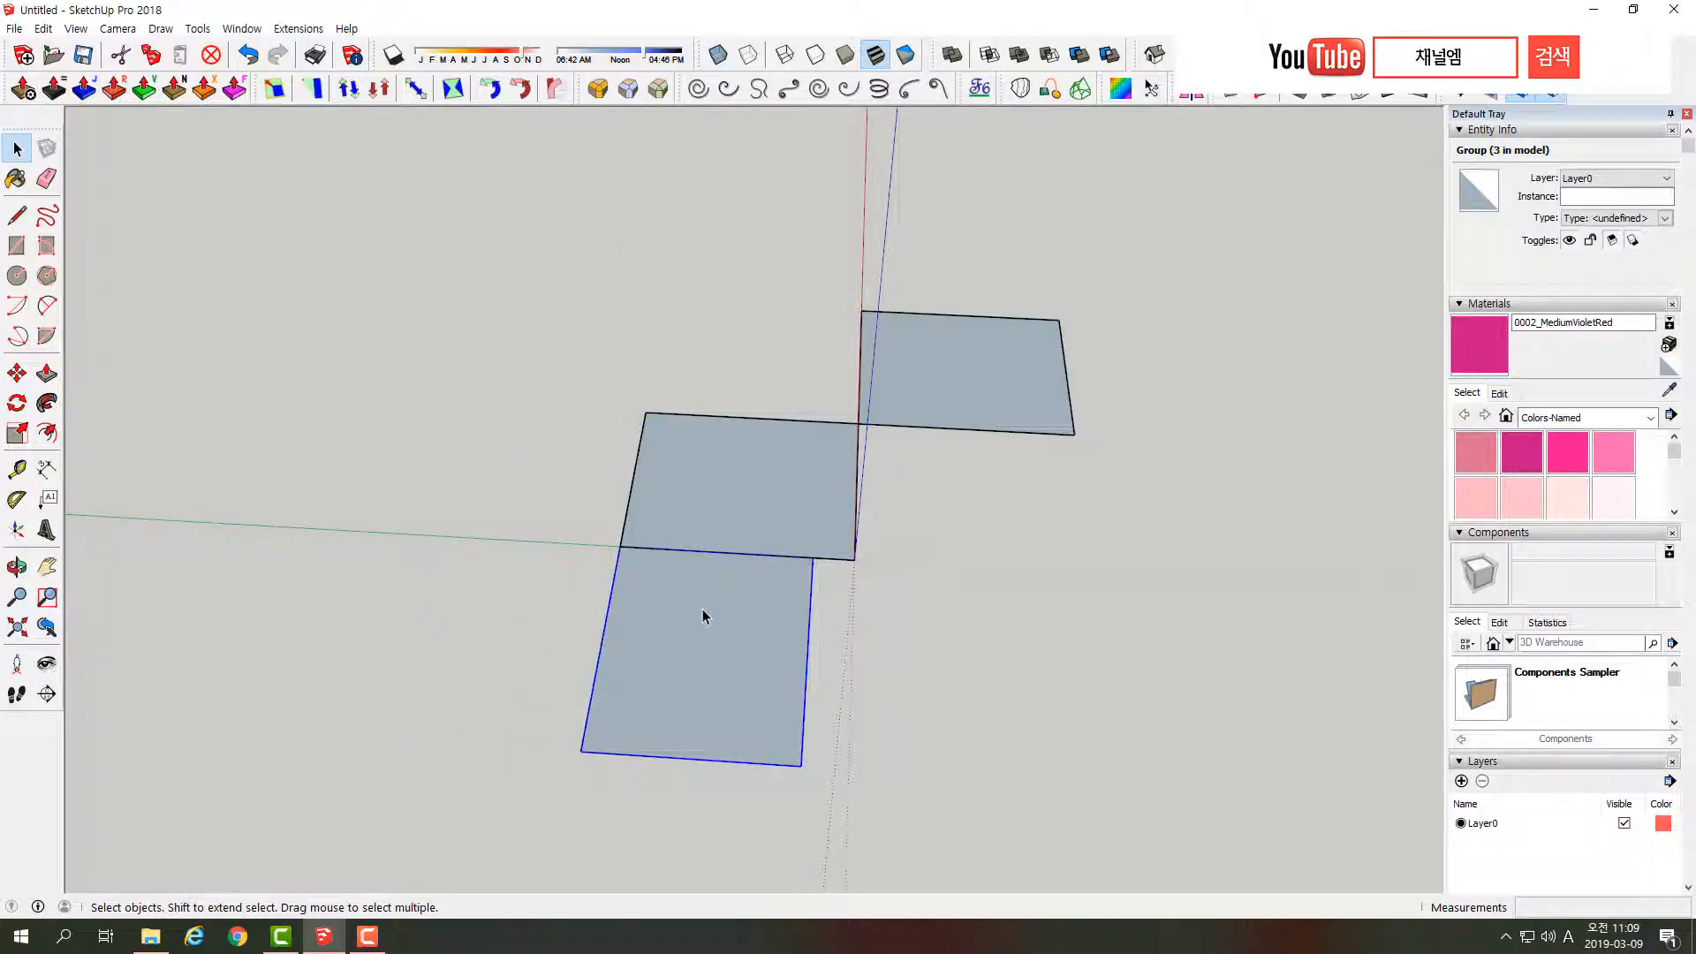
middle_drag(698, 632, 678, 599)
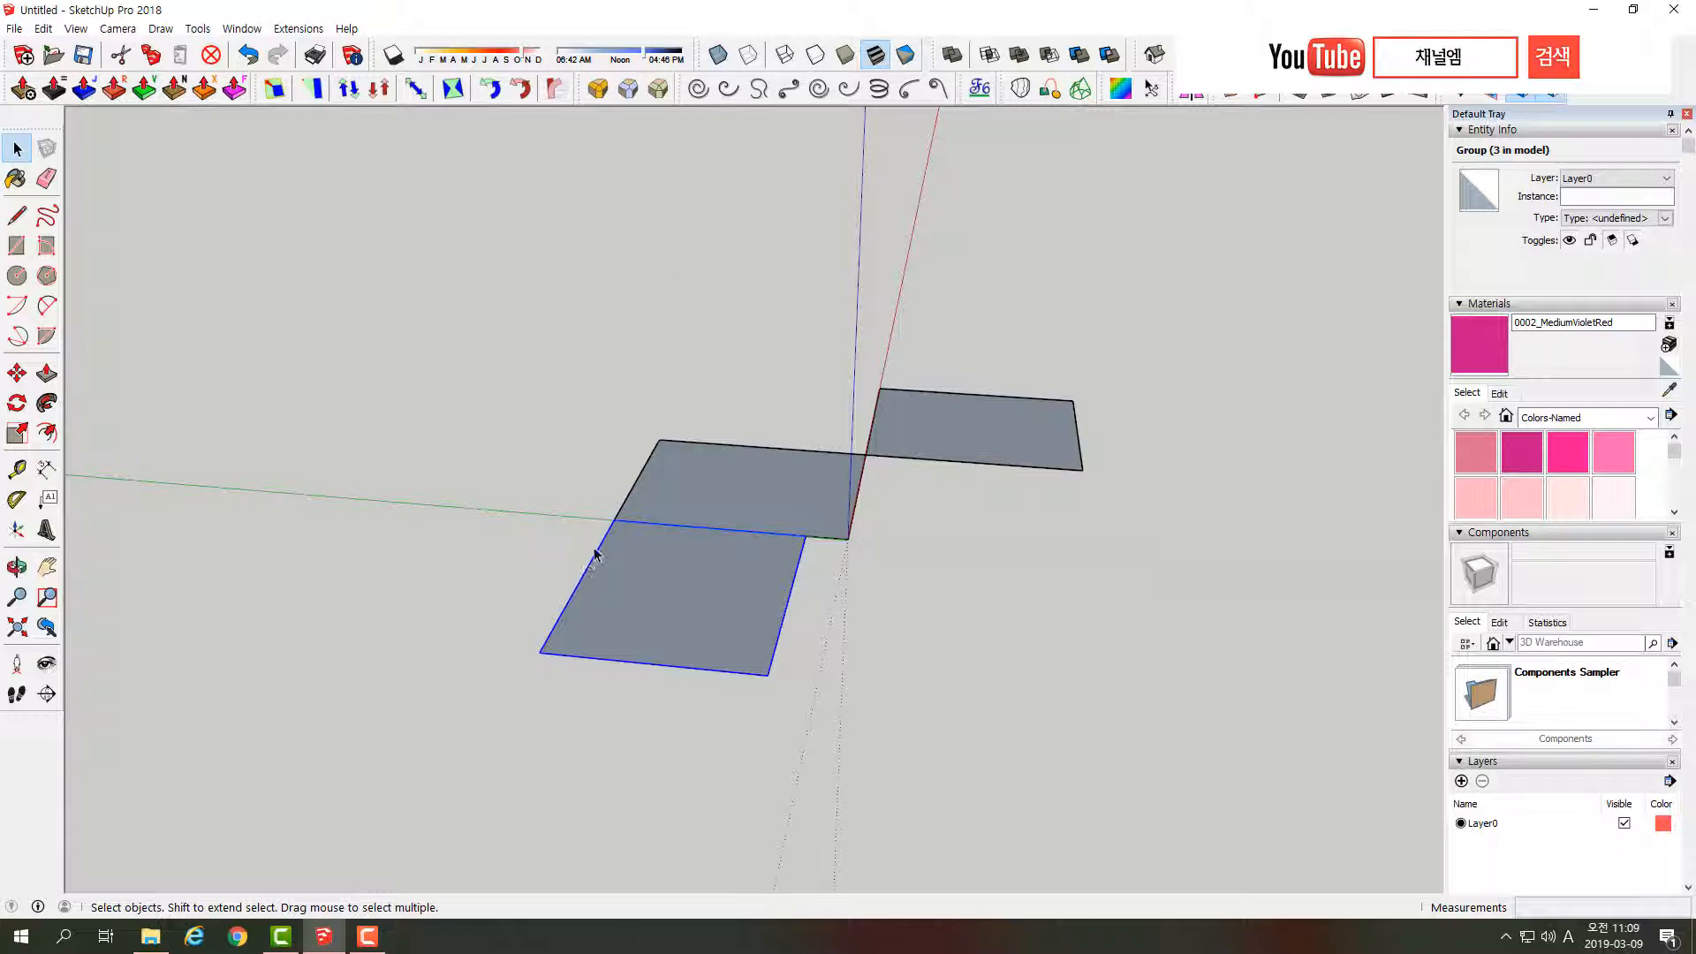
key(p)
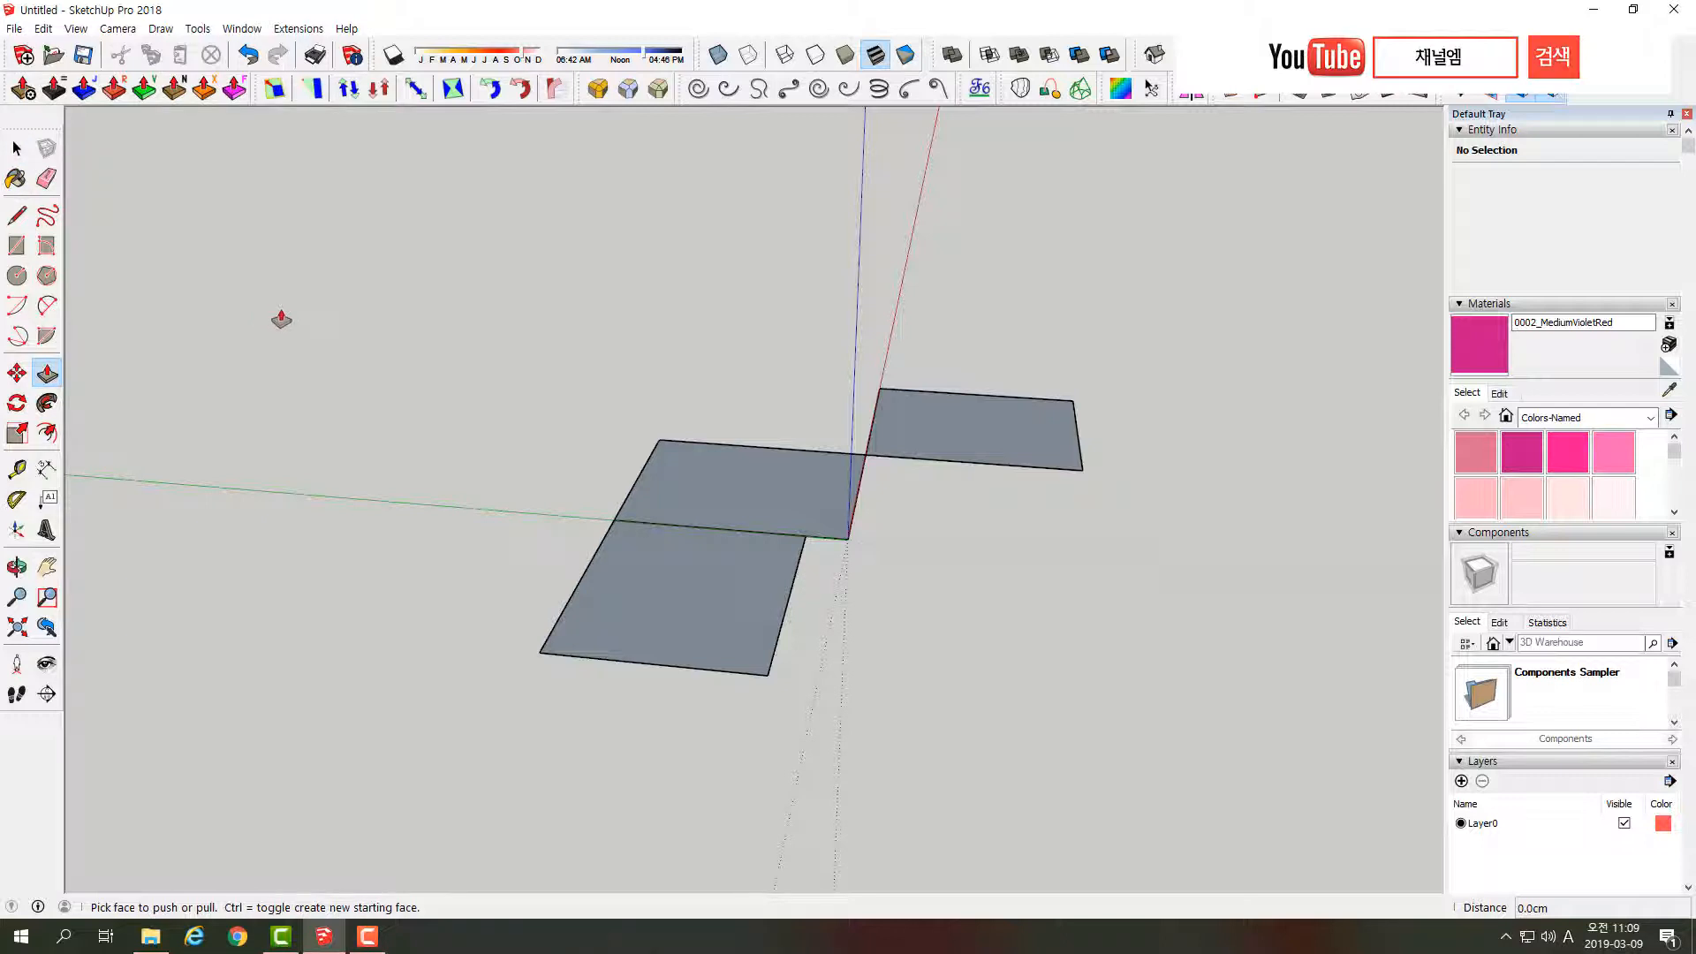
key(space)
click(681, 587)
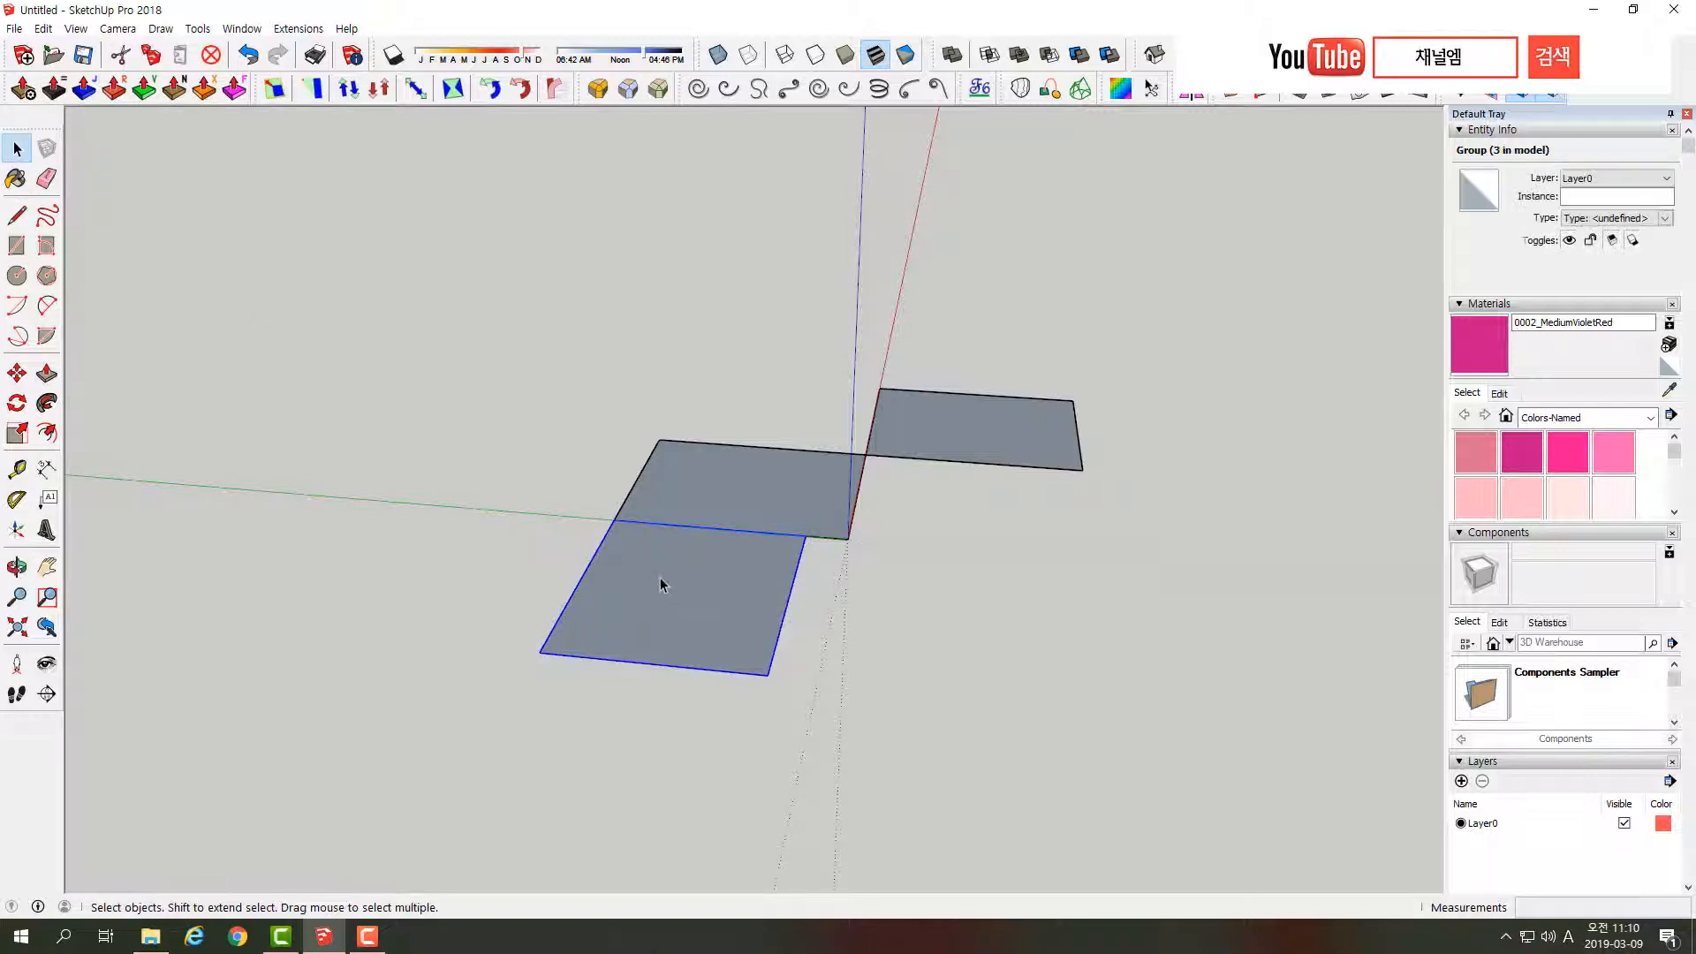
click(924, 447)
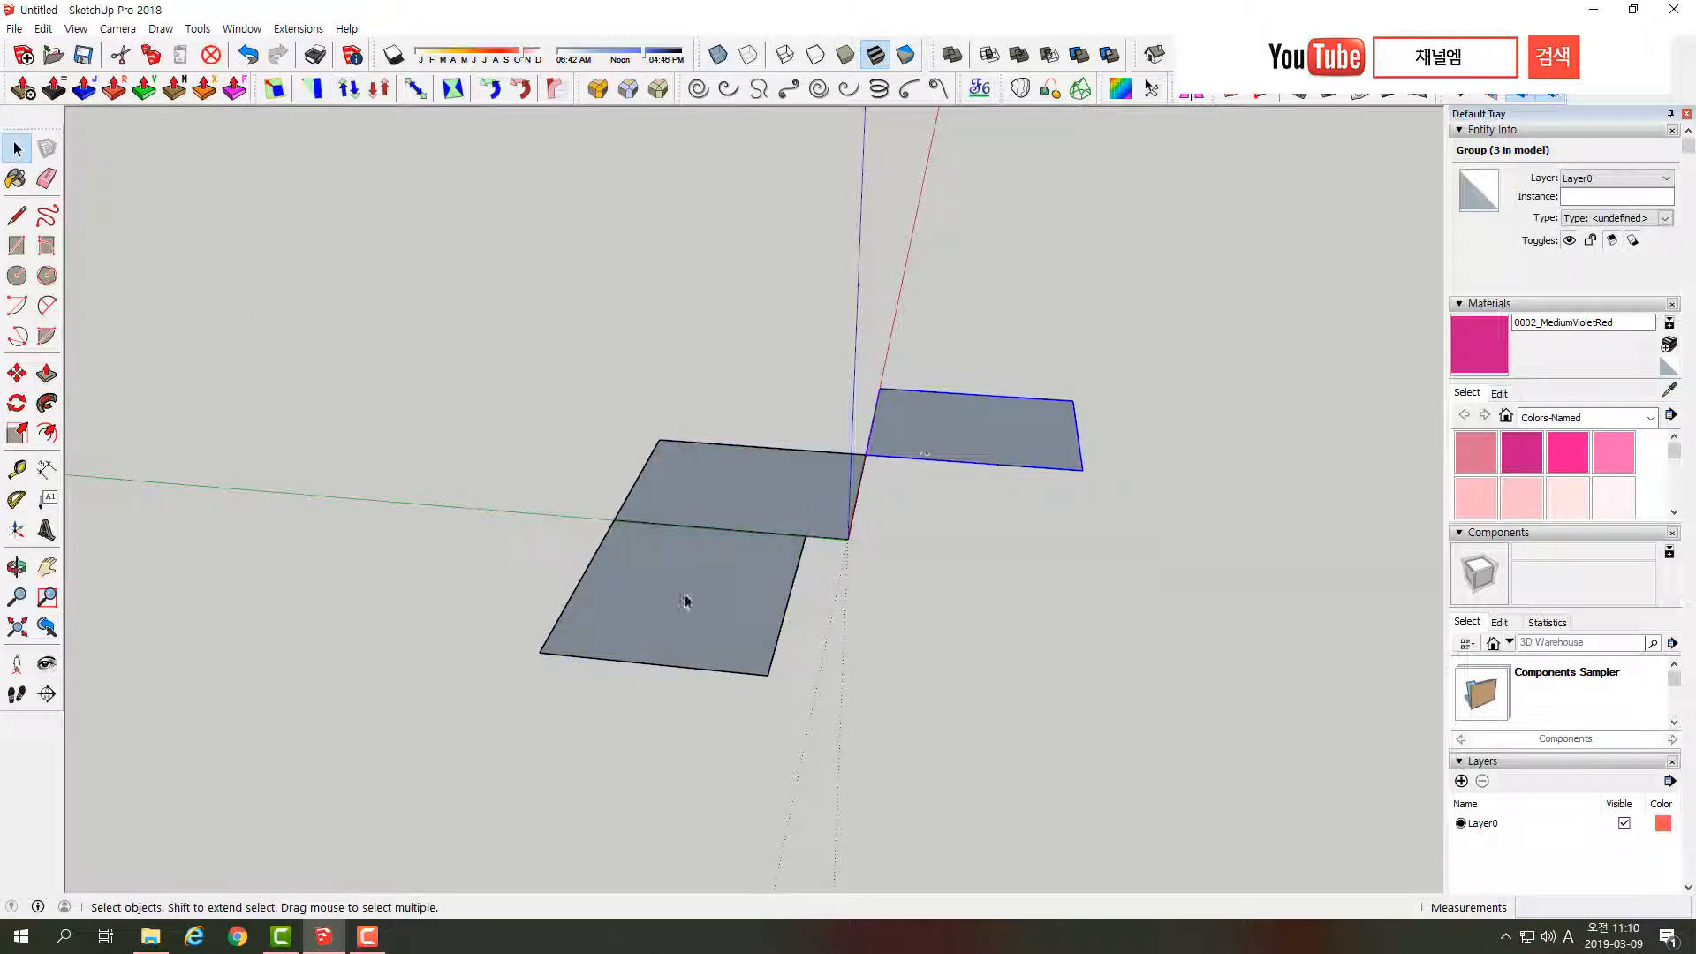
click(654, 601)
- Open the front rectangle's group for editing and try to pull its face up by 200 cm
double_click(657, 597)
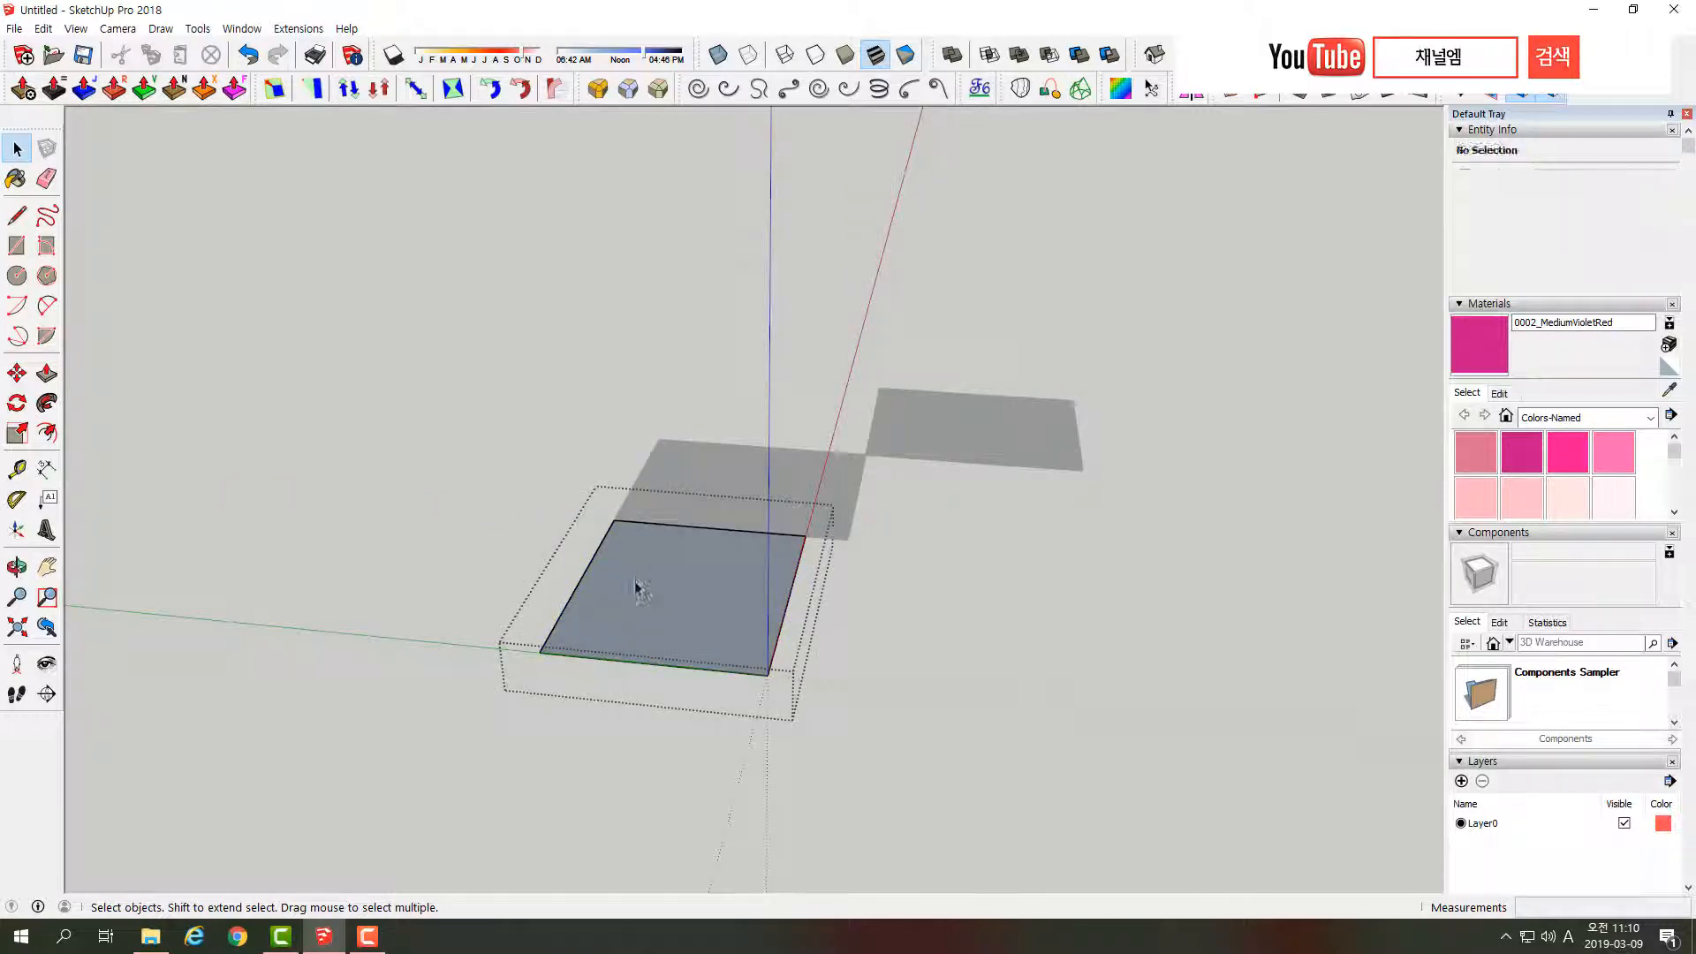
click(671, 592)
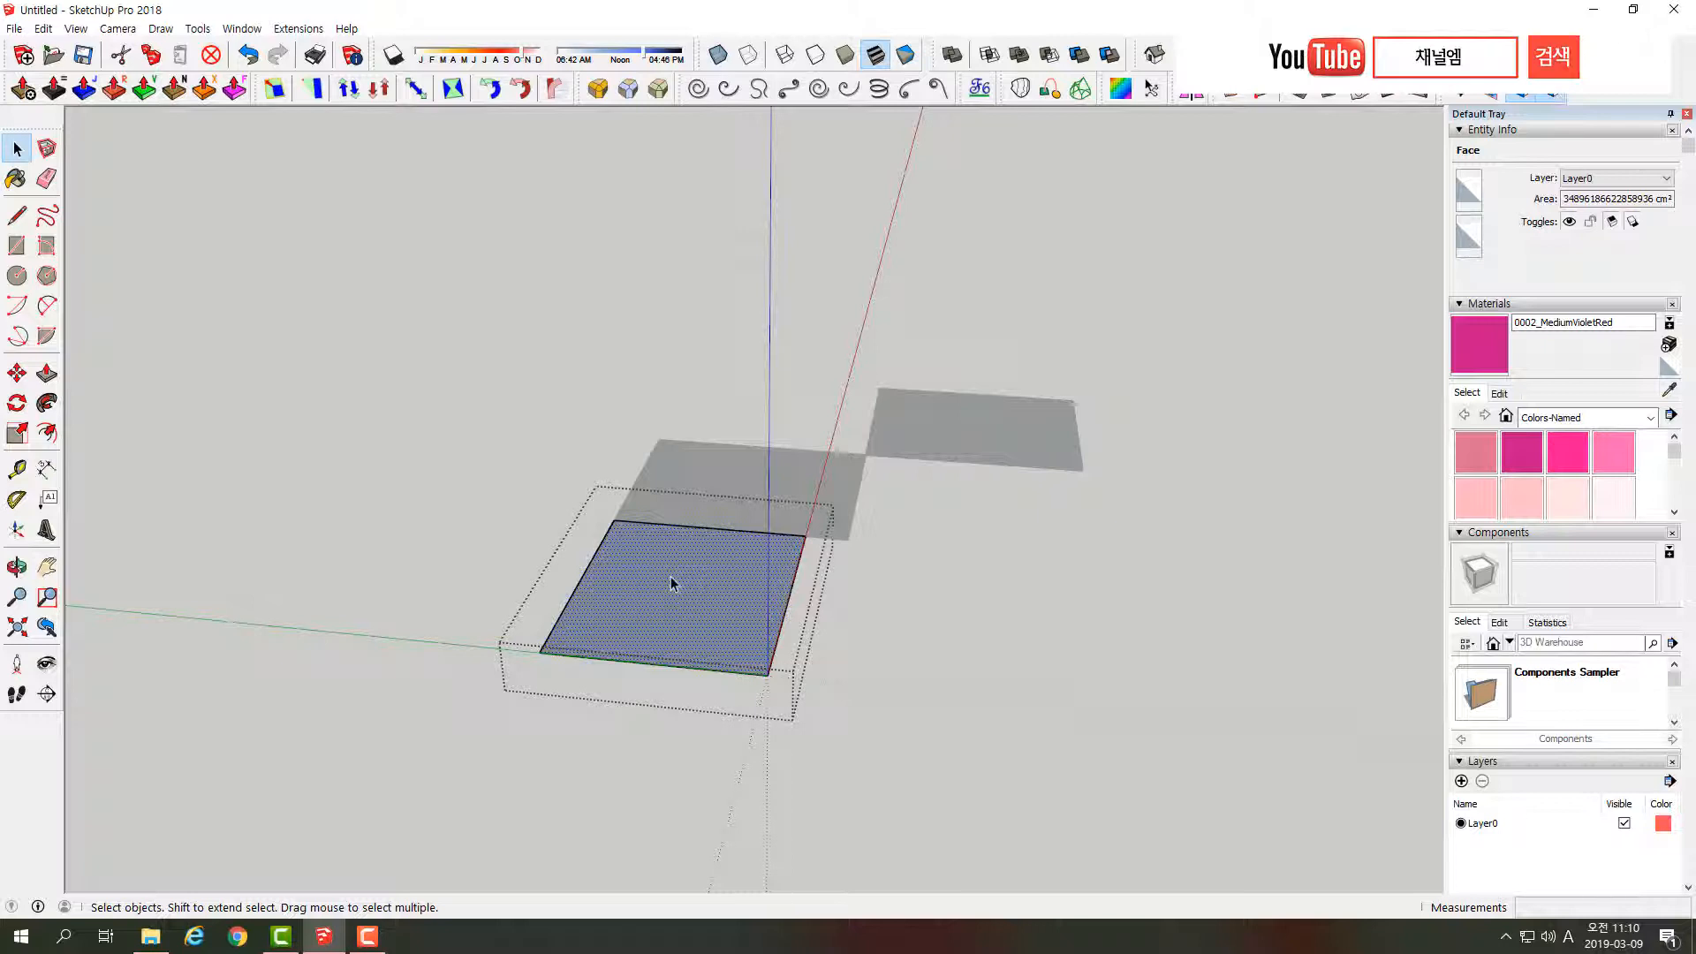
key(p)
click(670, 583)
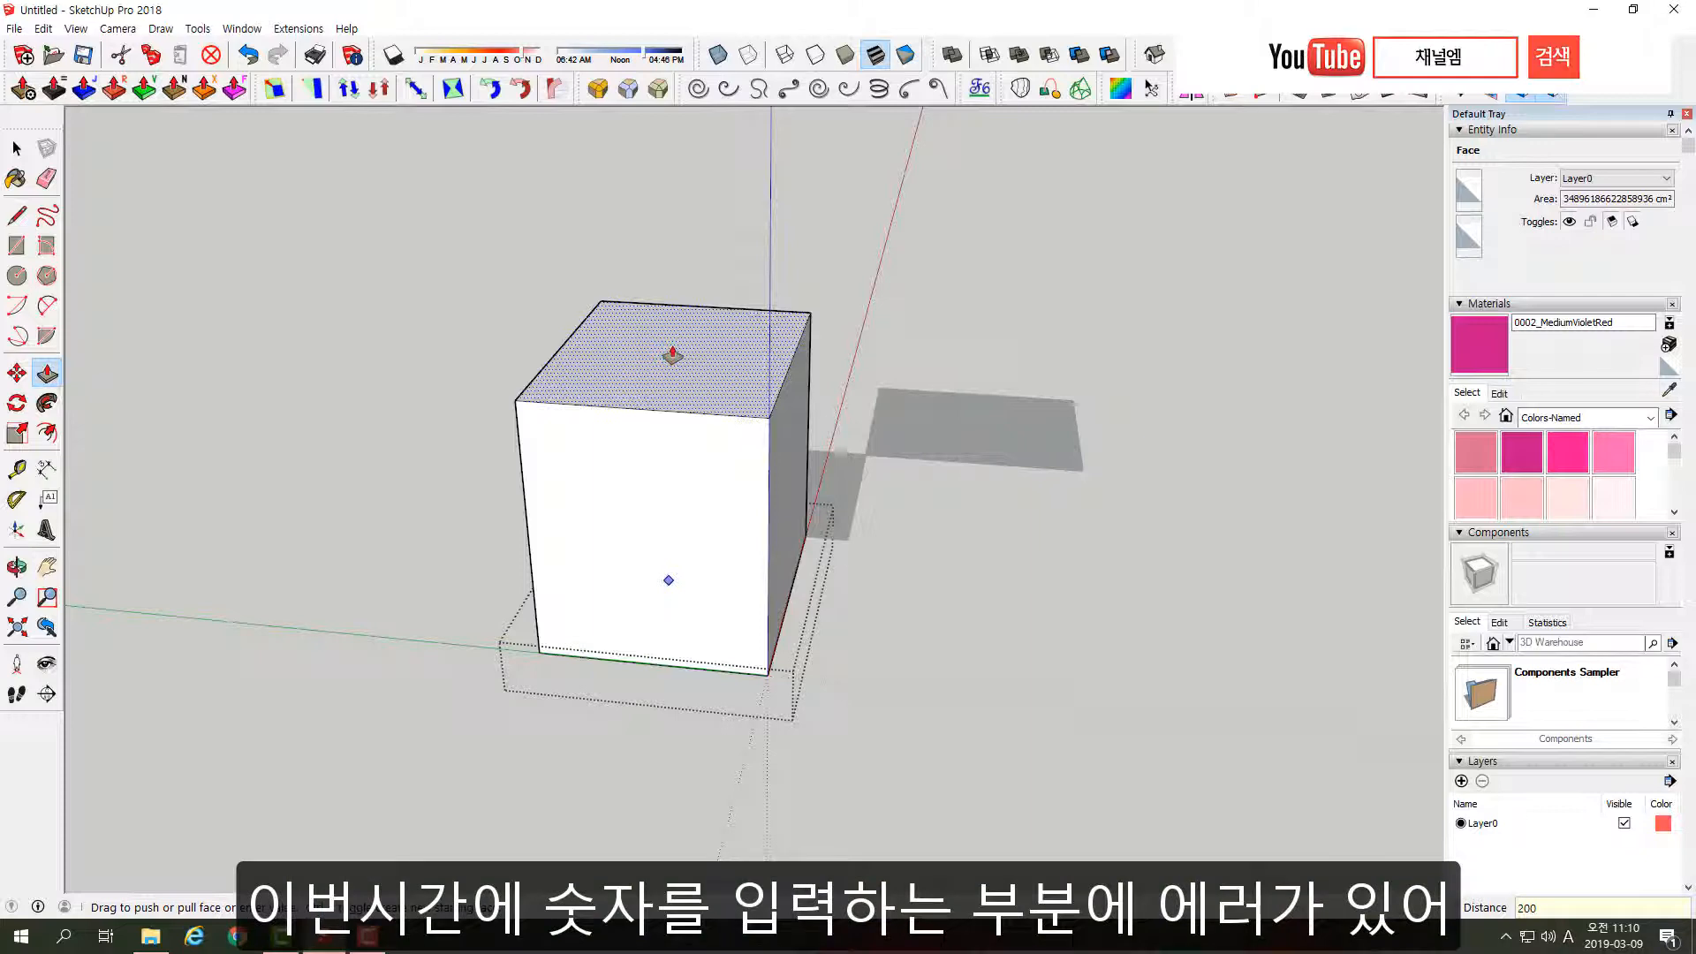
key(Return)
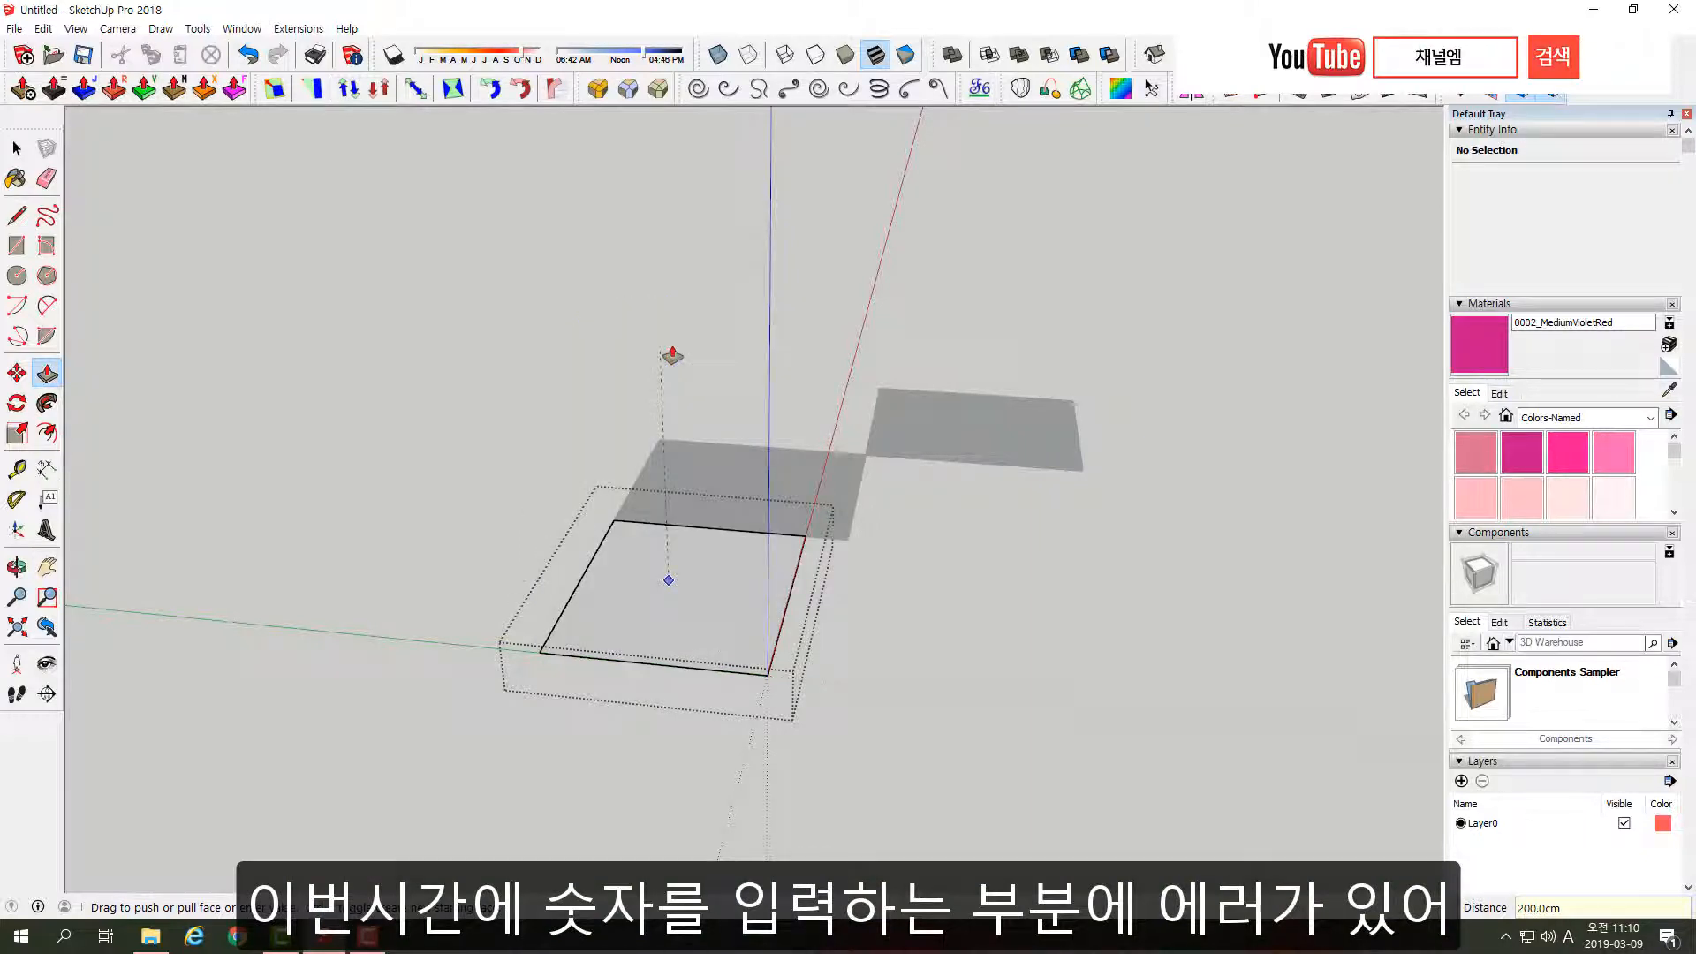
- Pull the face of the open front group up freehand into a box
click(704, 598)
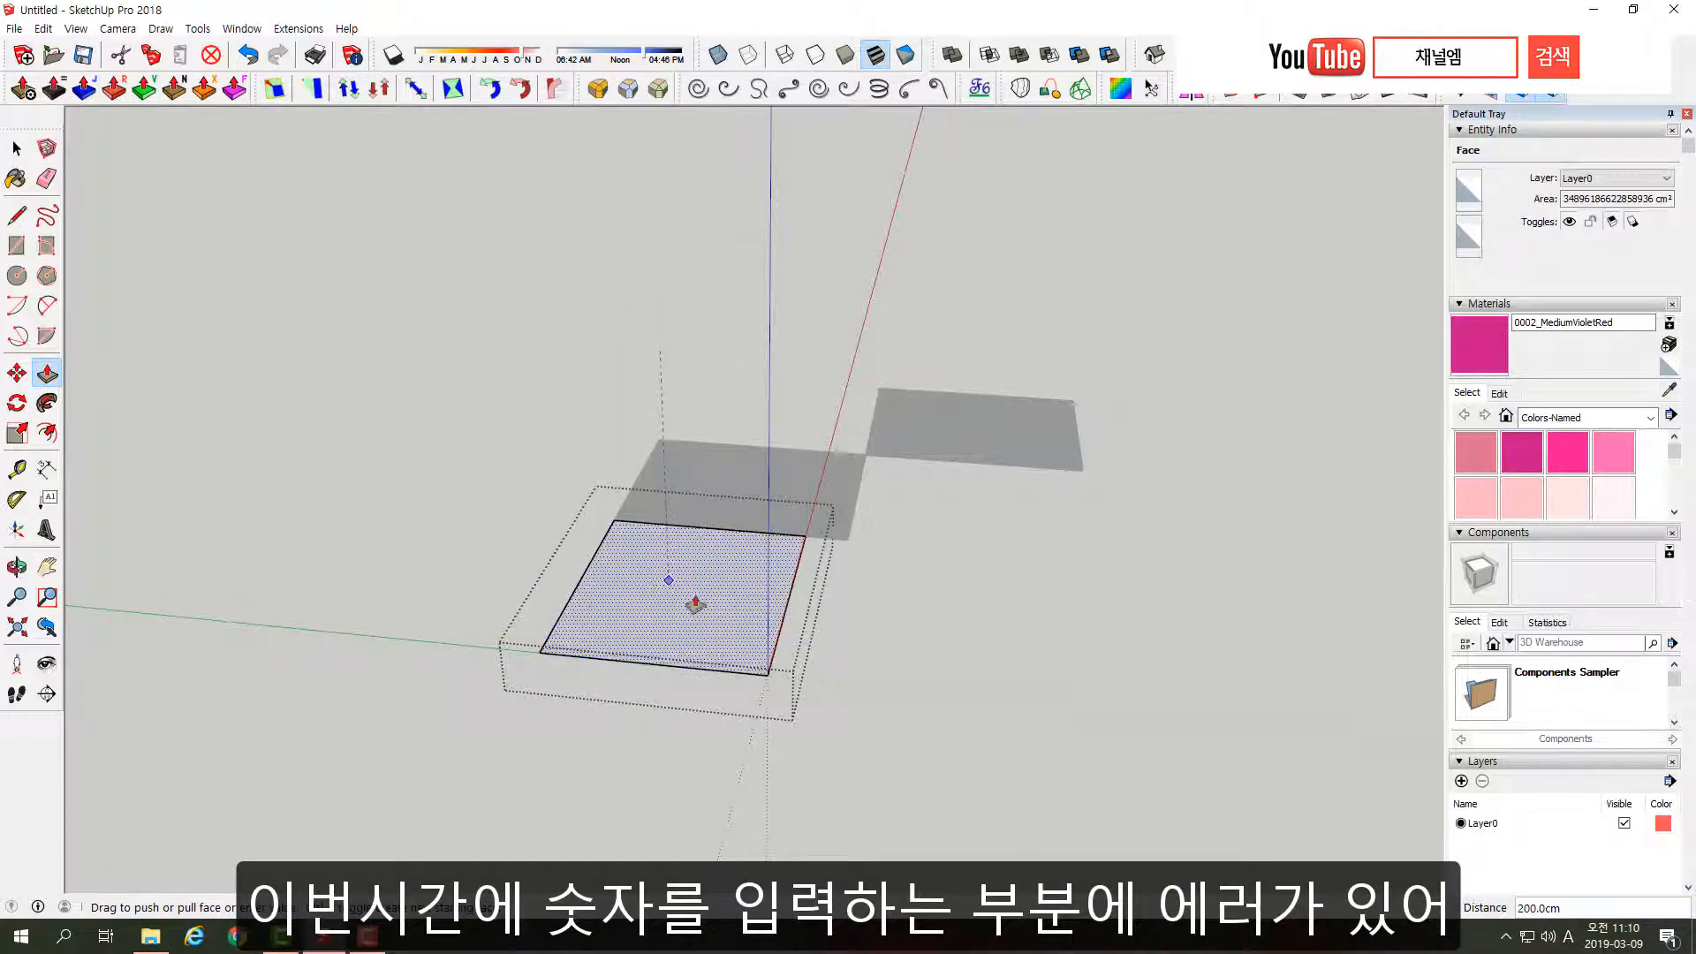
middle_drag(695, 604, 688, 717)
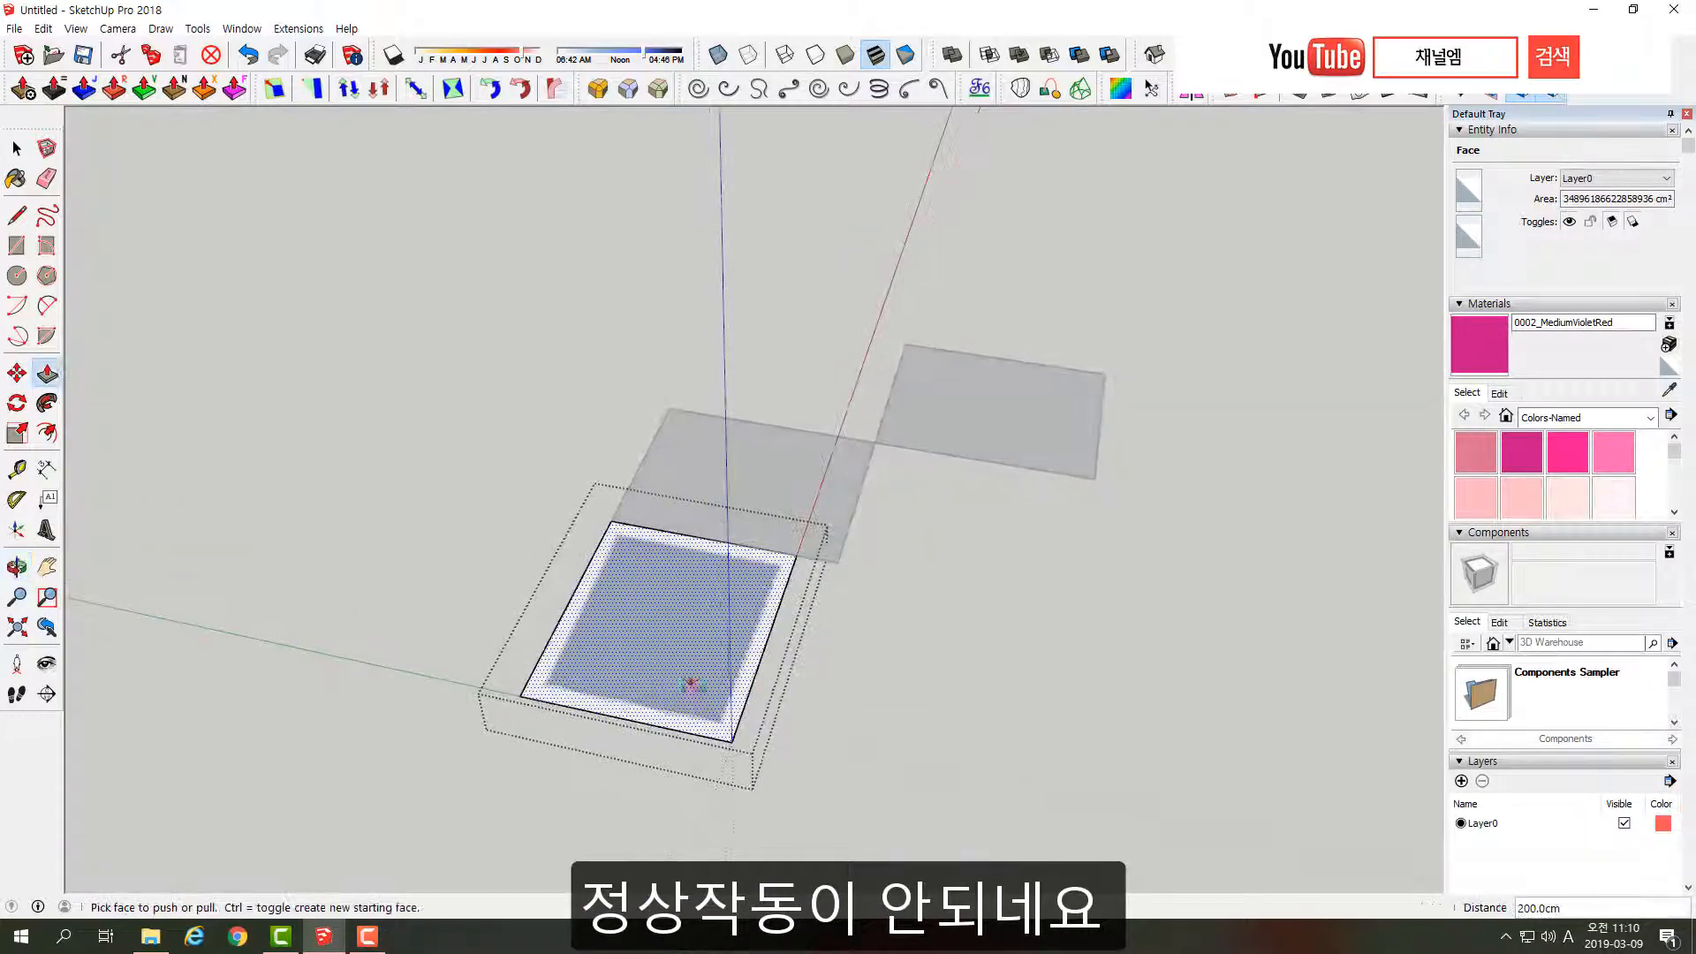
middle_drag(659, 622, 651, 575)
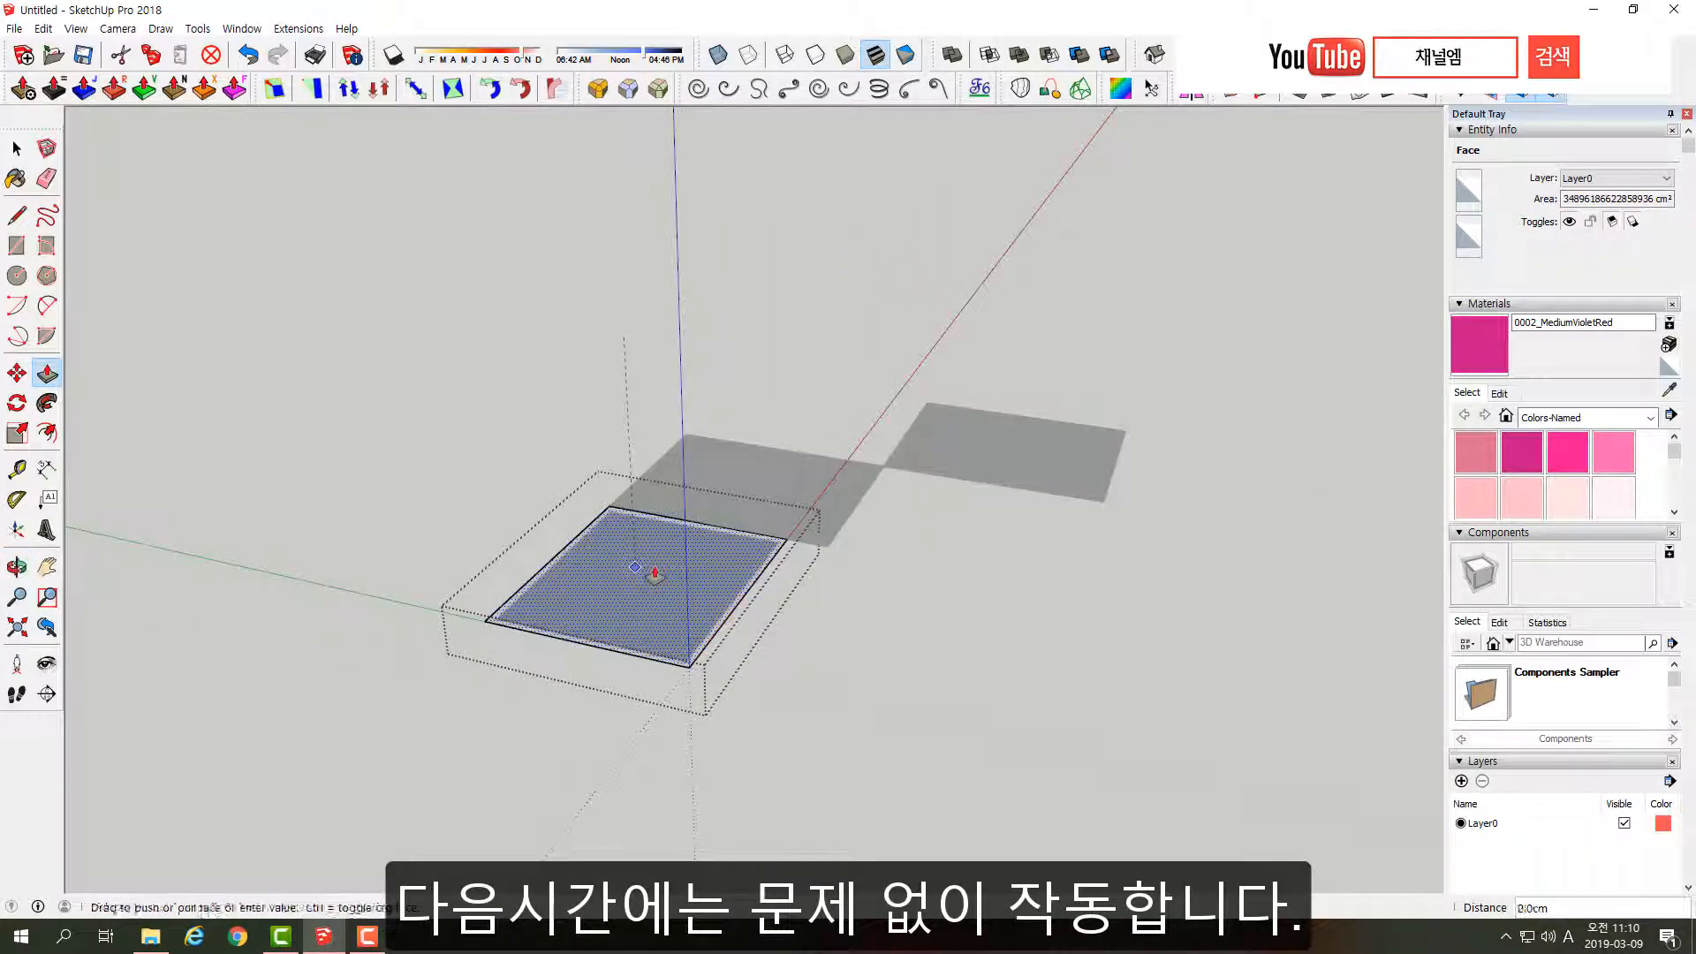
drag(651, 575, 634, 378)
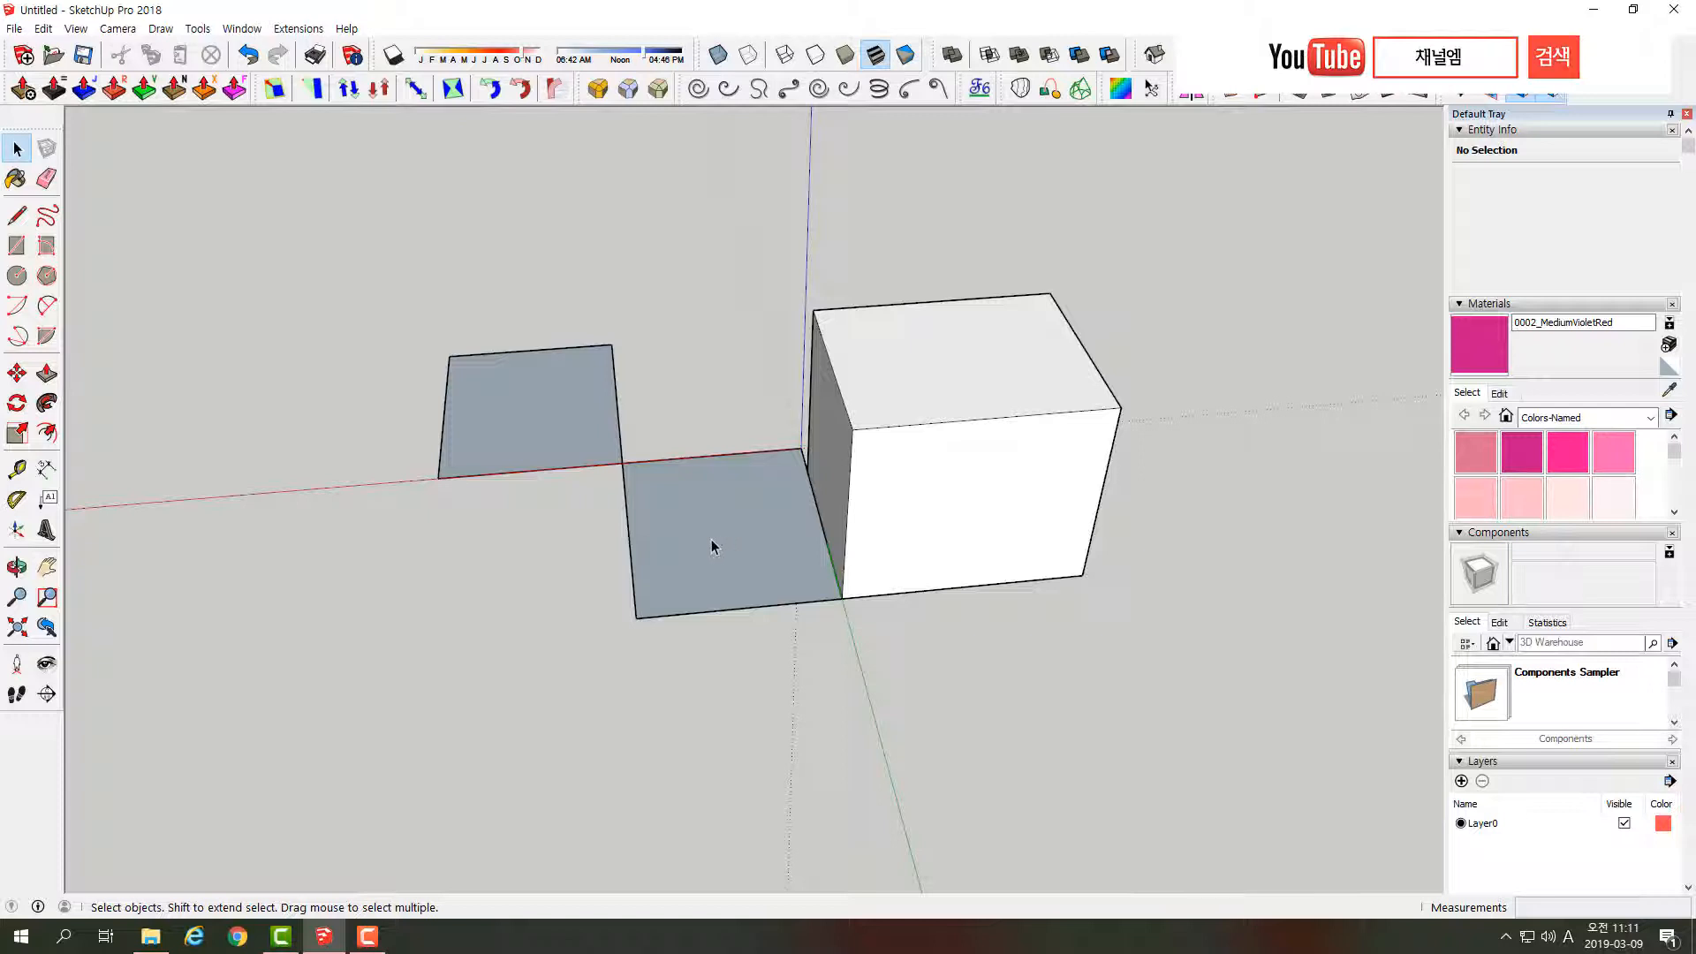
- Open the middle rectangle's group and pull its face up into a box taller than the neighbouring one
double_click(713, 531)
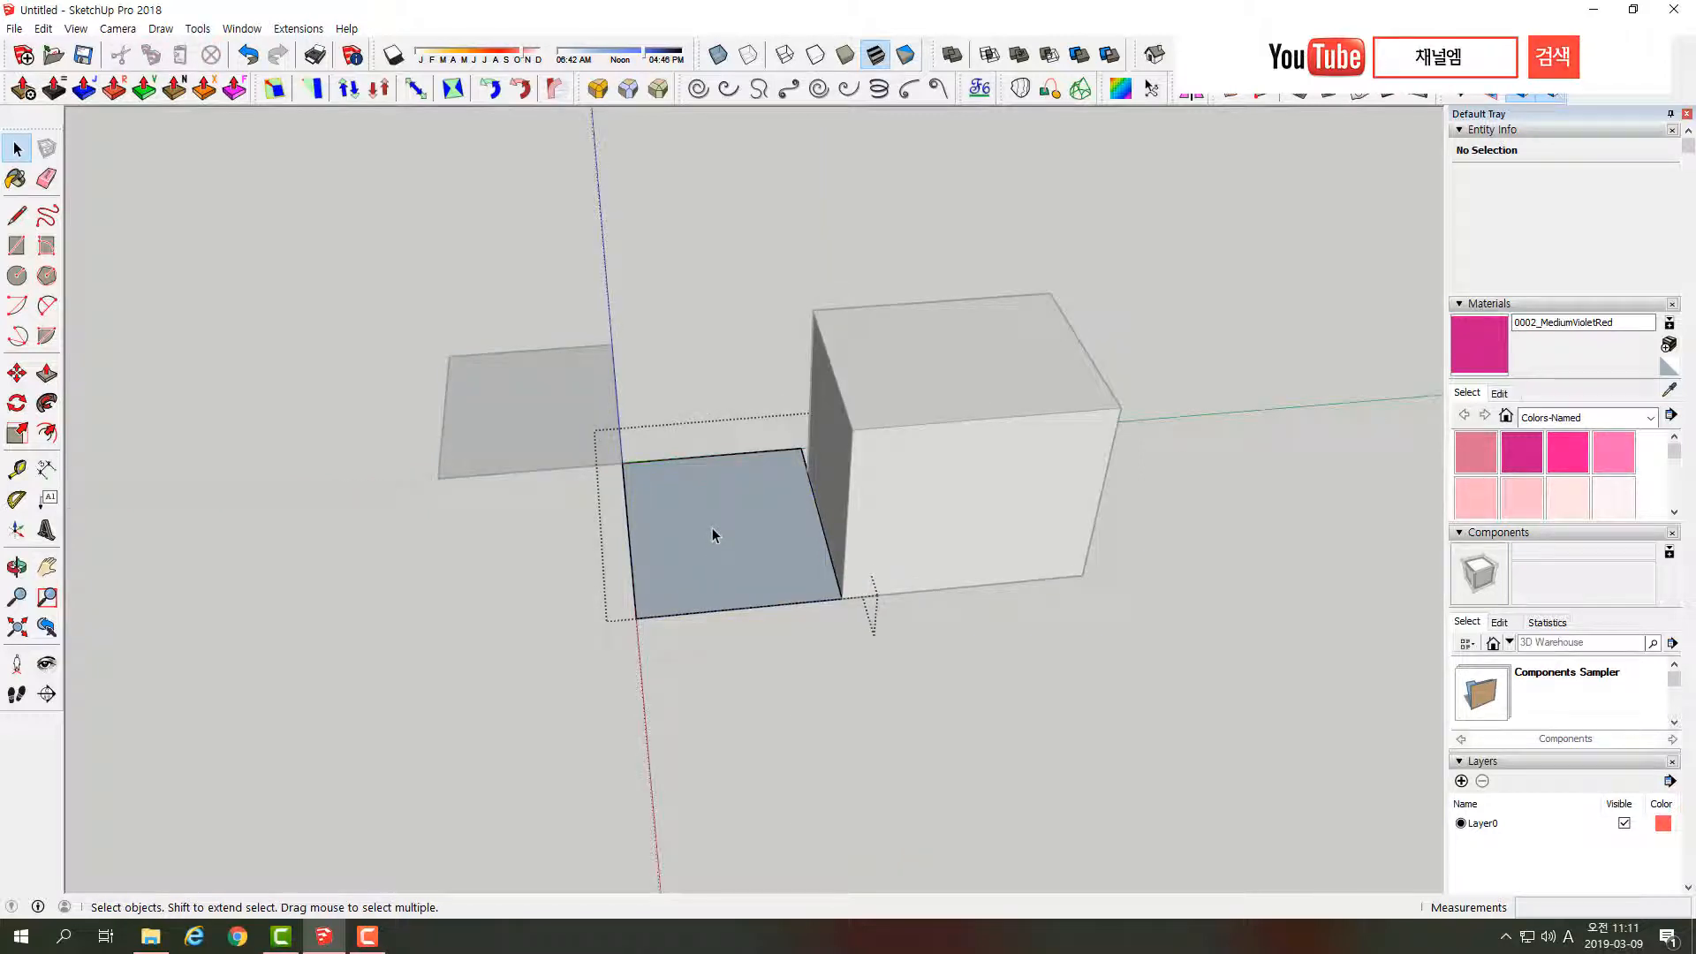
key(p)
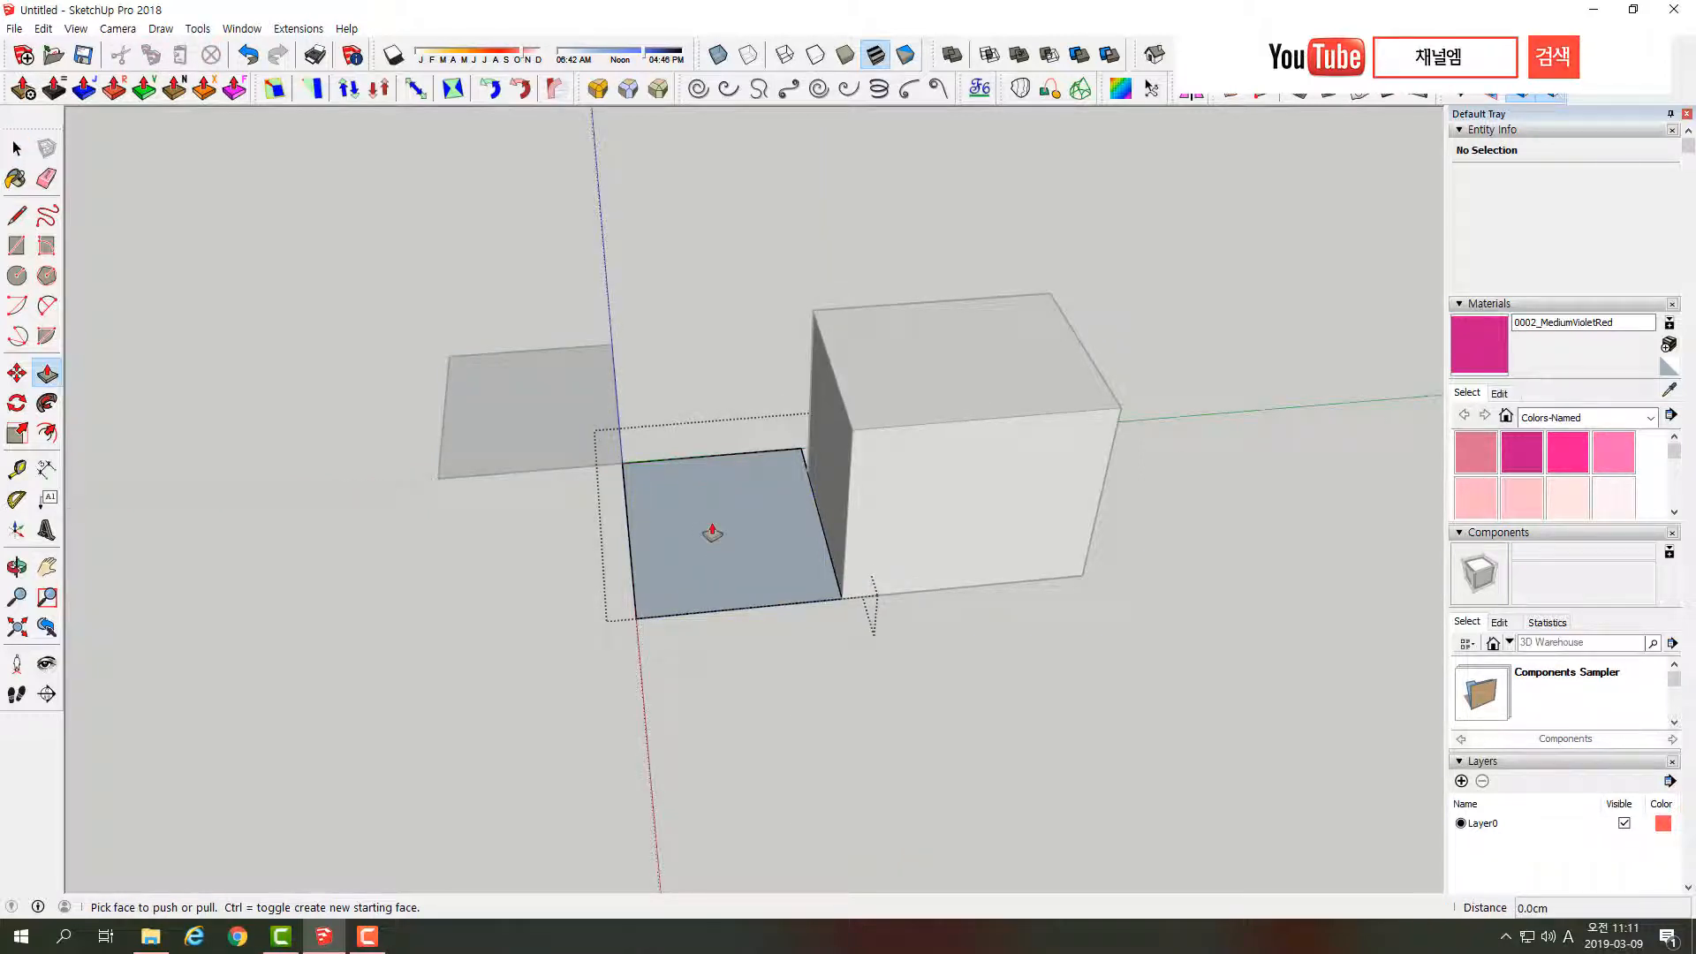
drag(713, 531, 741, 340)
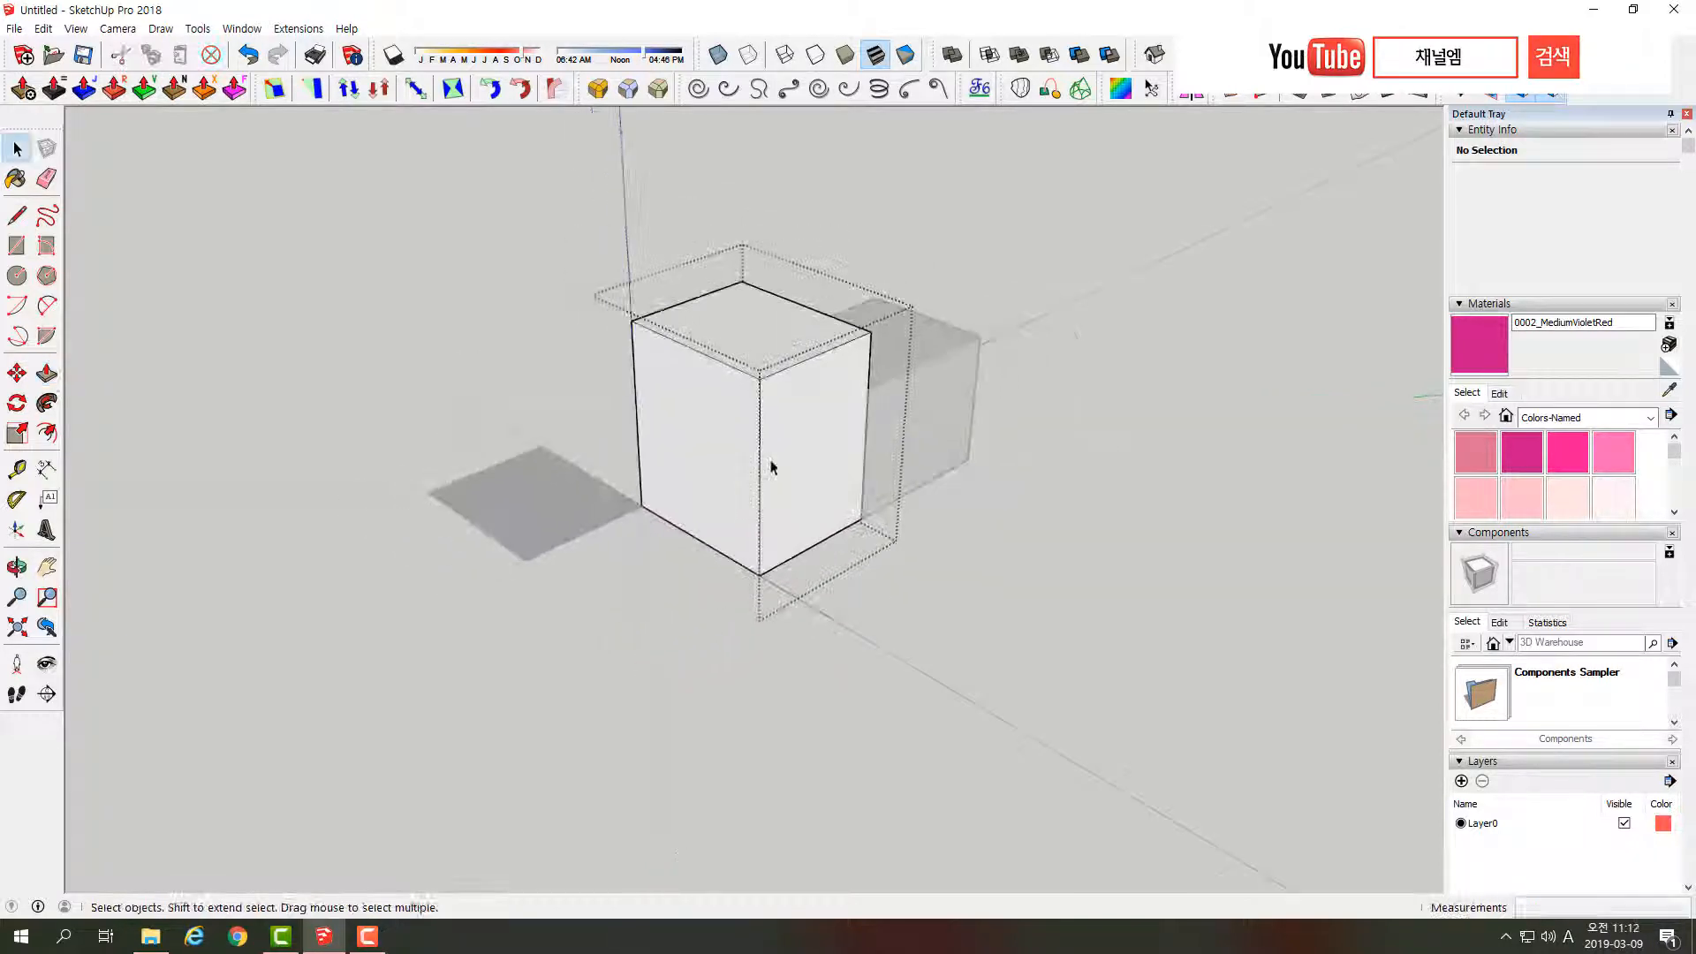
- Open the remaining flat rectangle's group, pull its face up into the tallest box, about 424 million cm high, and close the group
middle_drag(771, 466, 848, 490)
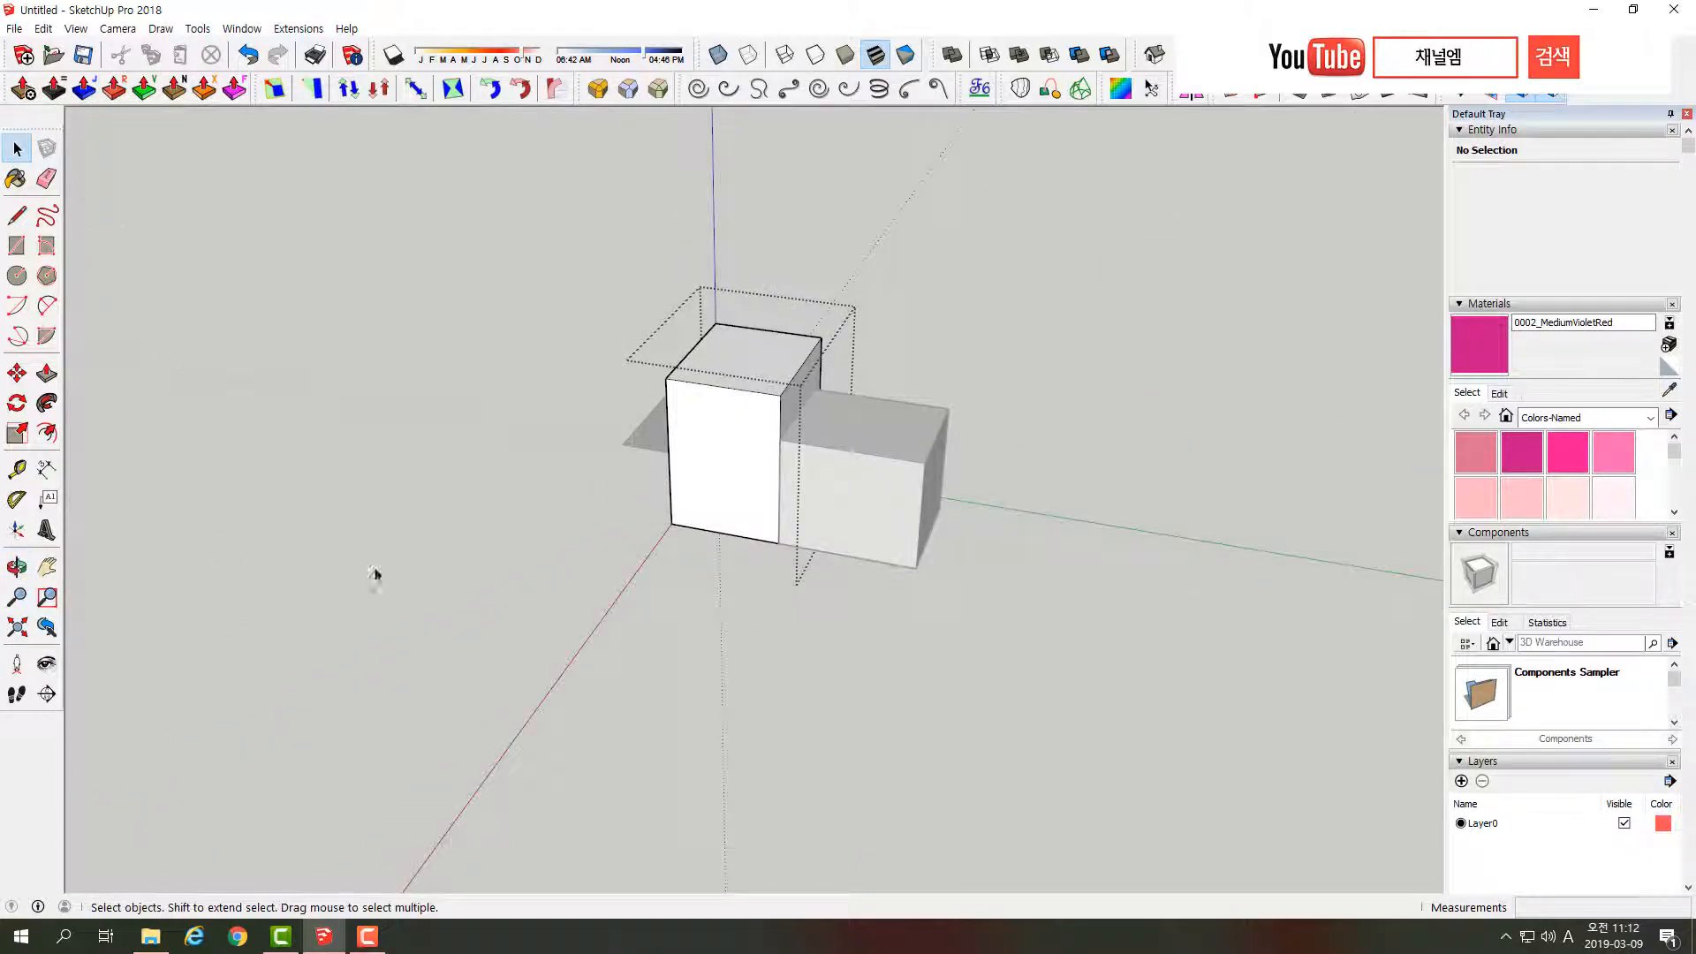
middle_drag(1030, 347, 601, 468)
click(602, 466)
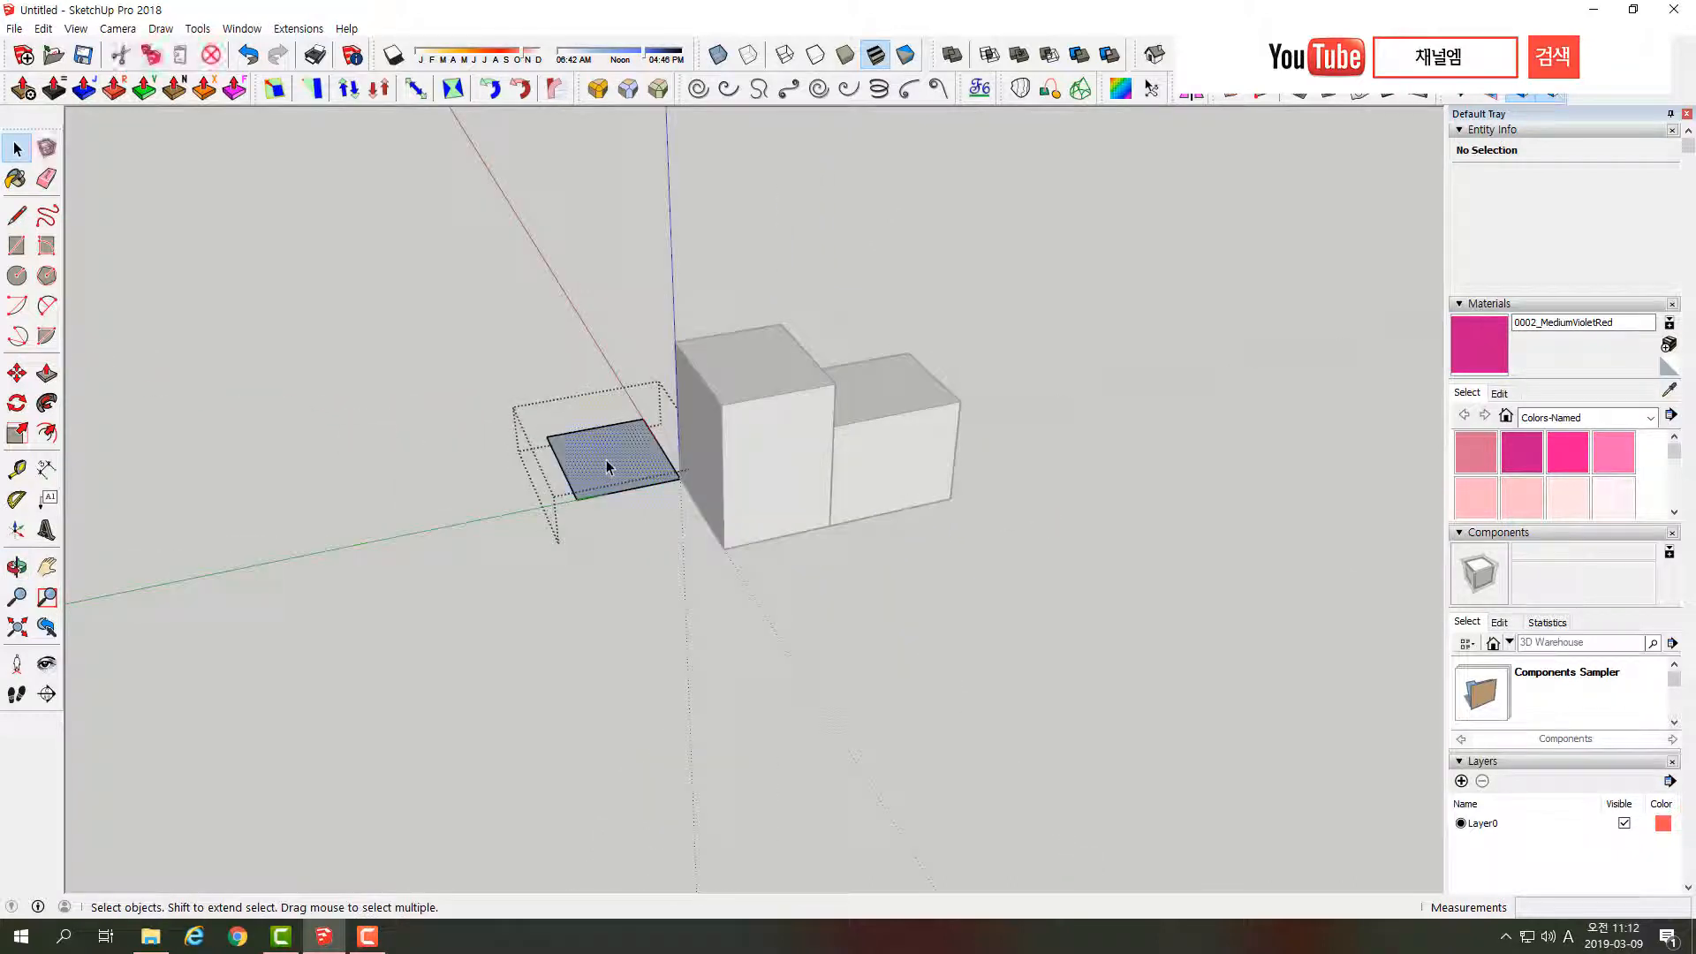
key(p)
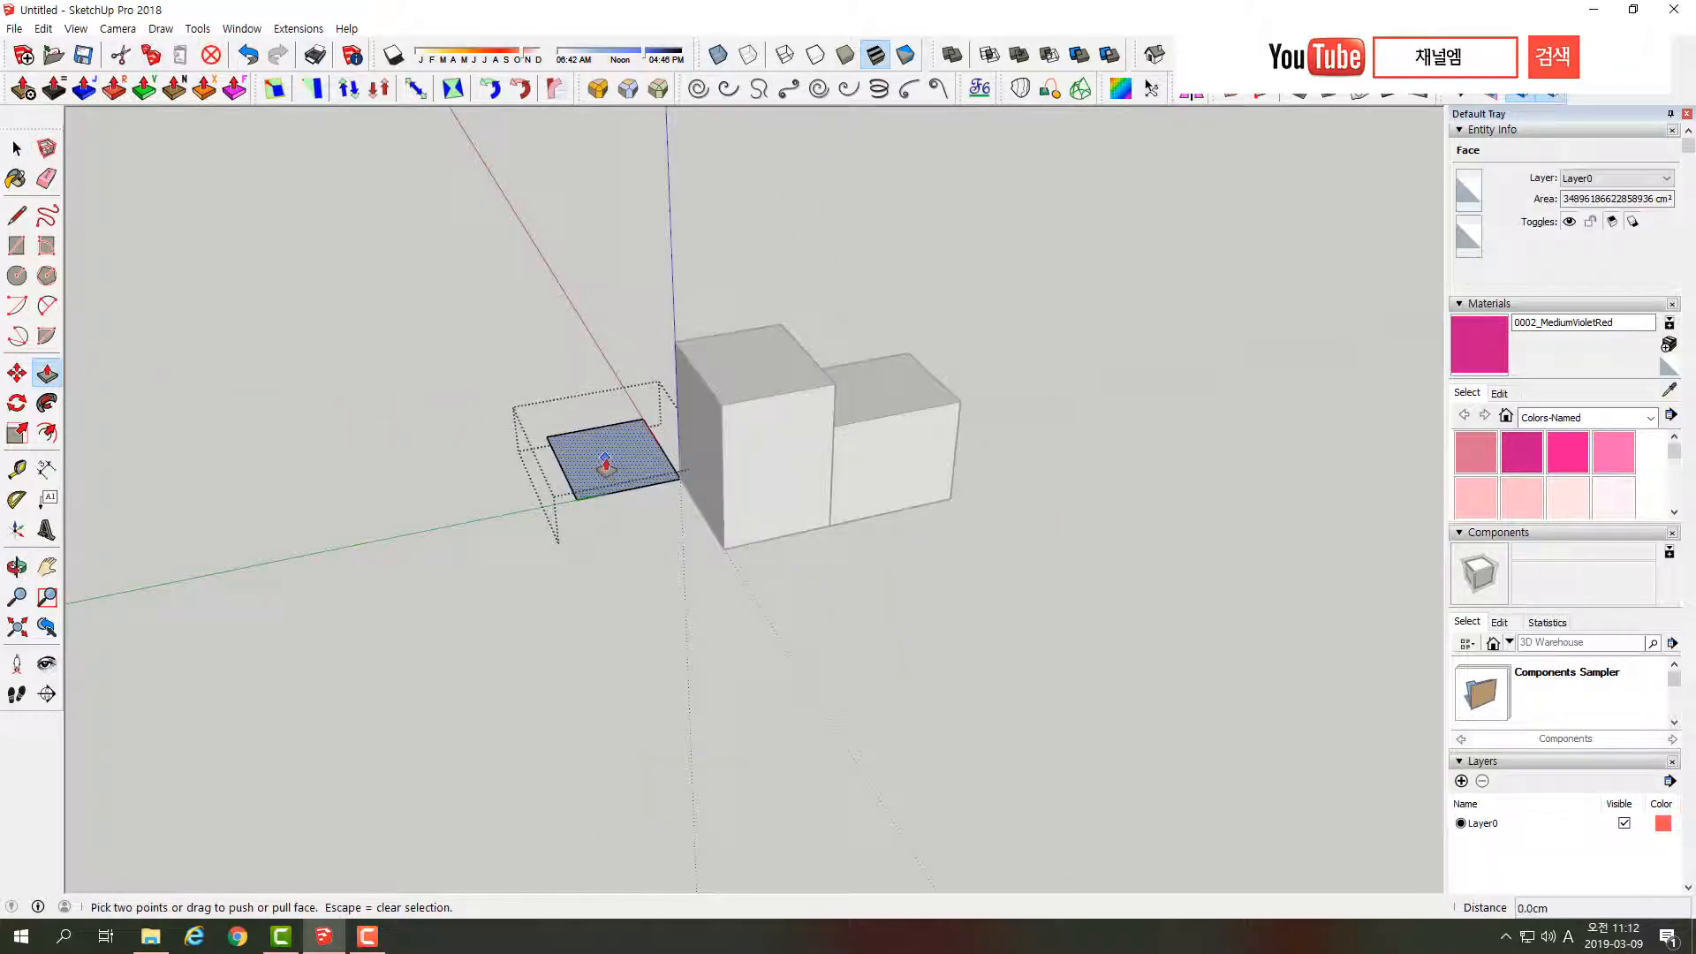
drag(605, 464, 618, 215)
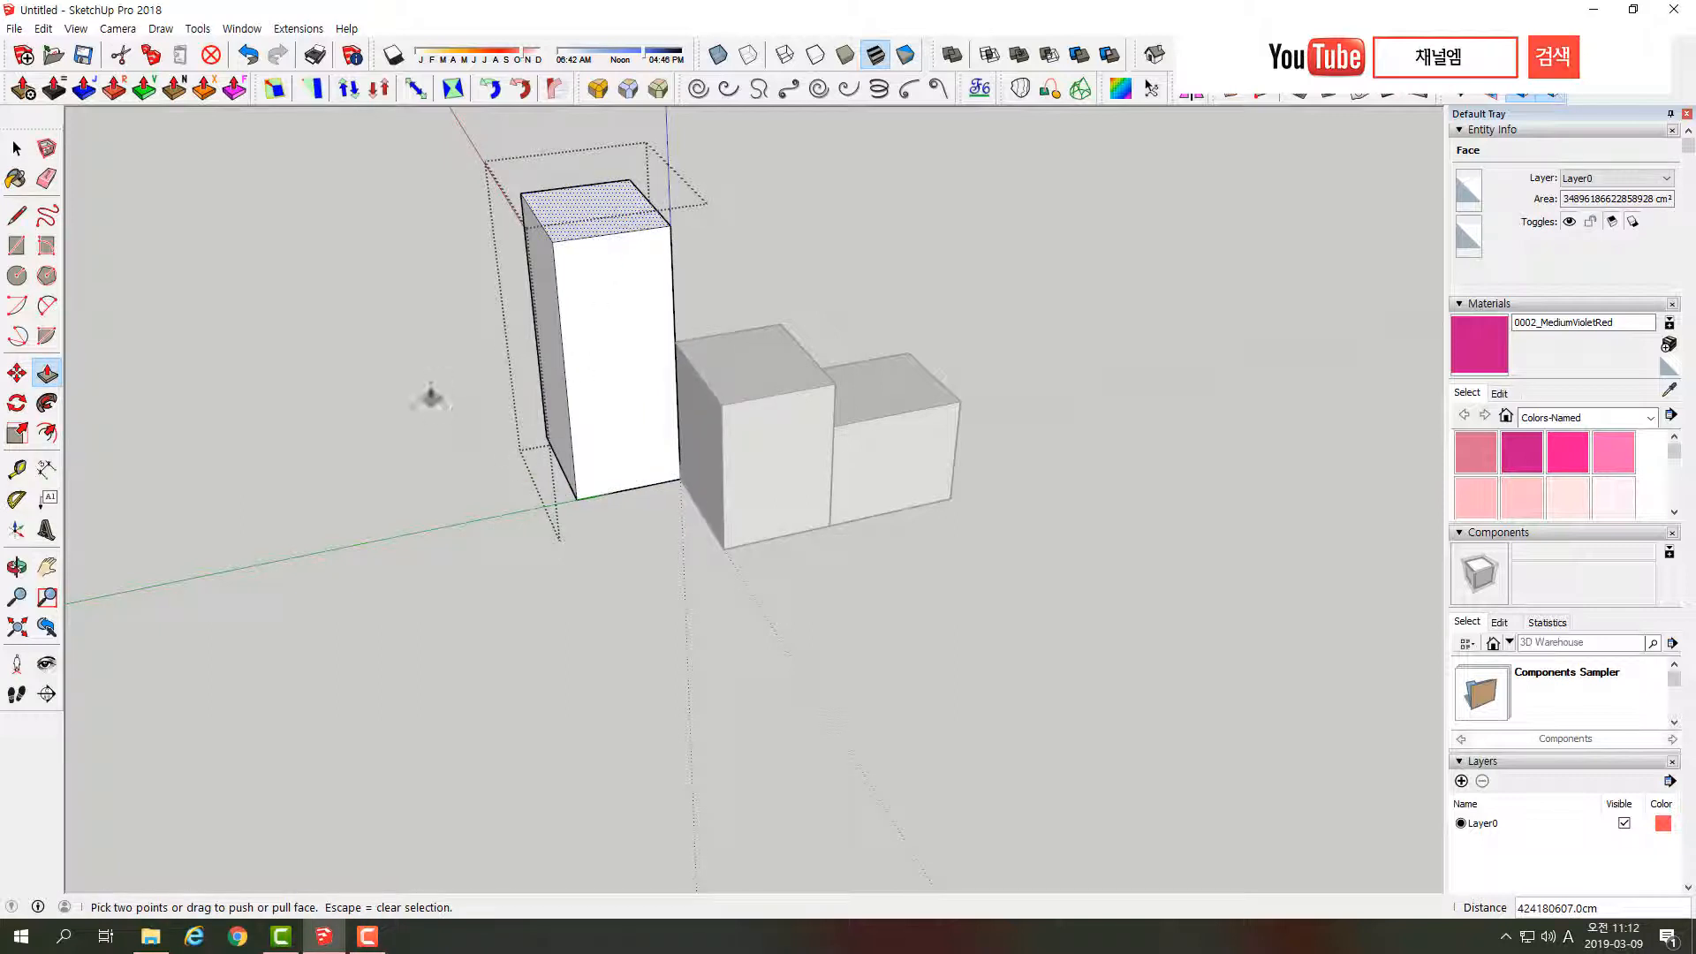
key(space)
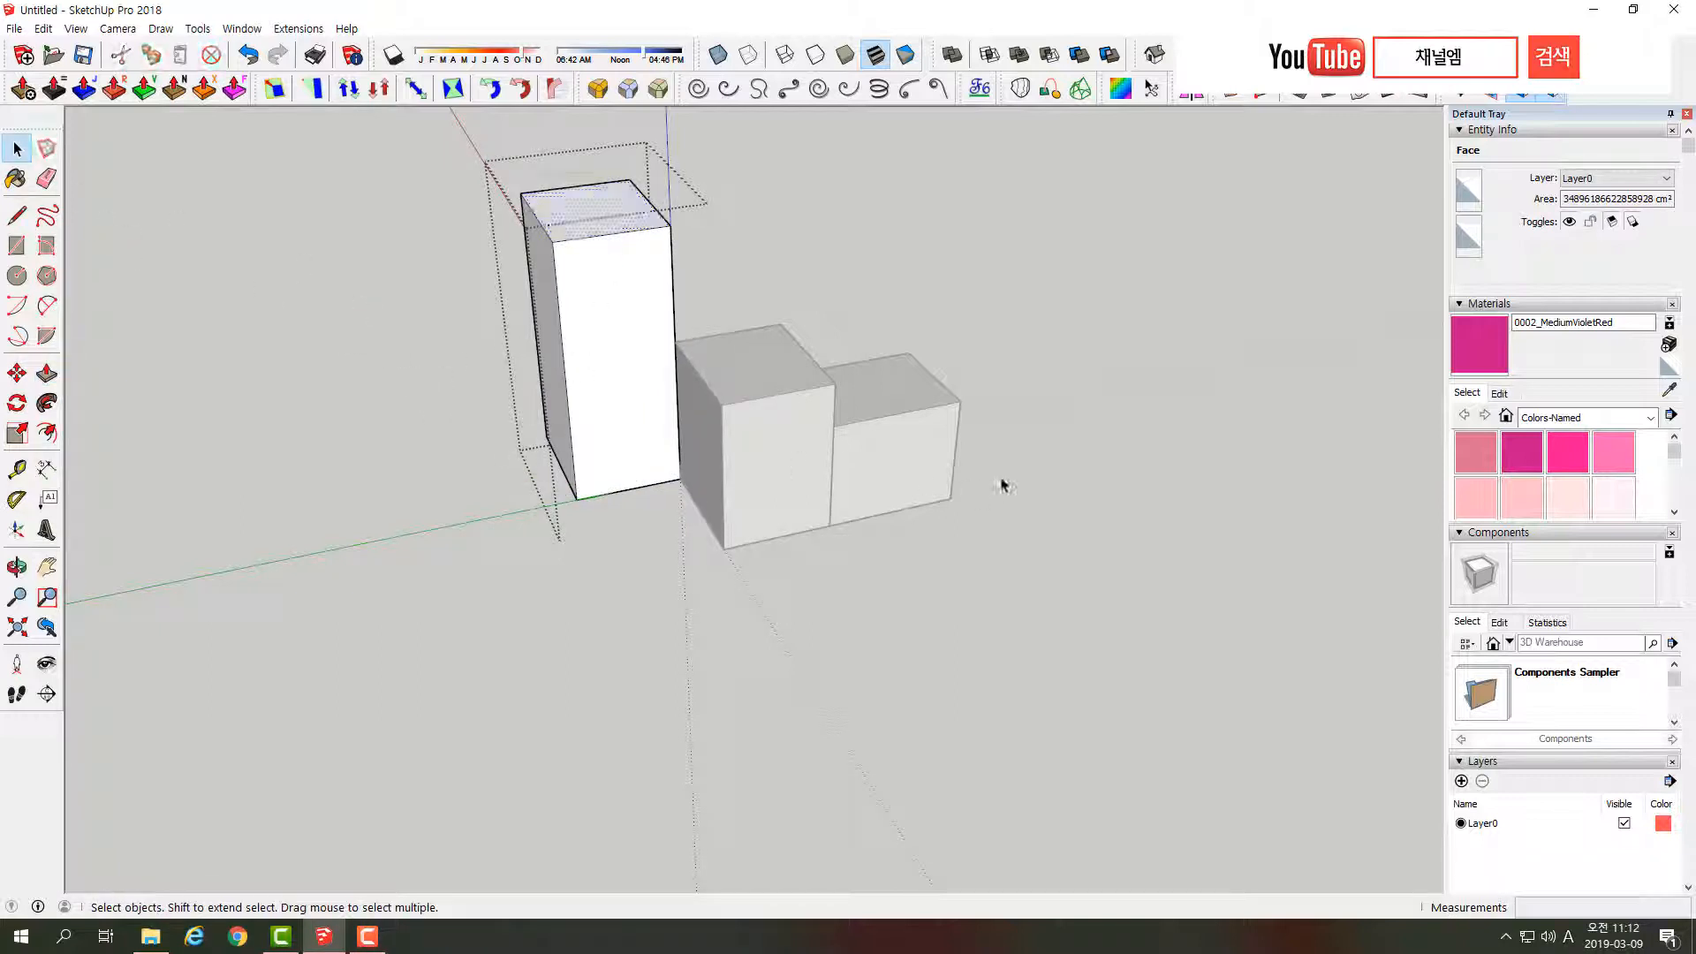
click(1002, 481)
- Rotate the shortest box 90 degrees about the blue axis, pivoting on one of its upper corners
middle_drag(1002, 481, 680, 587)
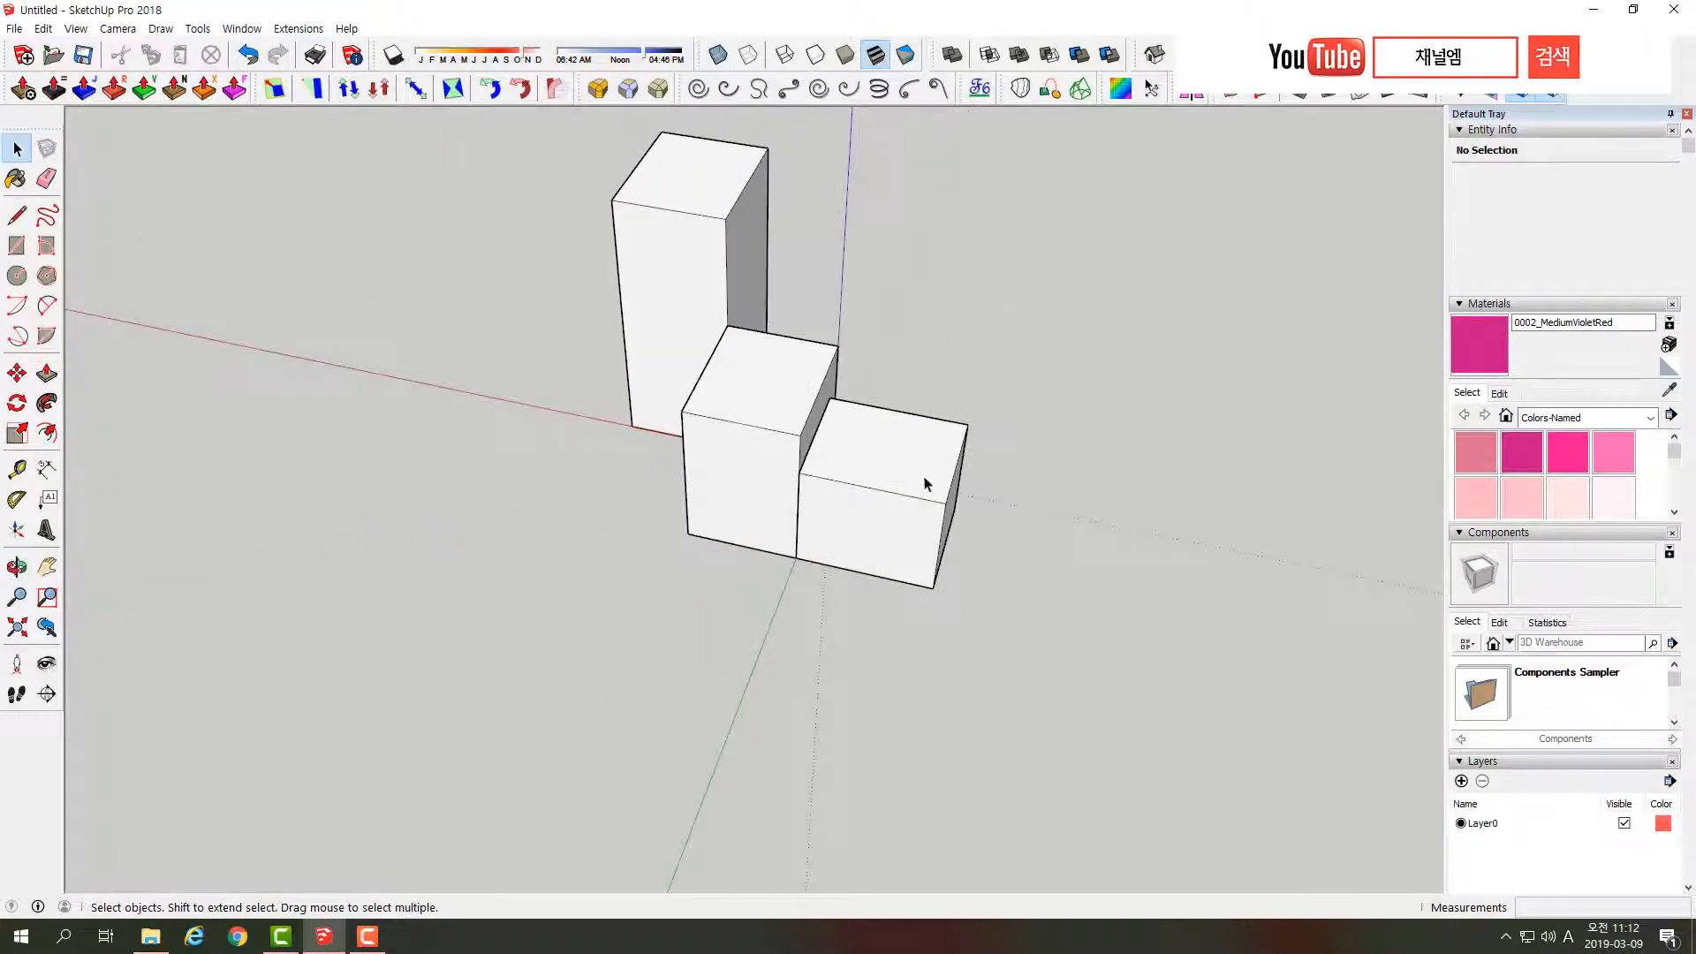
middle_drag(927, 481, 853, 492)
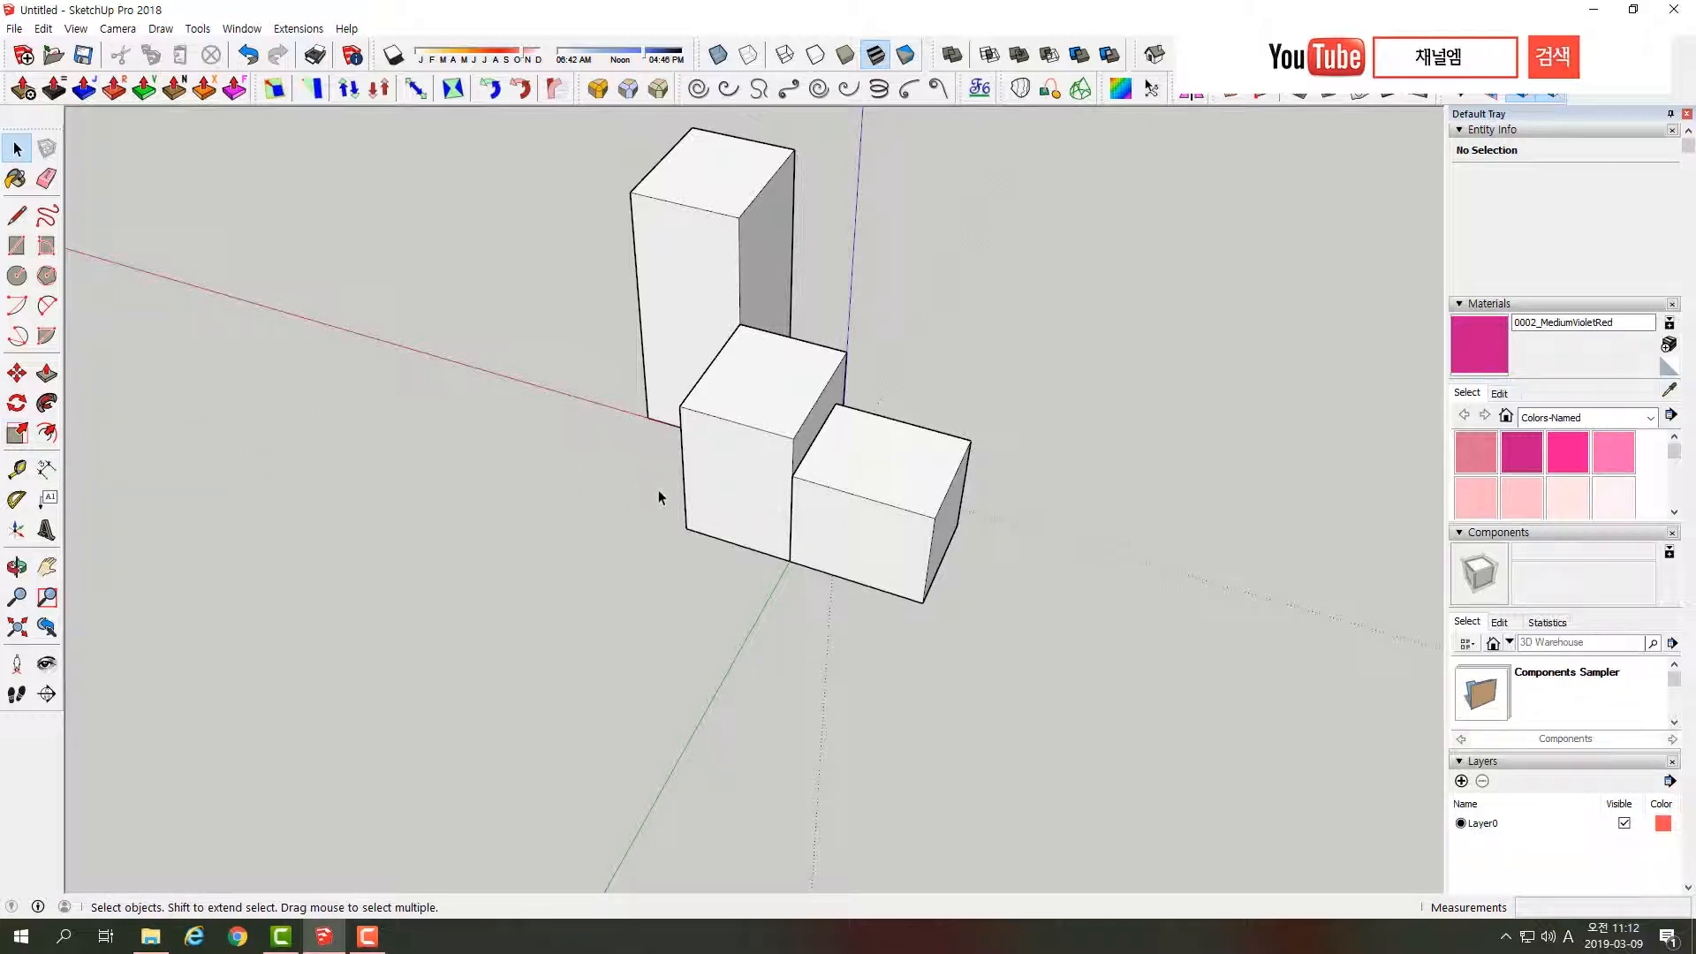
key(q)
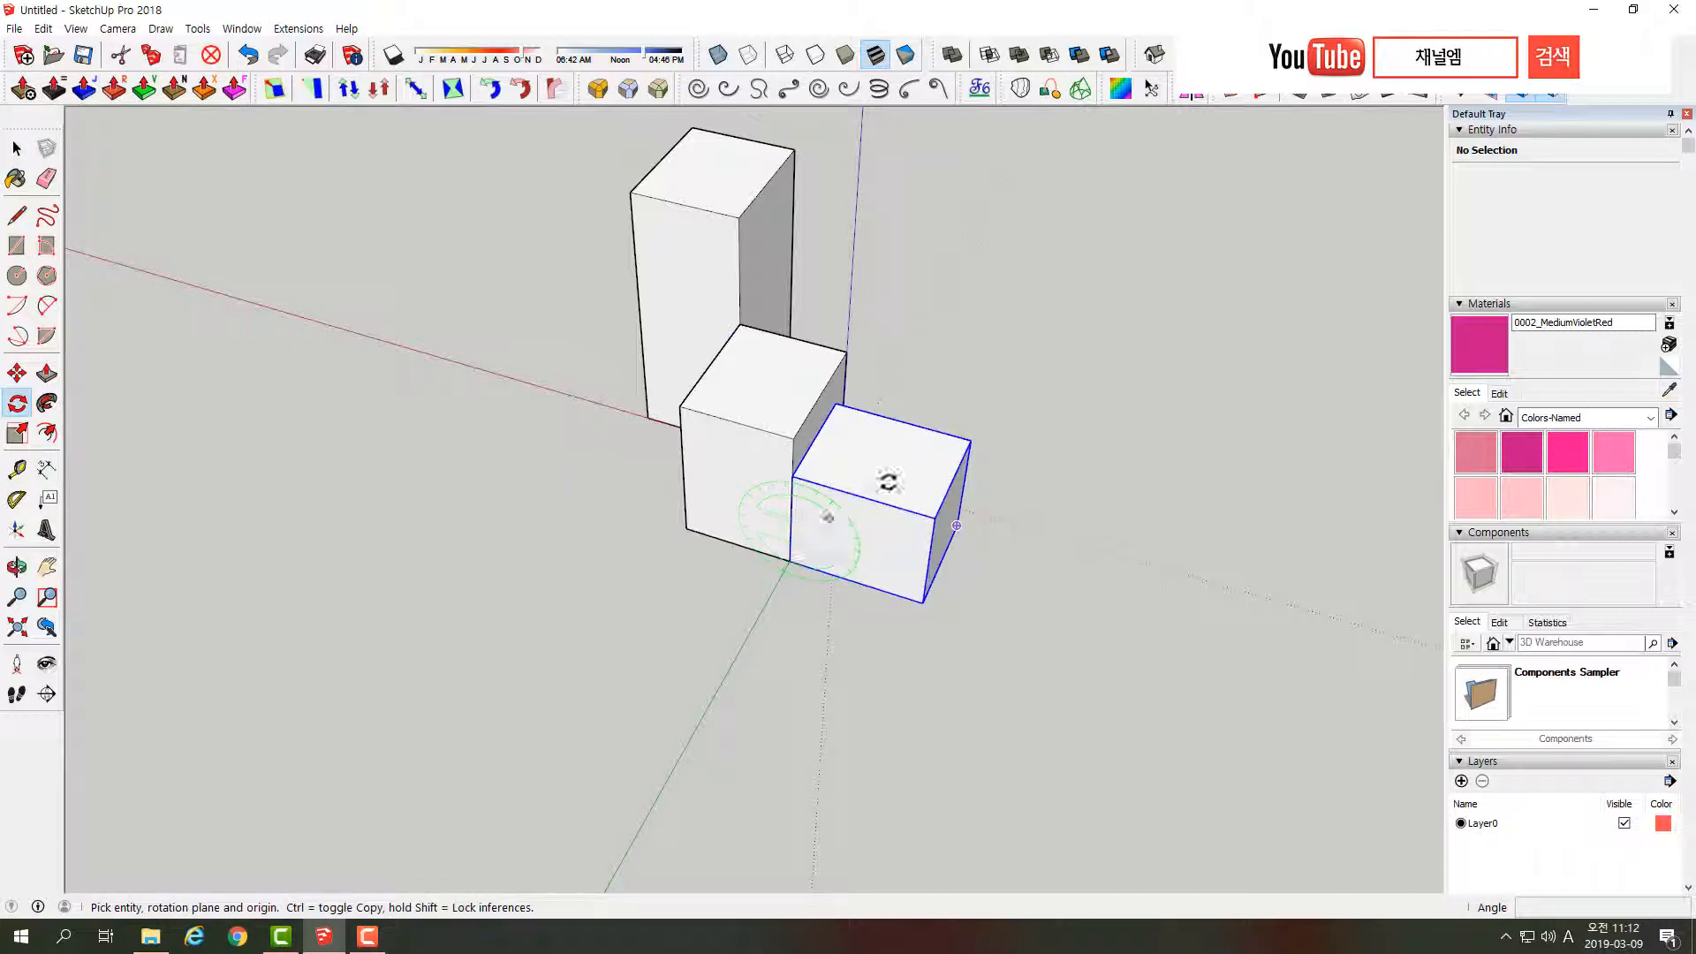
scroll(921, 535, up, 2)
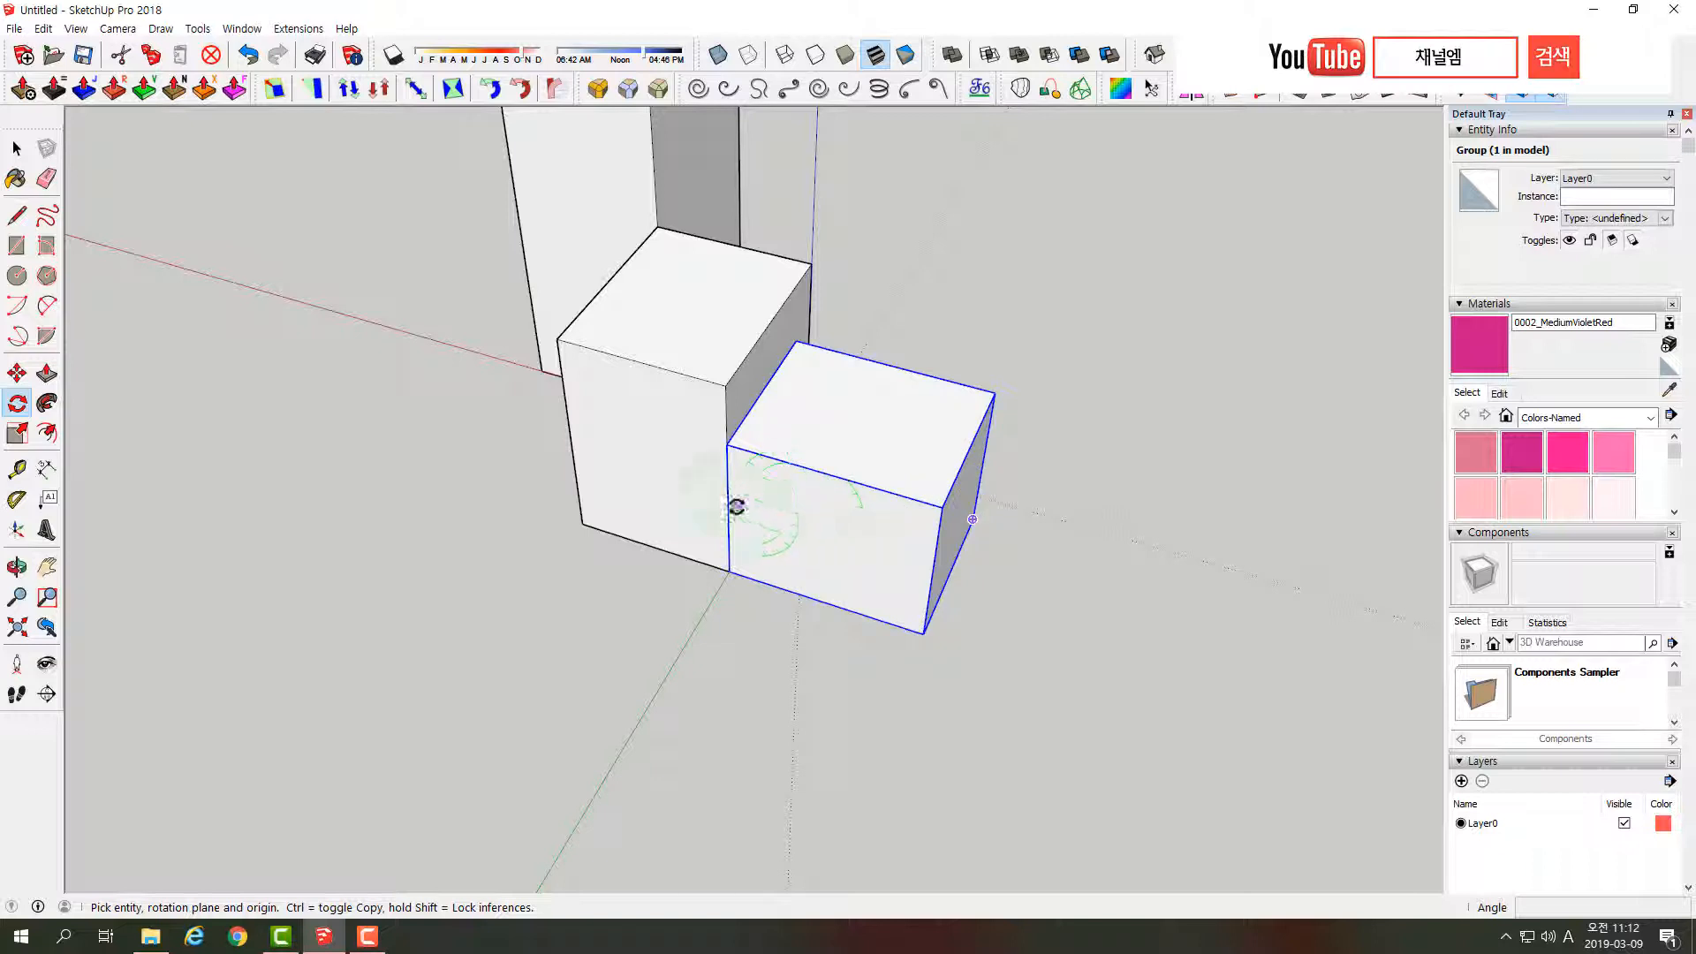
click(923, 634)
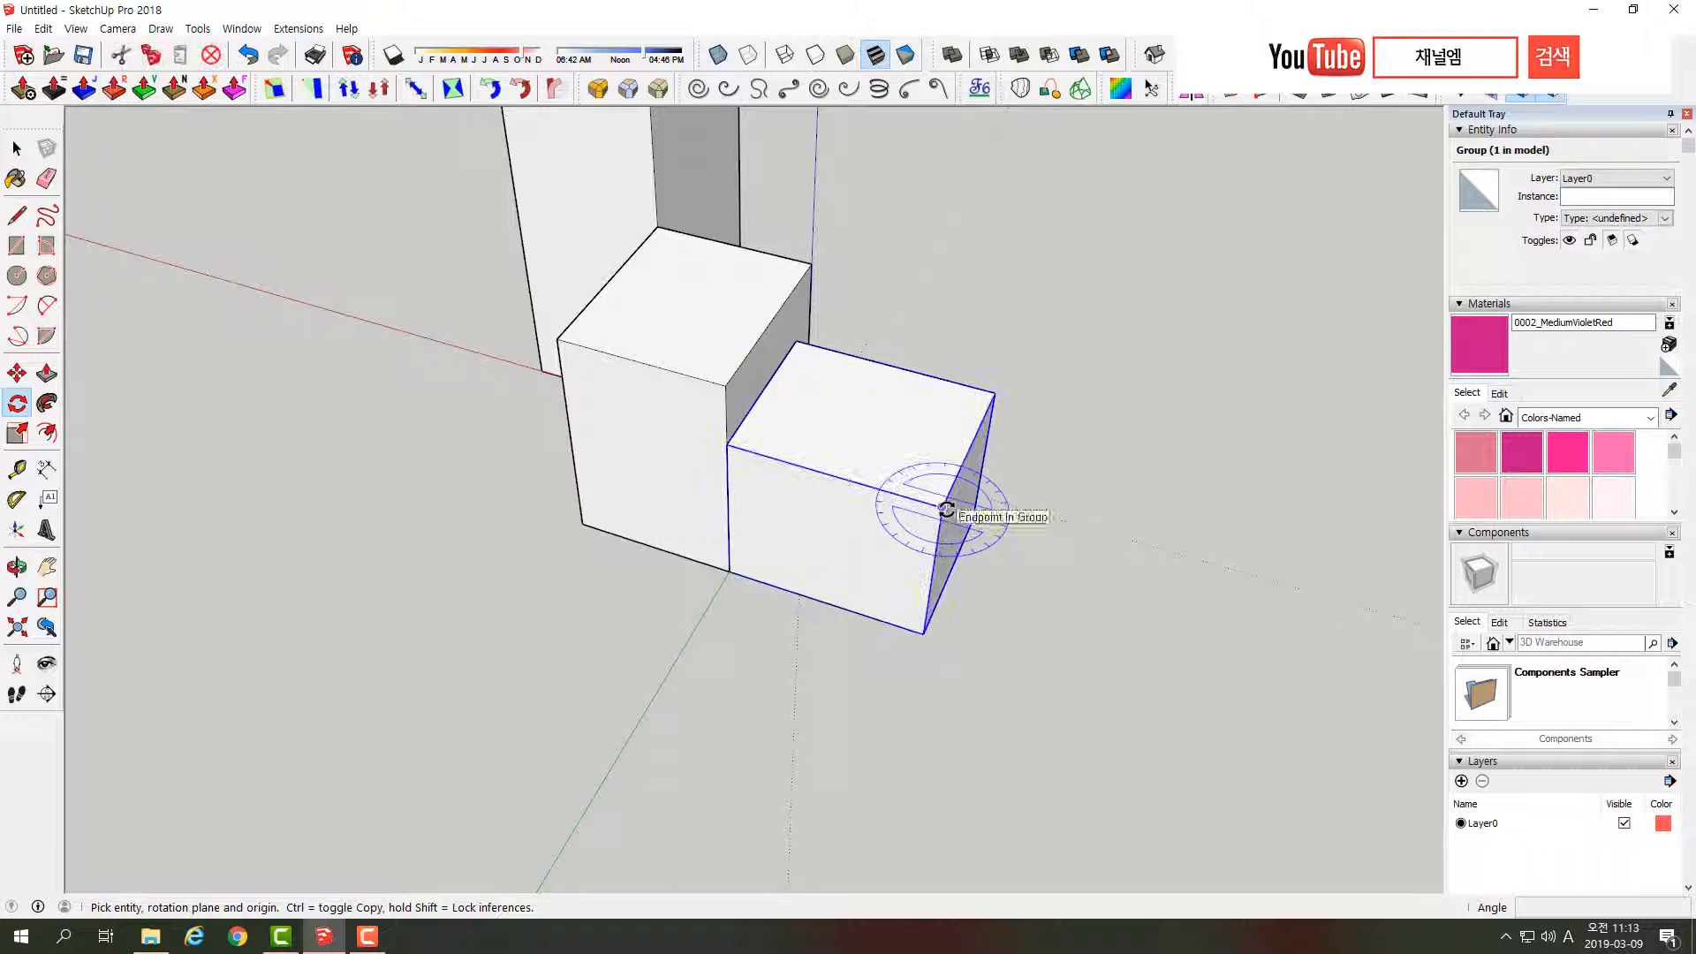
middle_drag(971, 508, 495, 521)
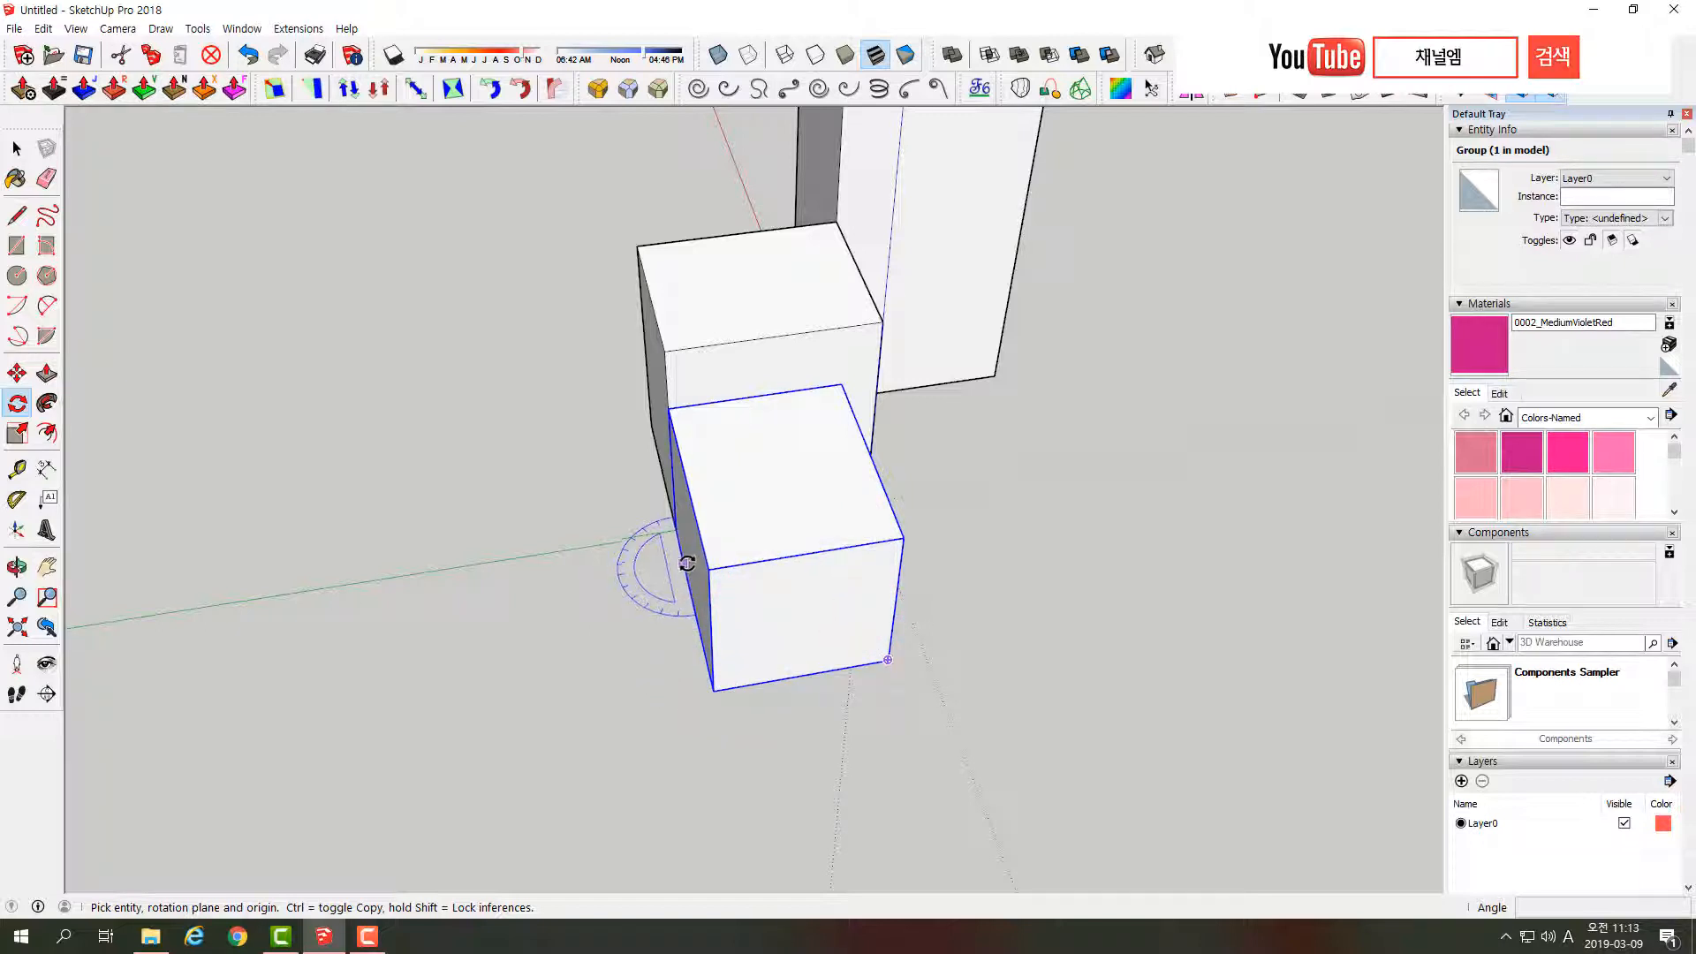
key(ctrl+t)
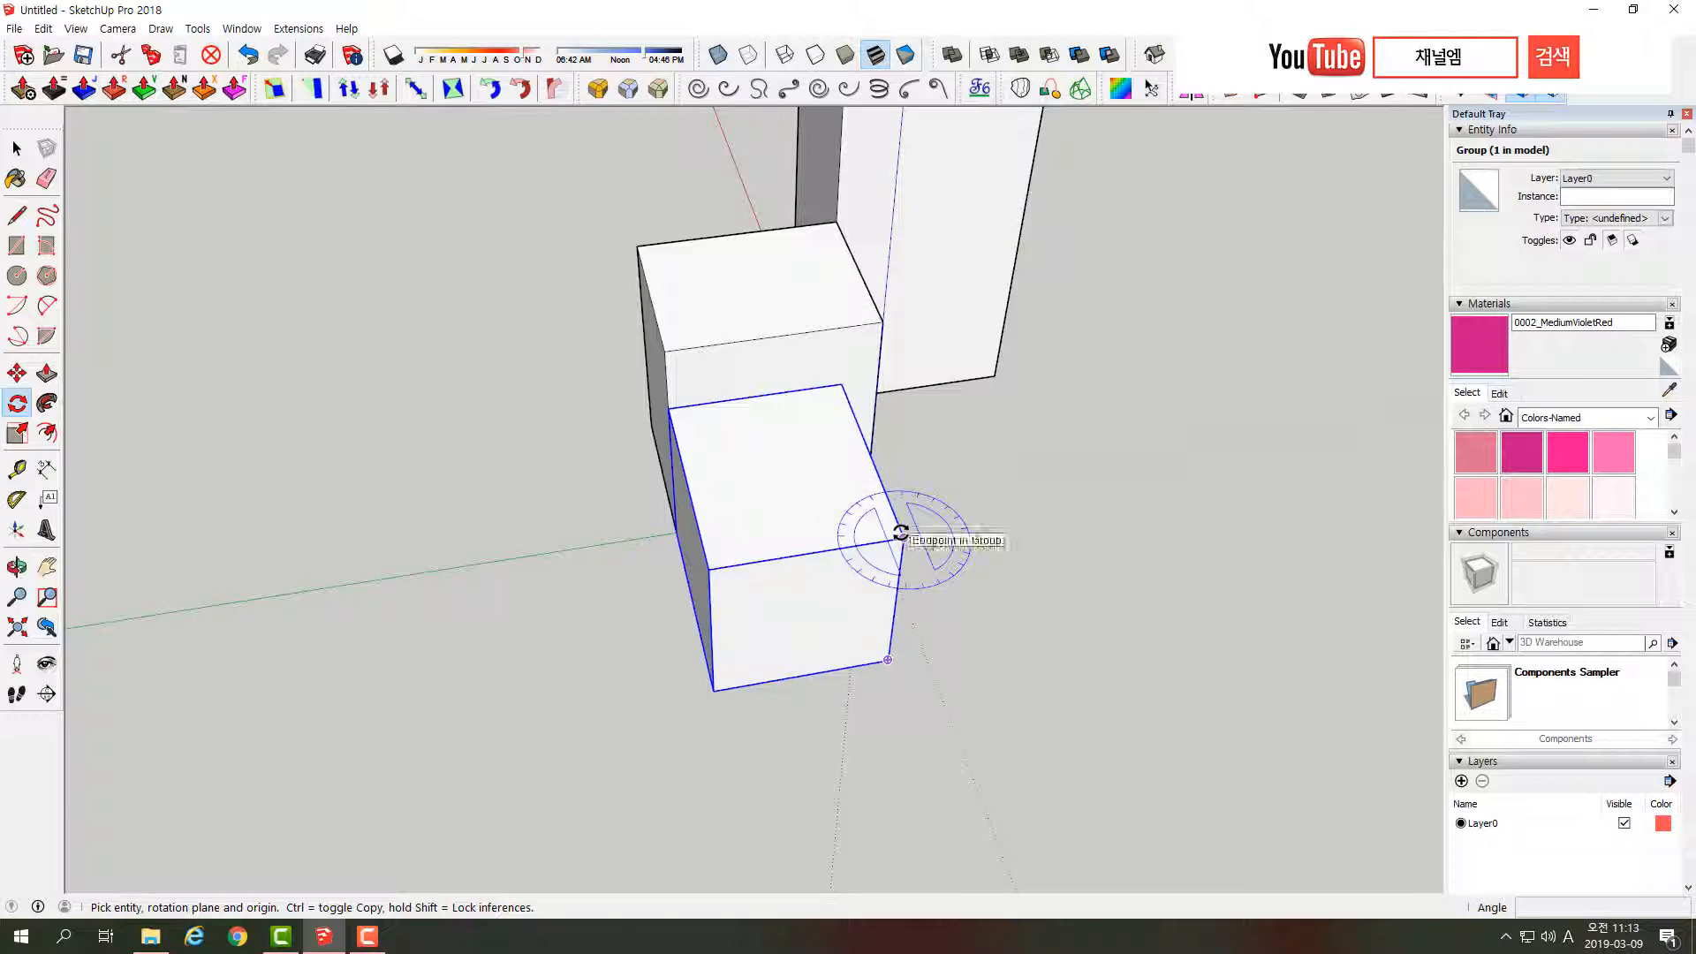
click(903, 536)
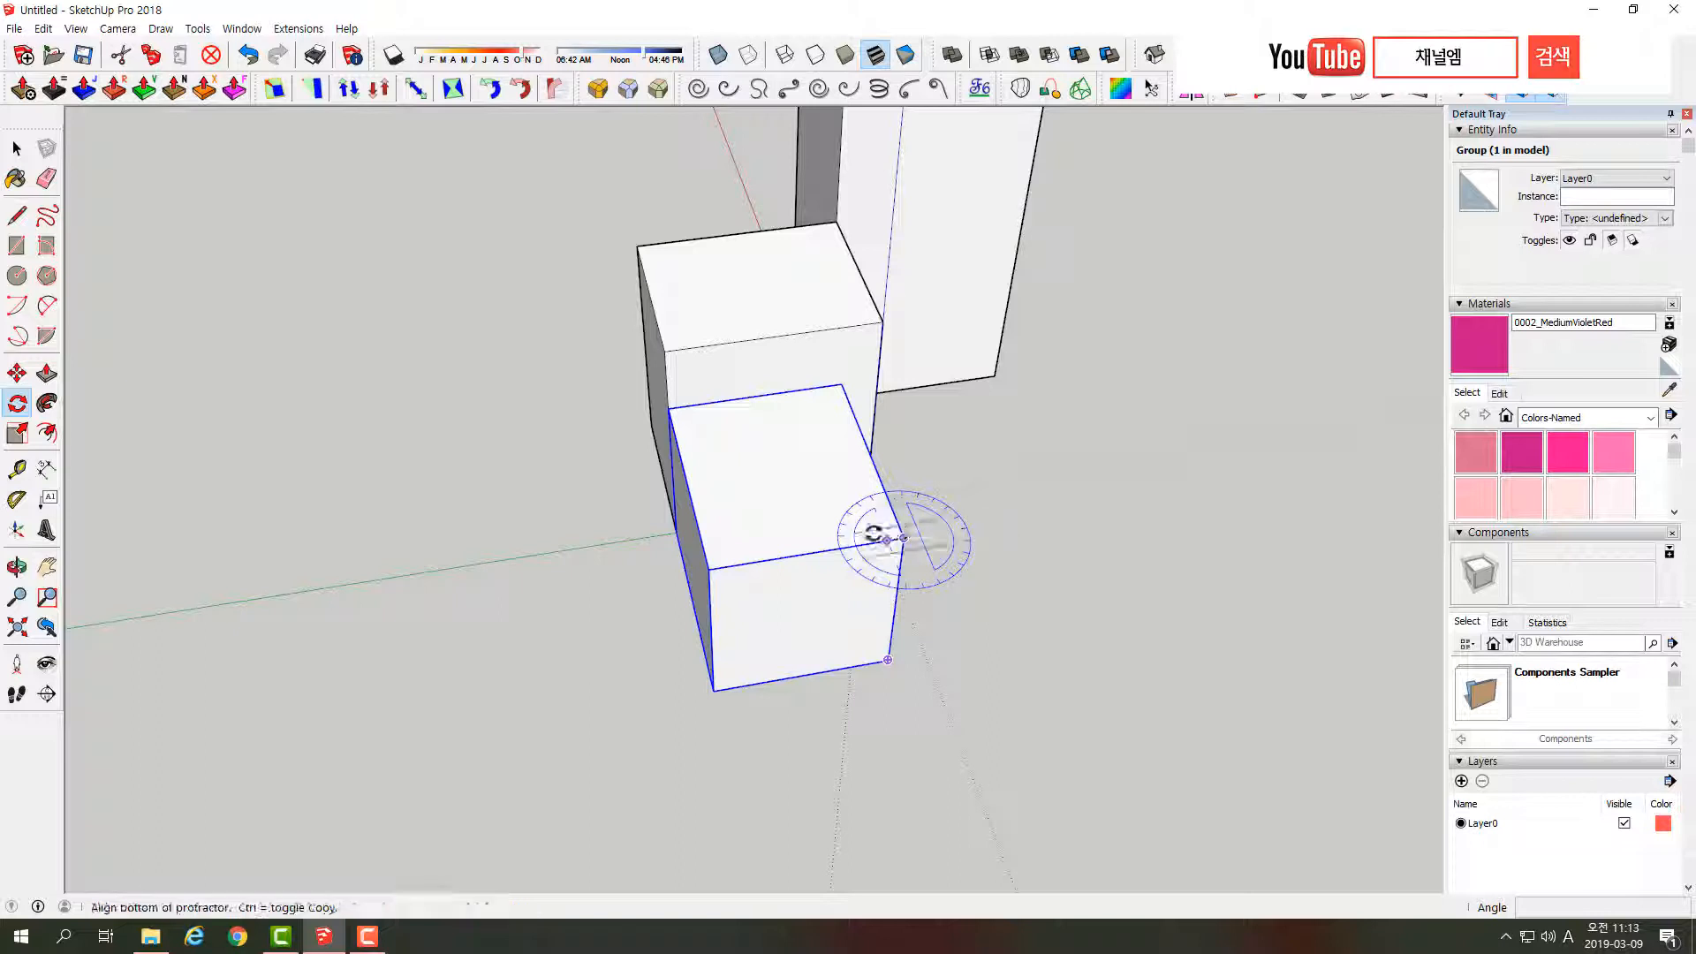
click(709, 565)
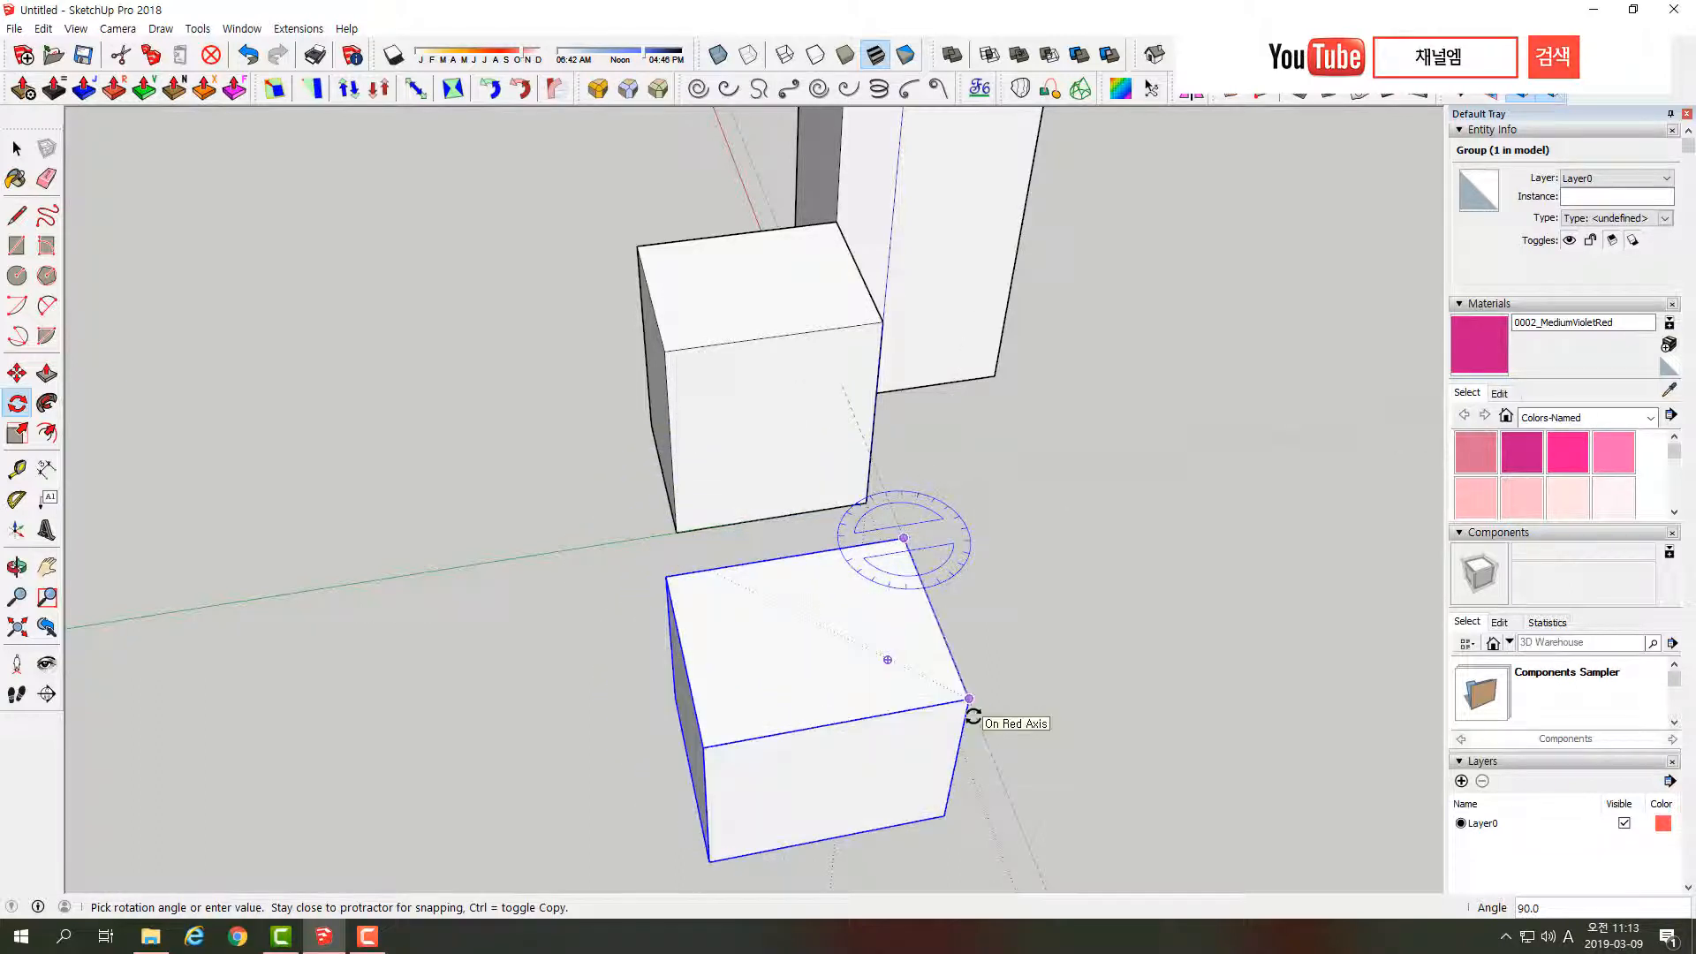
click(971, 714)
- Tip the shortest box 90 degrees about the red axis, pivoting on its lower front corner
middle_drag(992, 701, 1012, 664)
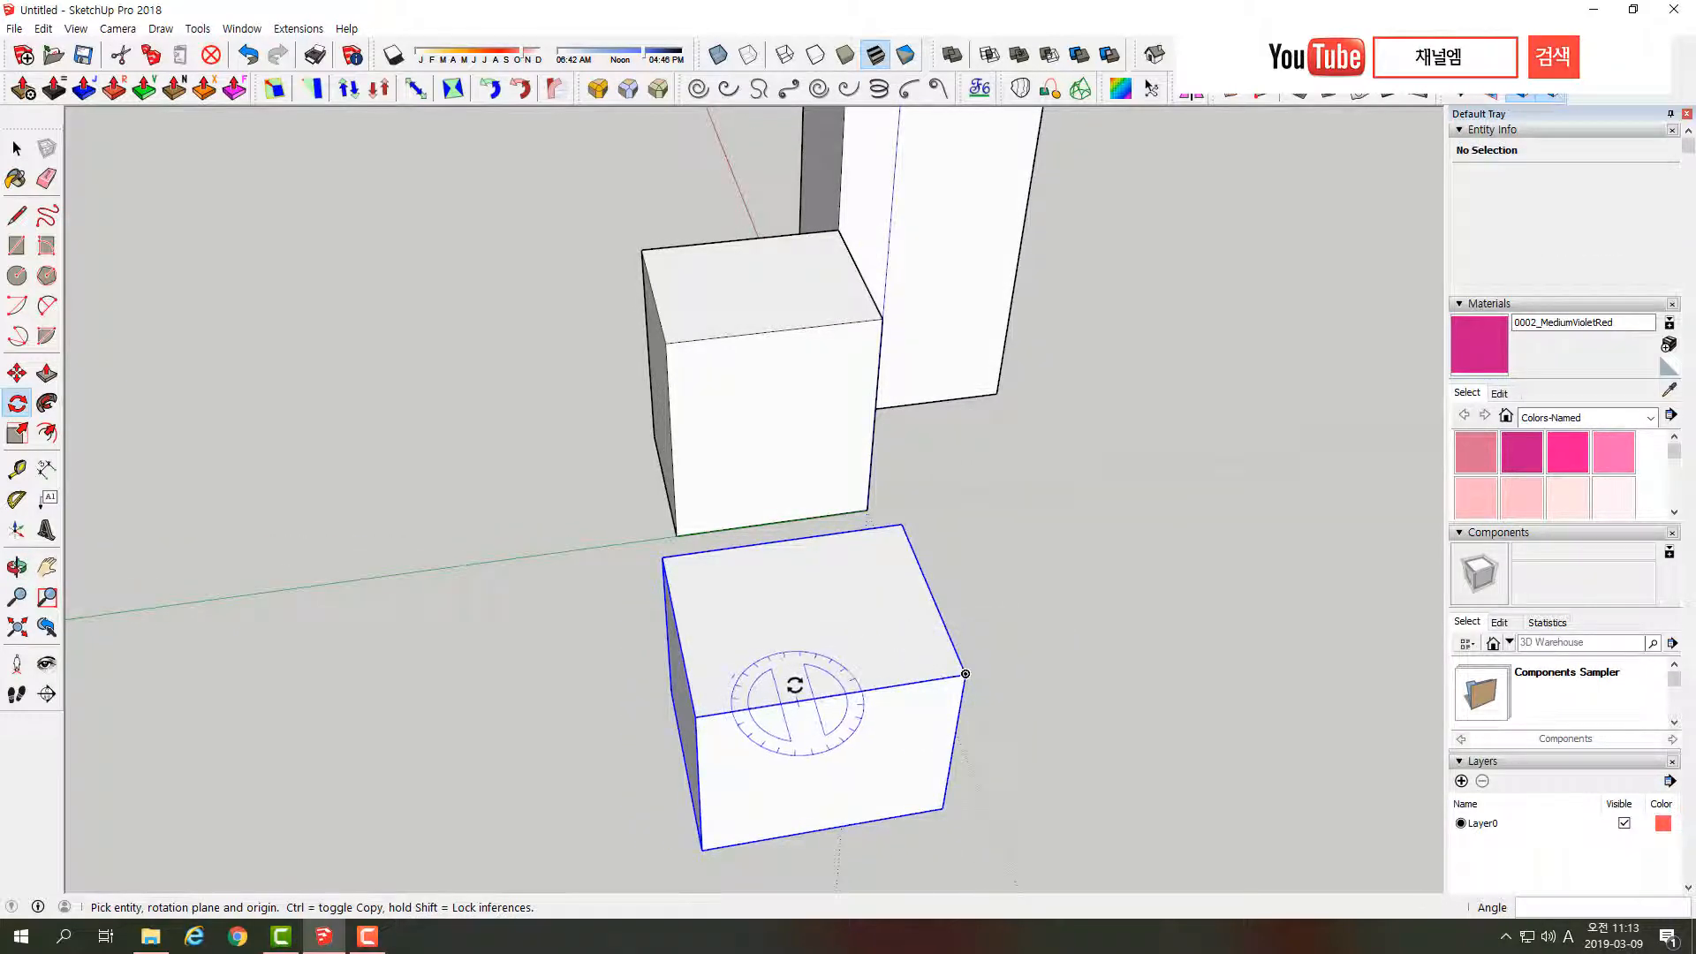
click(703, 850)
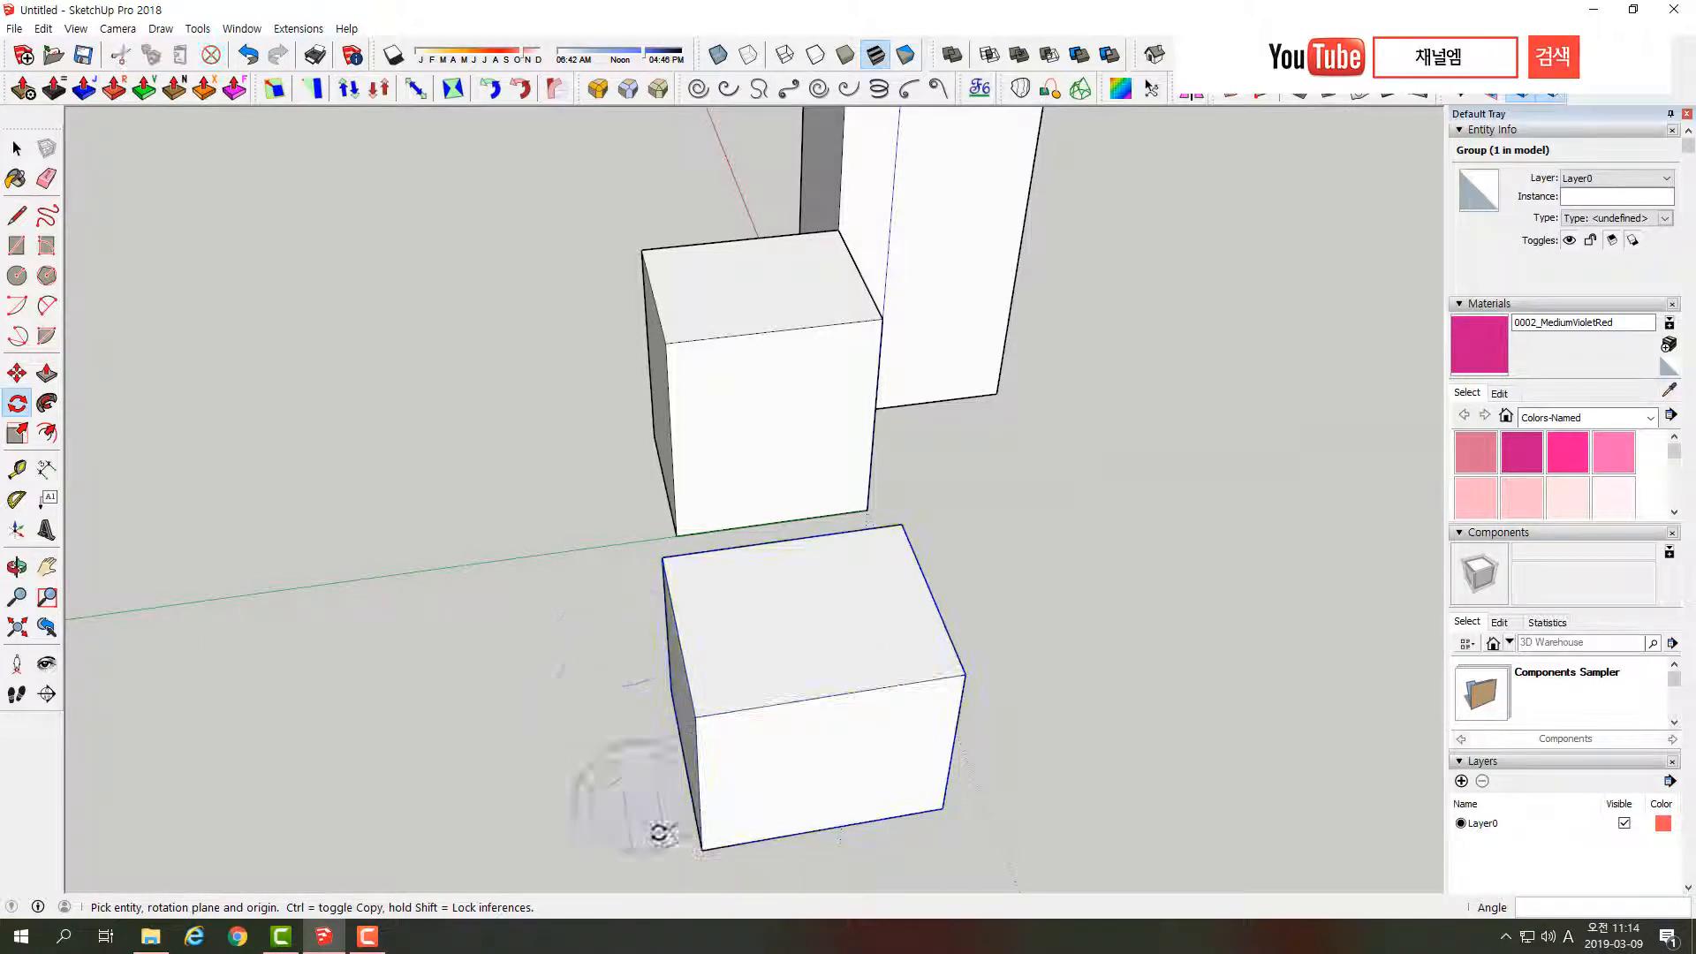
click(704, 849)
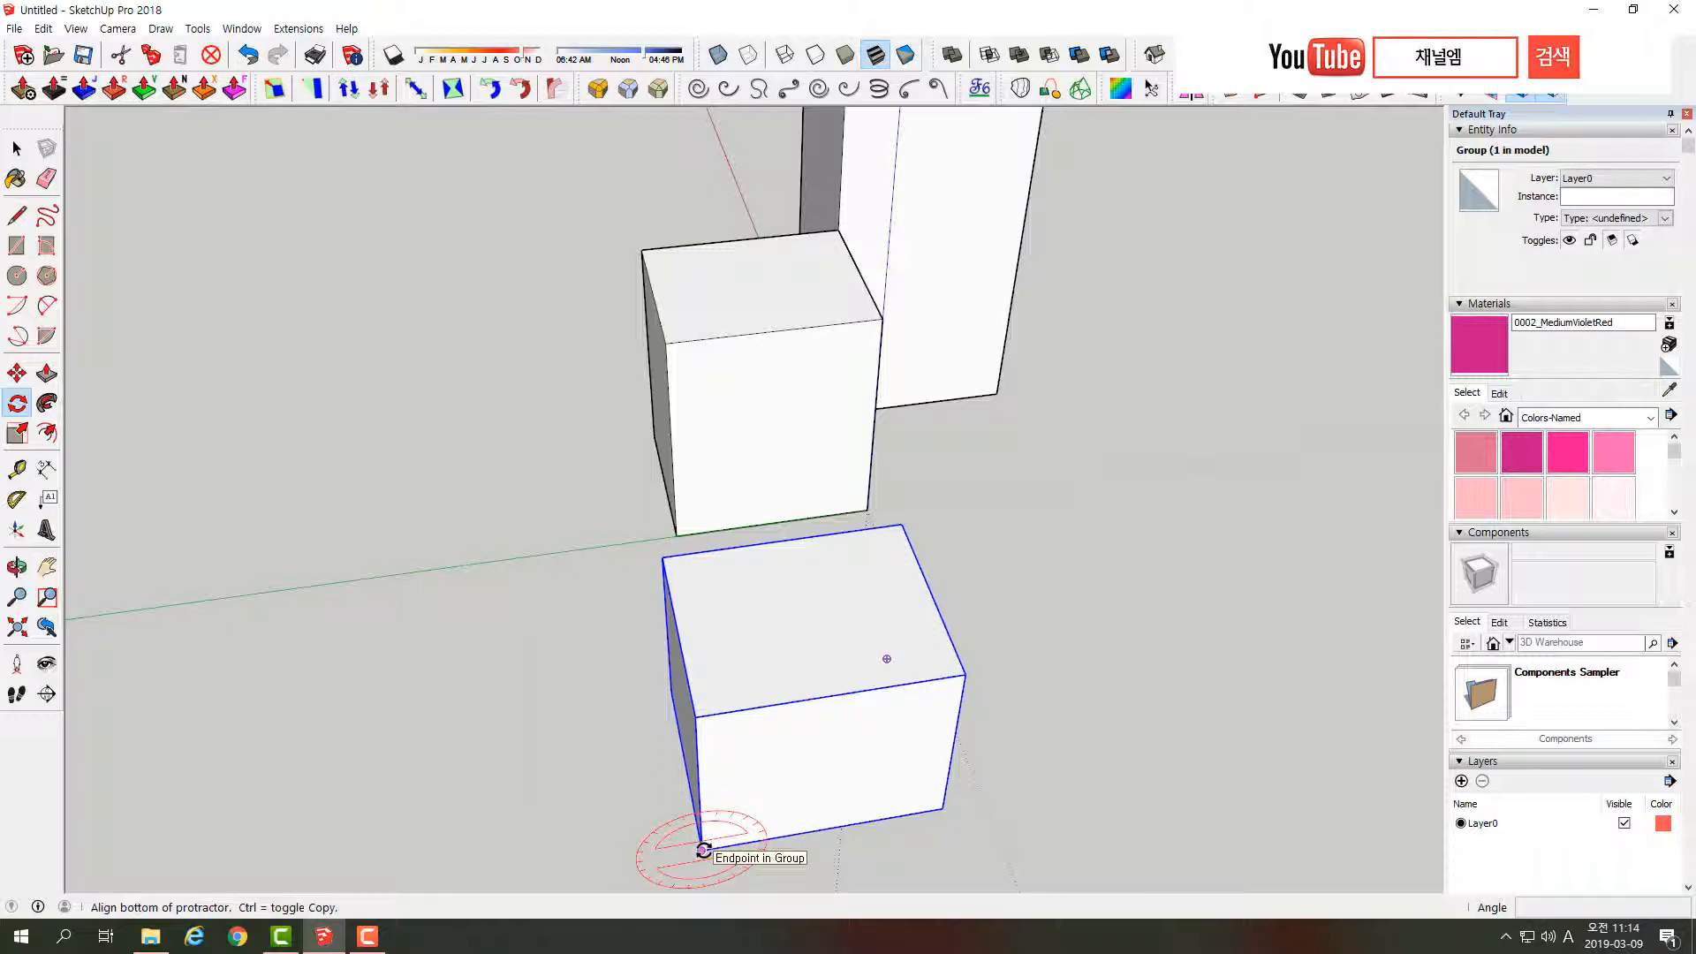
click(940, 813)
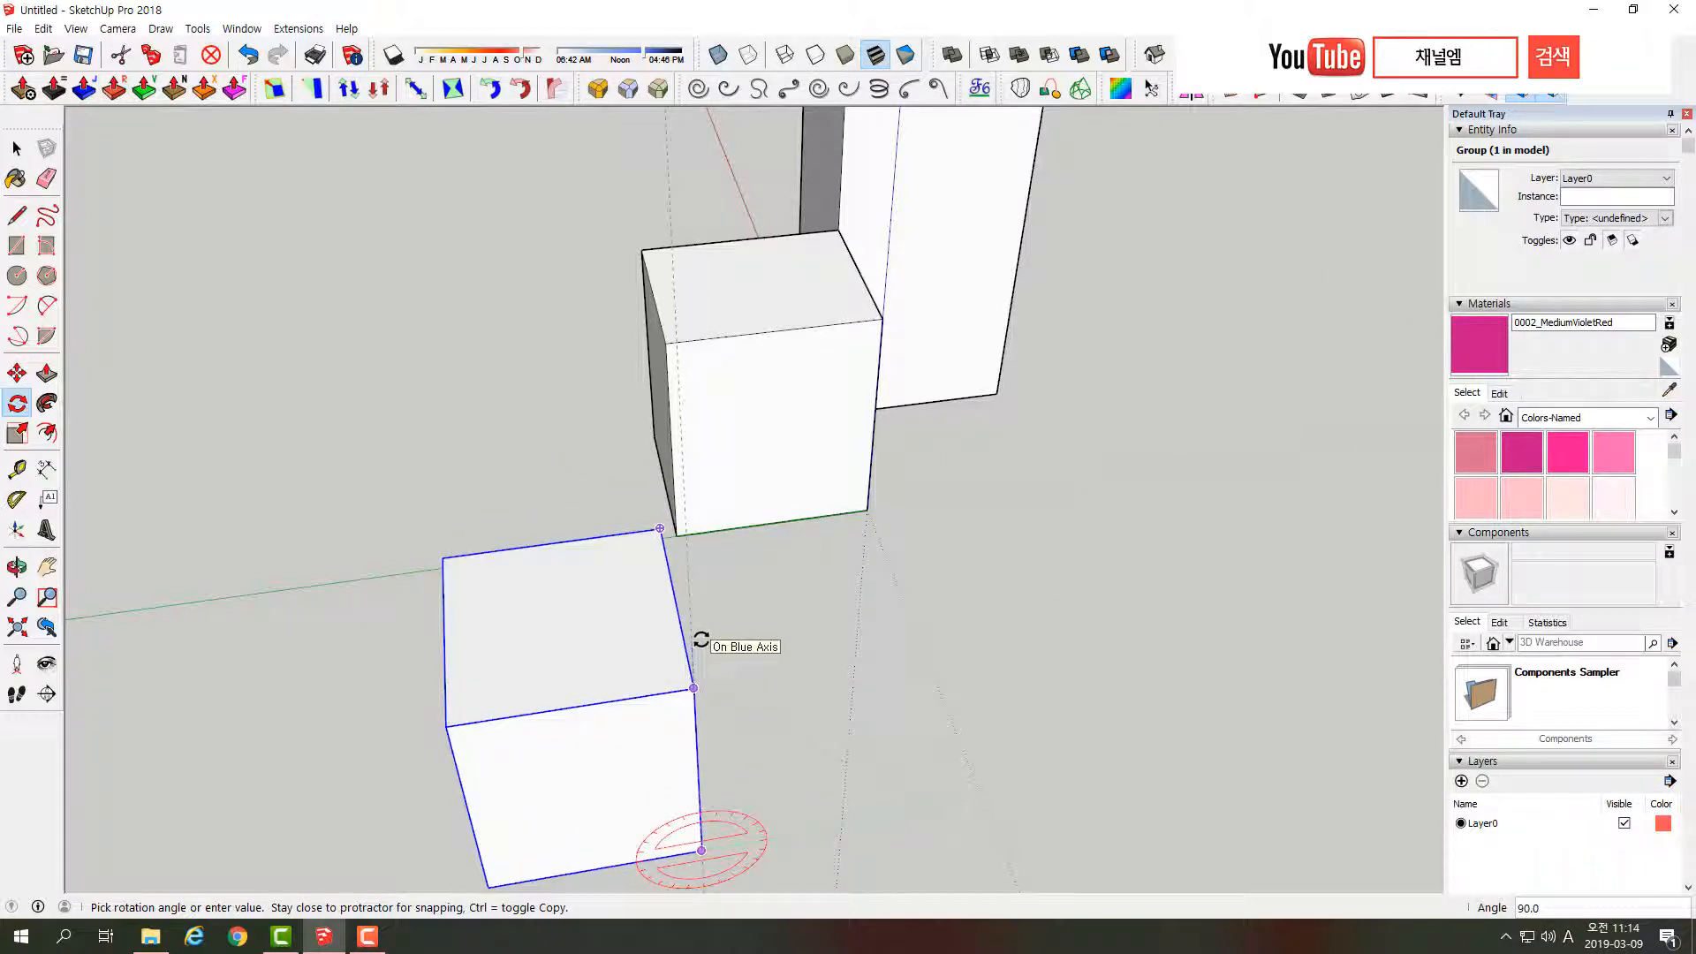
click(700, 640)
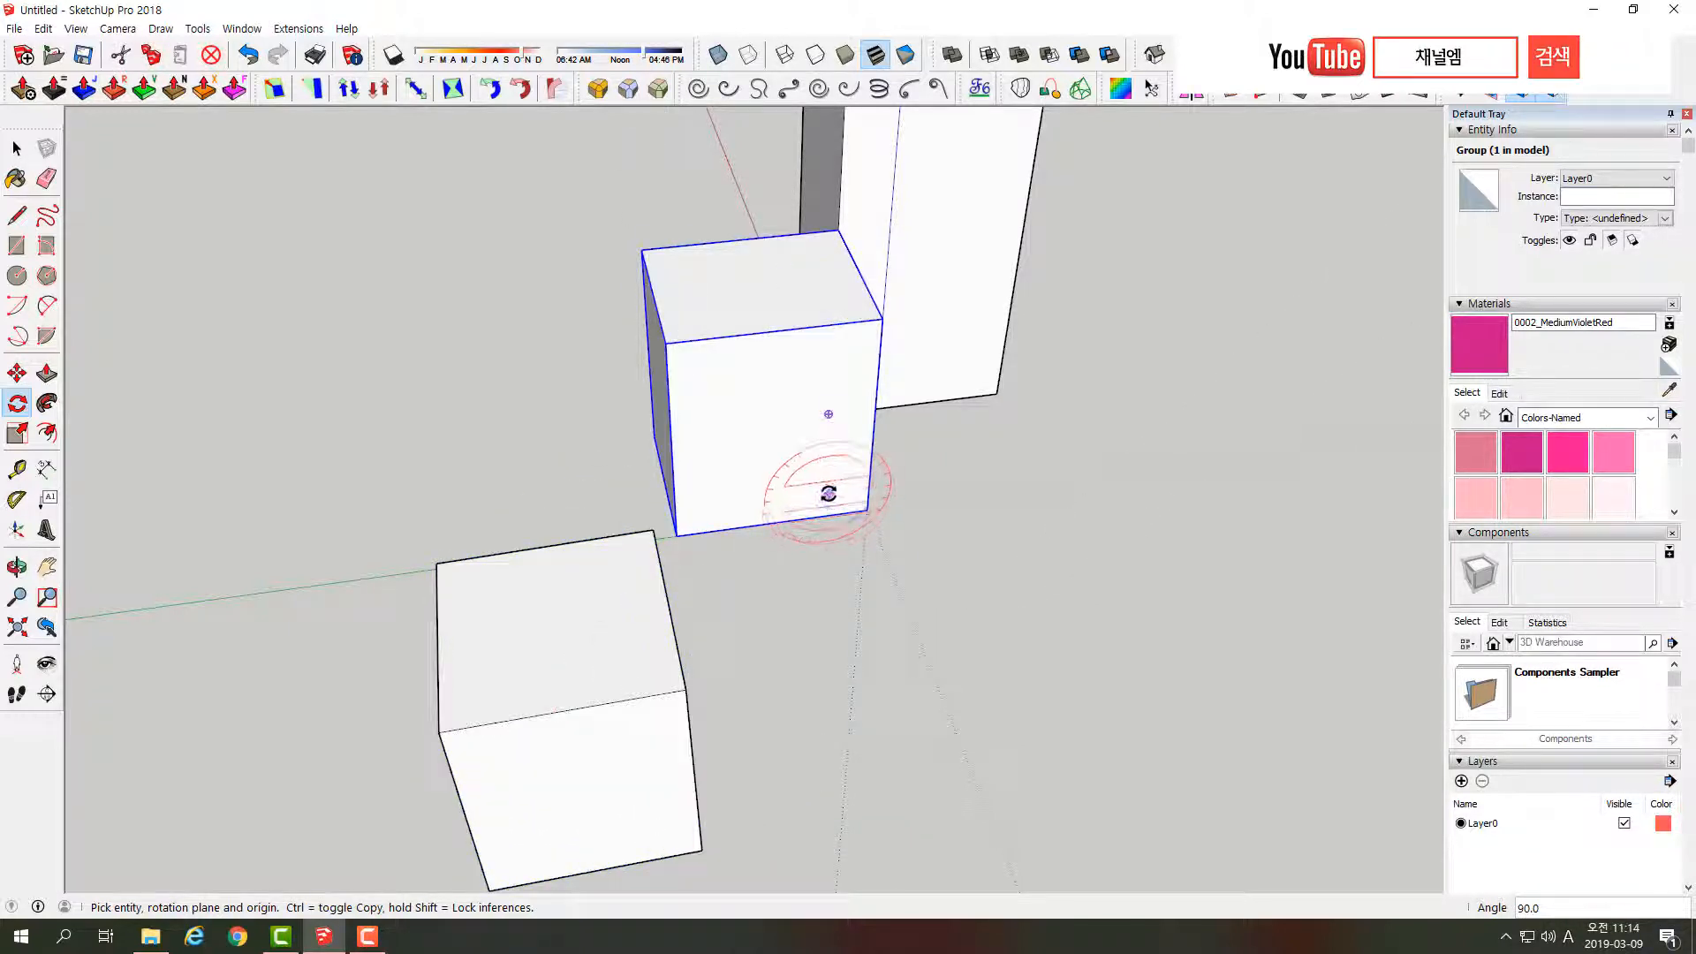
- Try the red, green and blue rotation-plane locks, and rotate the middle box 90 degrees about the blue axis at its bottom corner
middle_drag(828, 492, 700, 495)
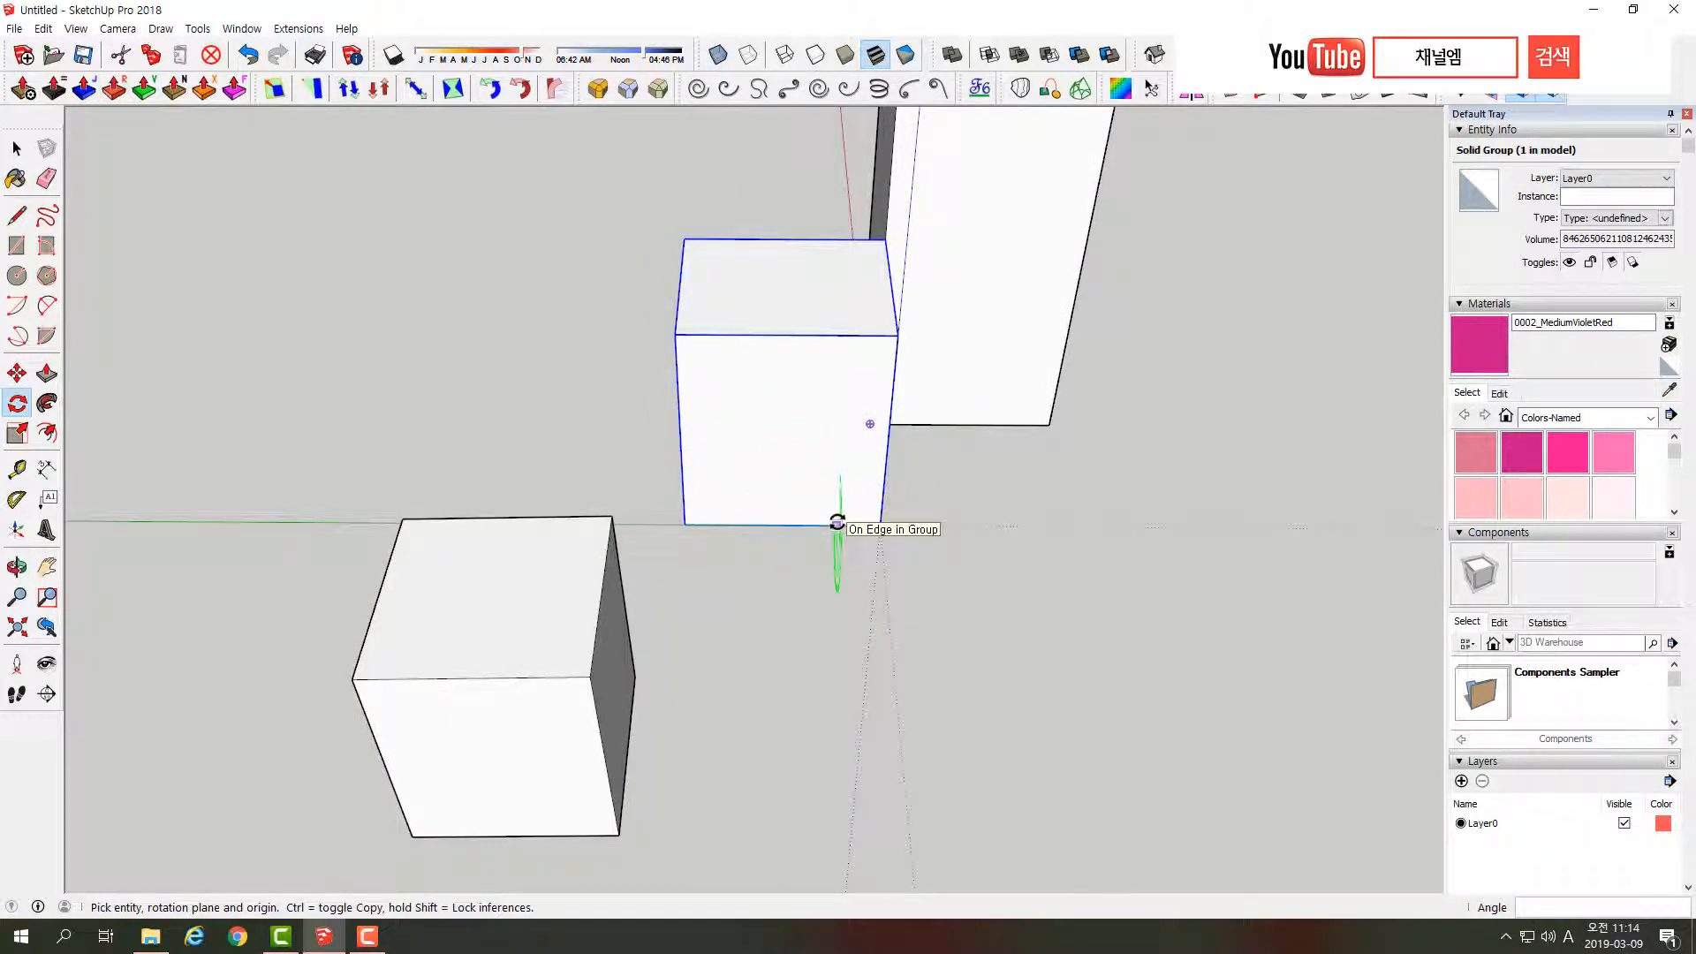
key(Right)
key(Up)
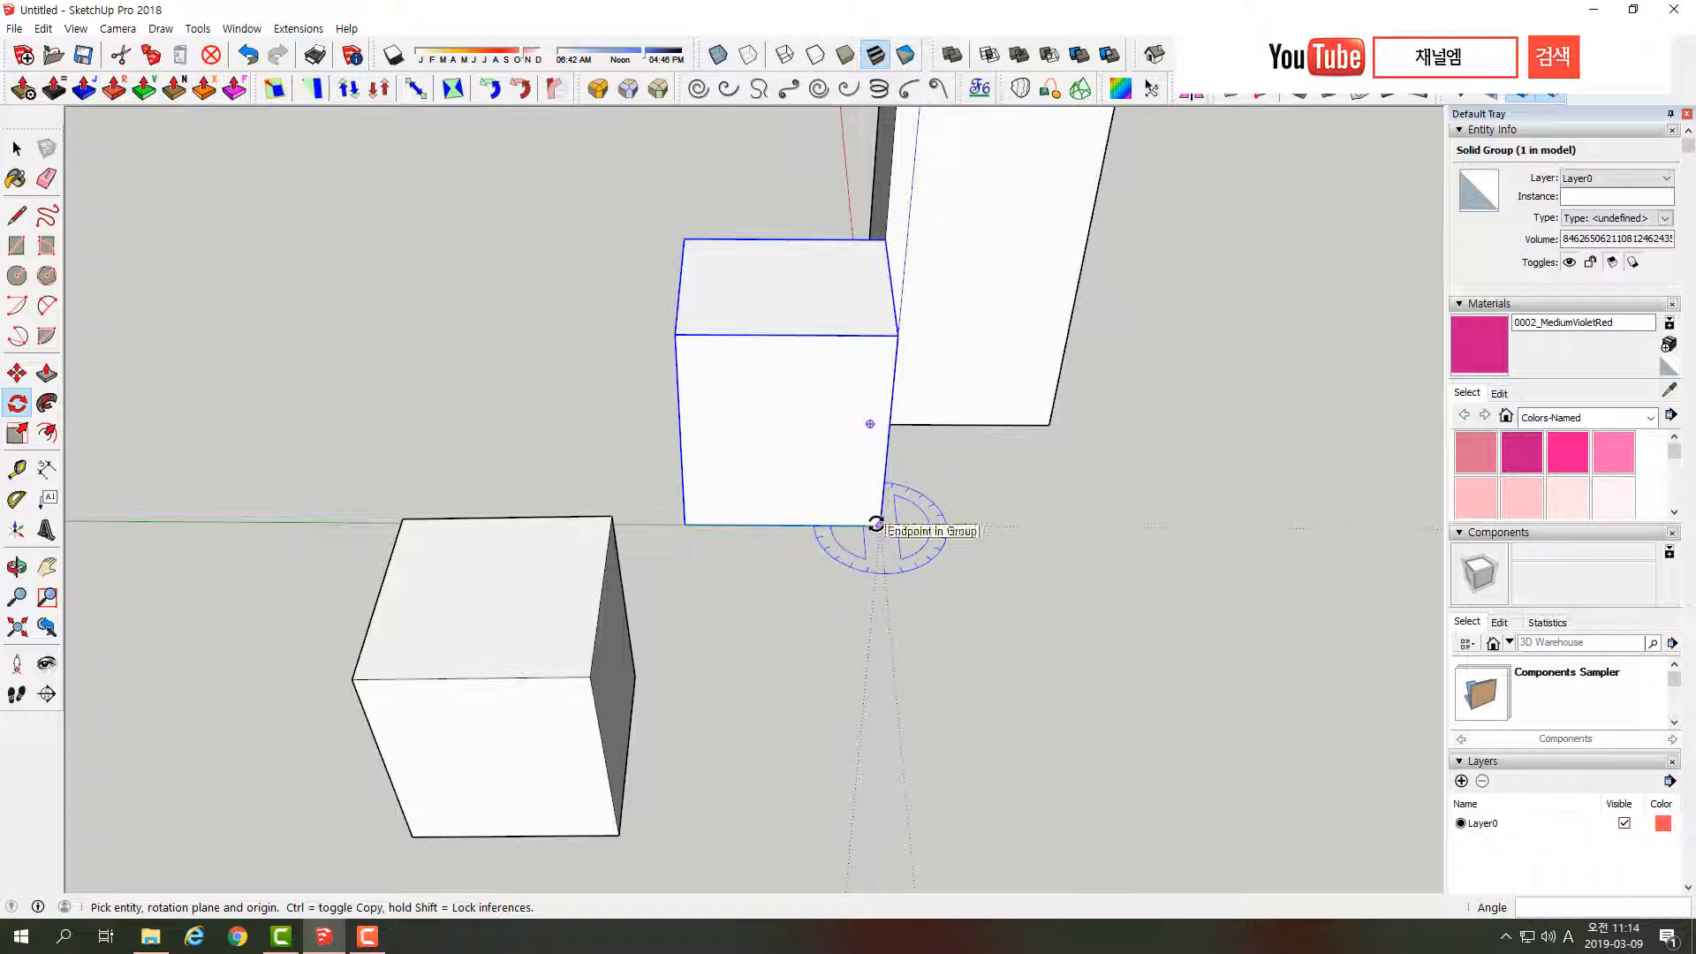
key(Right)
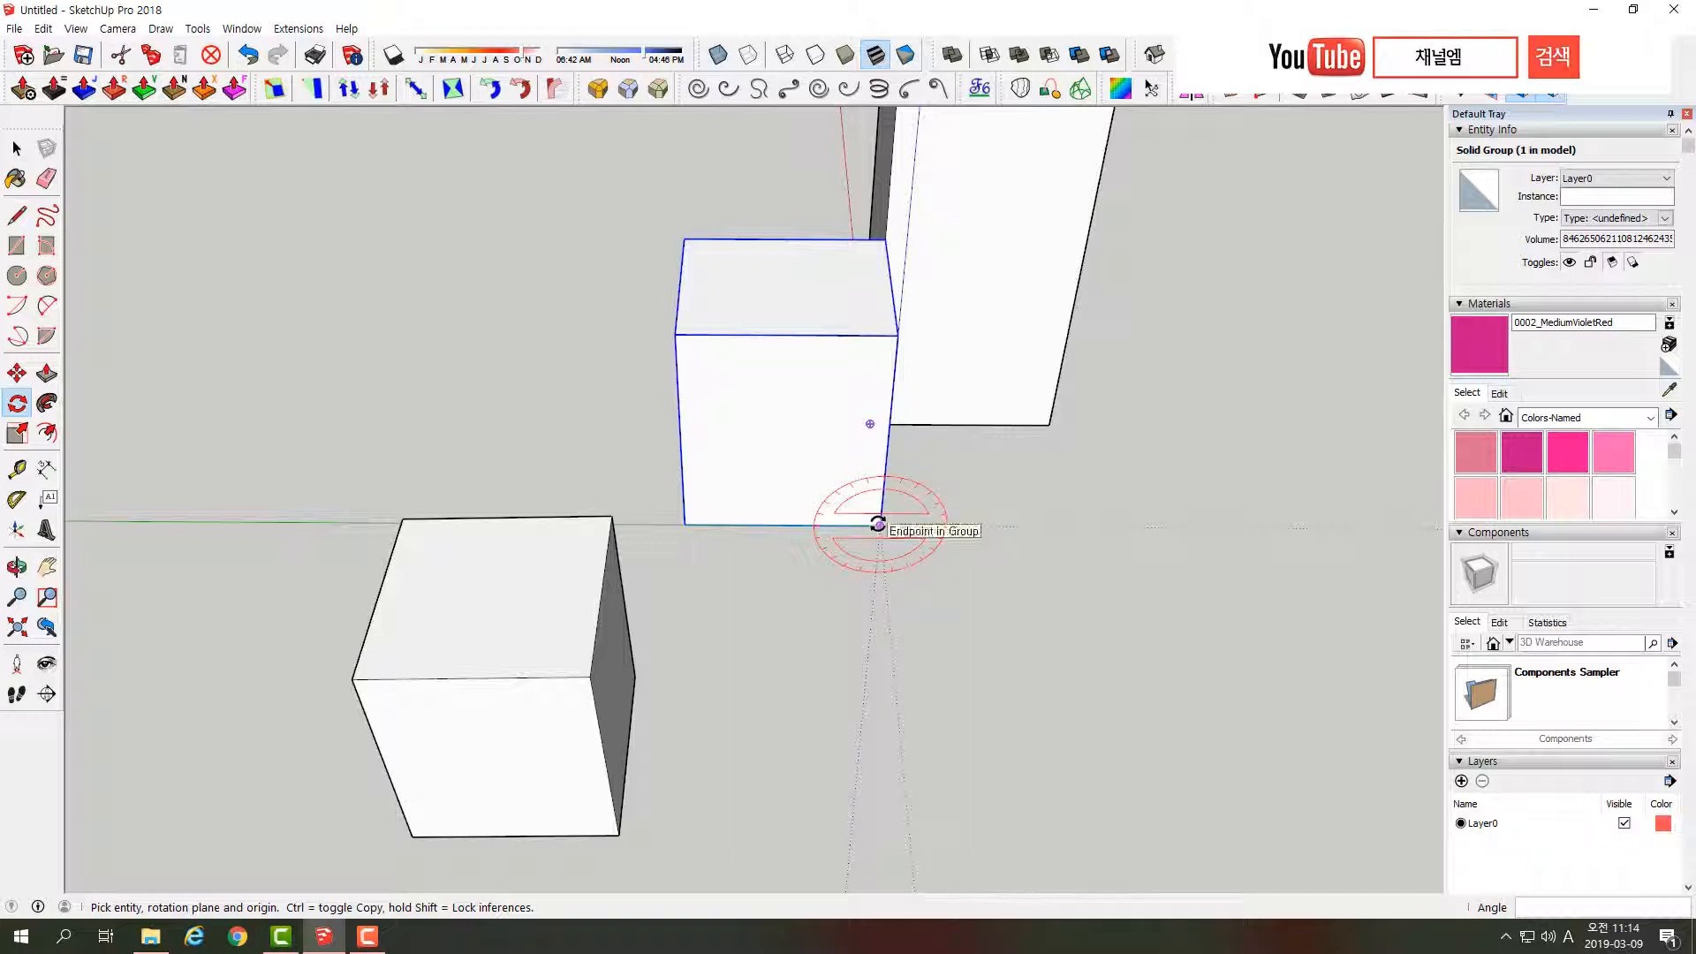
key(Left)
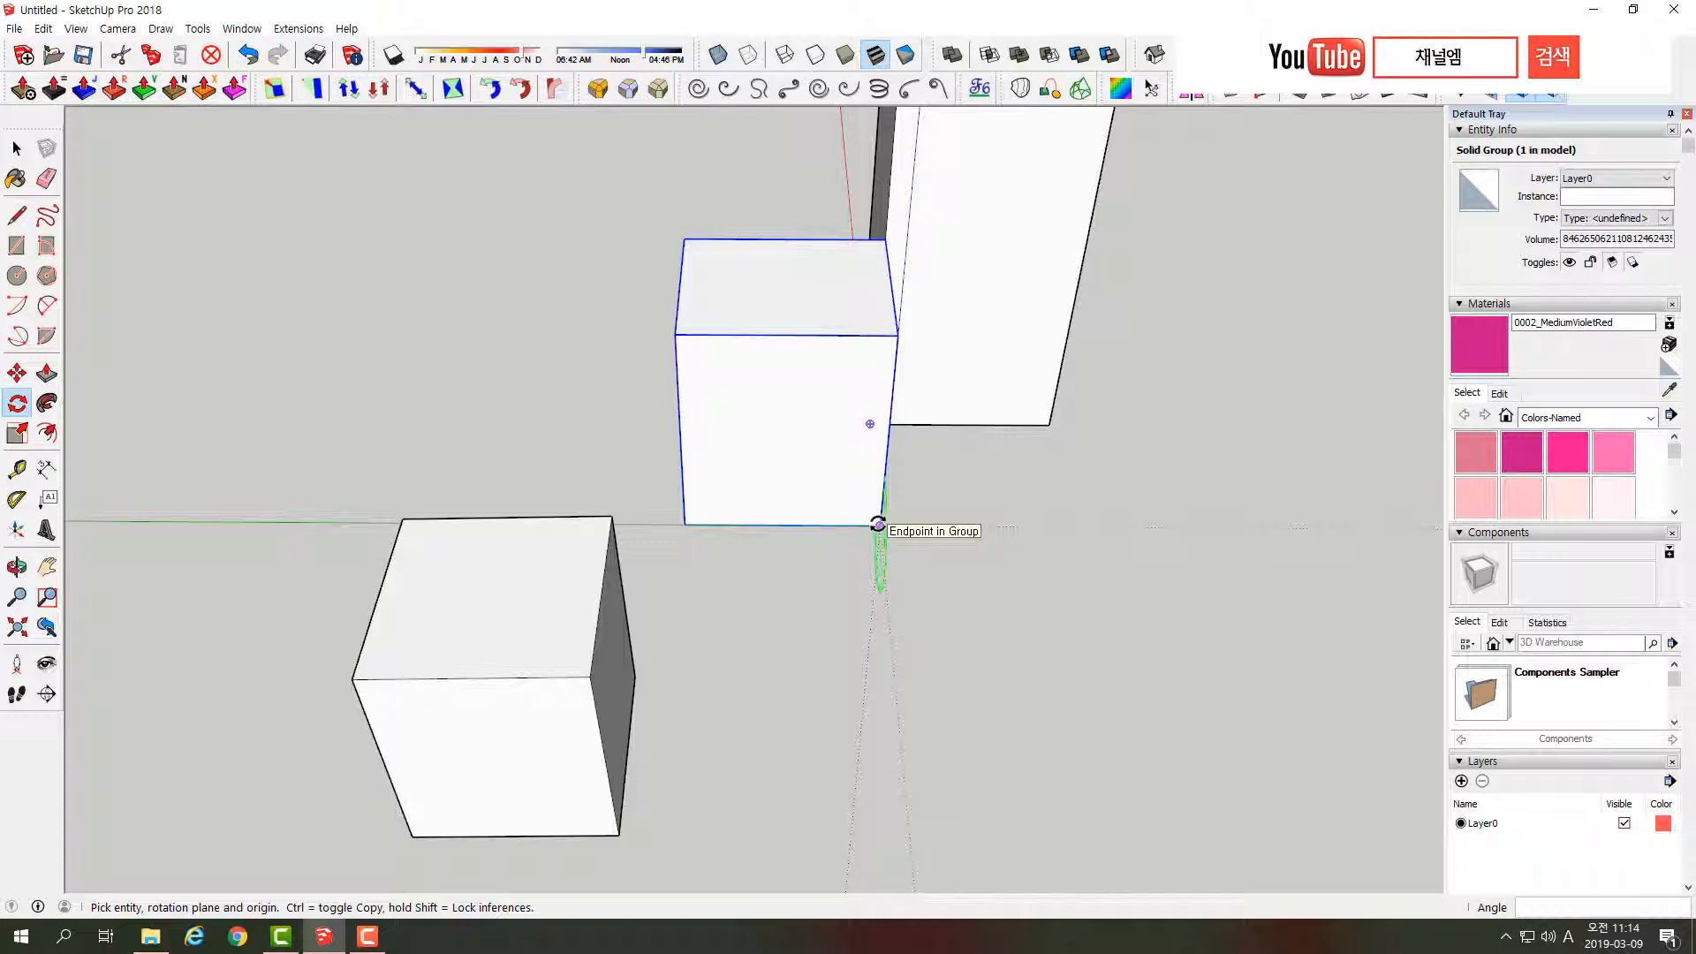
key(Up)
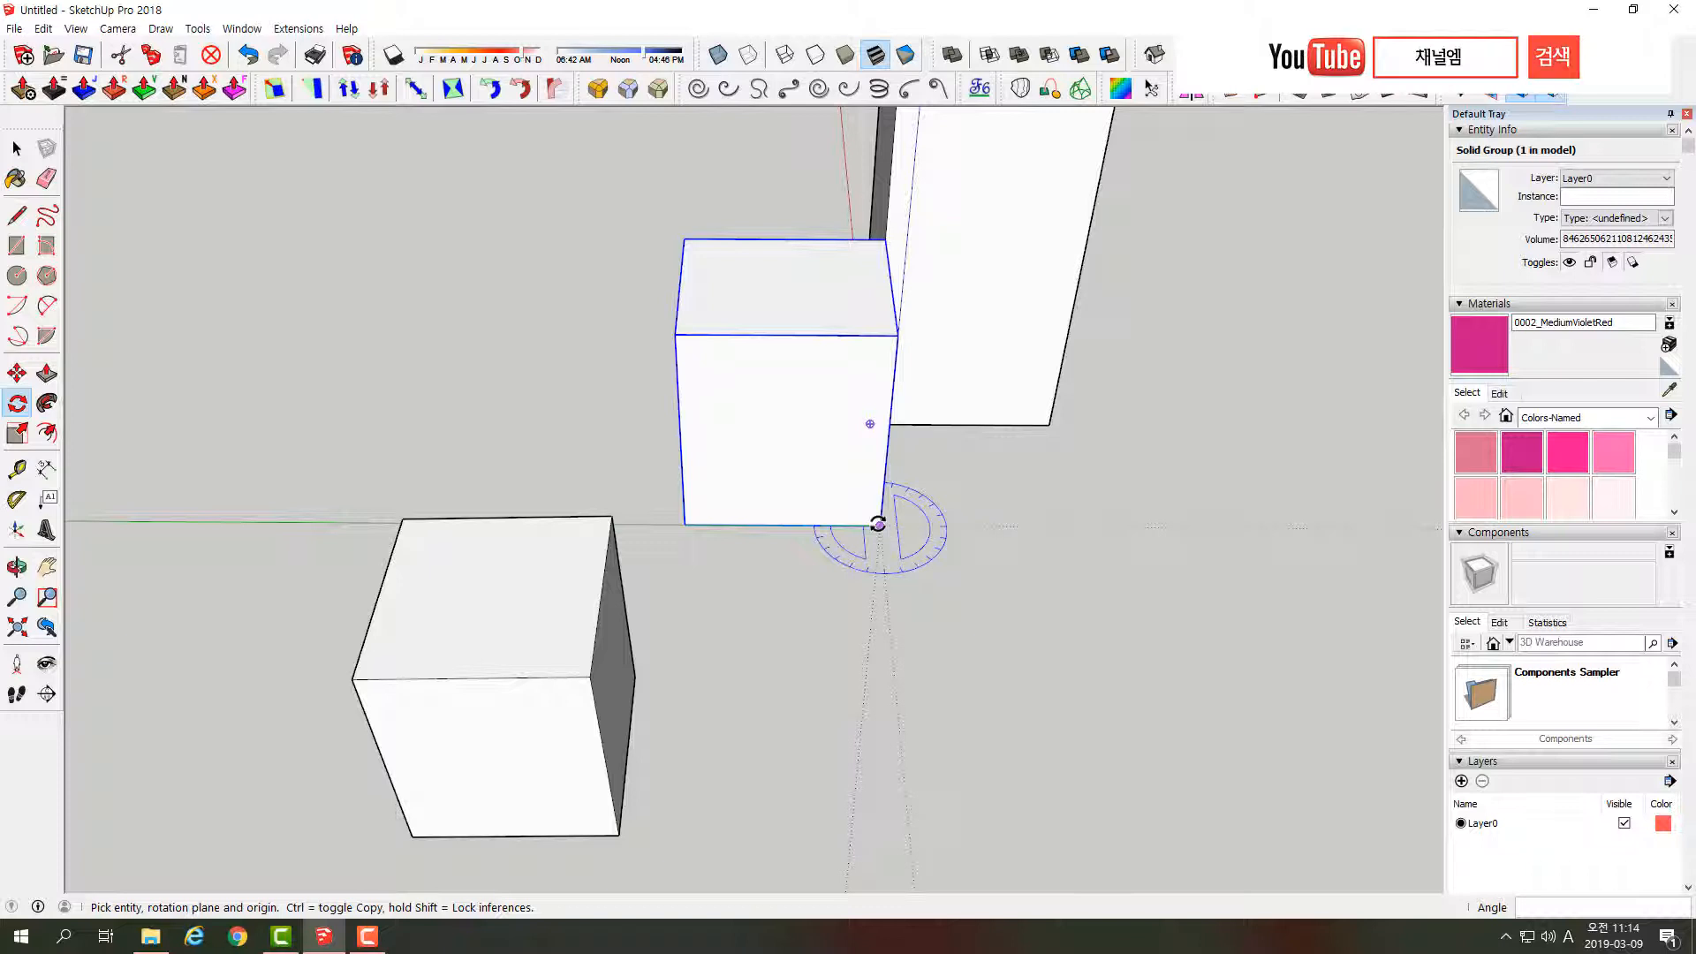
click(878, 524)
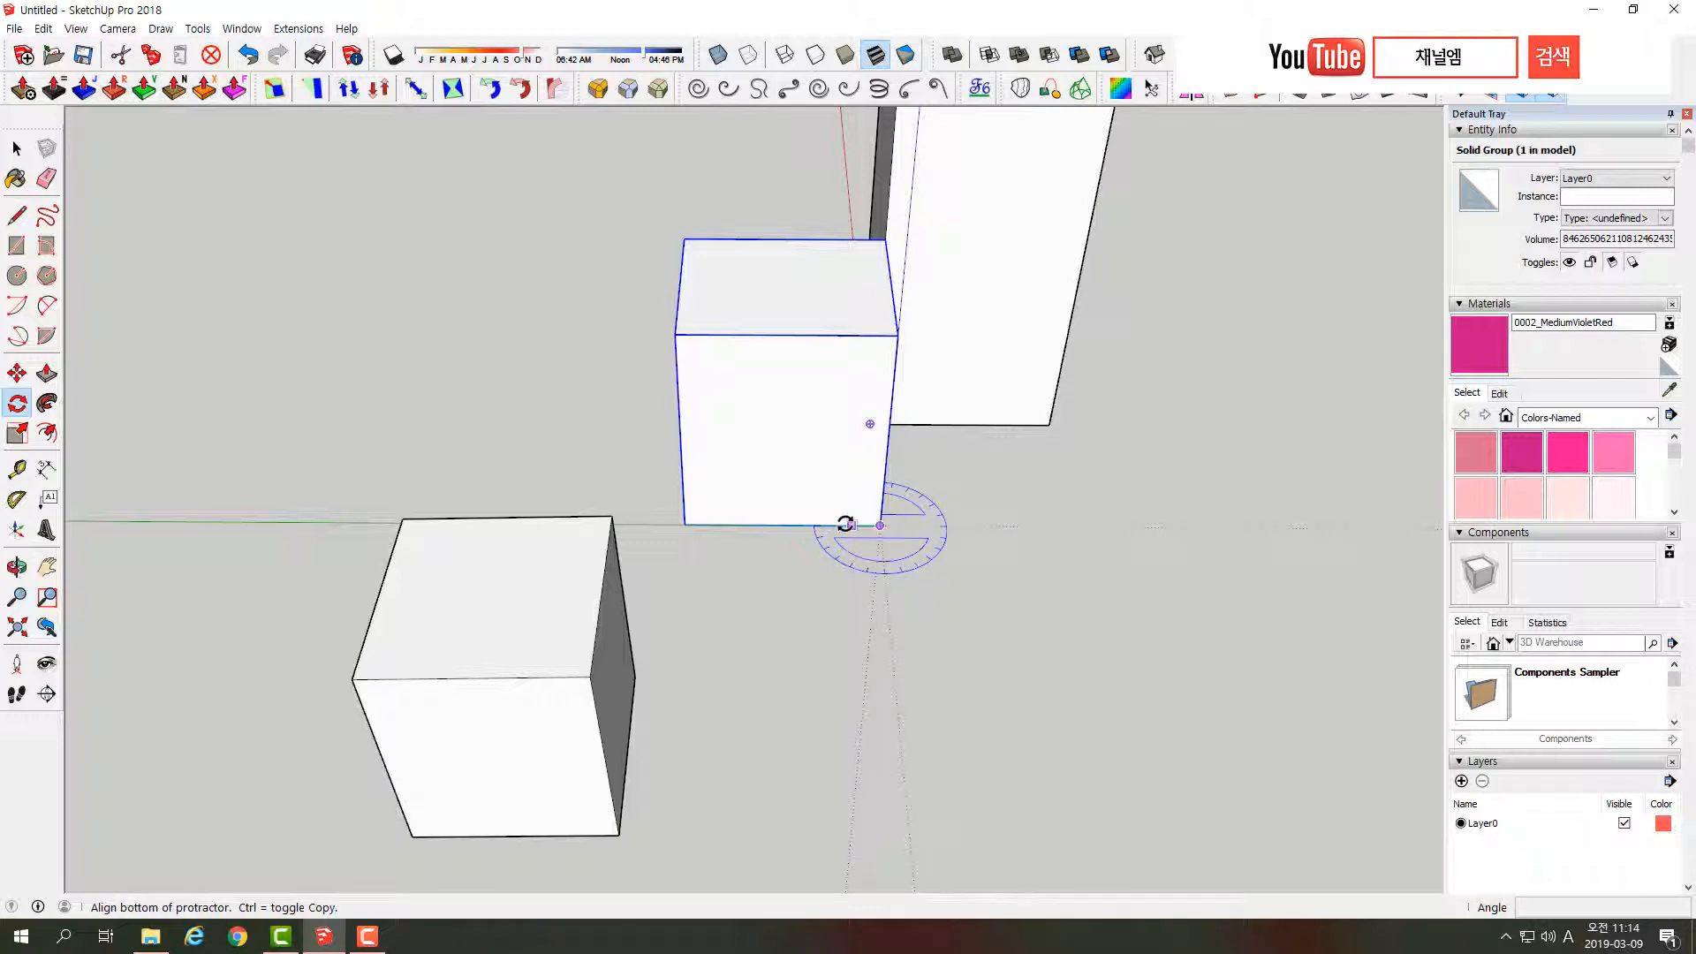
click(684, 525)
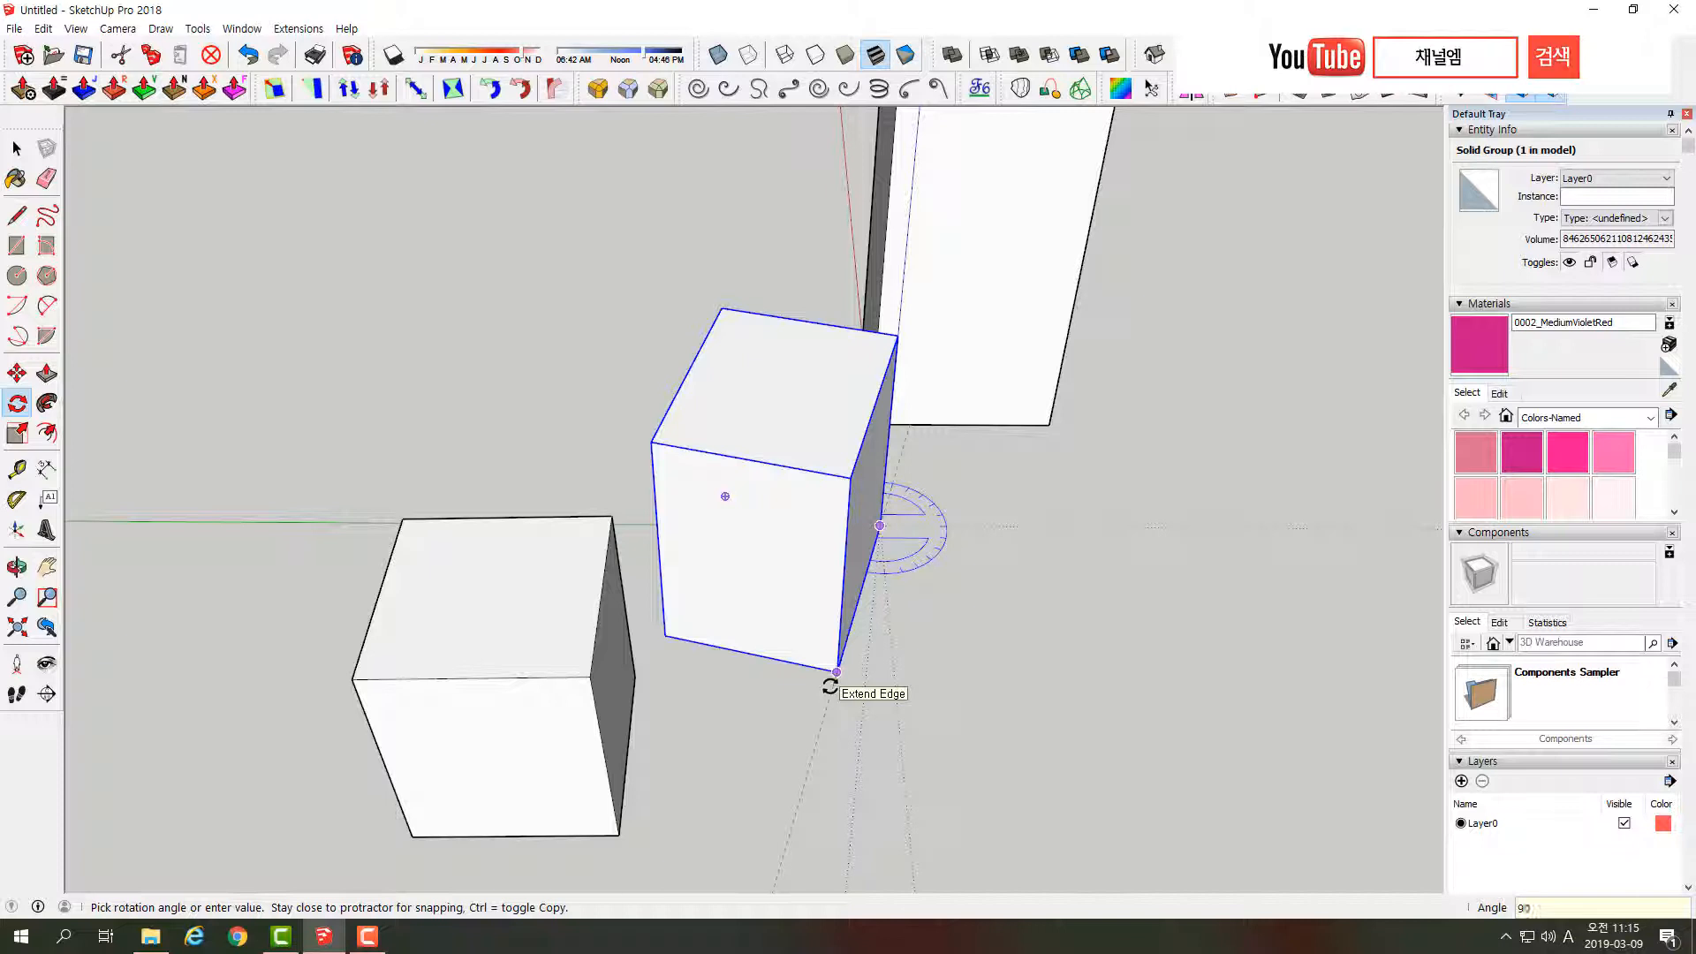
key(Return)
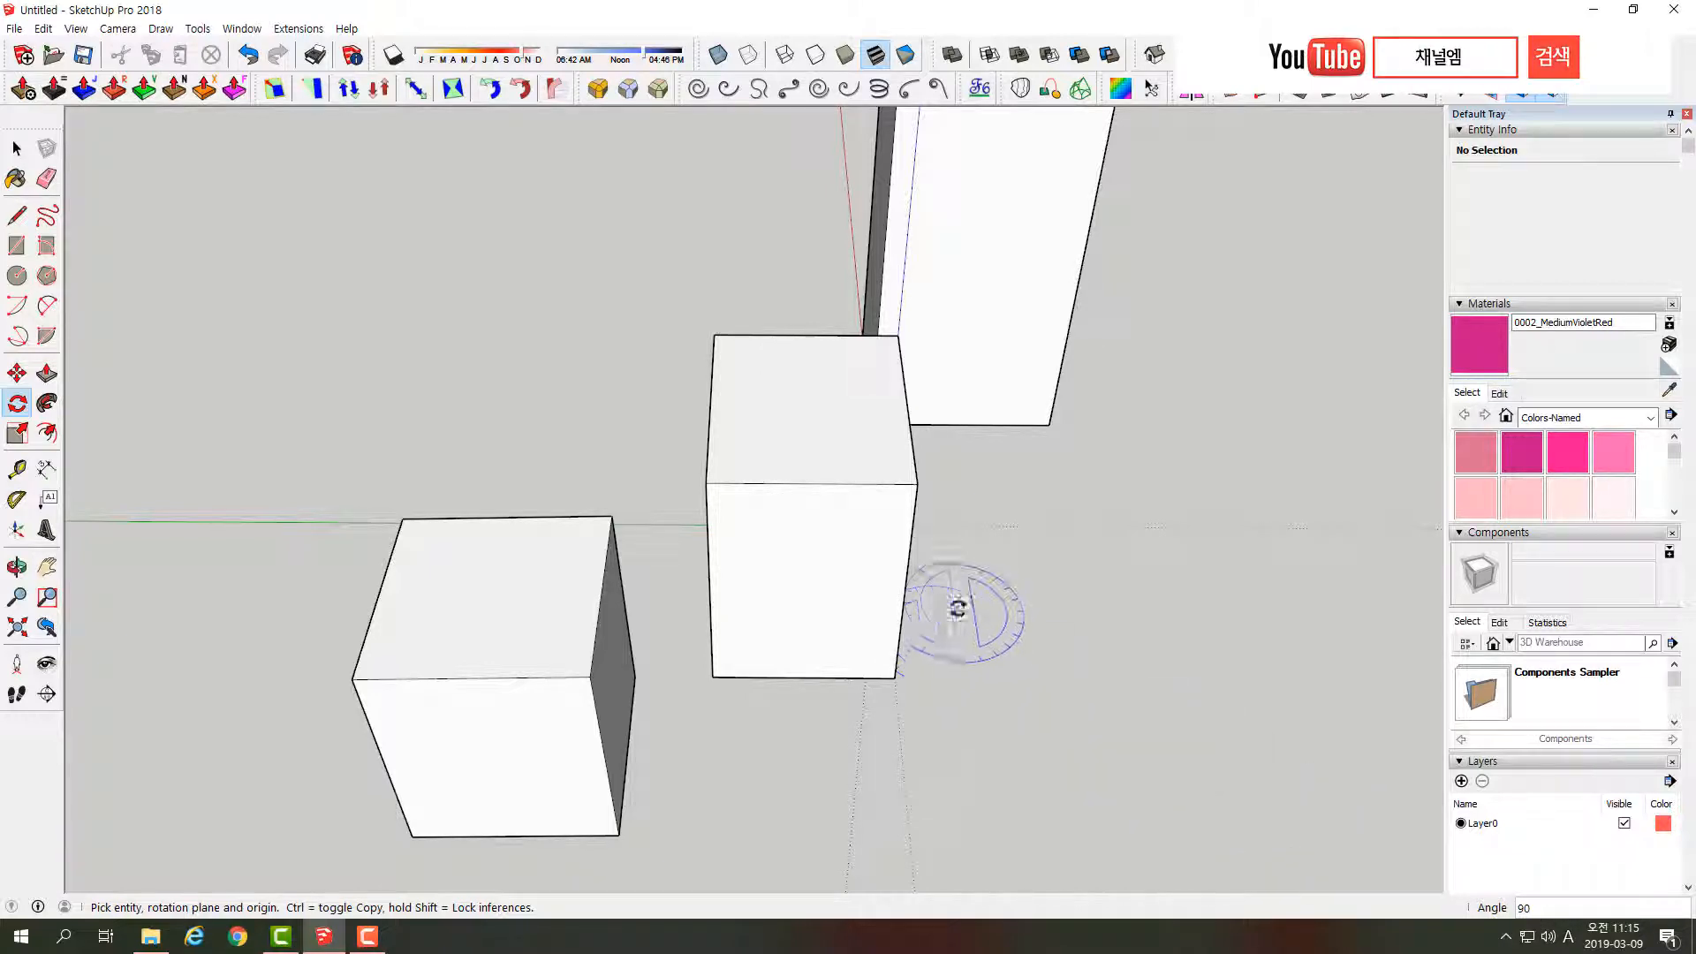
- Open the shortest box's group for editing
middle_drag(947, 606, 759, 537)
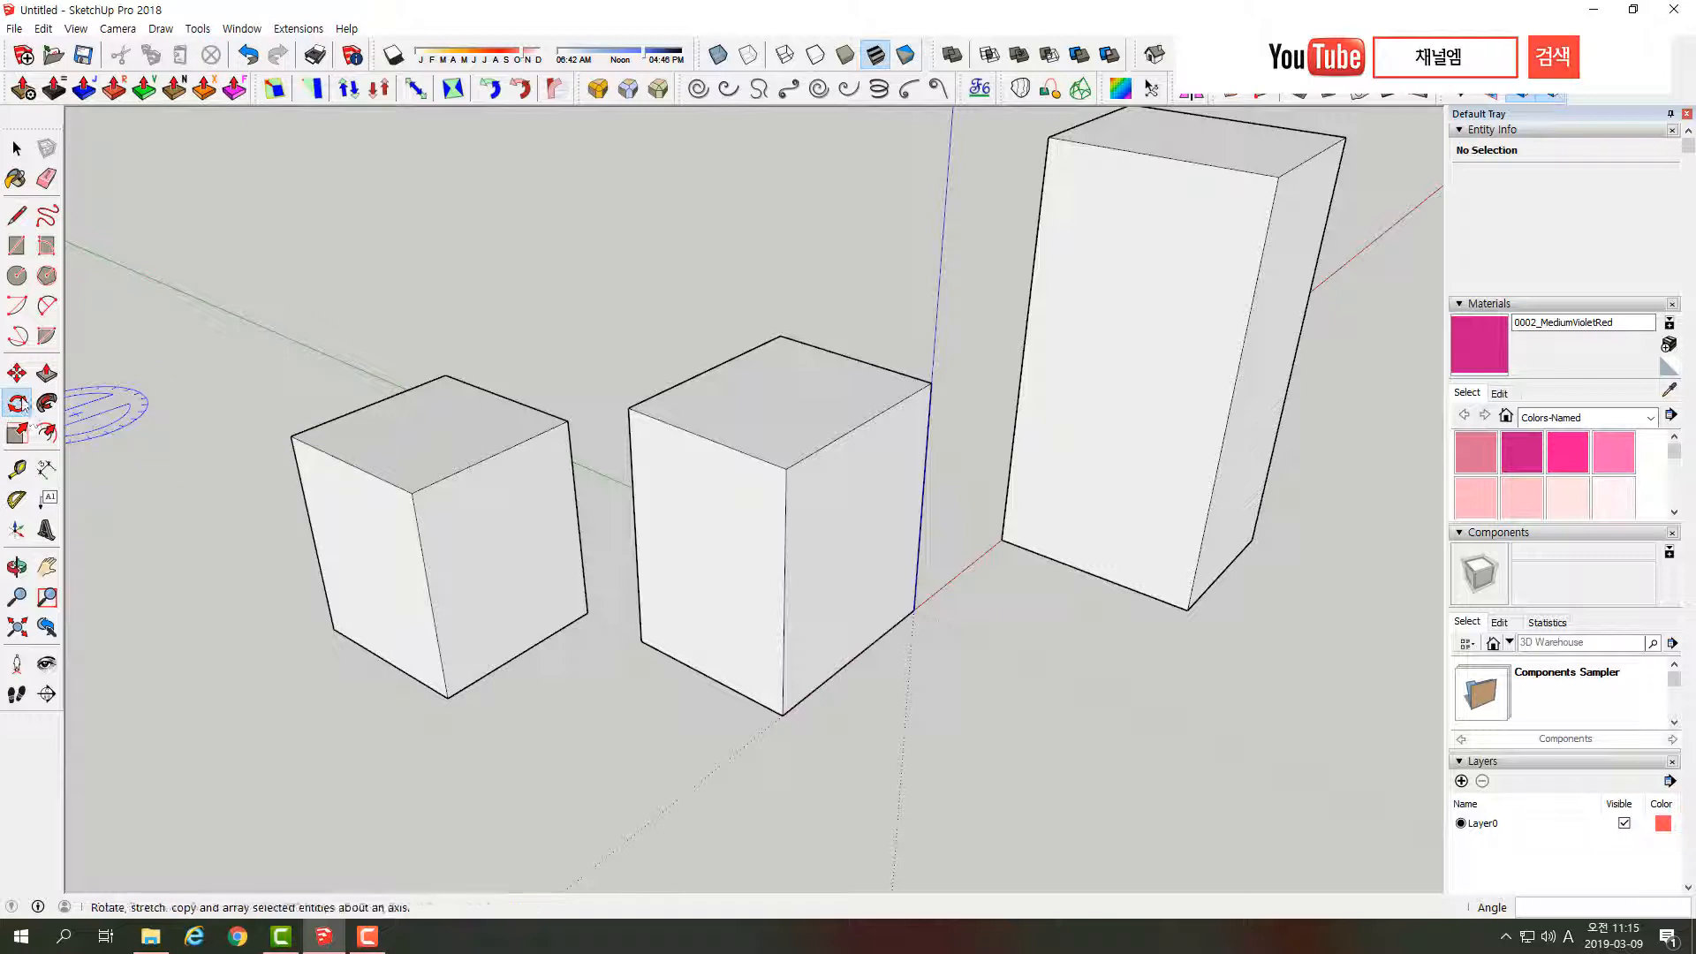
scroll(787, 601, down, 3)
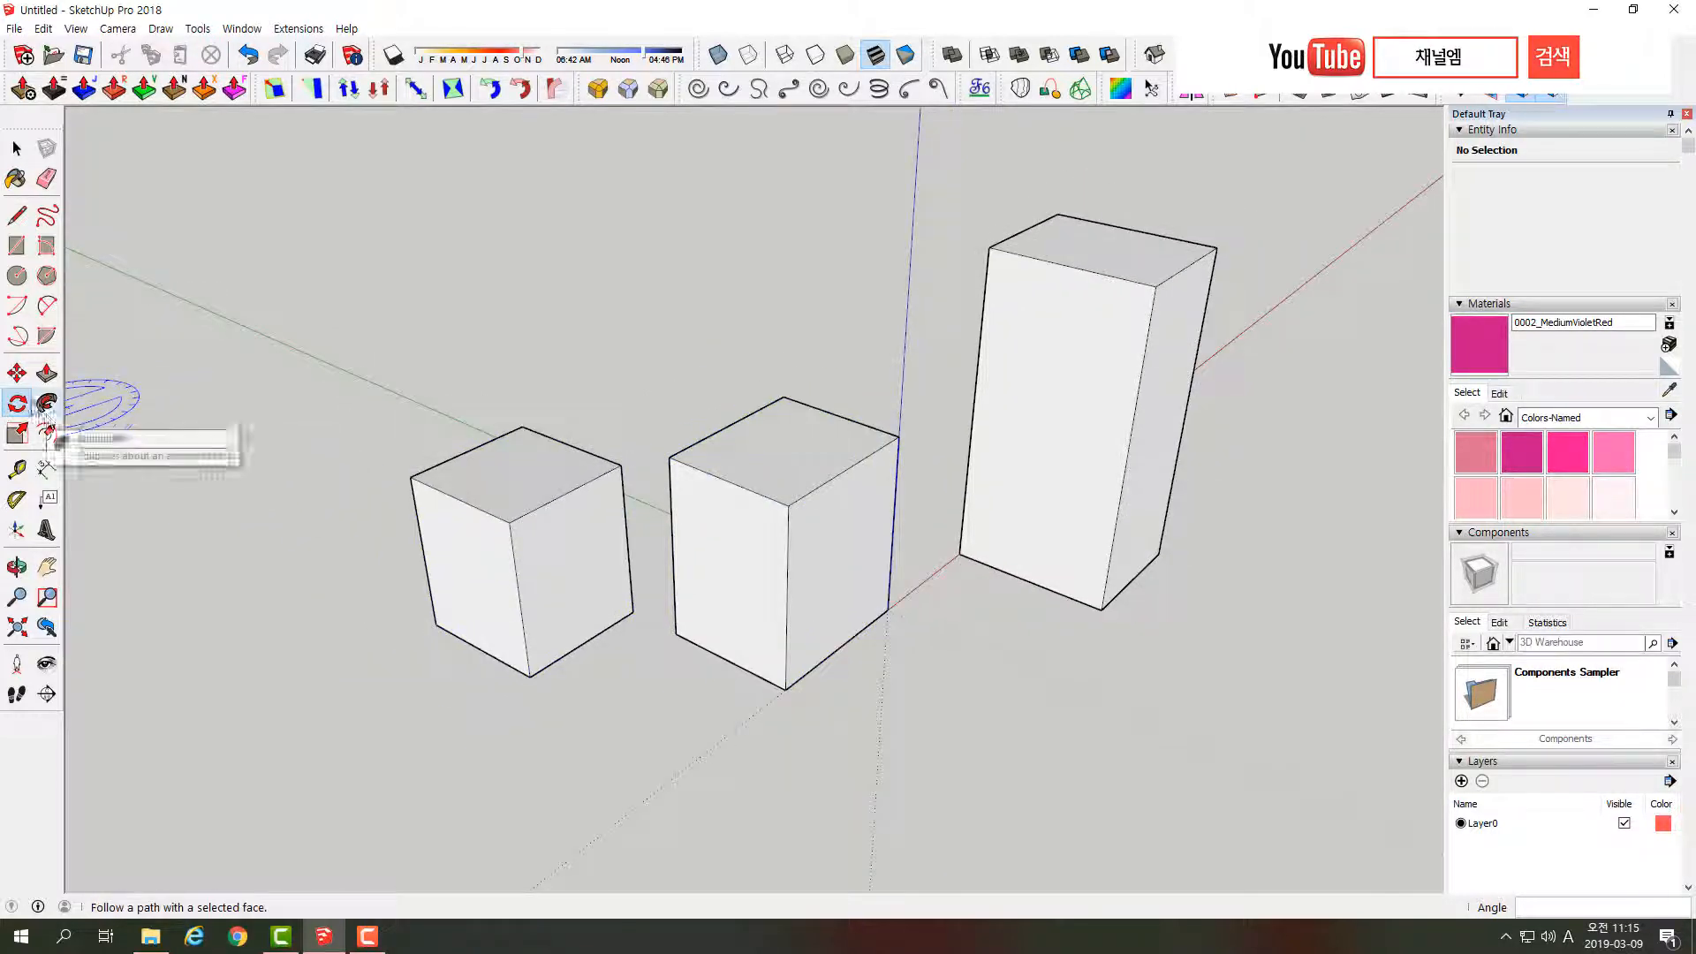
click(16, 148)
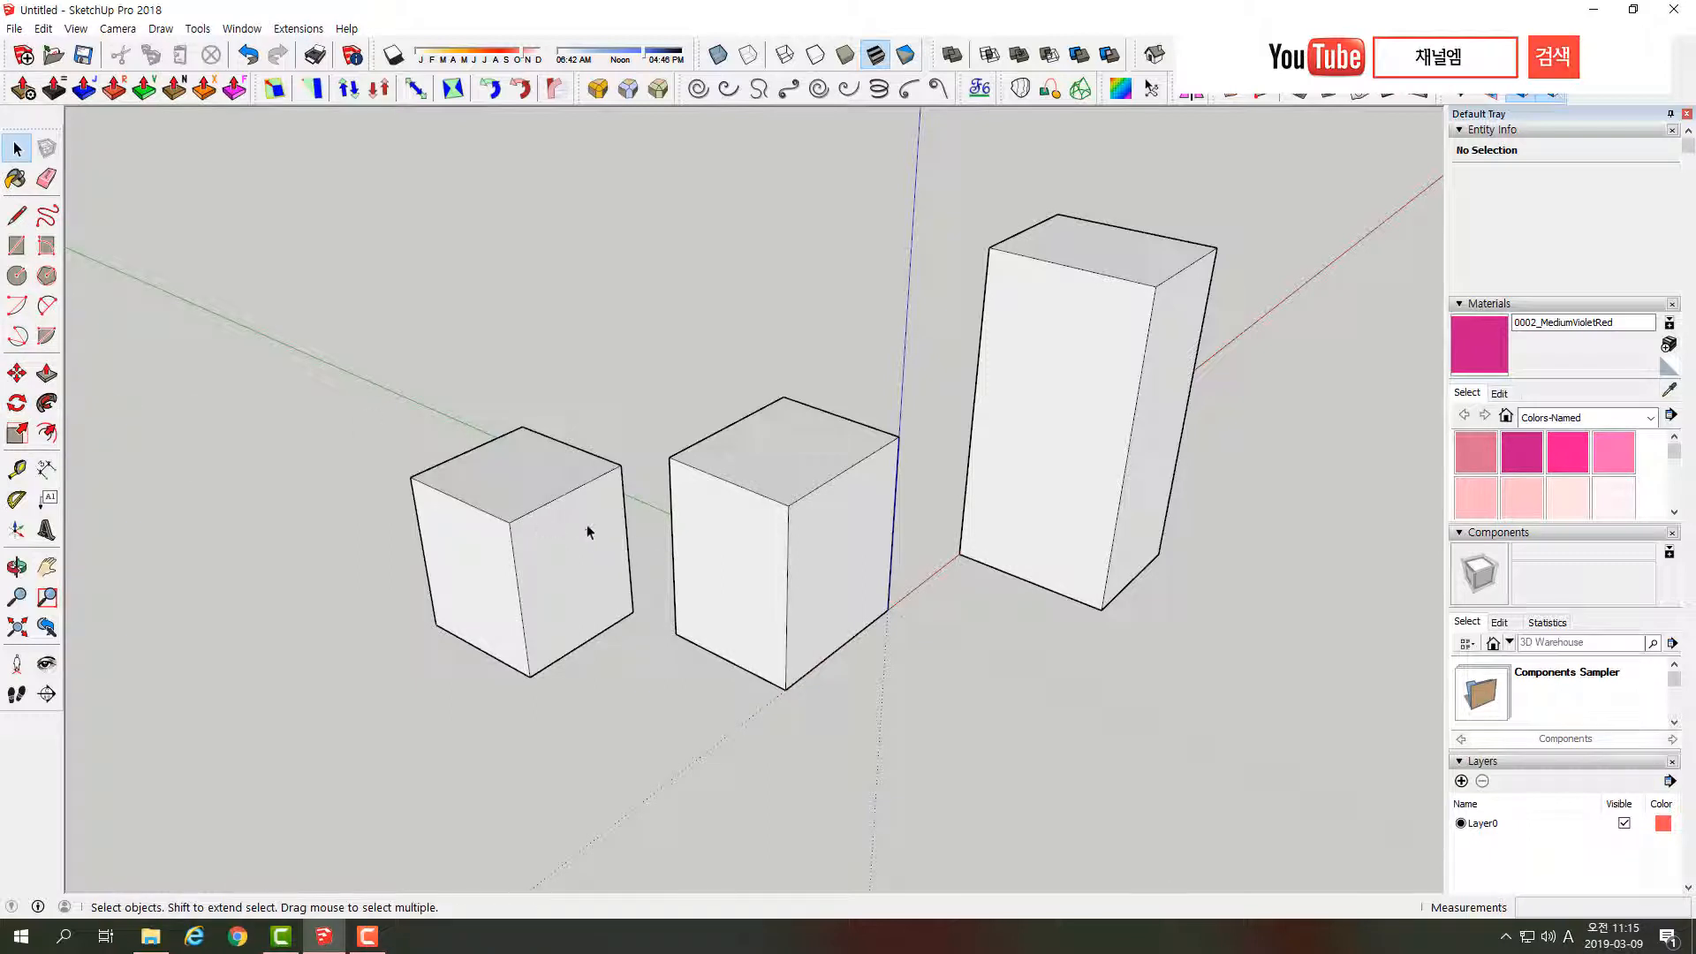
middle_drag(717, 543, 901, 530)
click(541, 530)
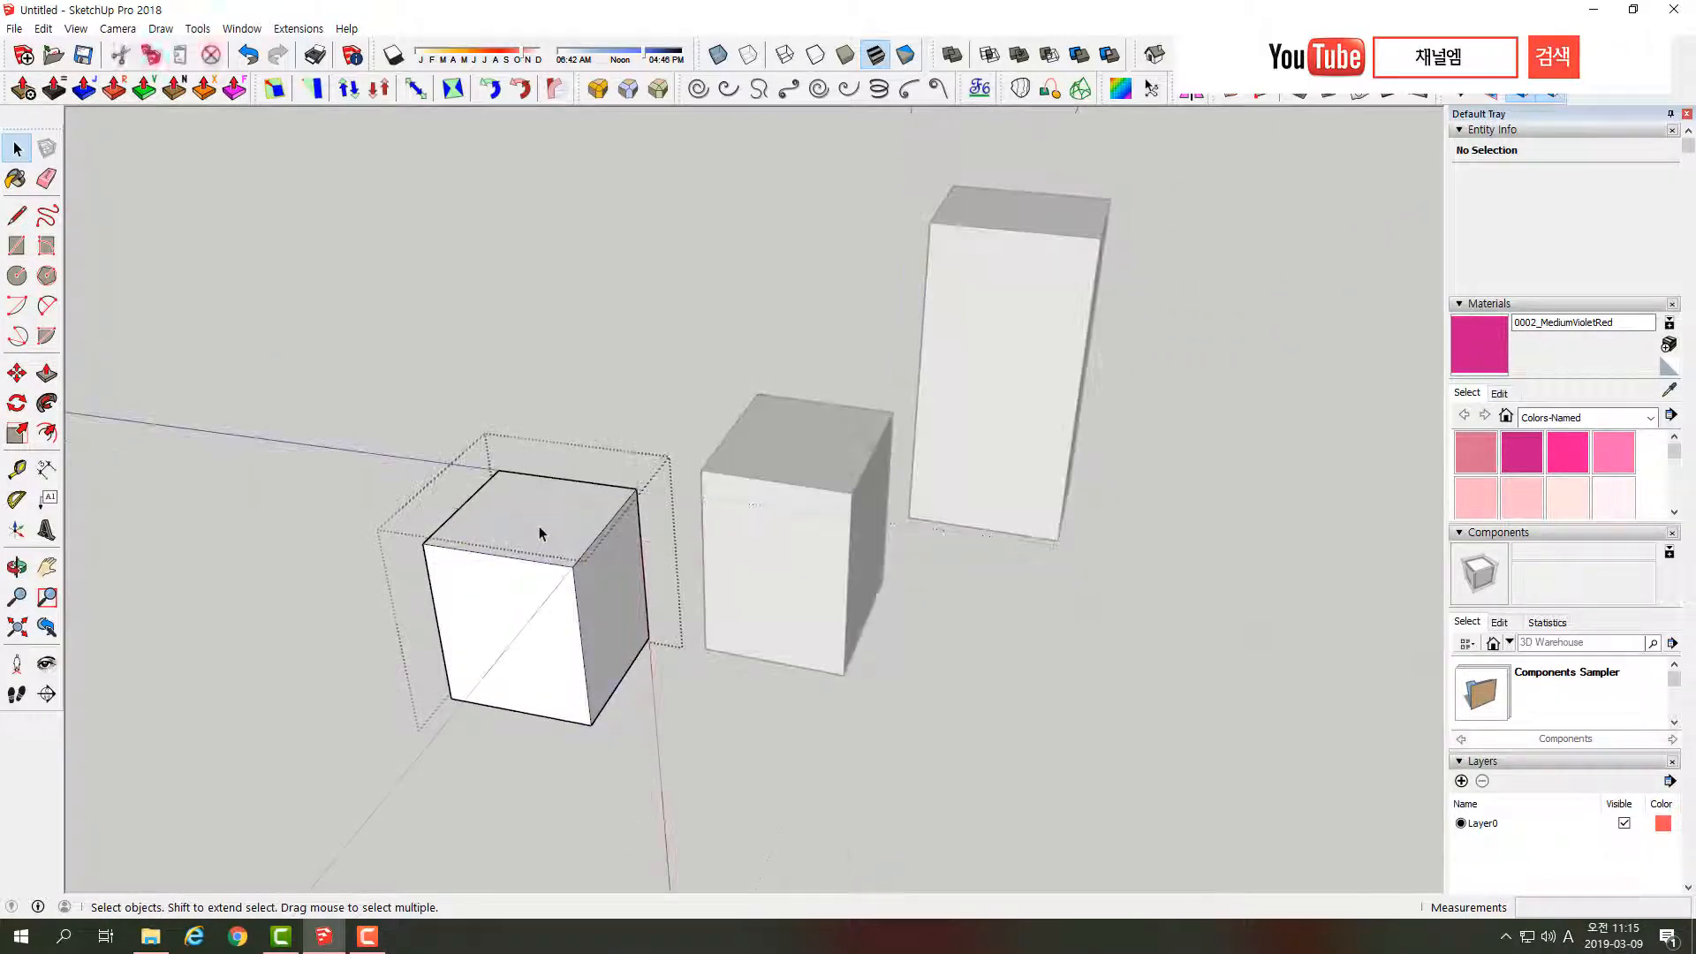
double_click(538, 528)
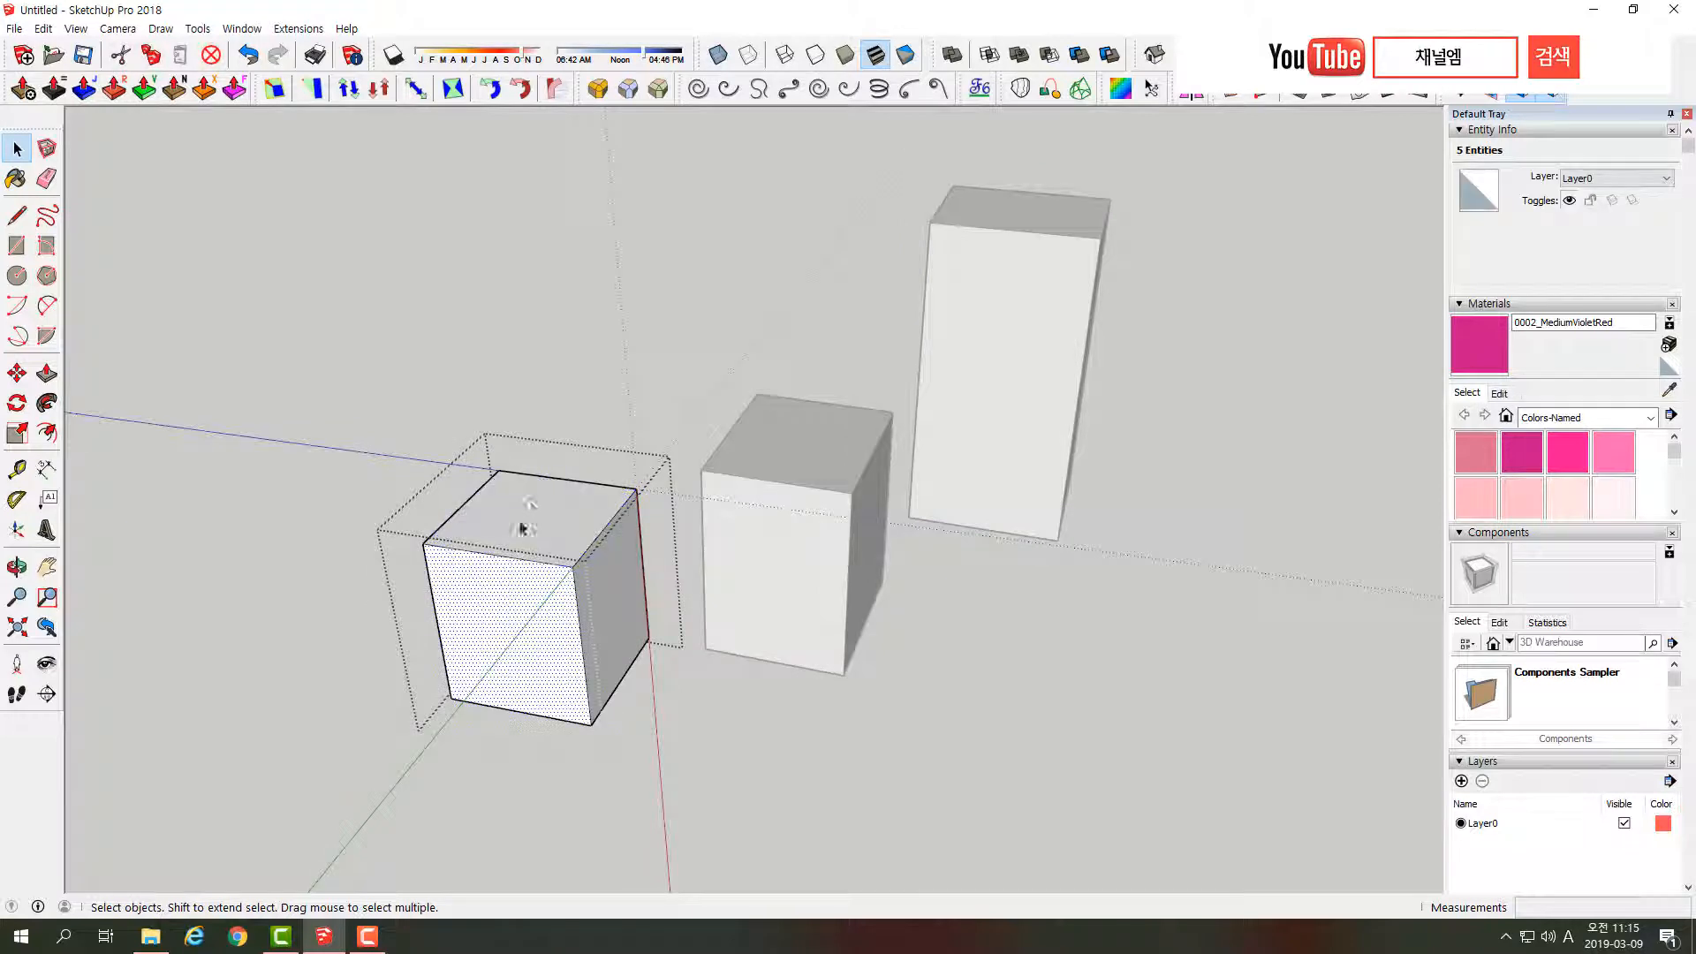
- Offset the shortest box's top face inward by about 18 million cm
click(538, 524)
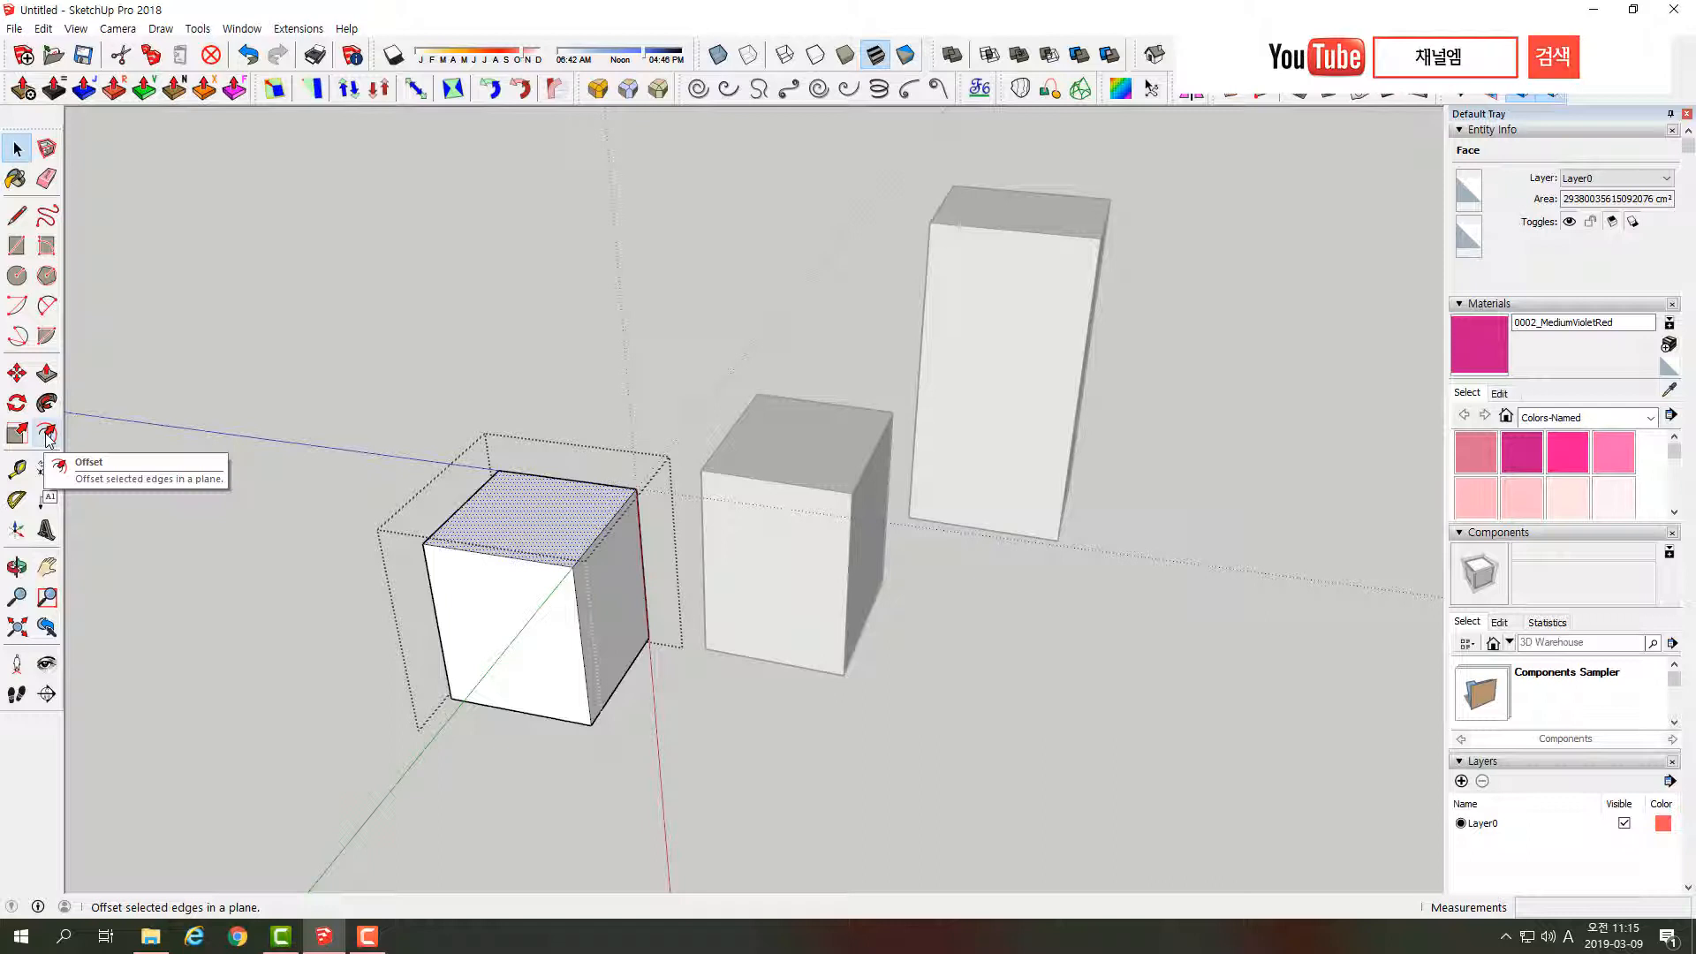
middle_drag(485, 606, 527, 747)
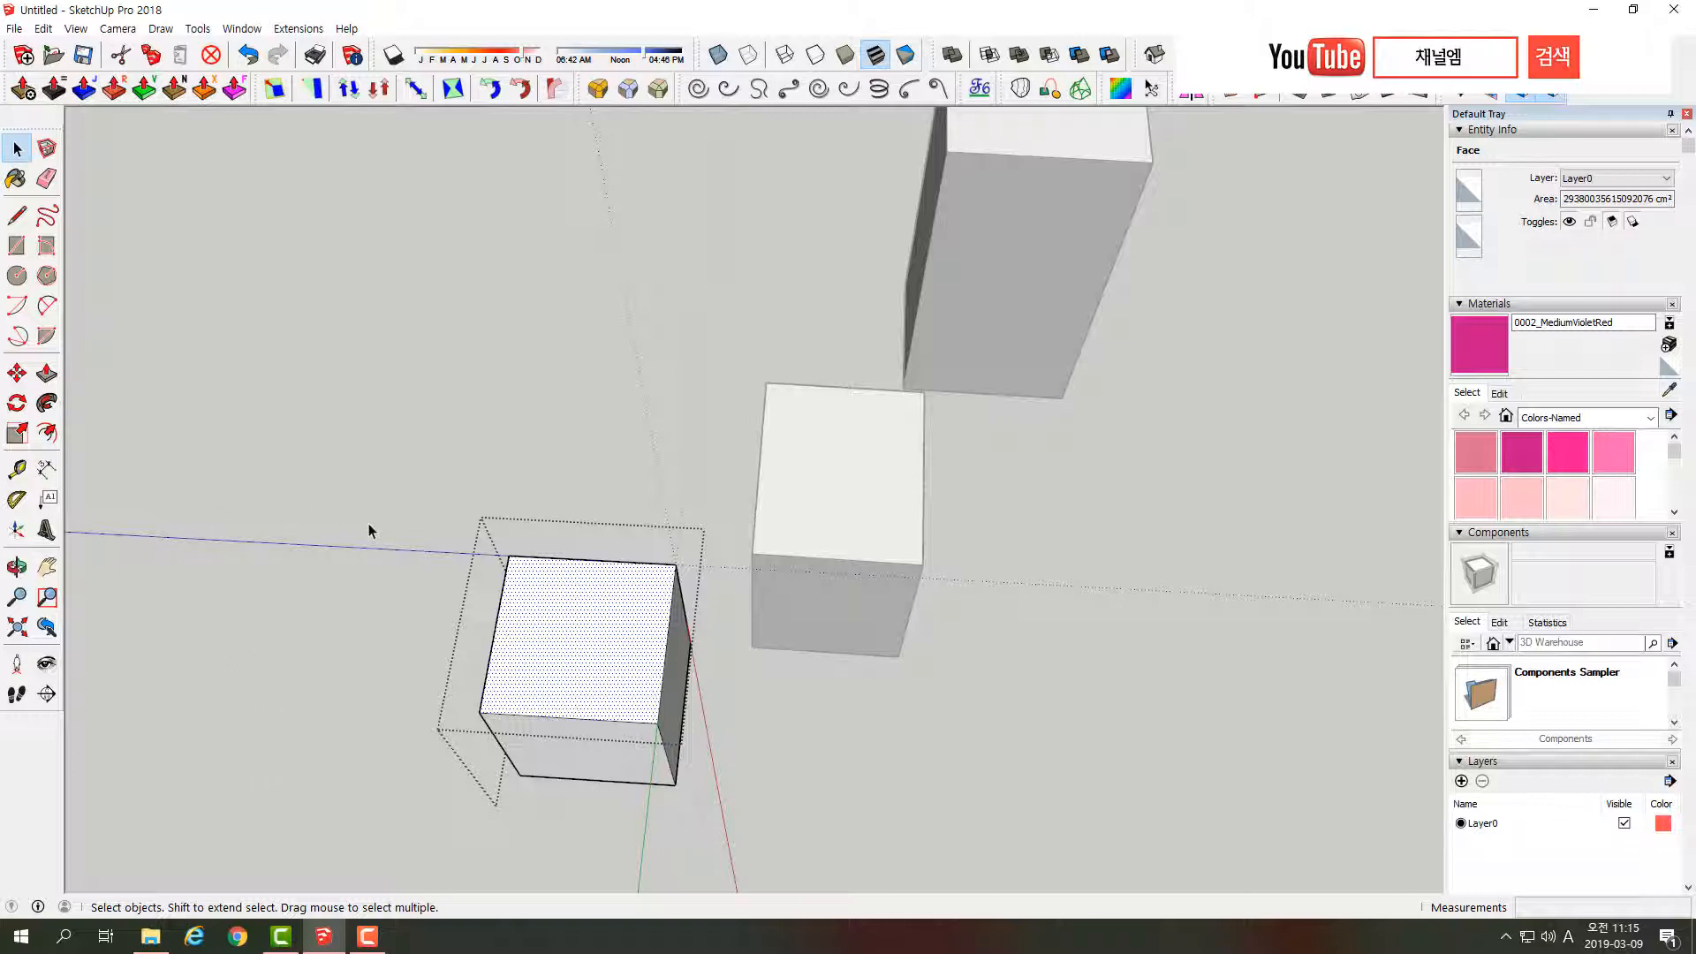
key(f)
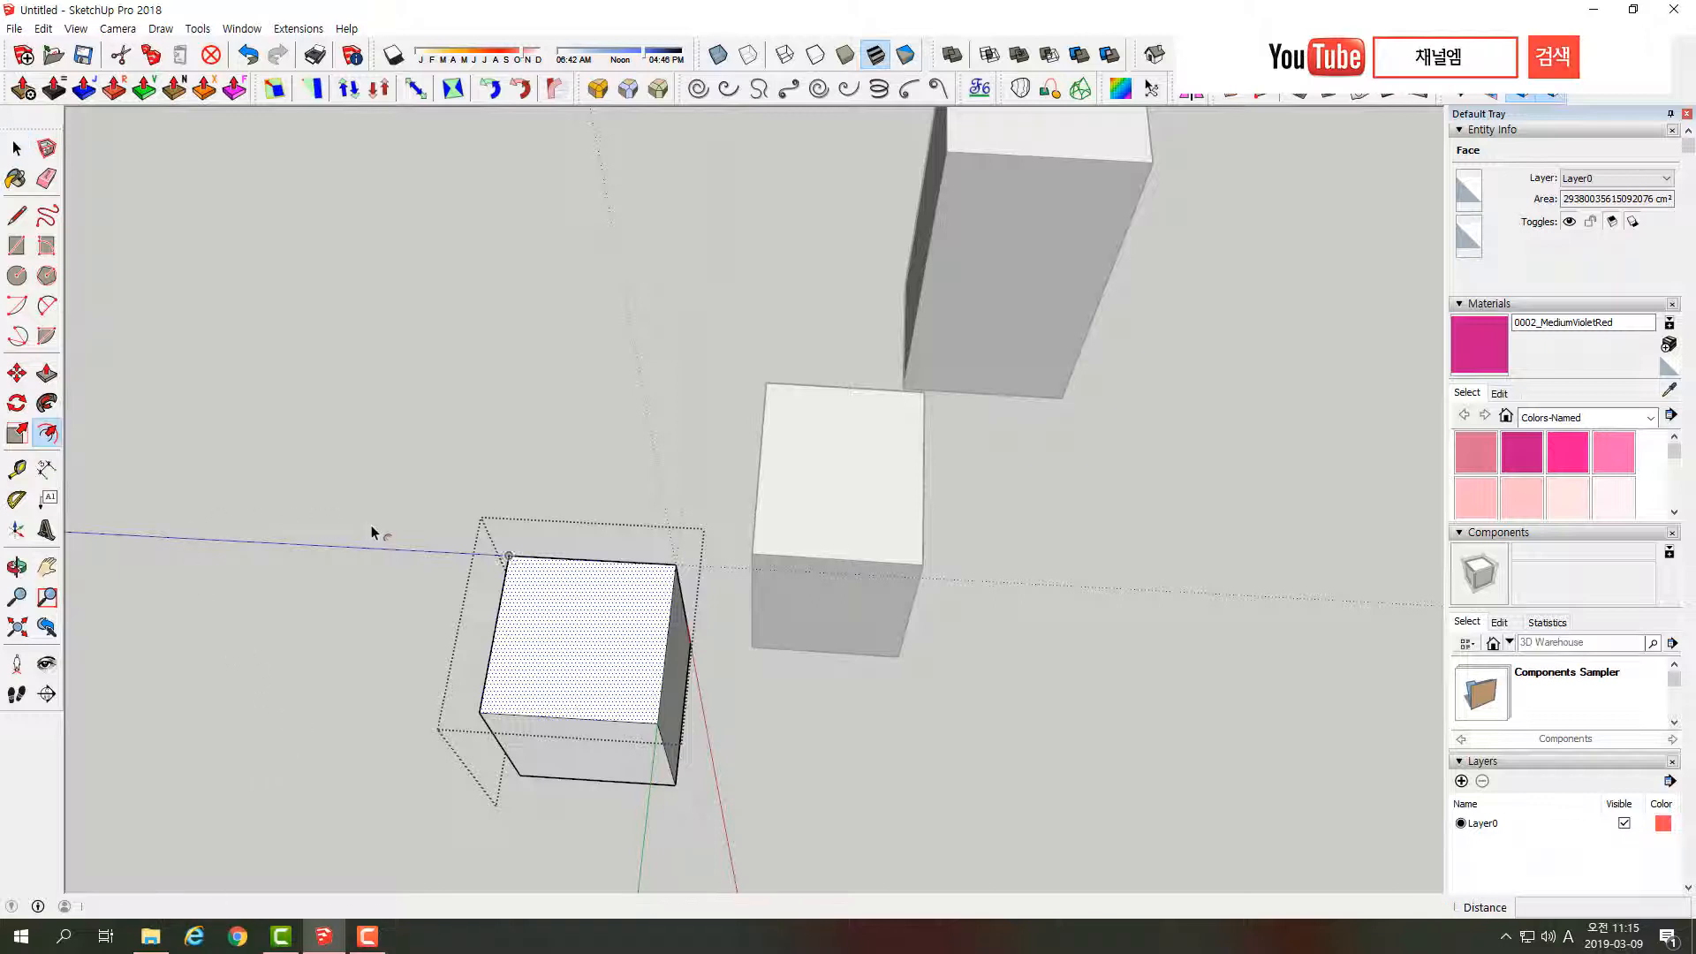
click(503, 617)
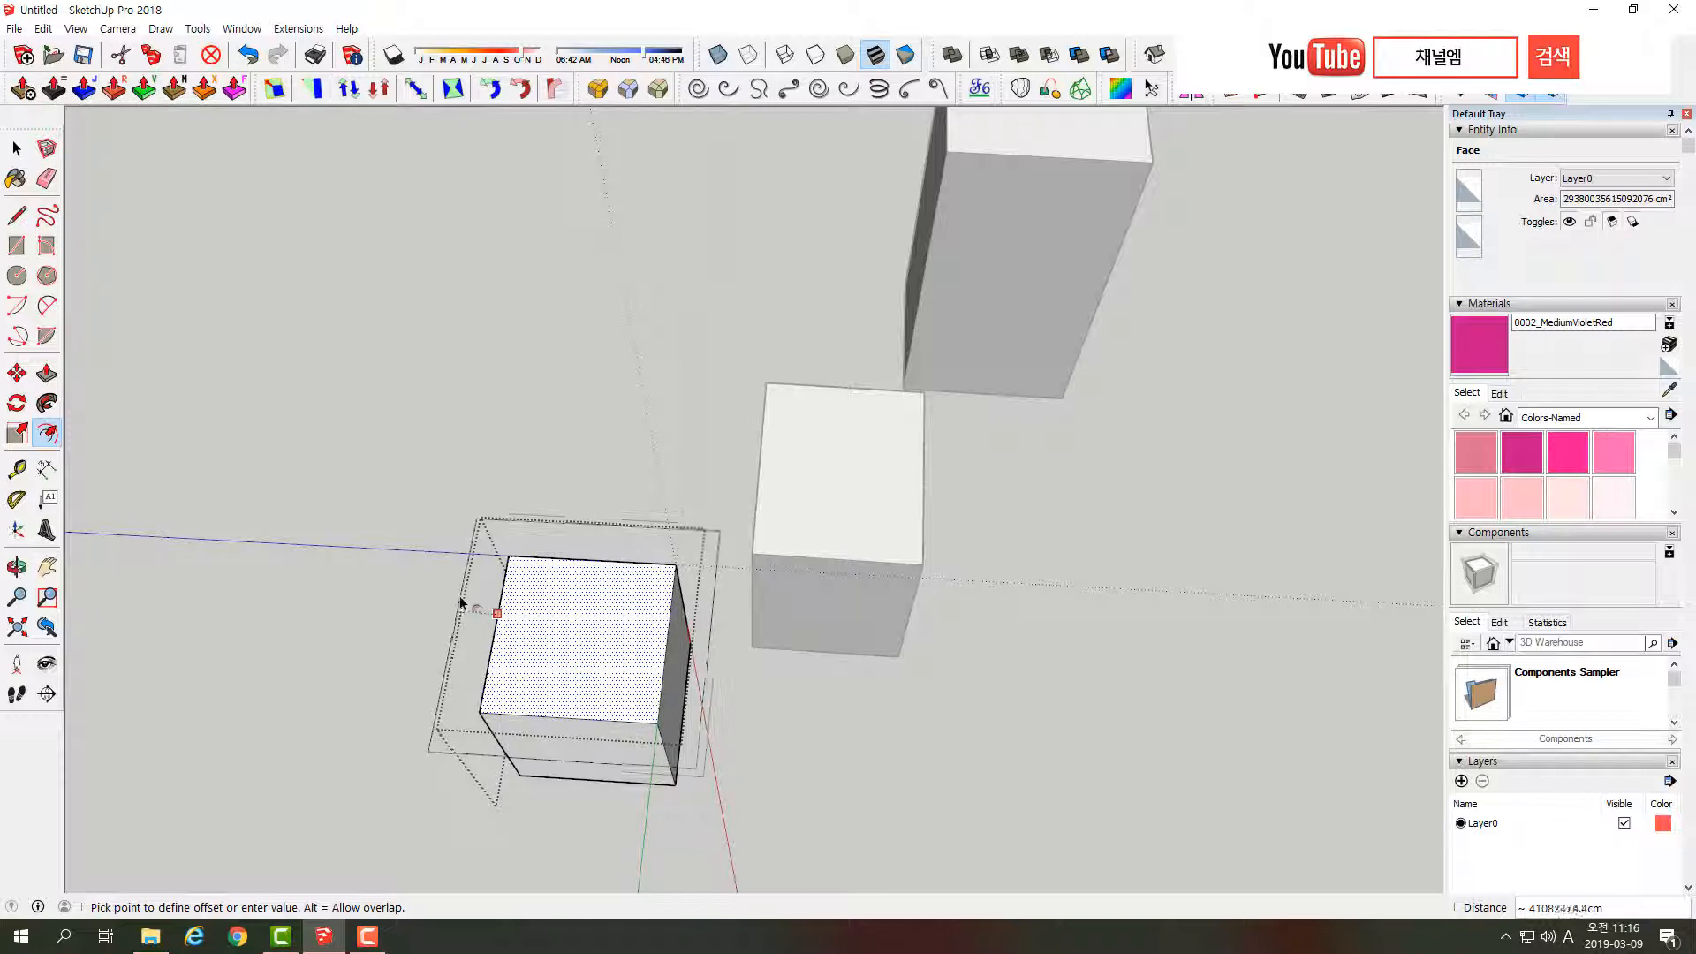
click(516, 630)
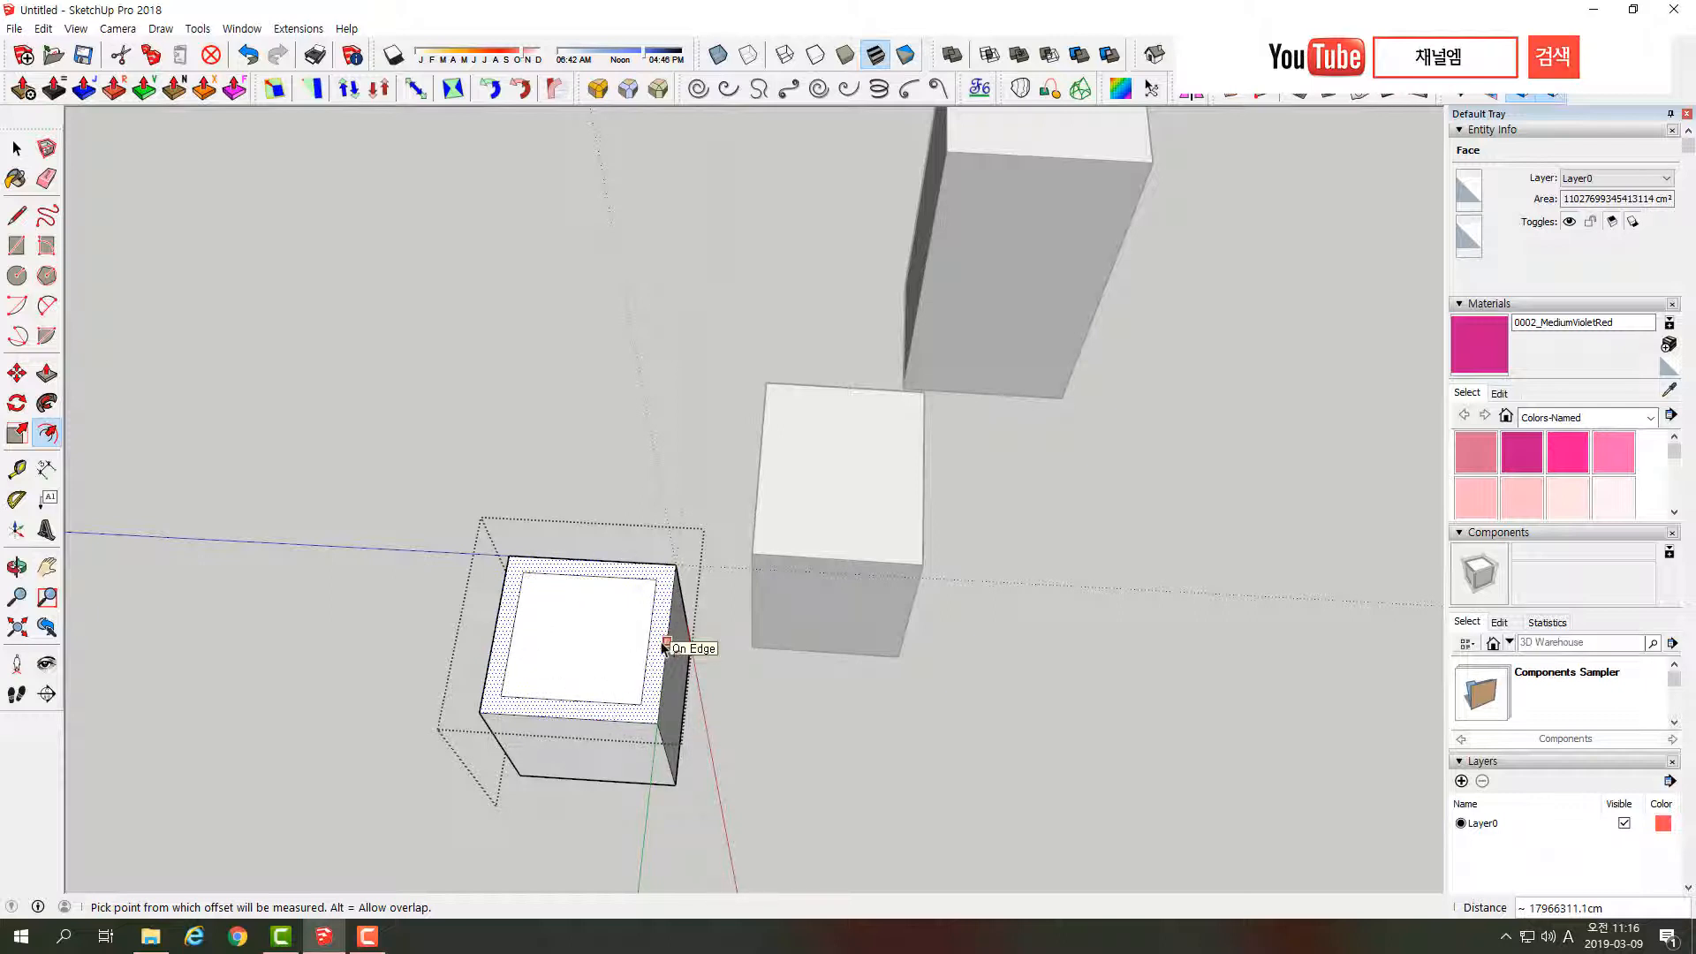
- Pull the border around the offset rectangle up about 168 million cm from a new starting face, leaving the middle hollow
key(p)
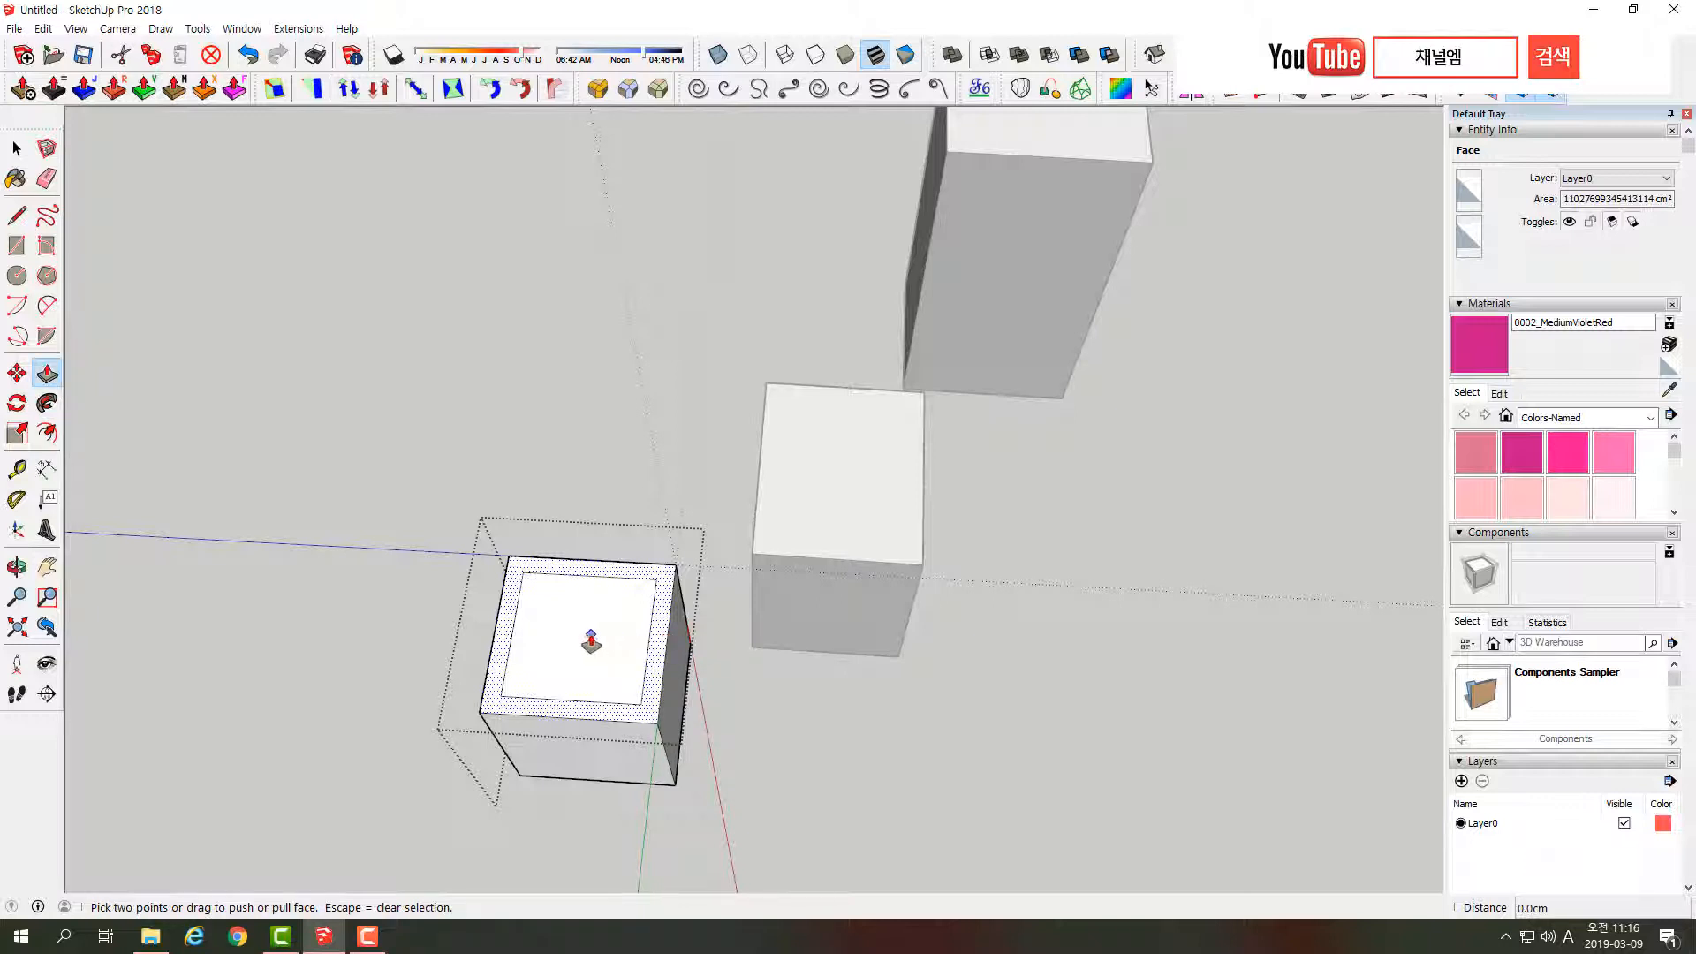
click(658, 652)
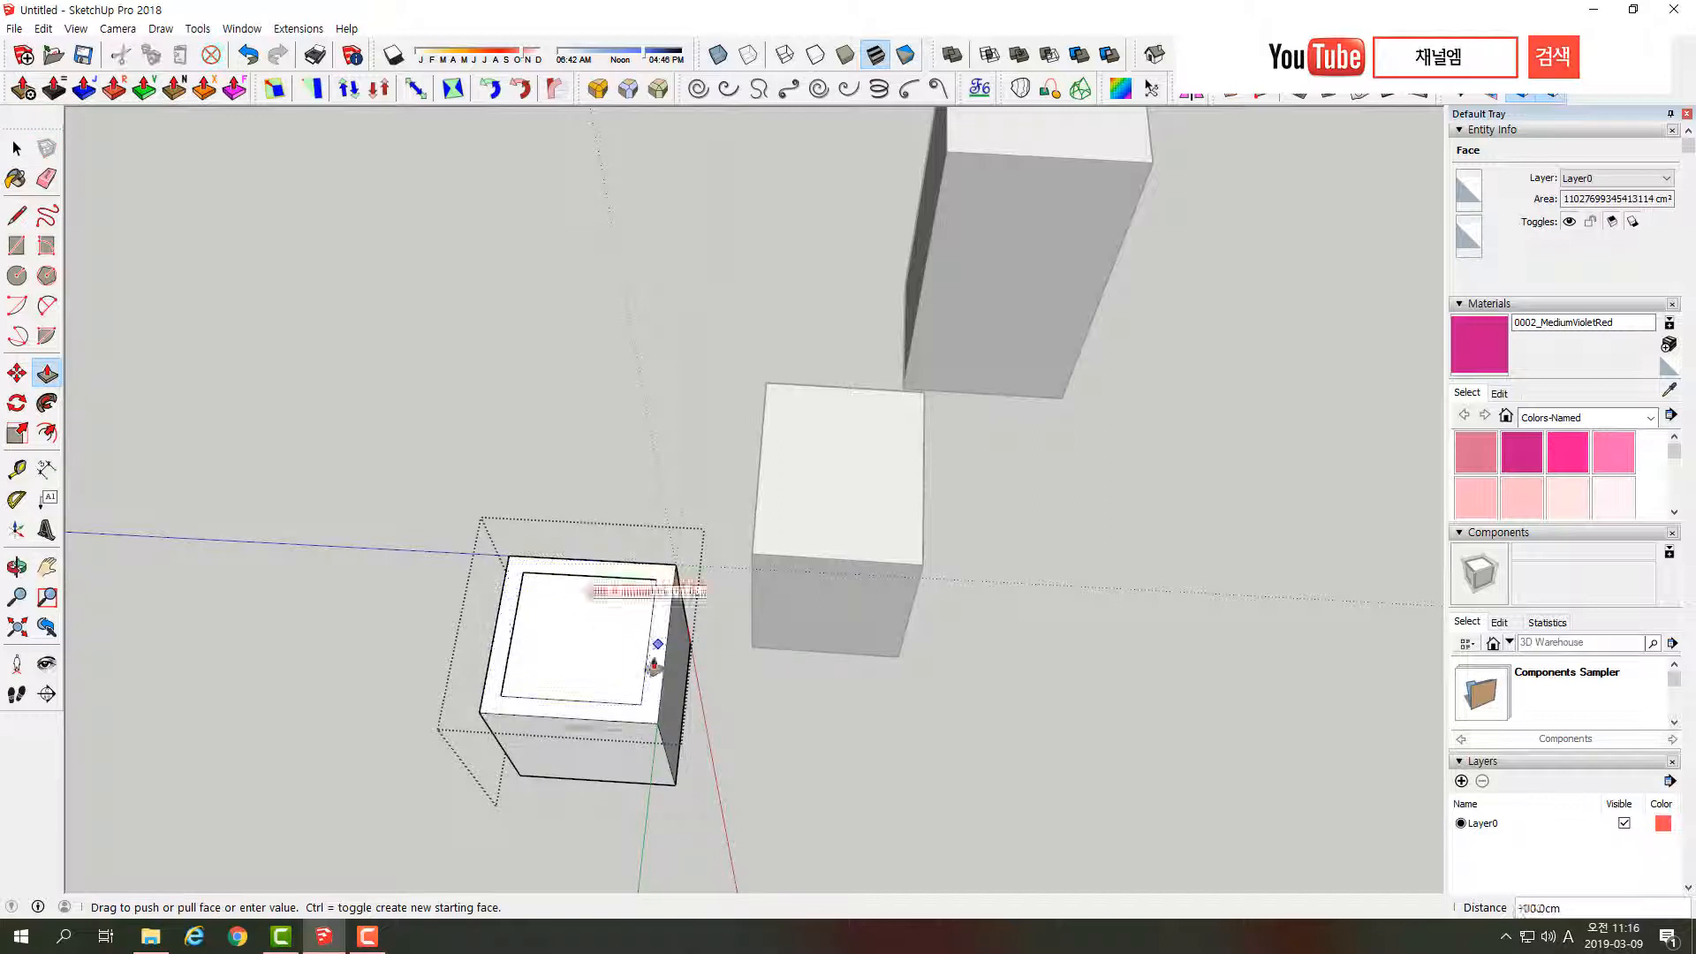
middle_drag(633, 681, 829, 454)
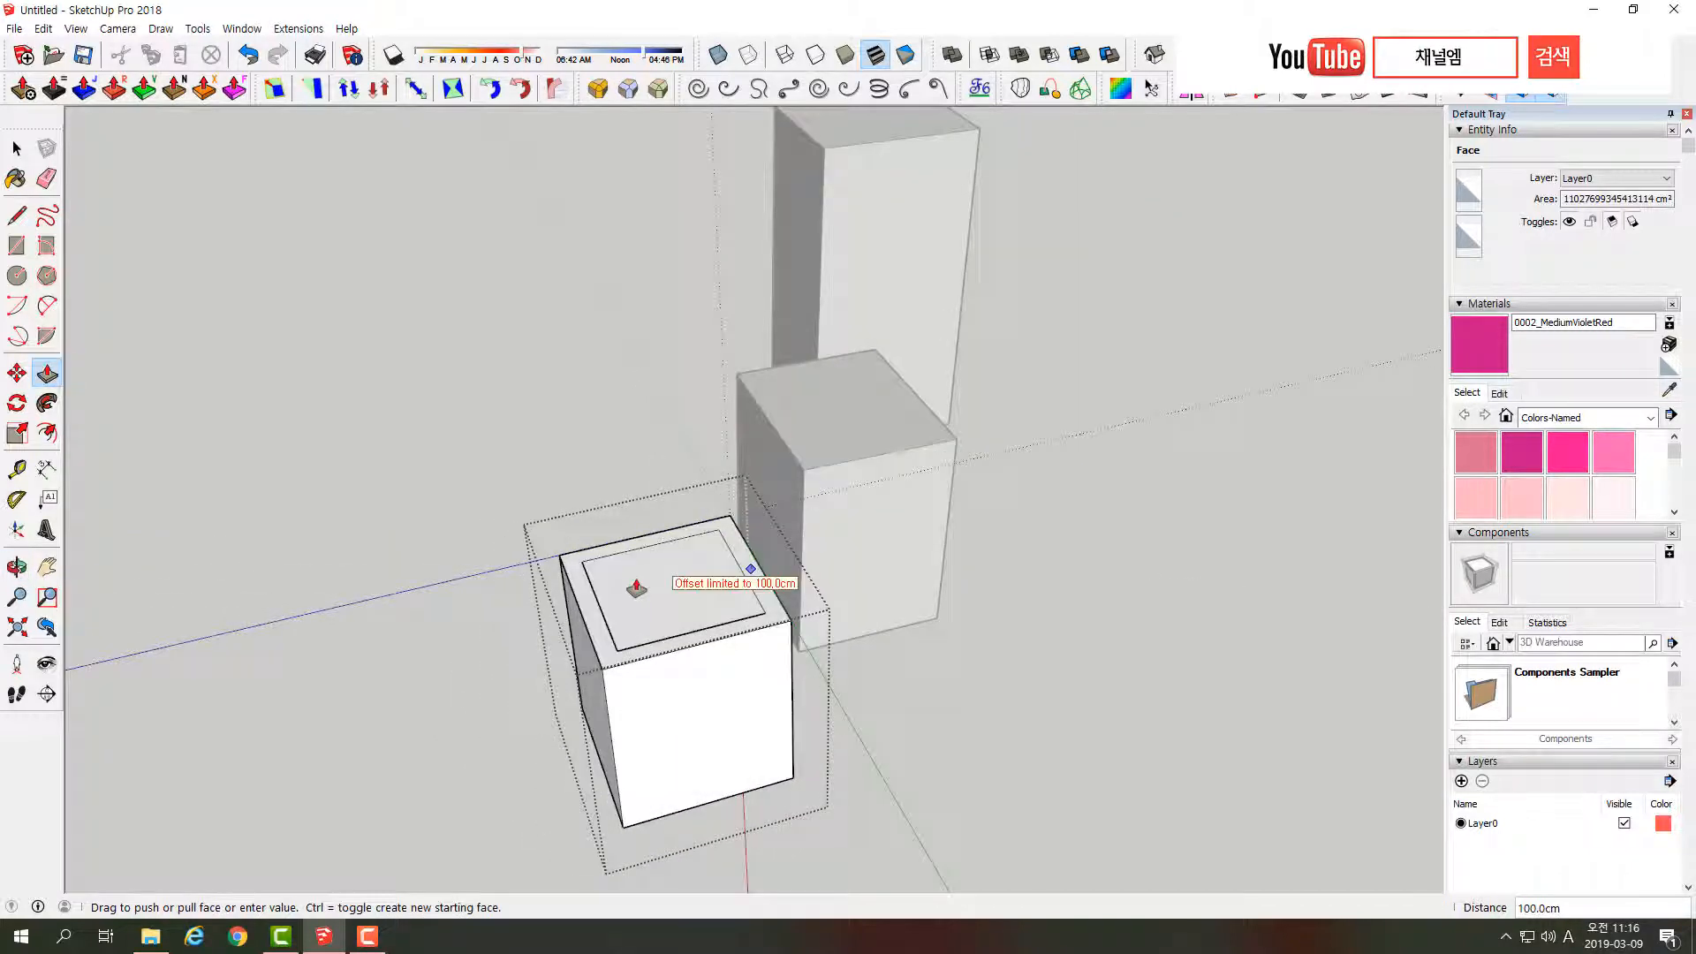
click(740, 563)
key(ctrl)
click(740, 562)
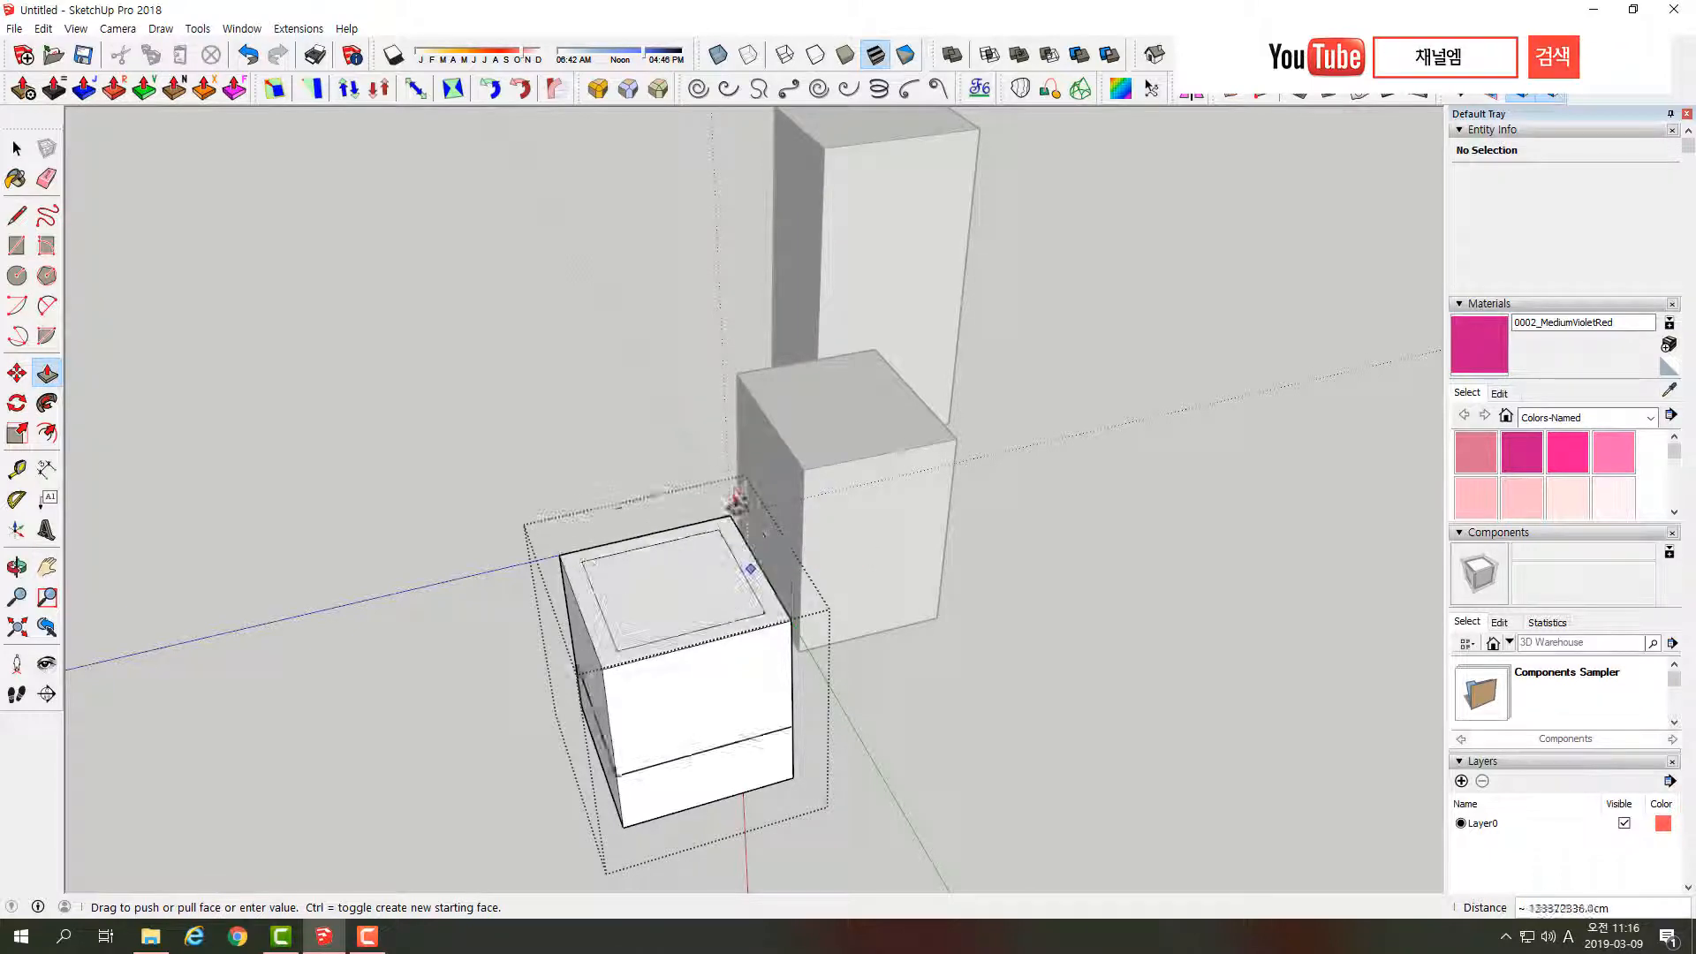
click(724, 427)
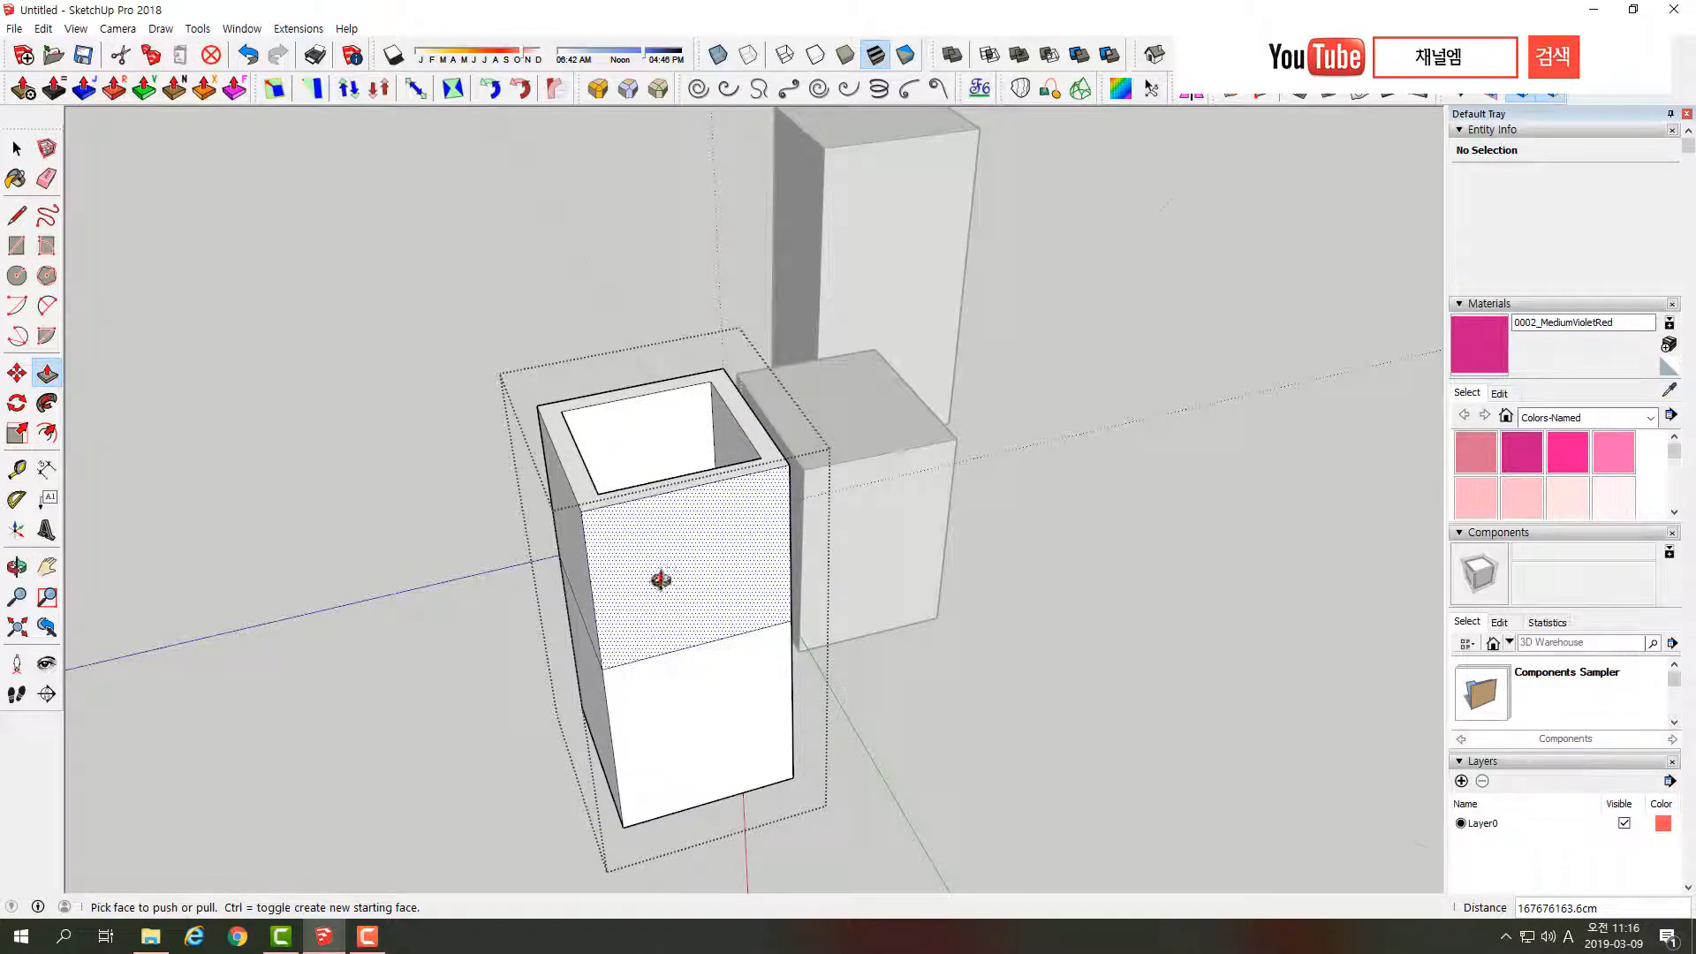
- Offset the upper side face of the hollow box, facing the middle box, inward by about 21 million cm
middle_drag(654, 575, 594, 598)
middle_drag(651, 746, 473, 526)
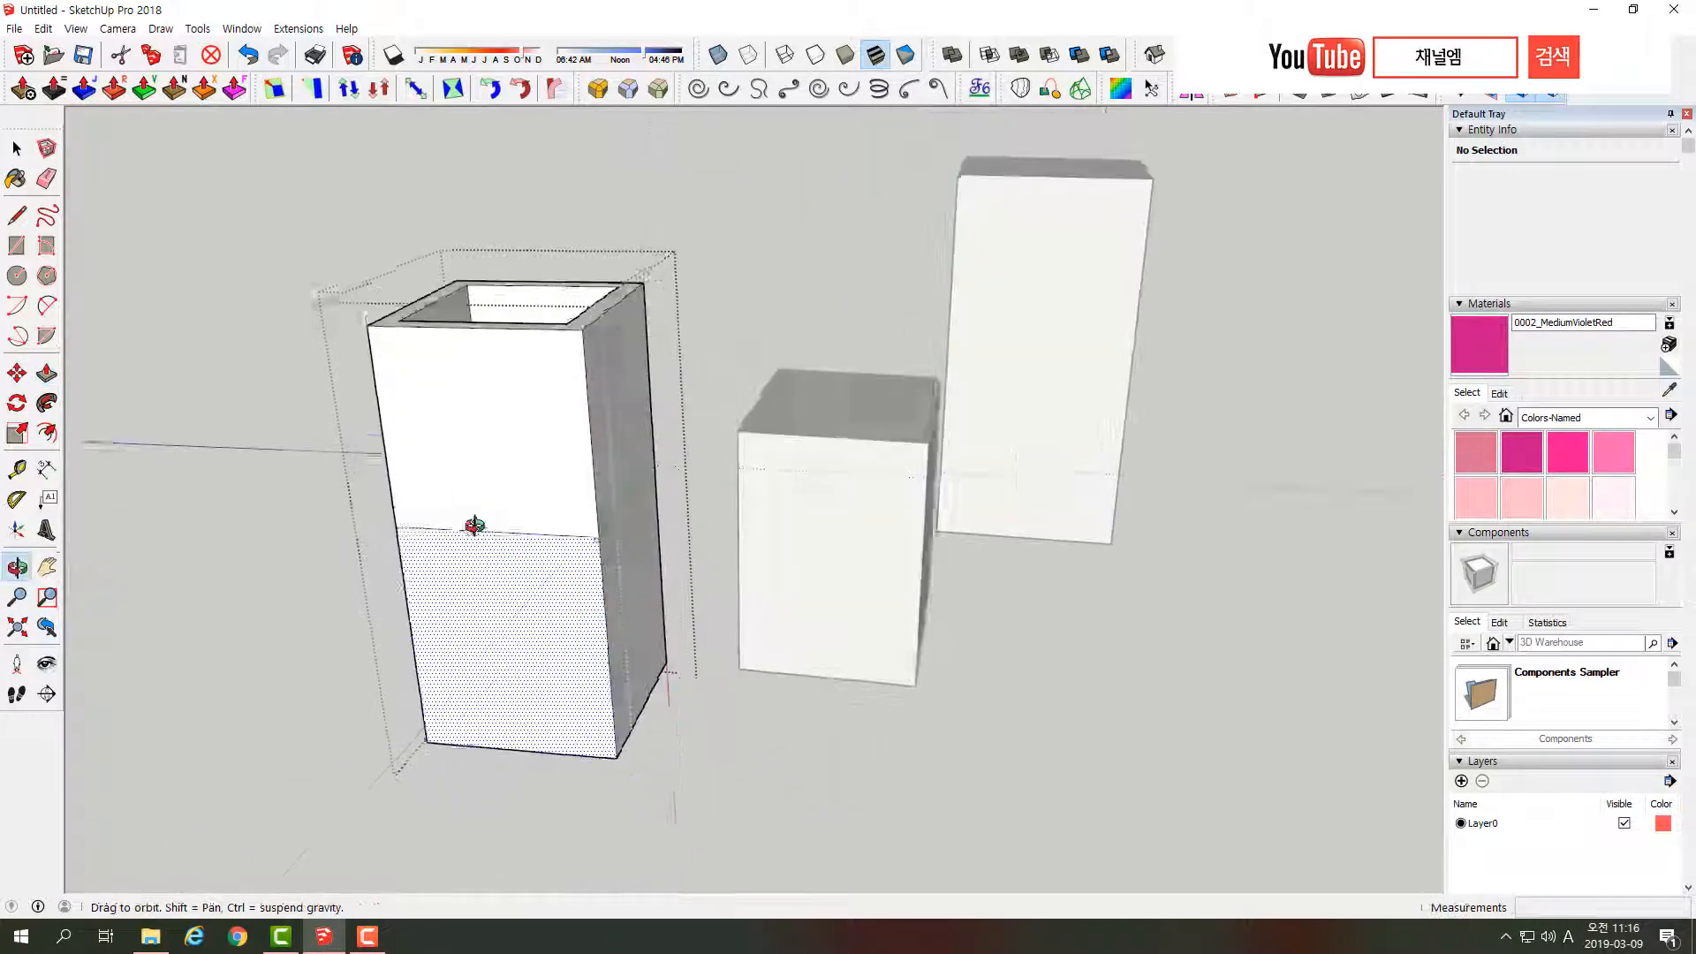
middle_drag(636, 522, 517, 605)
middle_drag(696, 557, 633, 606)
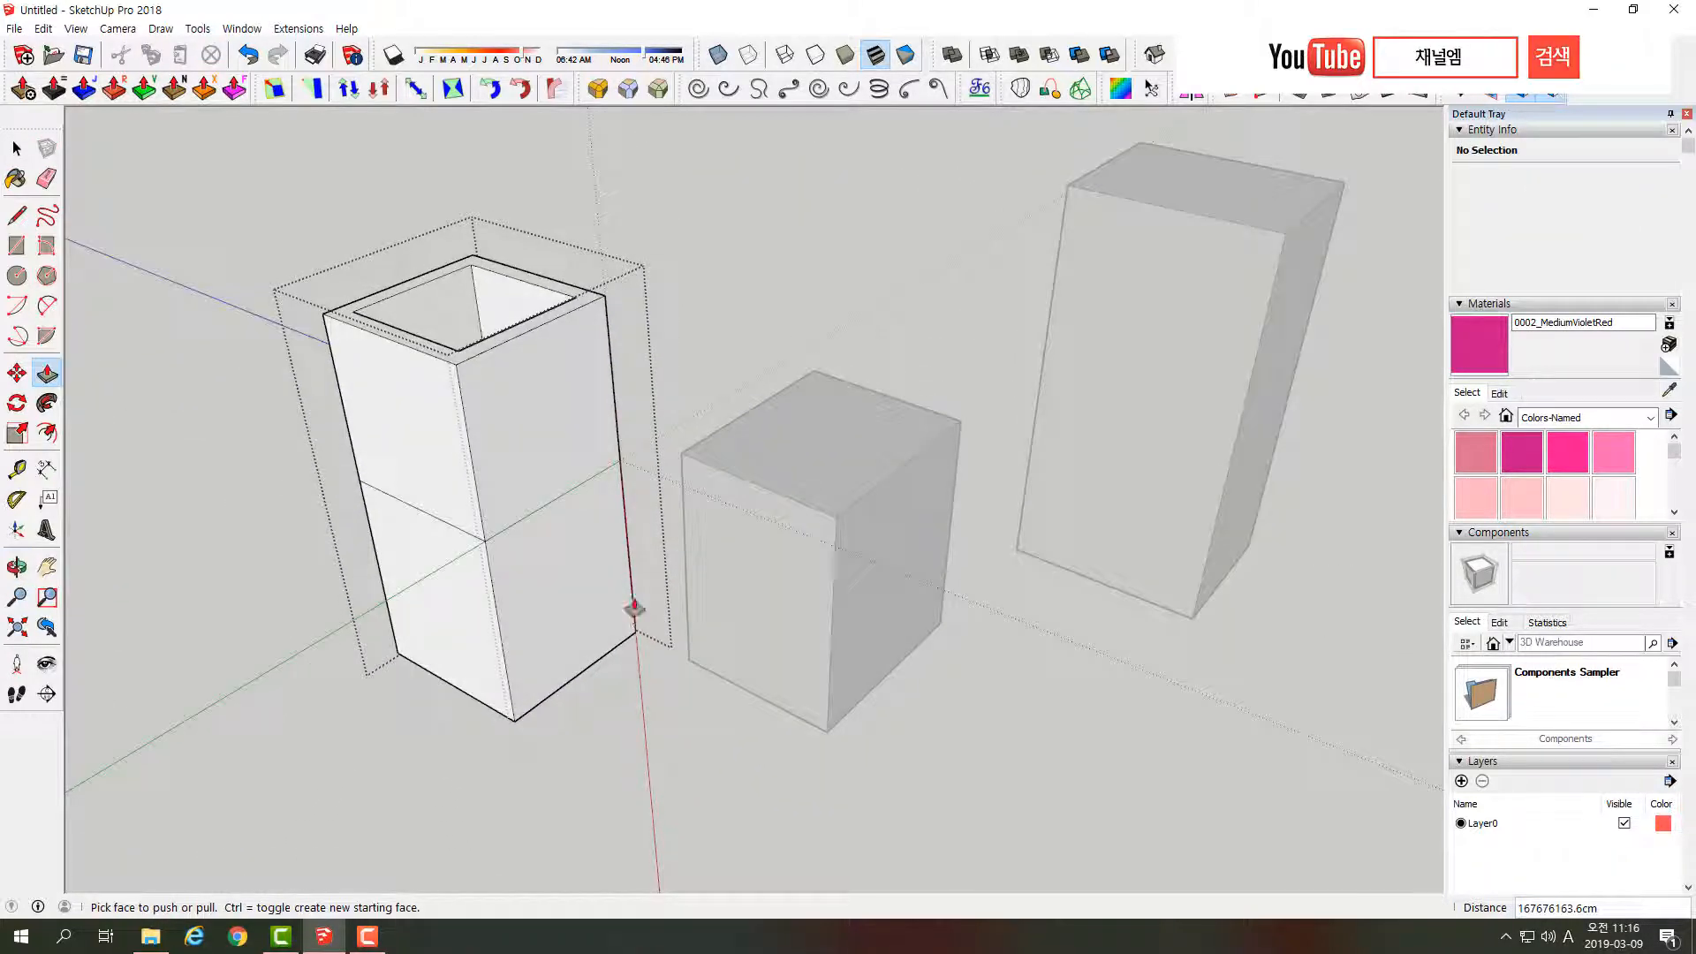
click(504, 422)
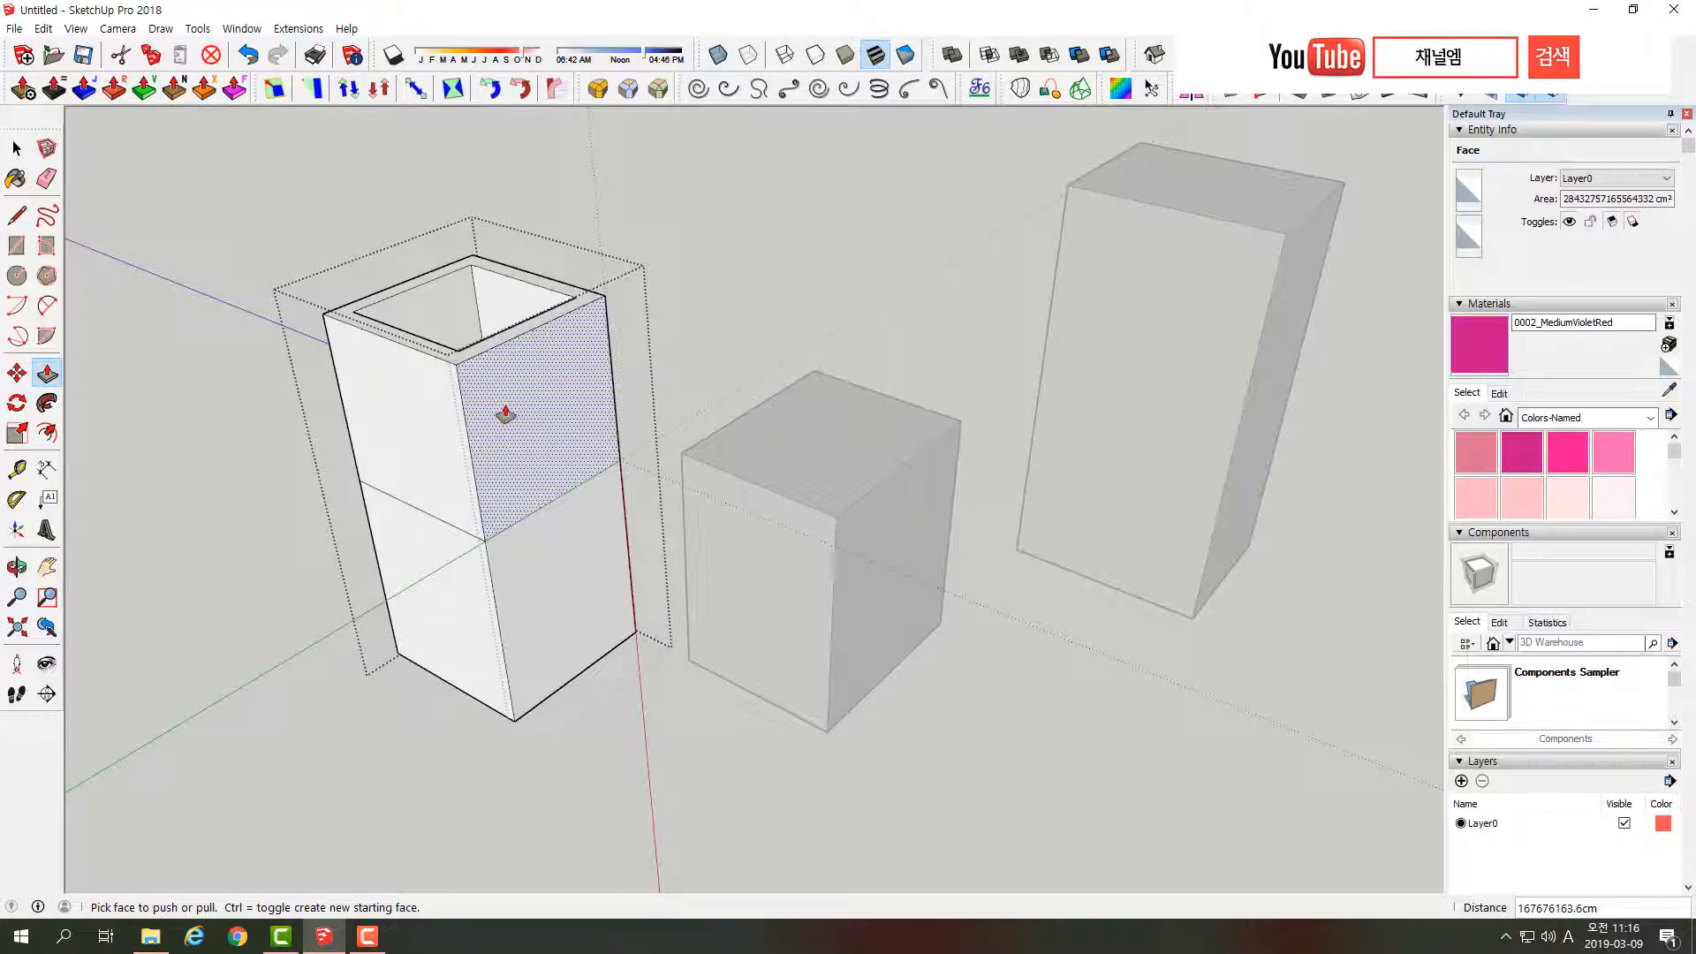
key(Escape)
key(f)
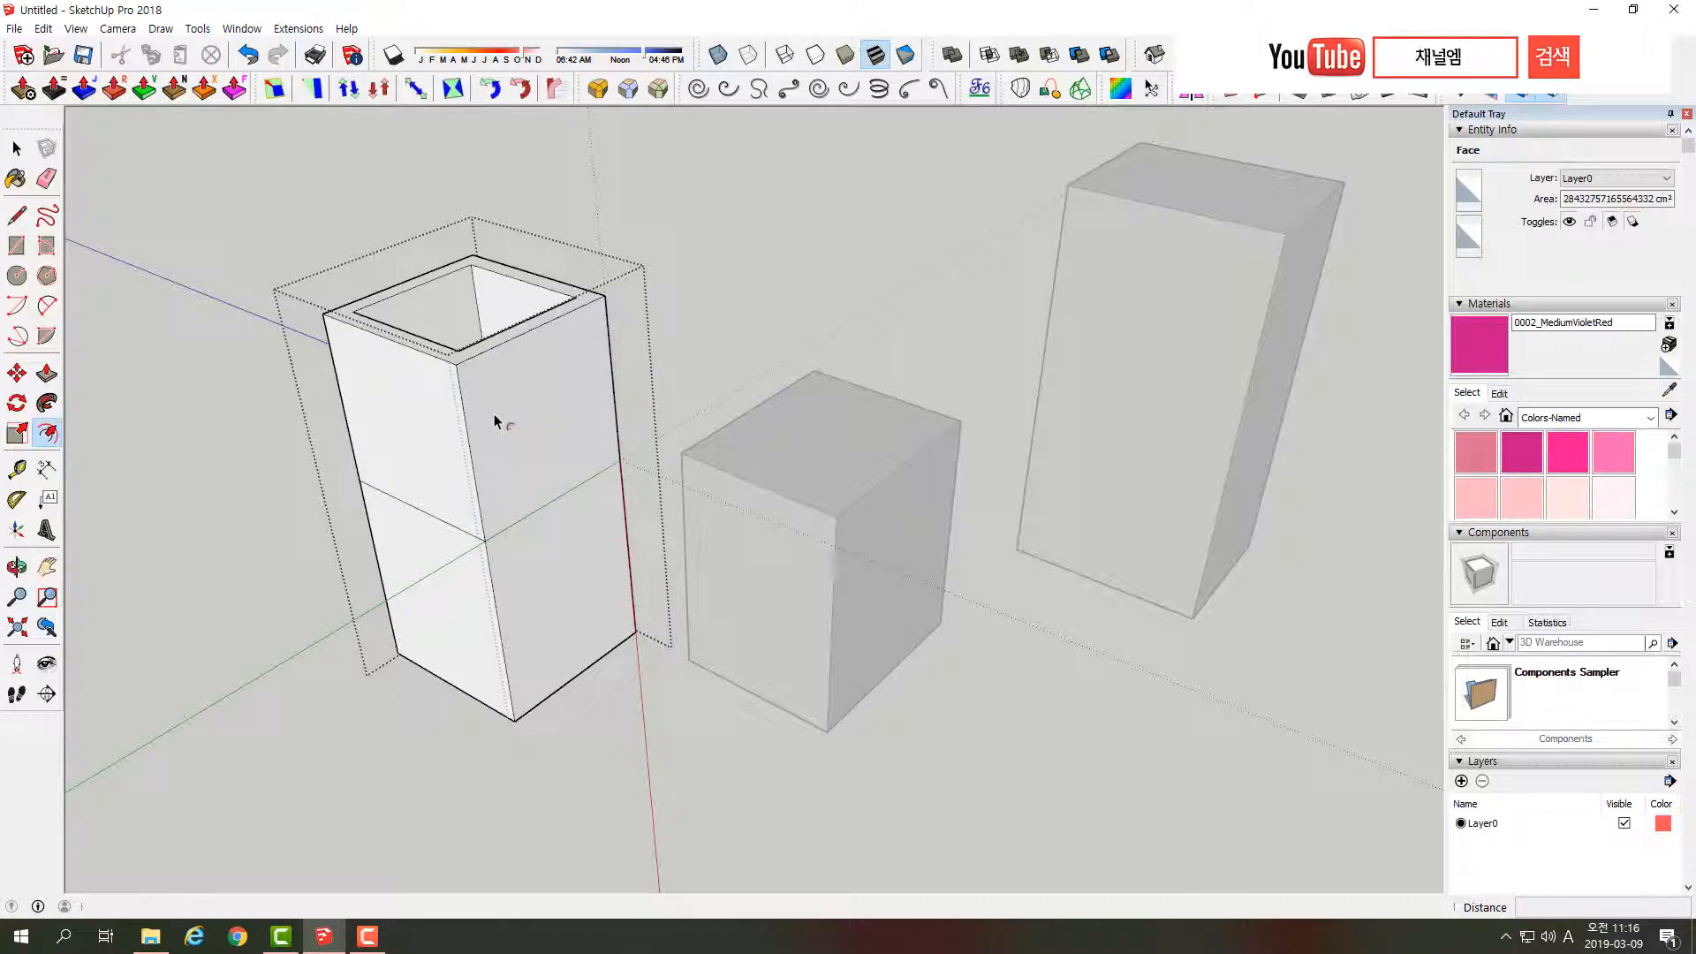
click(475, 412)
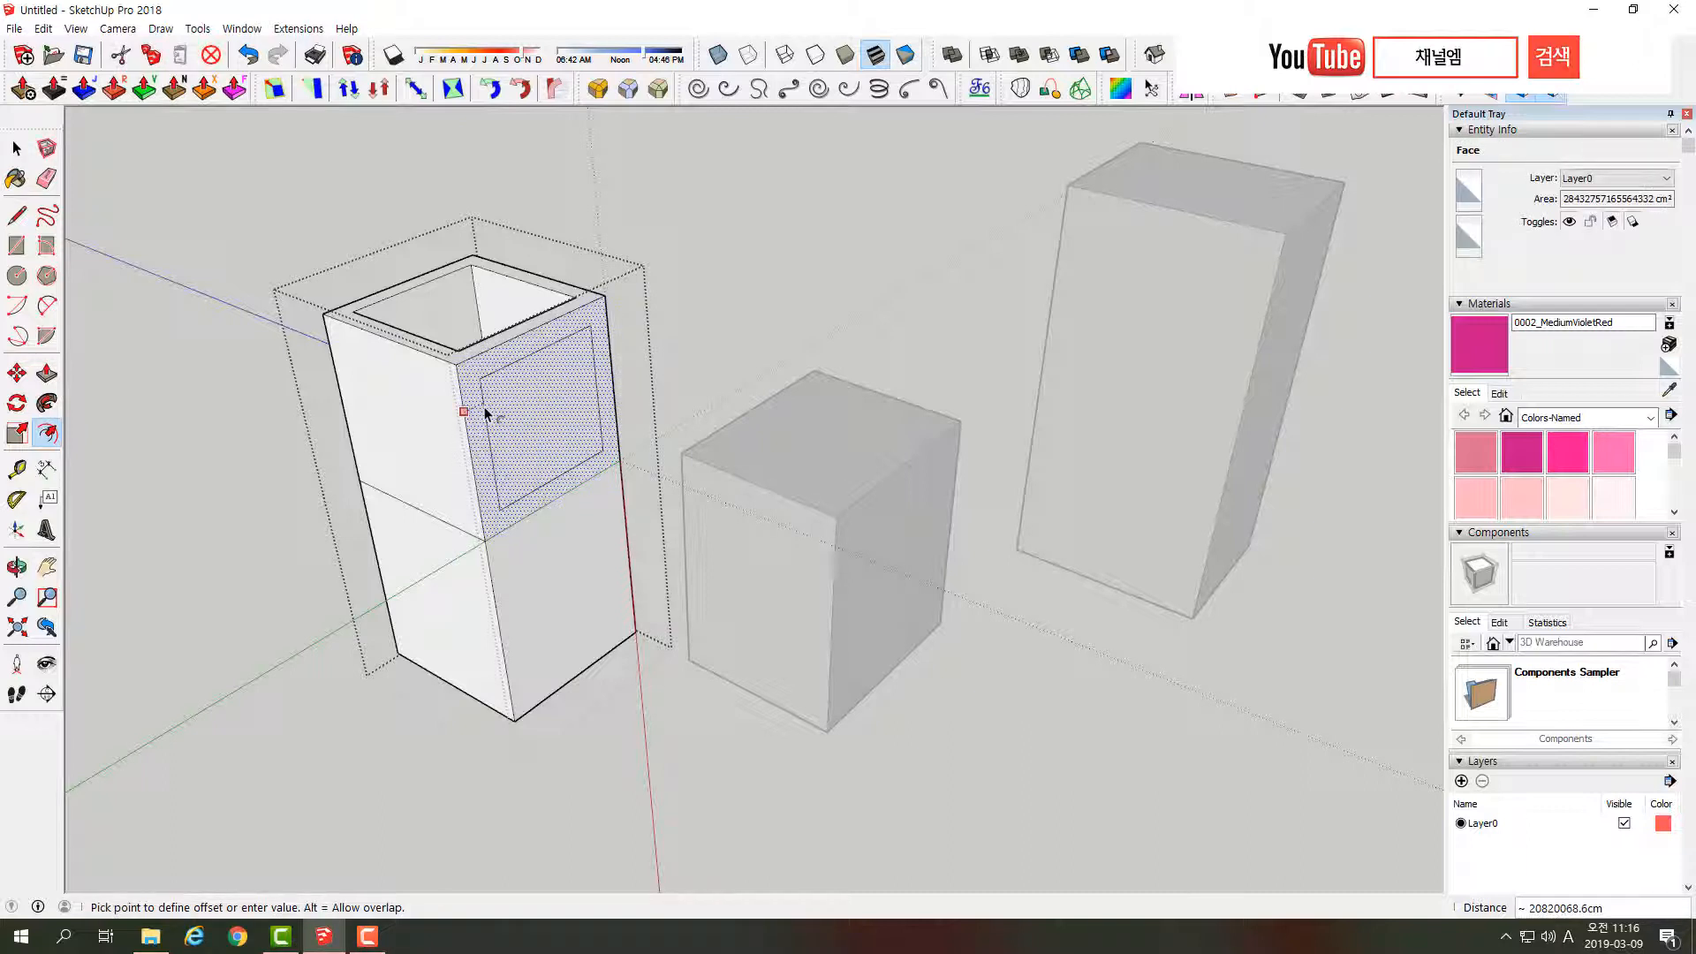
click(496, 421)
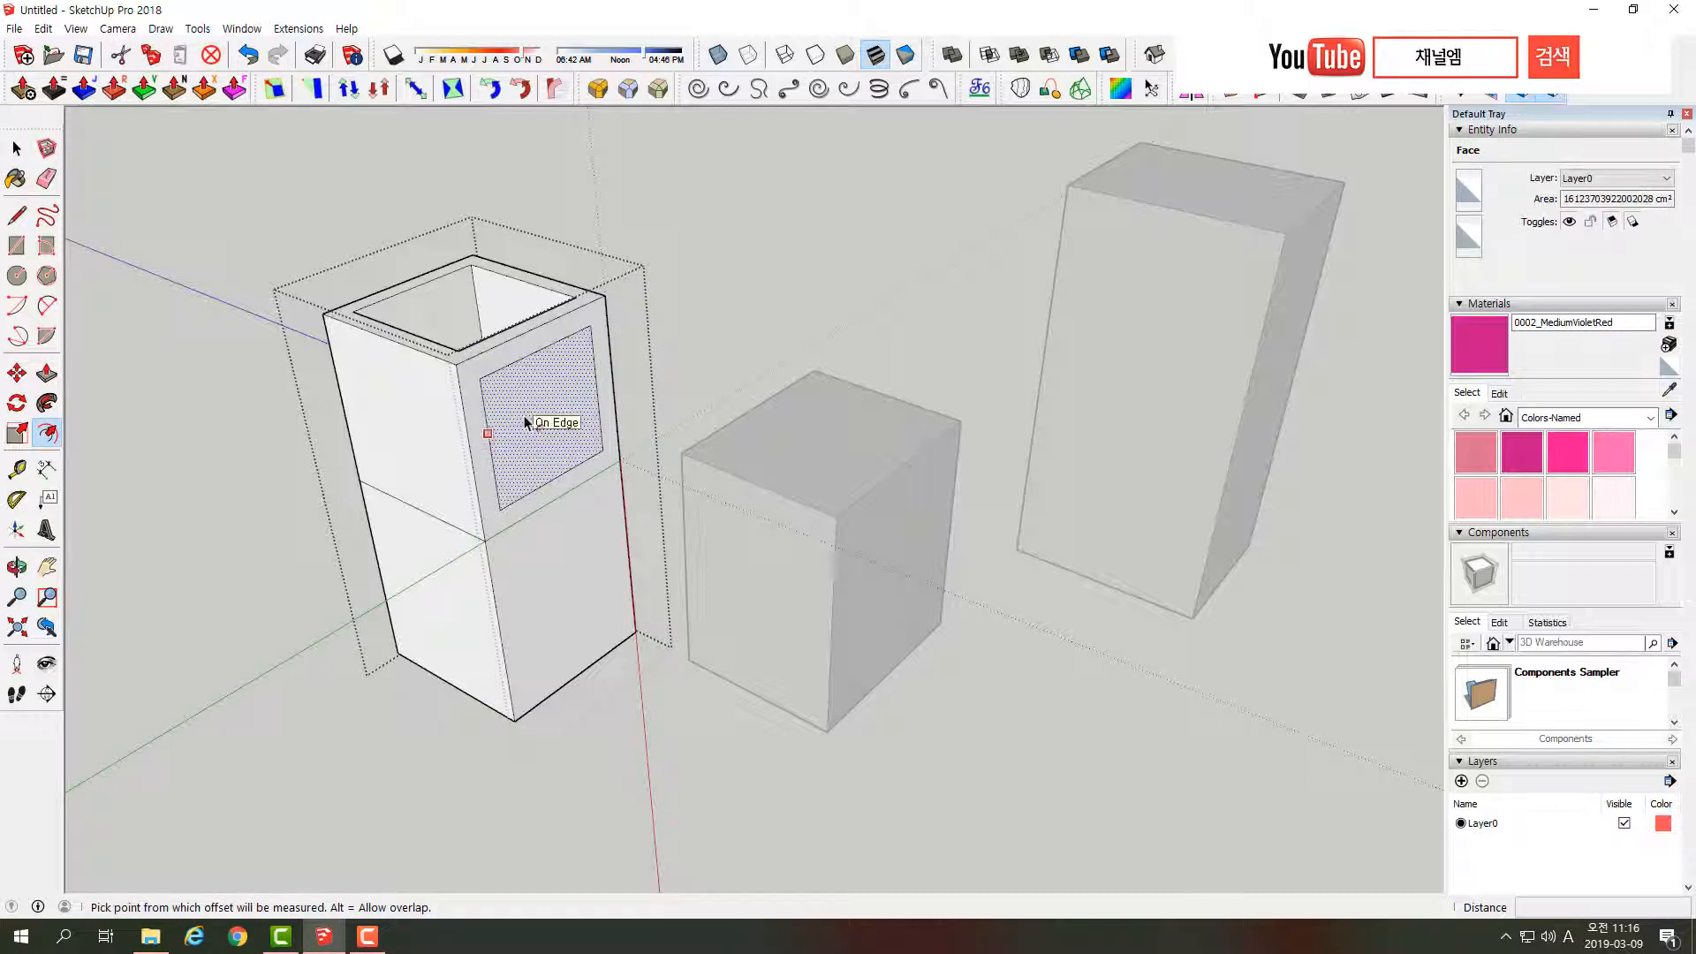
- Pull the inner offset rectangle on the side face out into a beam about 454 million cm long
key(p)
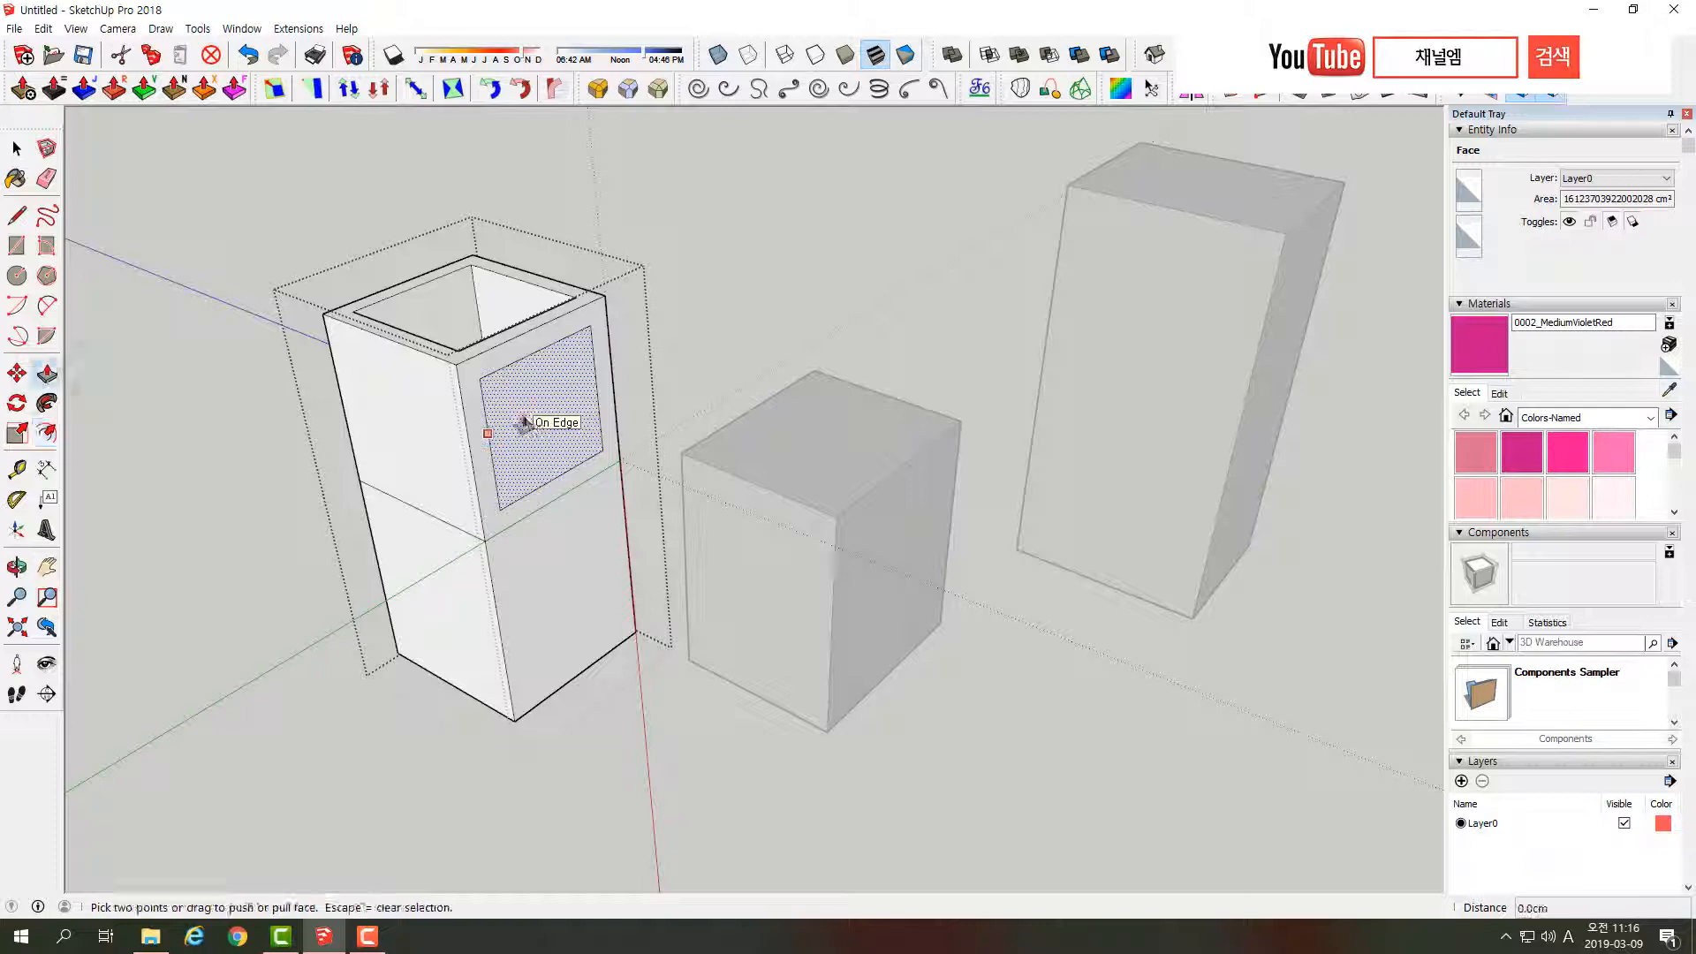
click(519, 424)
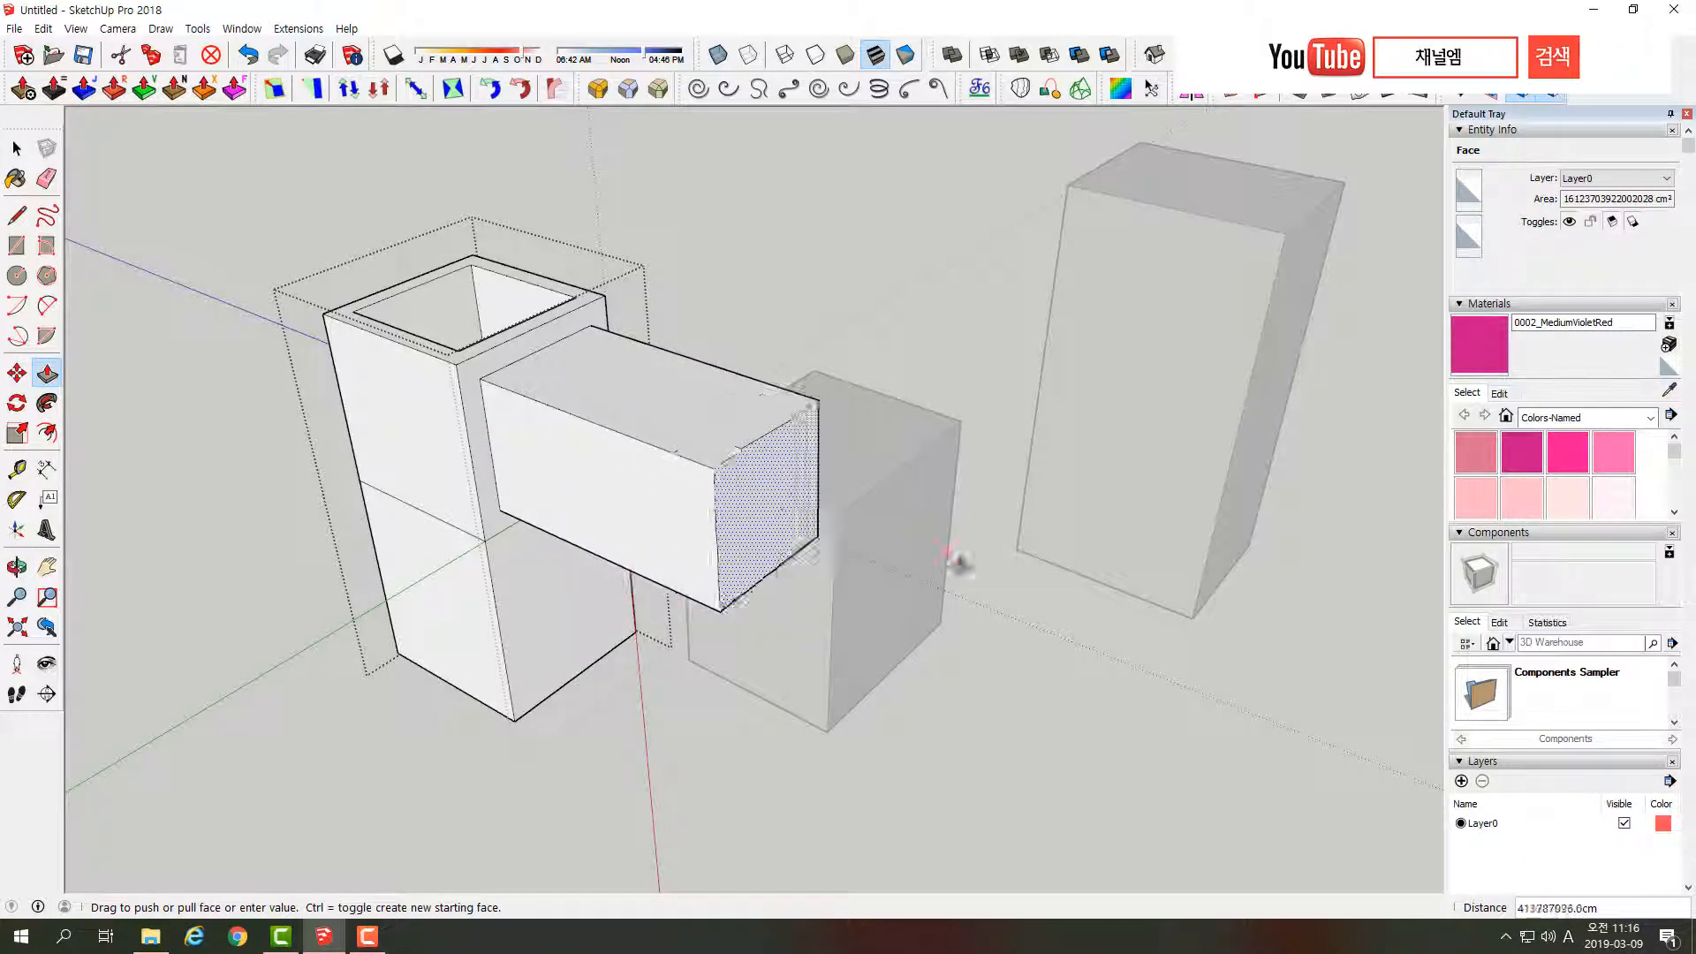
click(1008, 578)
- Pull the beam's long side face out about 21 million cm, flush with the hollow box's side
key(o)
drag(717, 568, 362, 484)
middle_drag(362, 484, 322, 481)
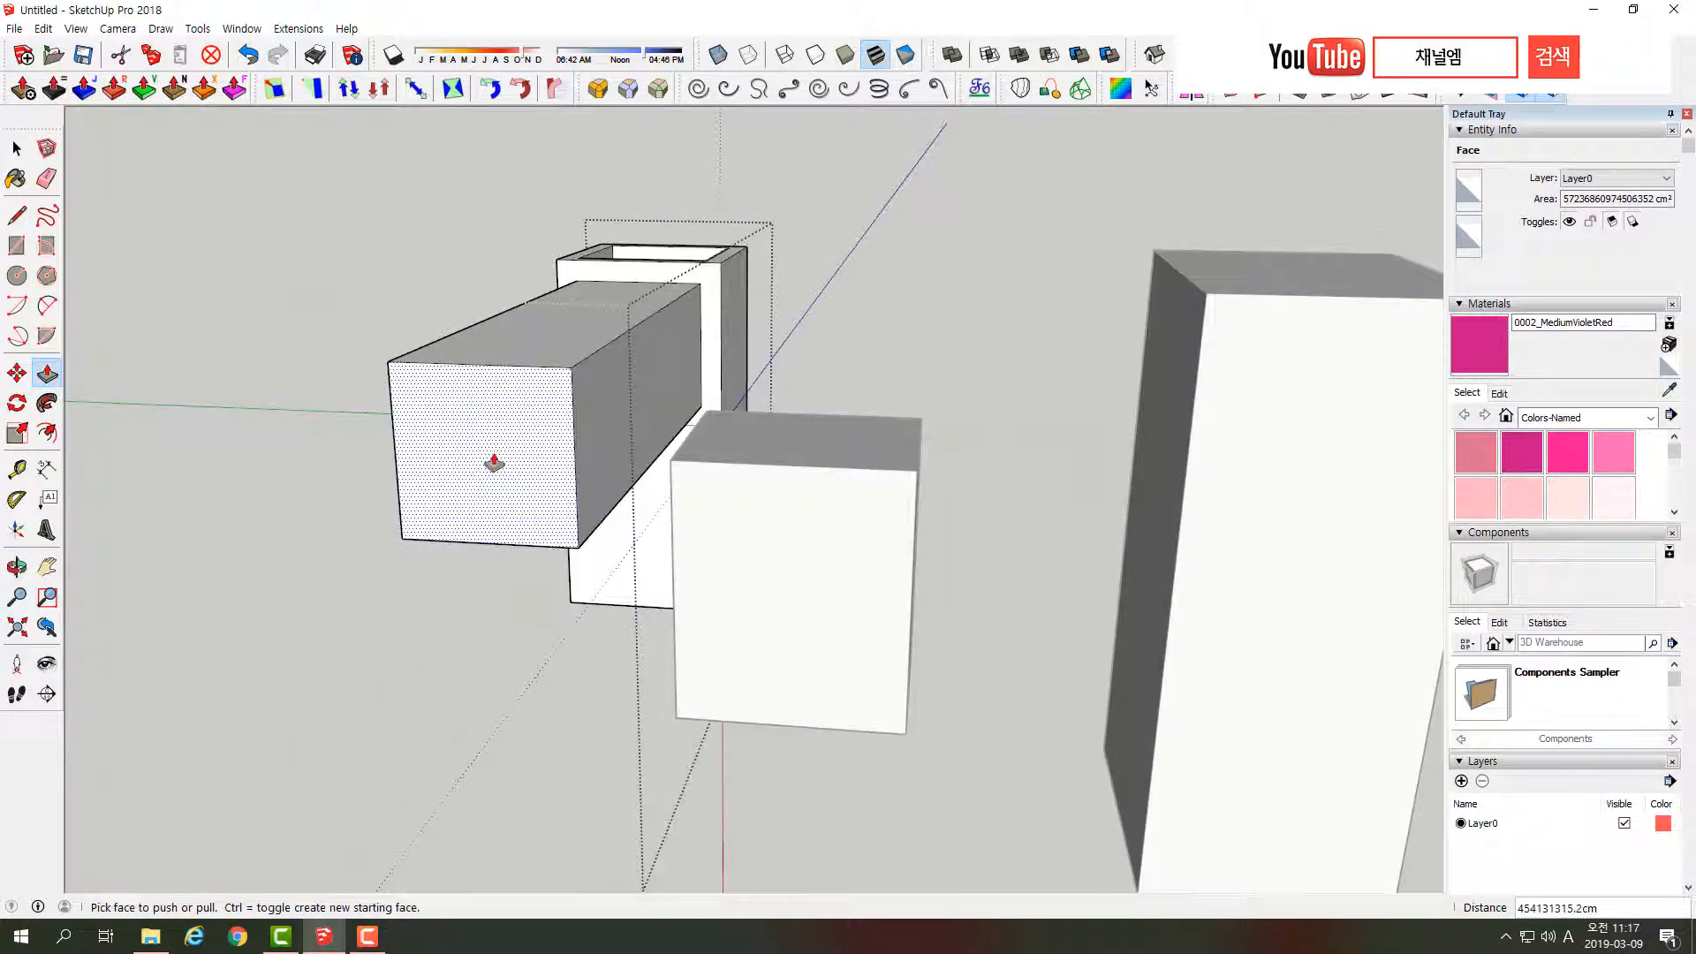
middle_drag(494, 465, 363, 466)
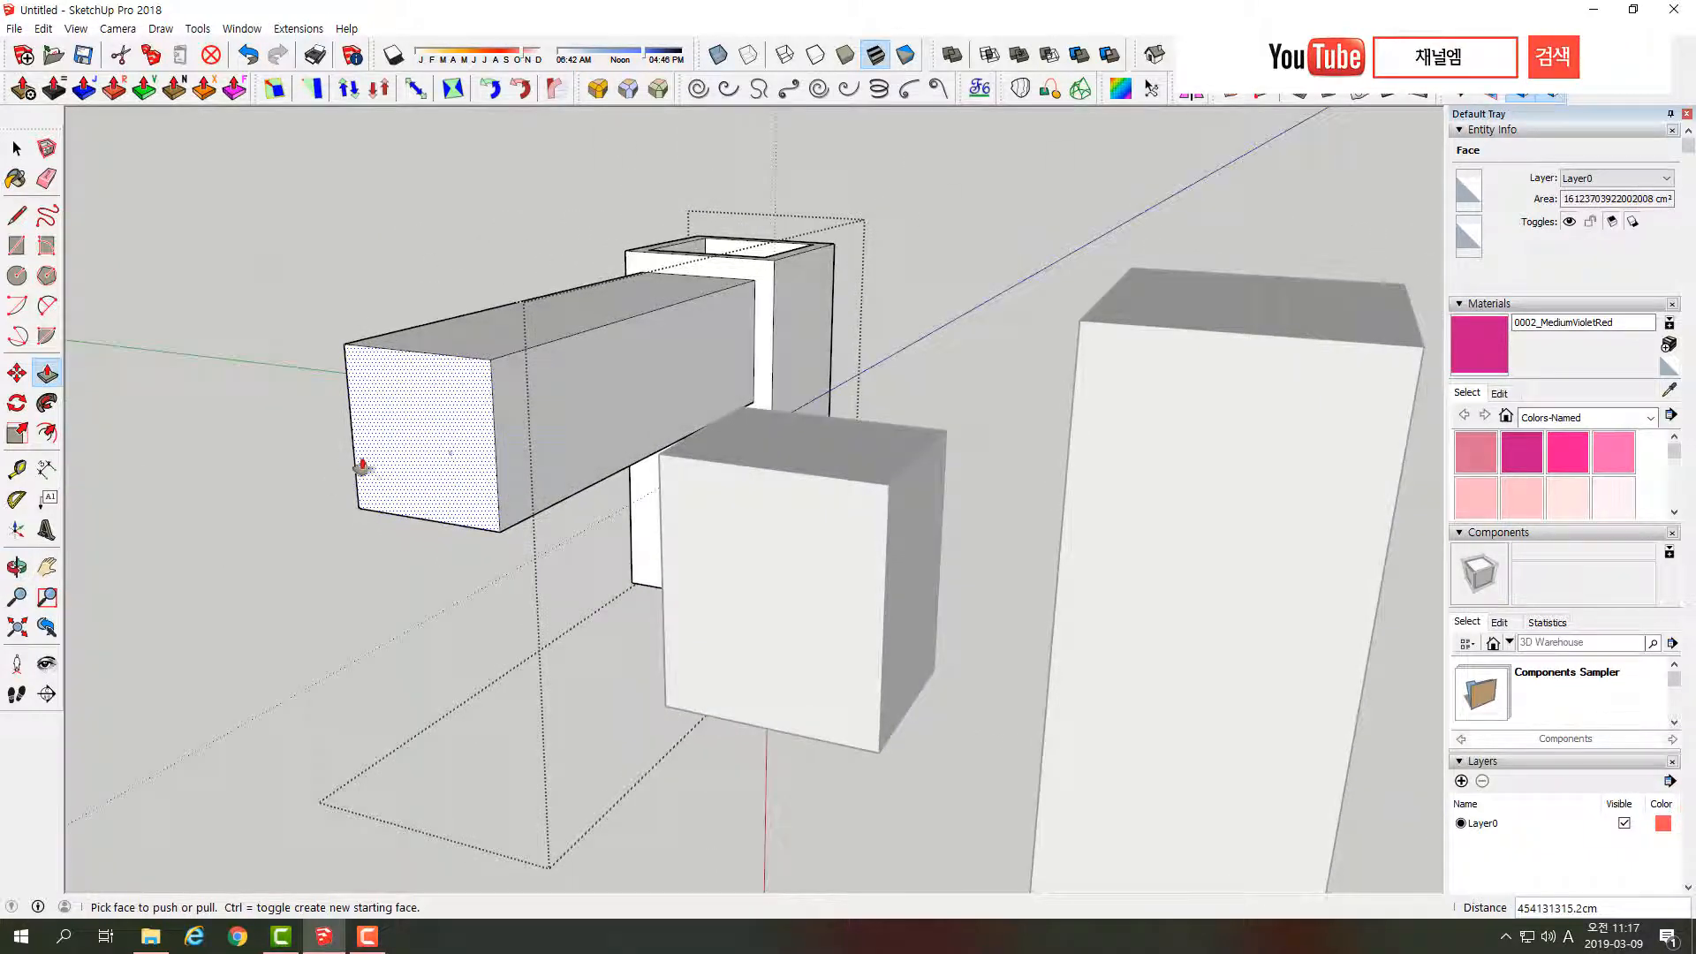
click(590, 399)
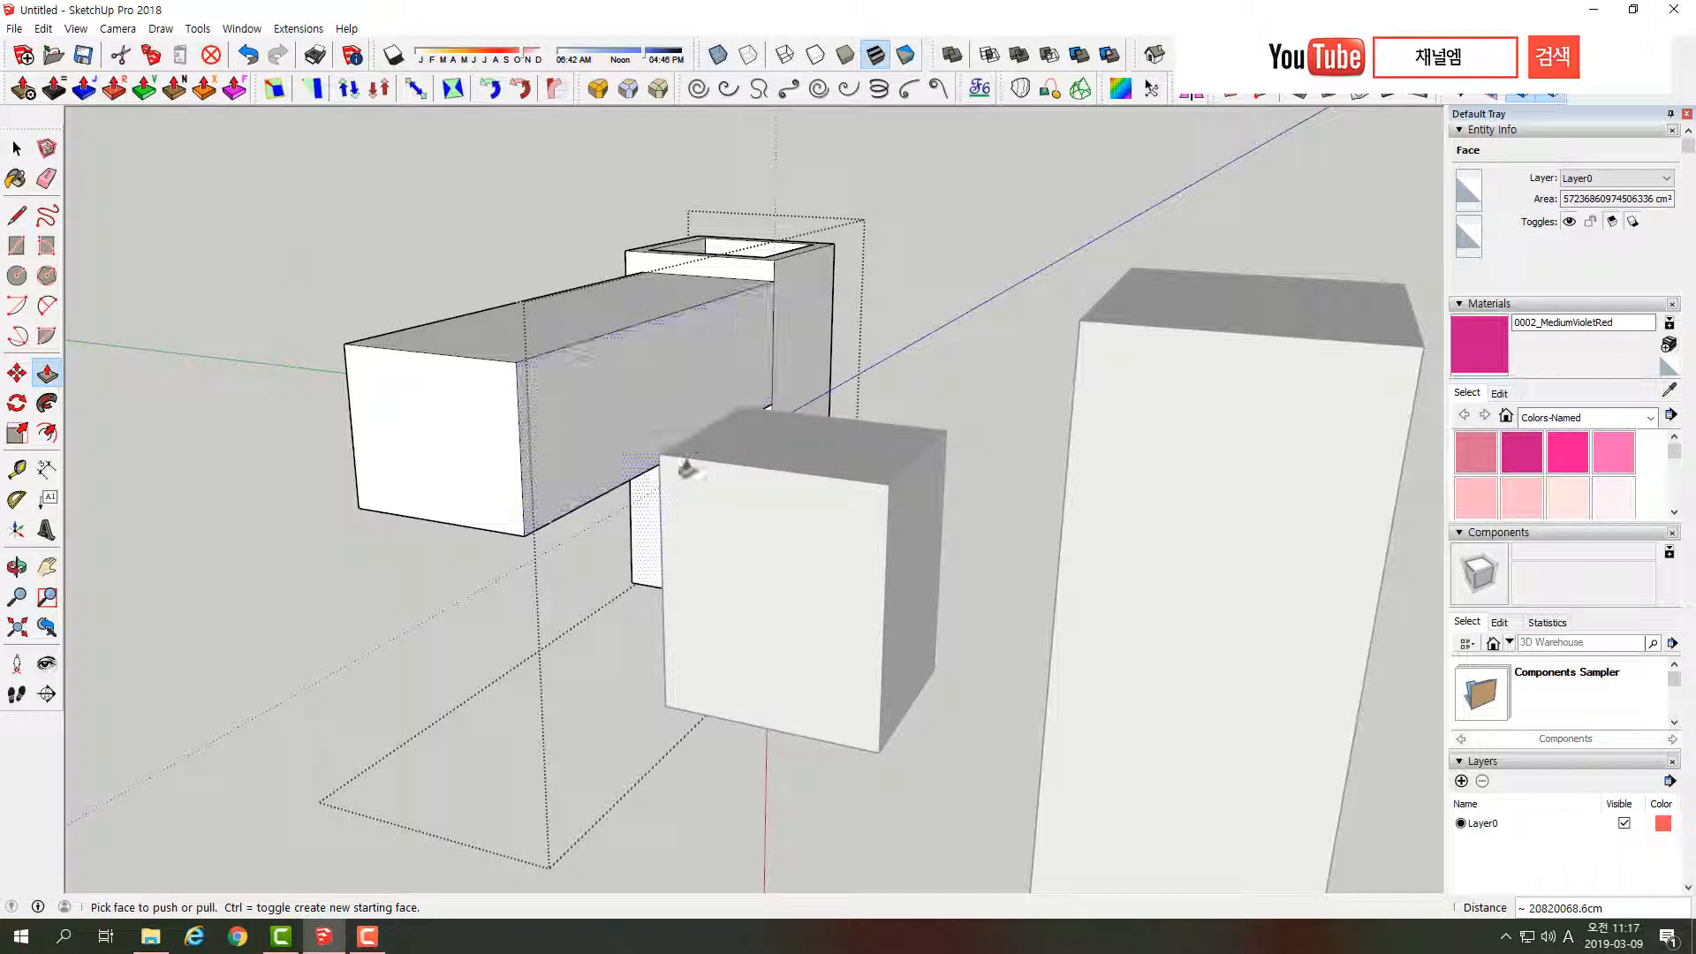
click(680, 462)
- Draw a line about 454 million cm long across the beam's side face, just above and parallel to its lower edge
middle_drag(674, 458, 909, 415)
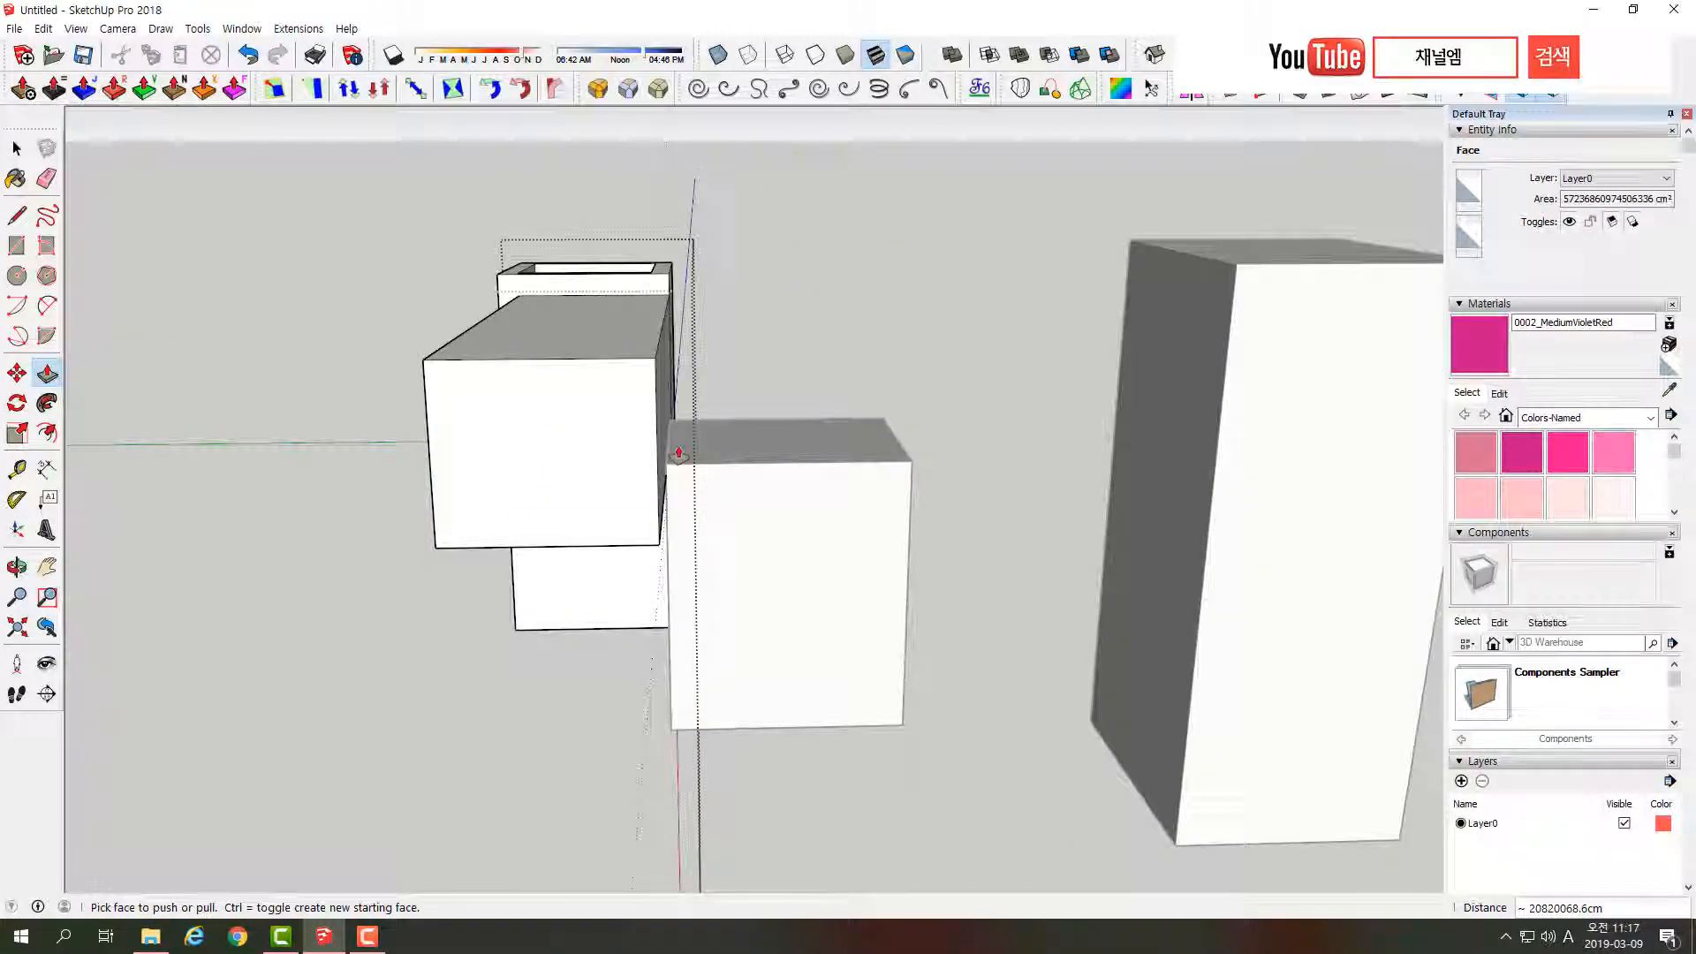
mouse_move(680, 446)
middle_down()
mouse_move(481, 443)
mouse_move(628, 438)
mouse_move(587, 432)
mouse_move(587, 447)
middle_up()
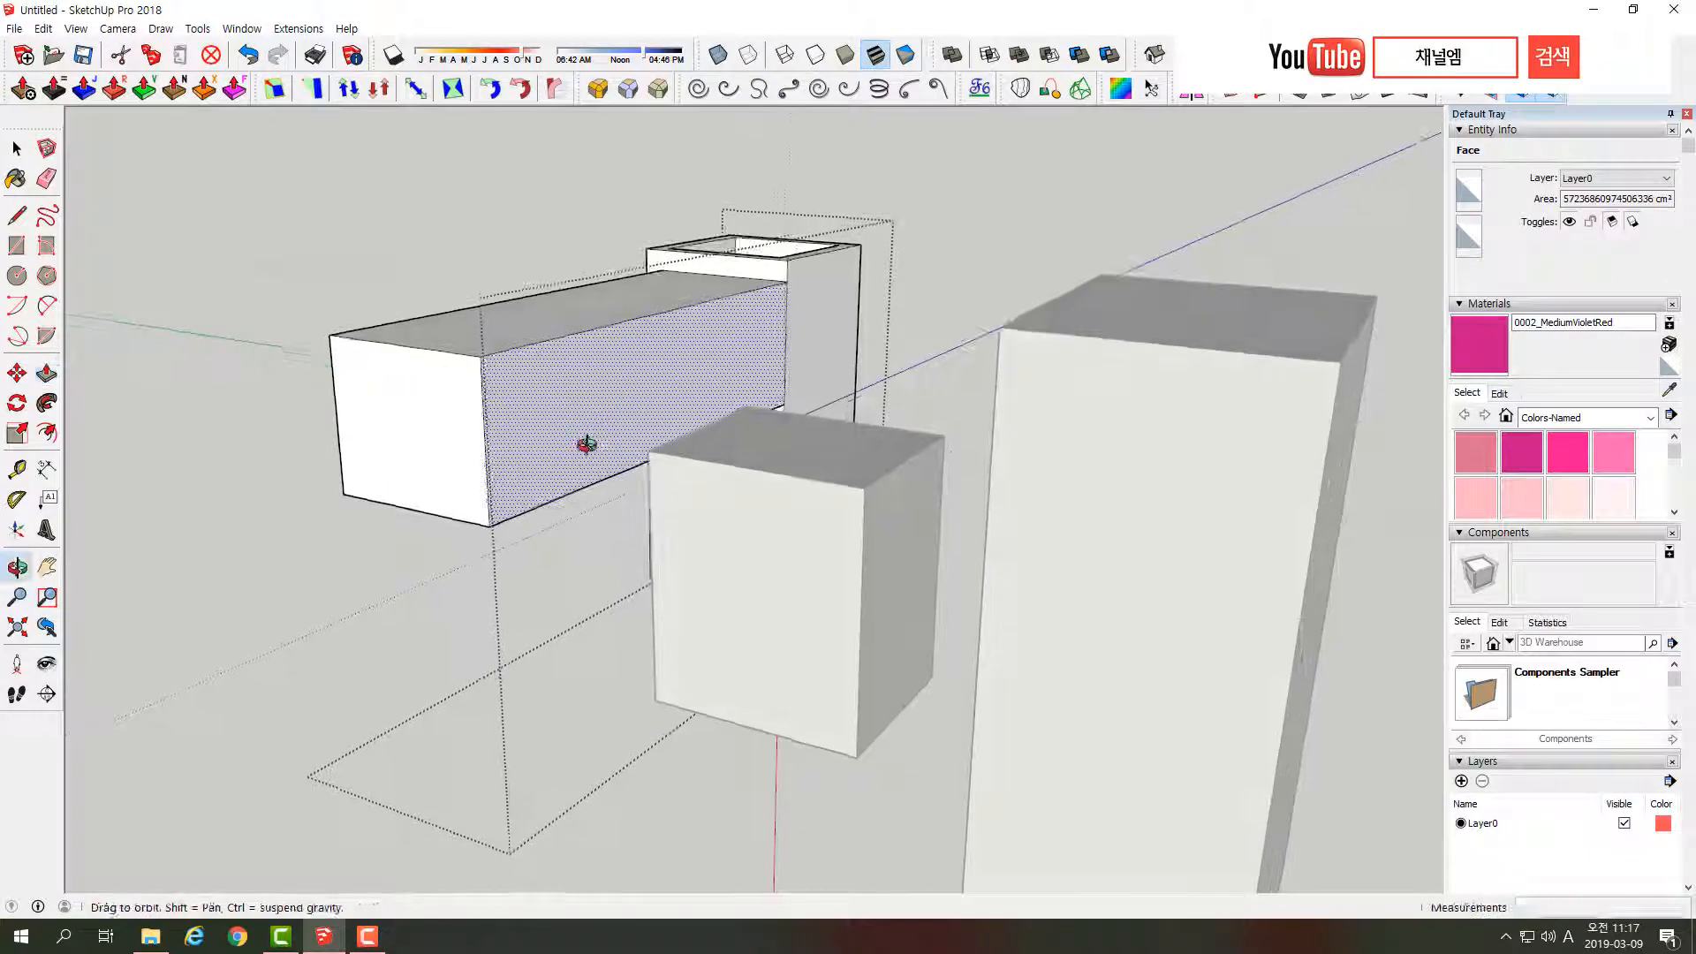
click(17, 216)
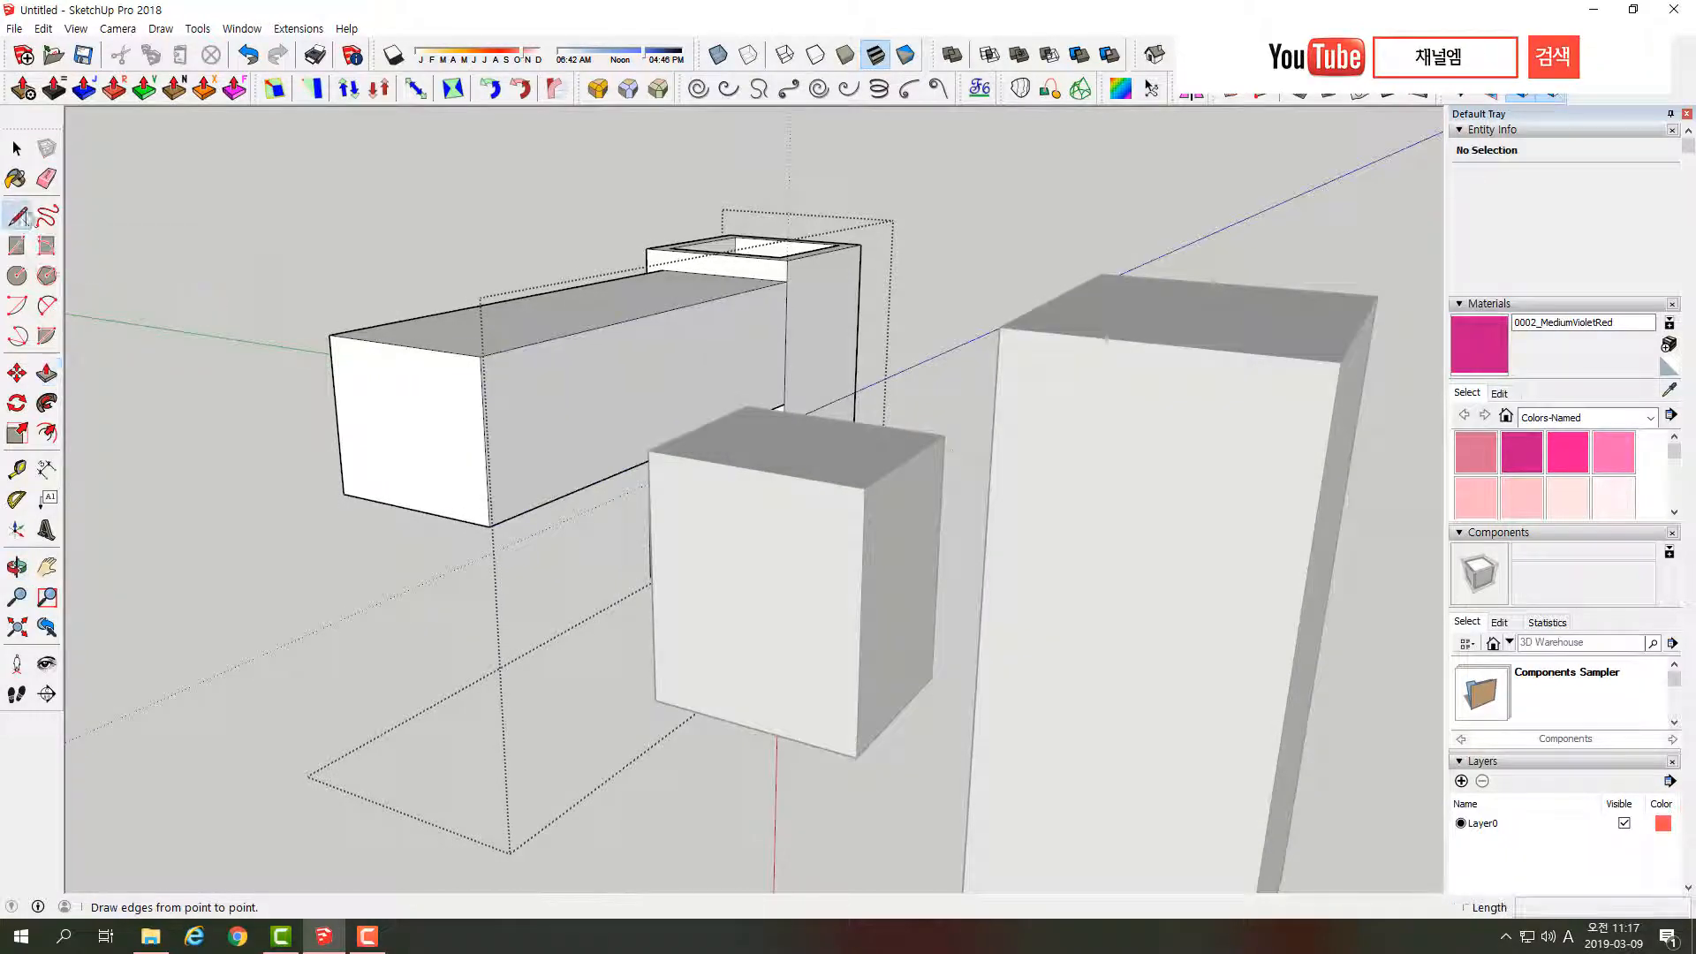
click(784, 383)
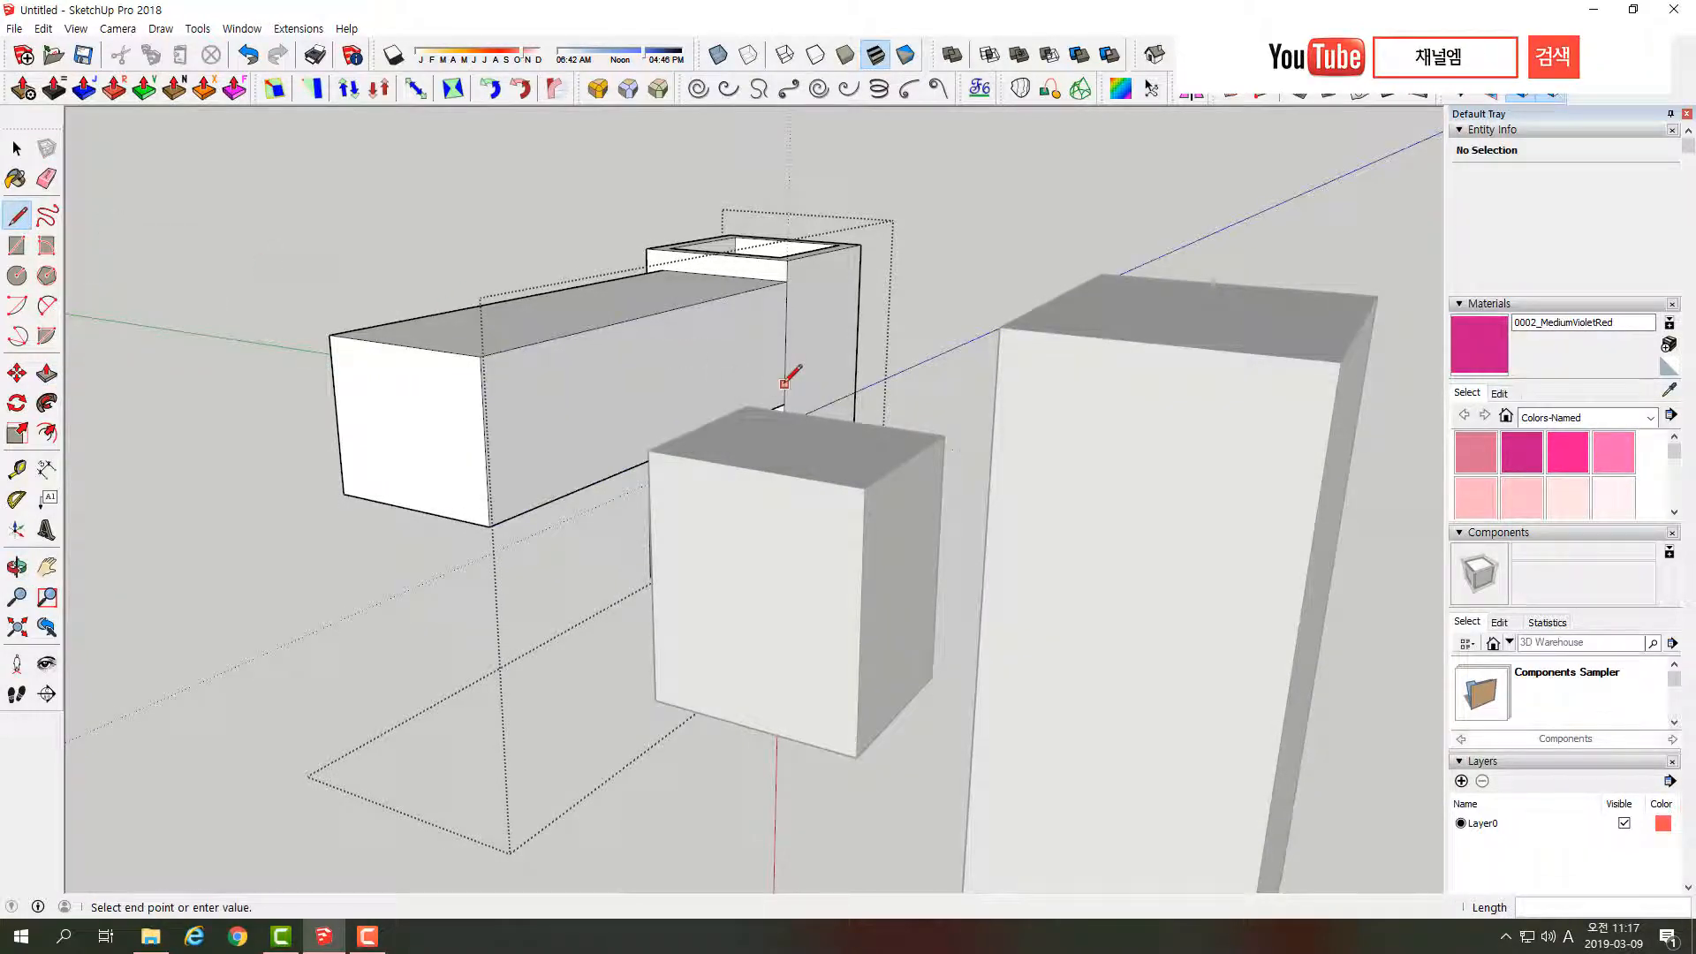
click(496, 493)
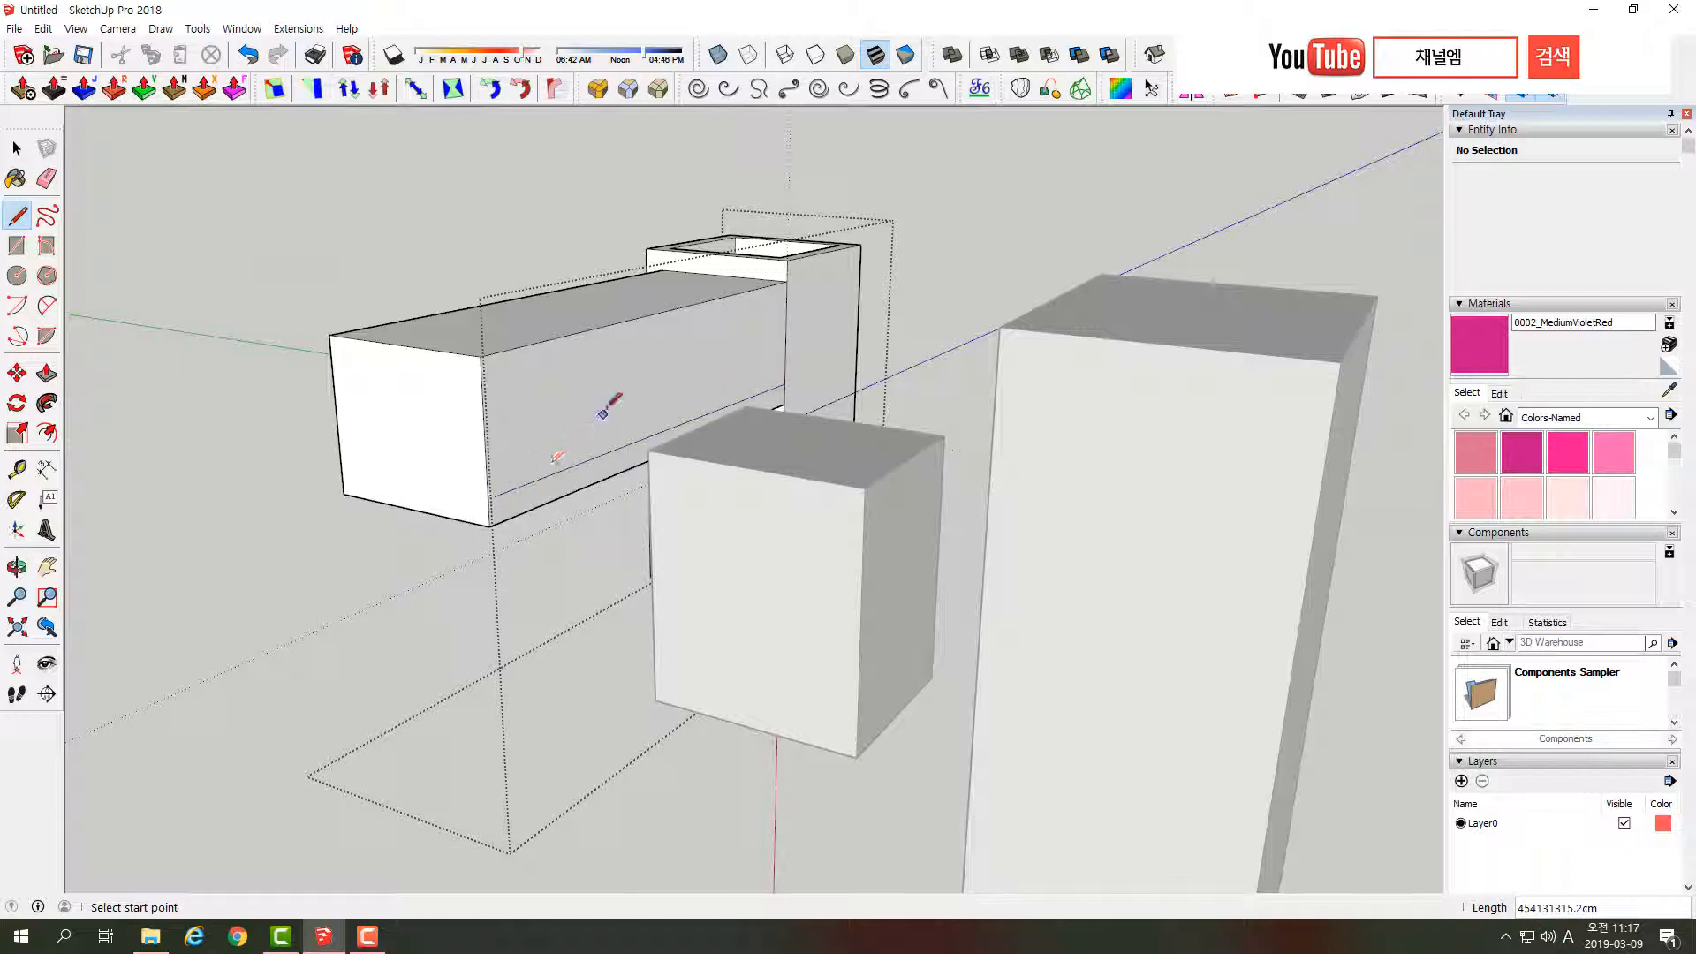
- Pull the larger face above the drawn line out about 430 million cm past the middle box
key(space)
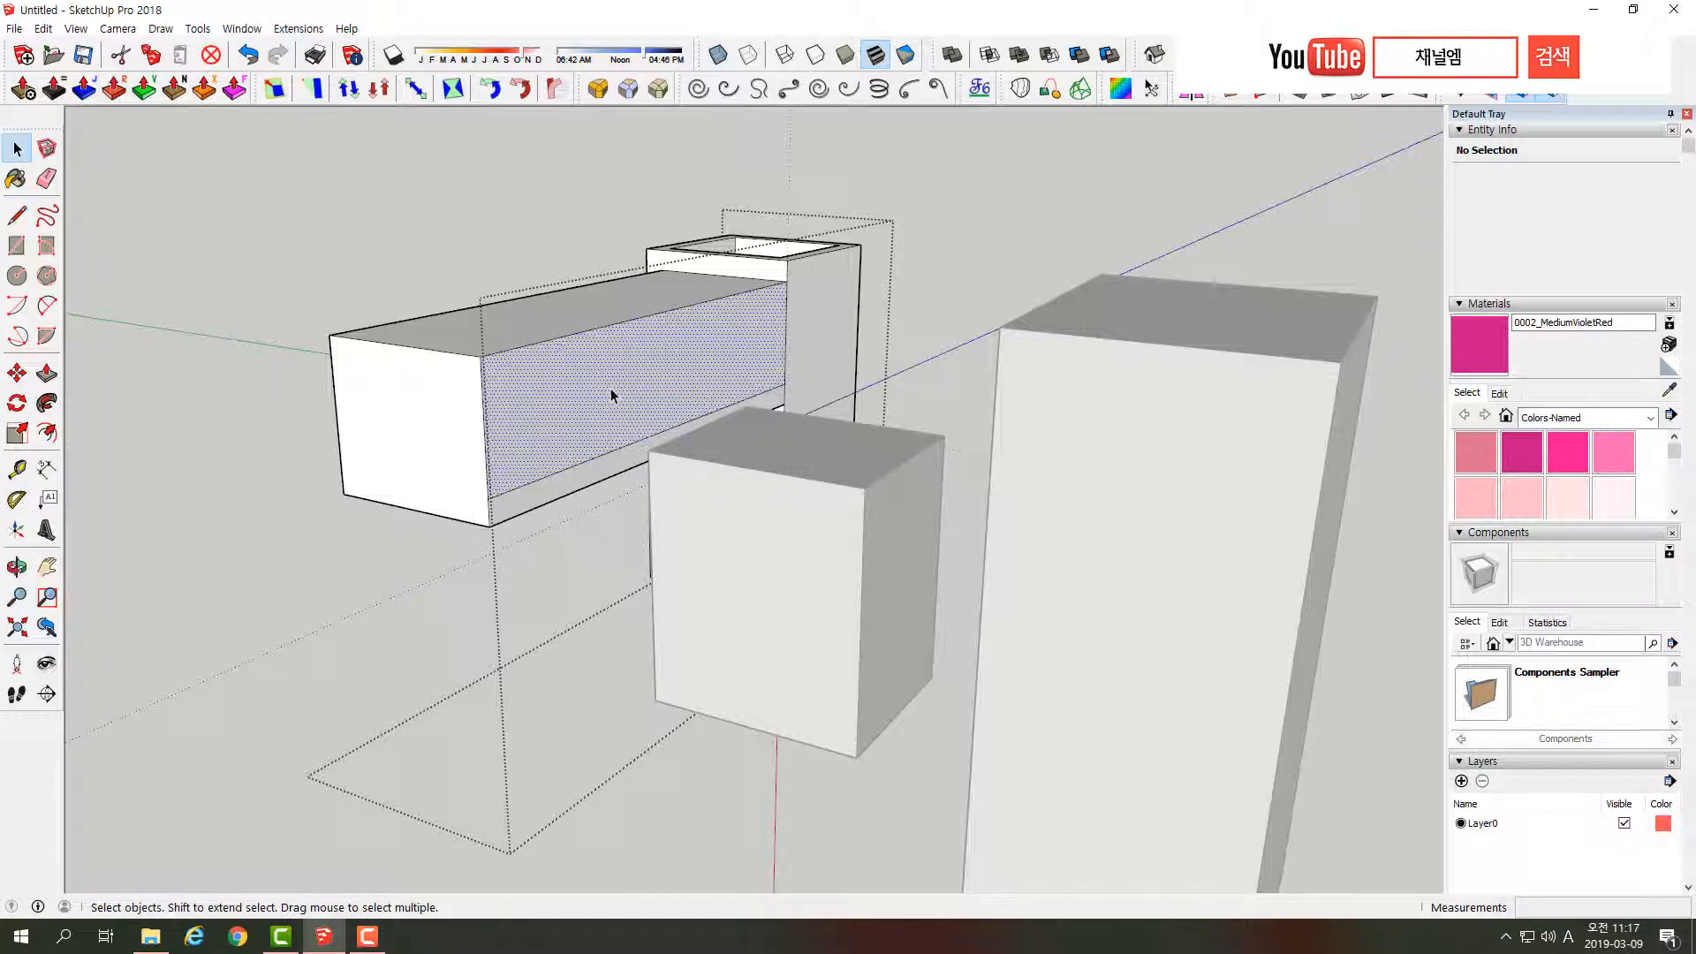
click(611, 389)
key(p)
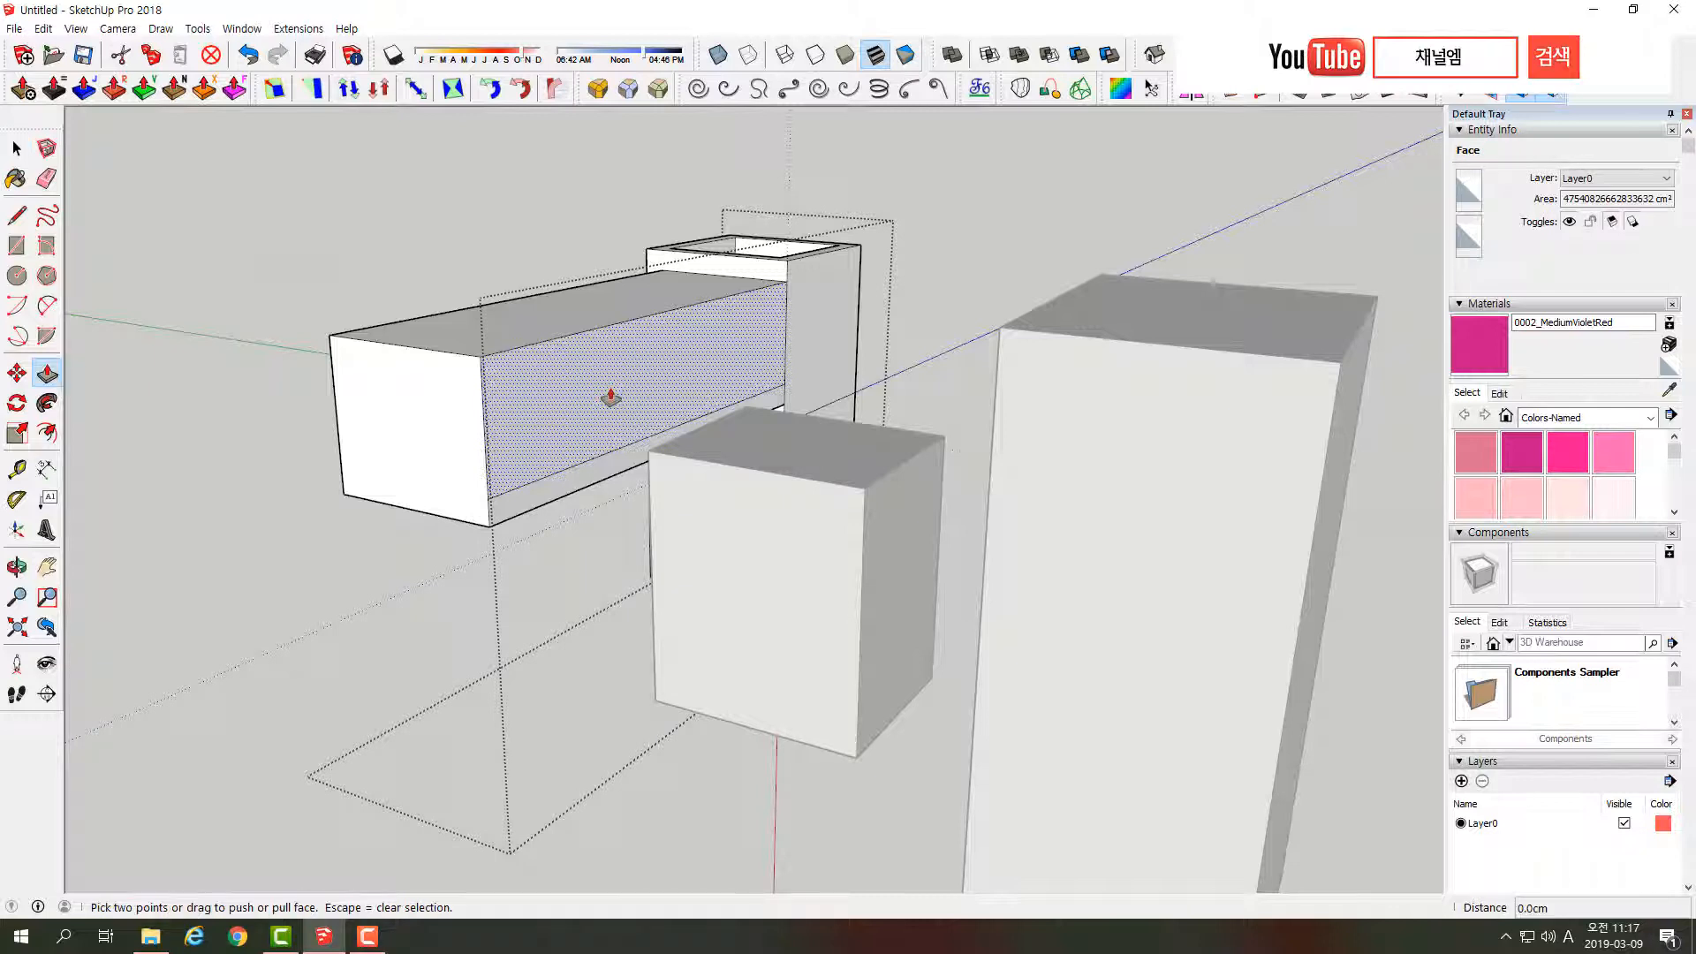
click(612, 397)
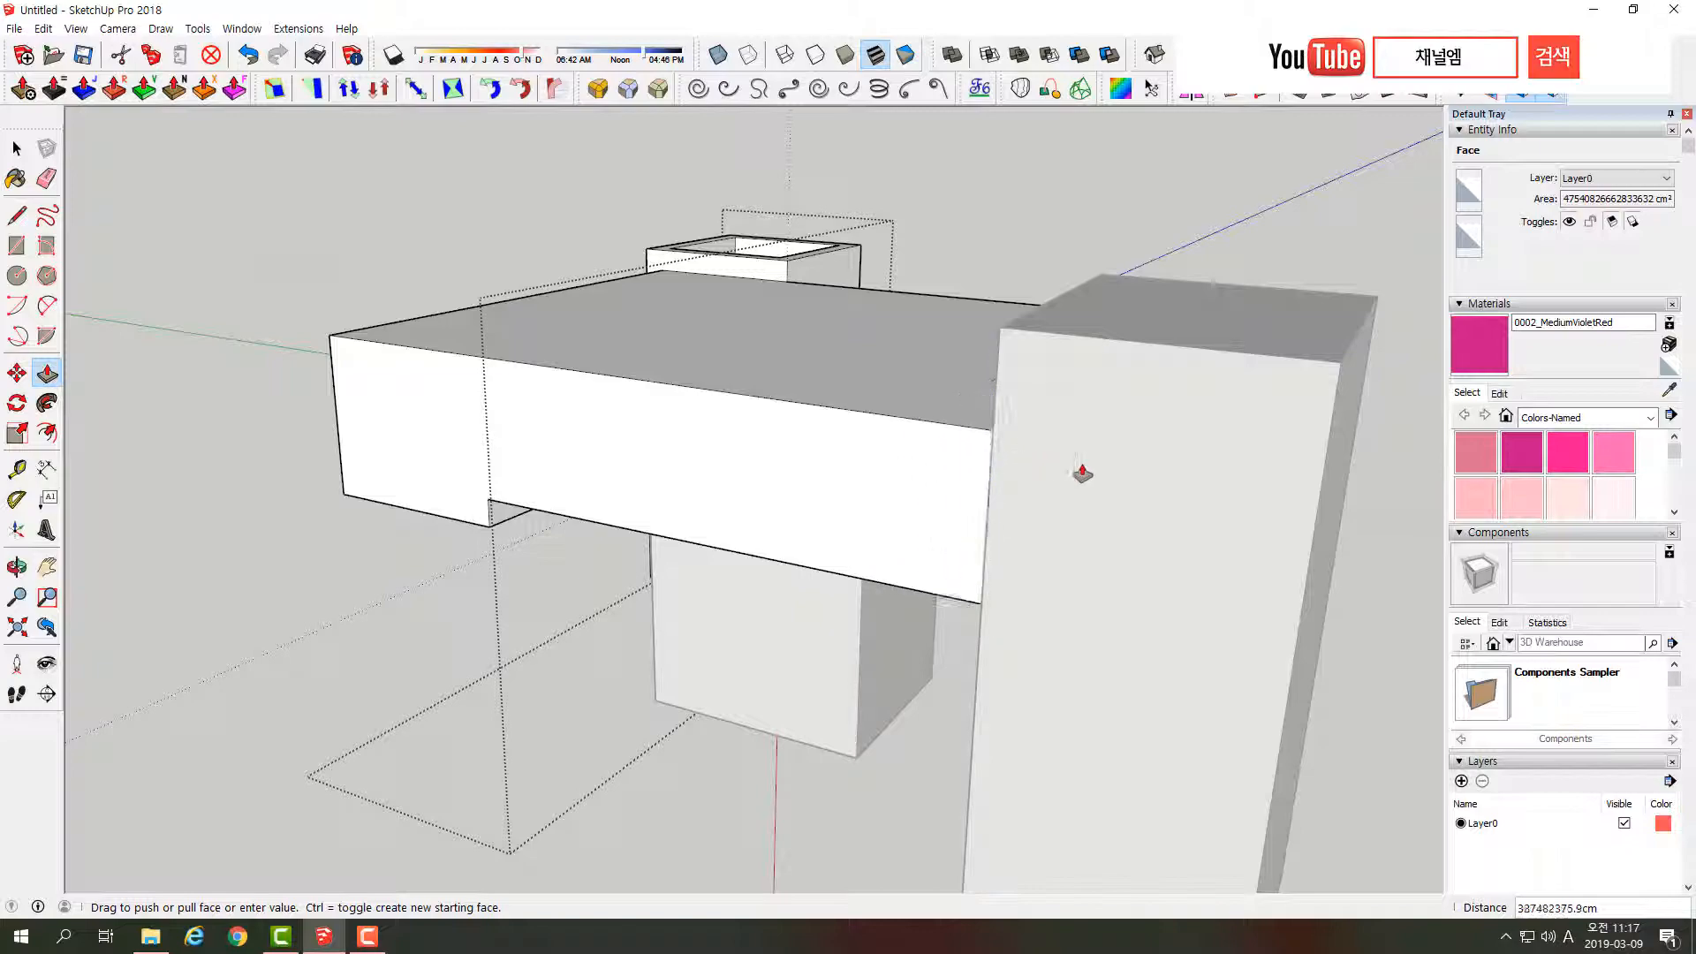
click(1139, 491)
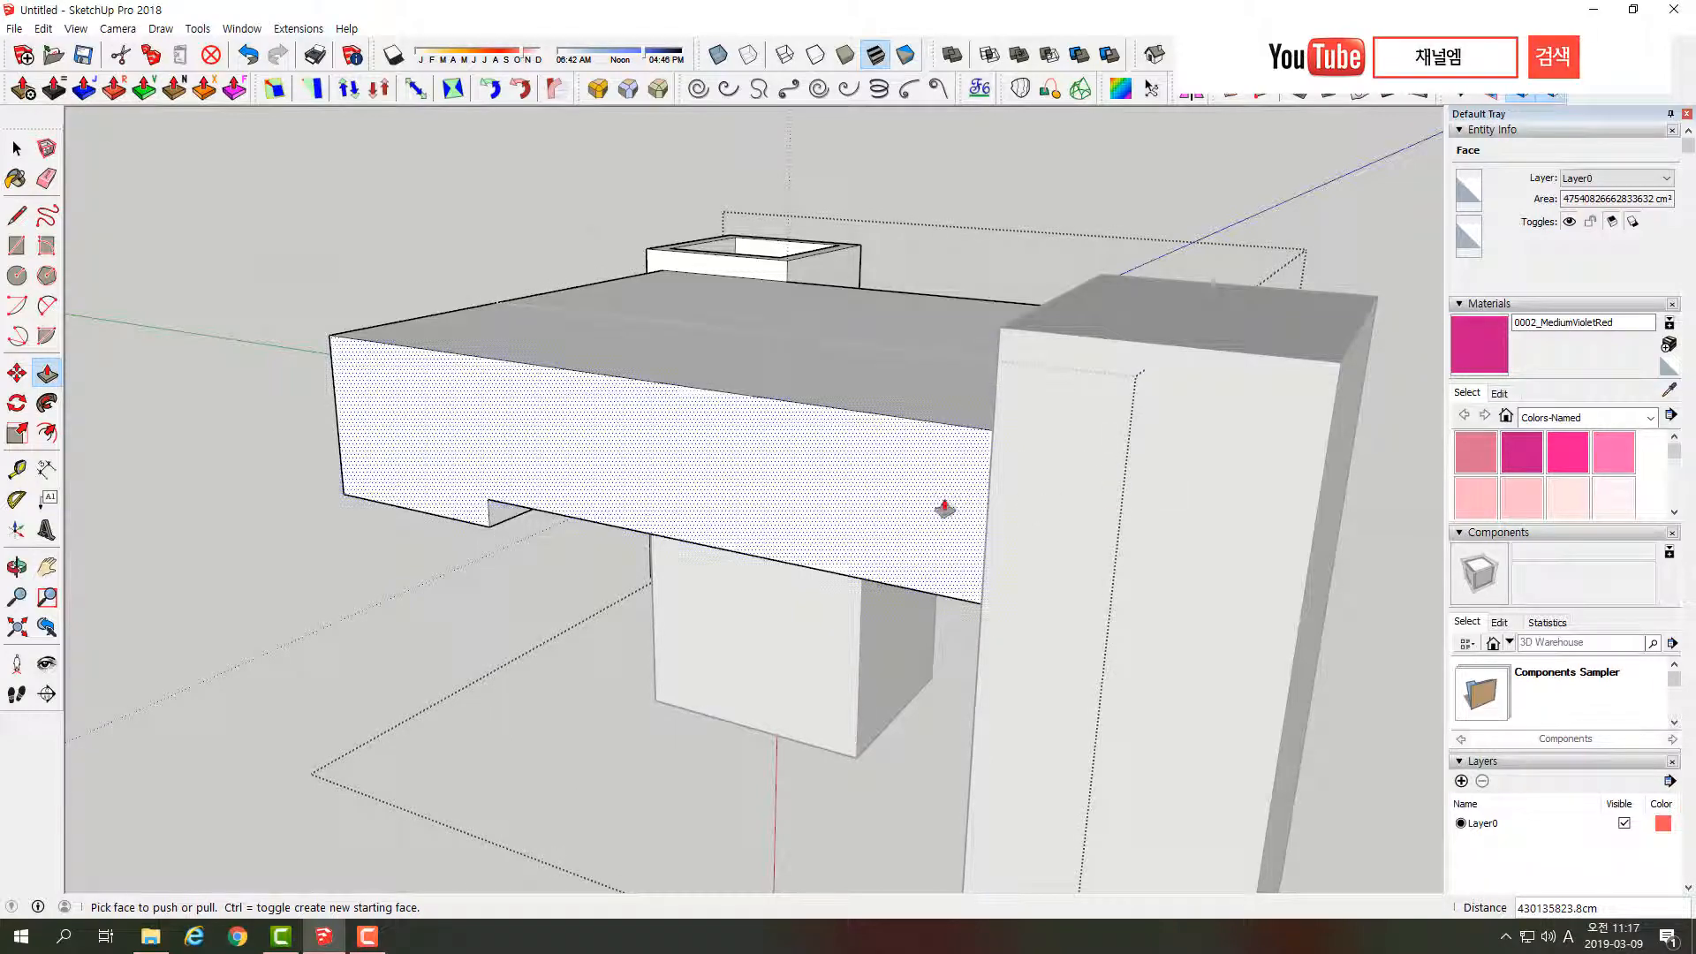
- Exit Push/Pull and select the widened beam's group and the adjoining tall box alternately to examine them as separate groups
middle_drag(946, 504, 1166, 386)
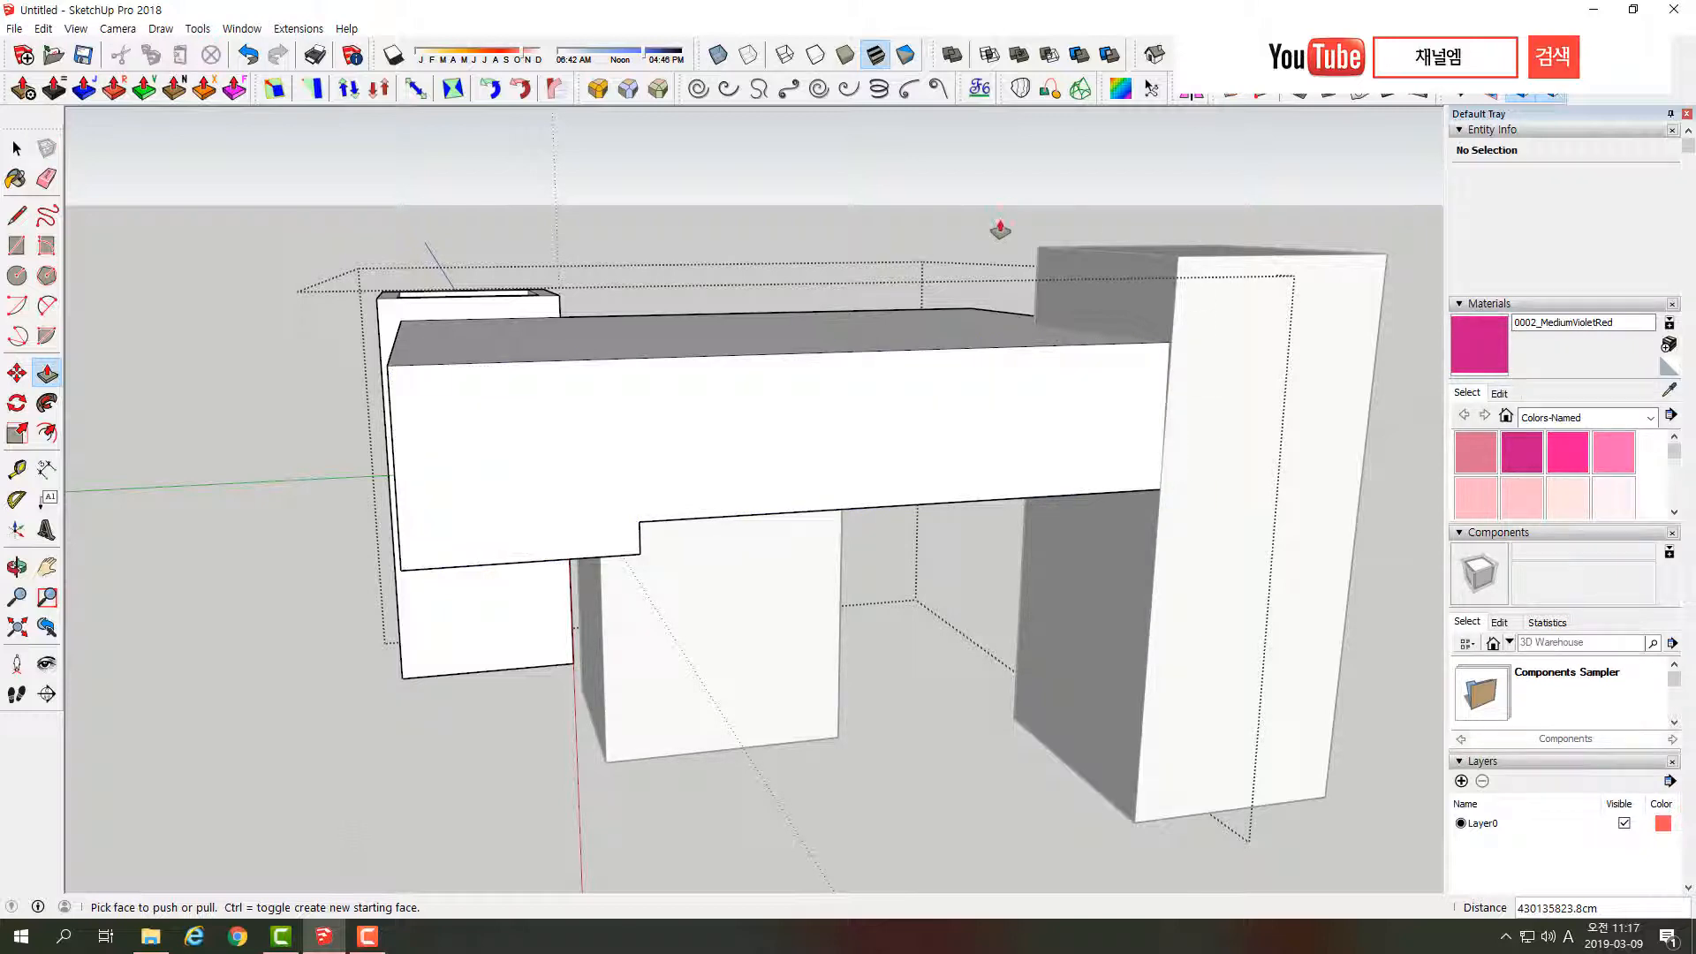
key(space)
middle_drag(1170, 365, 1109, 560)
click(1105, 559)
click(936, 528)
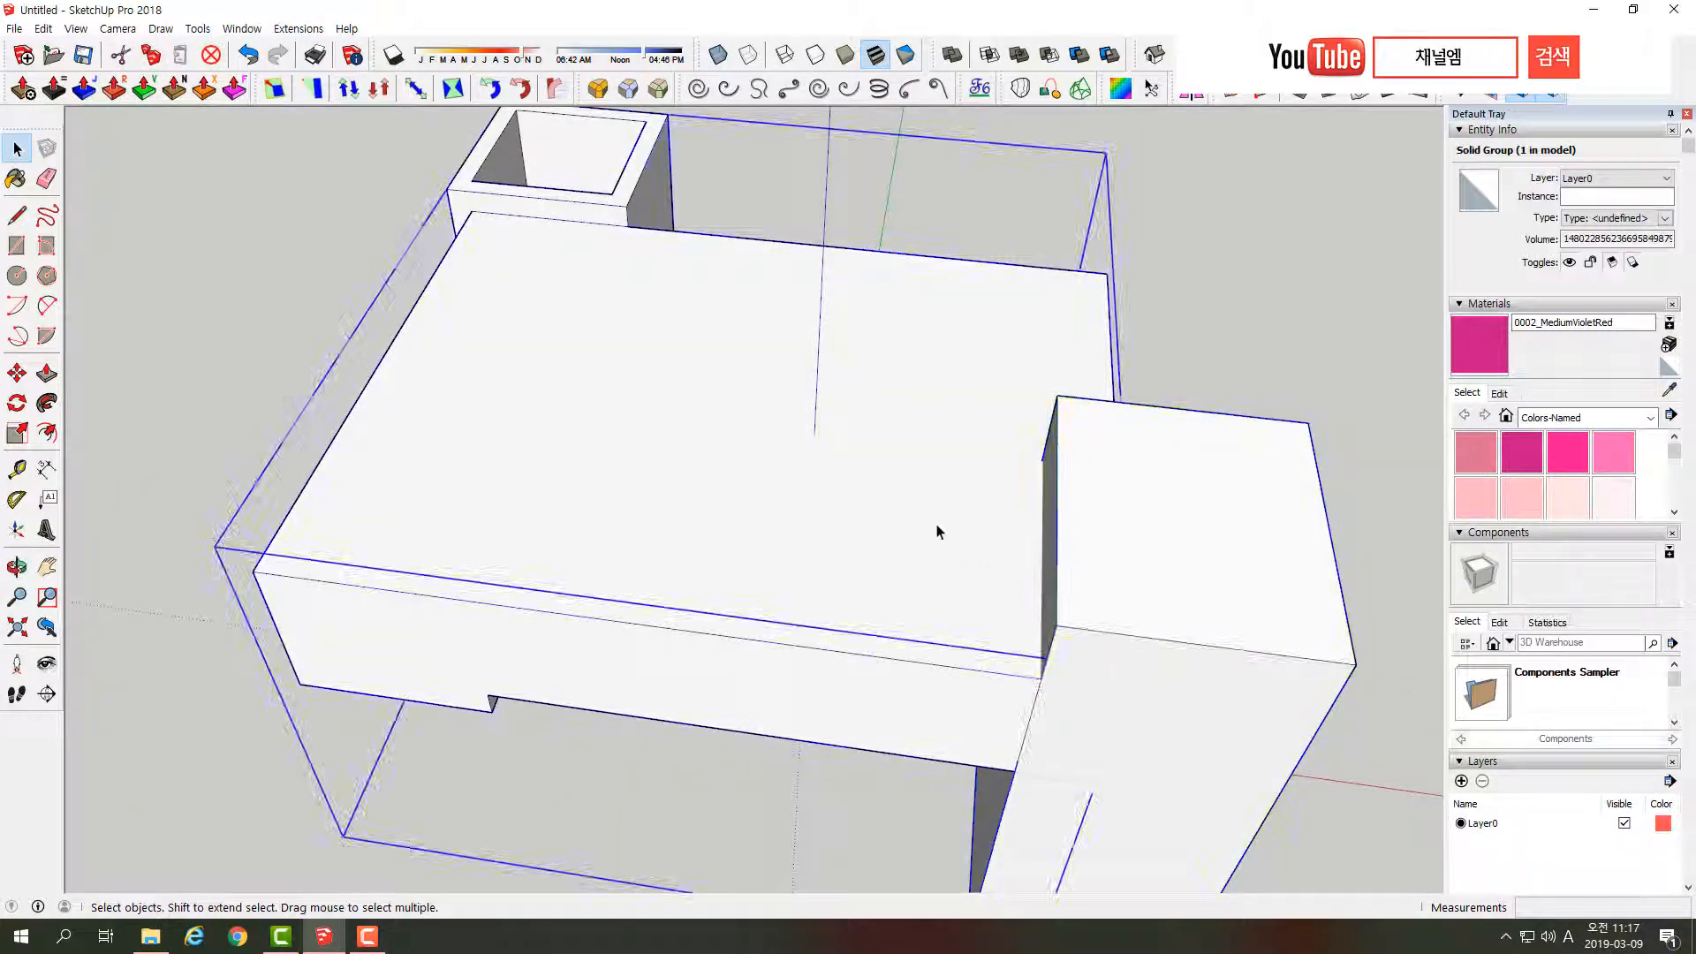
click(1173, 527)
click(895, 504)
click(1103, 522)
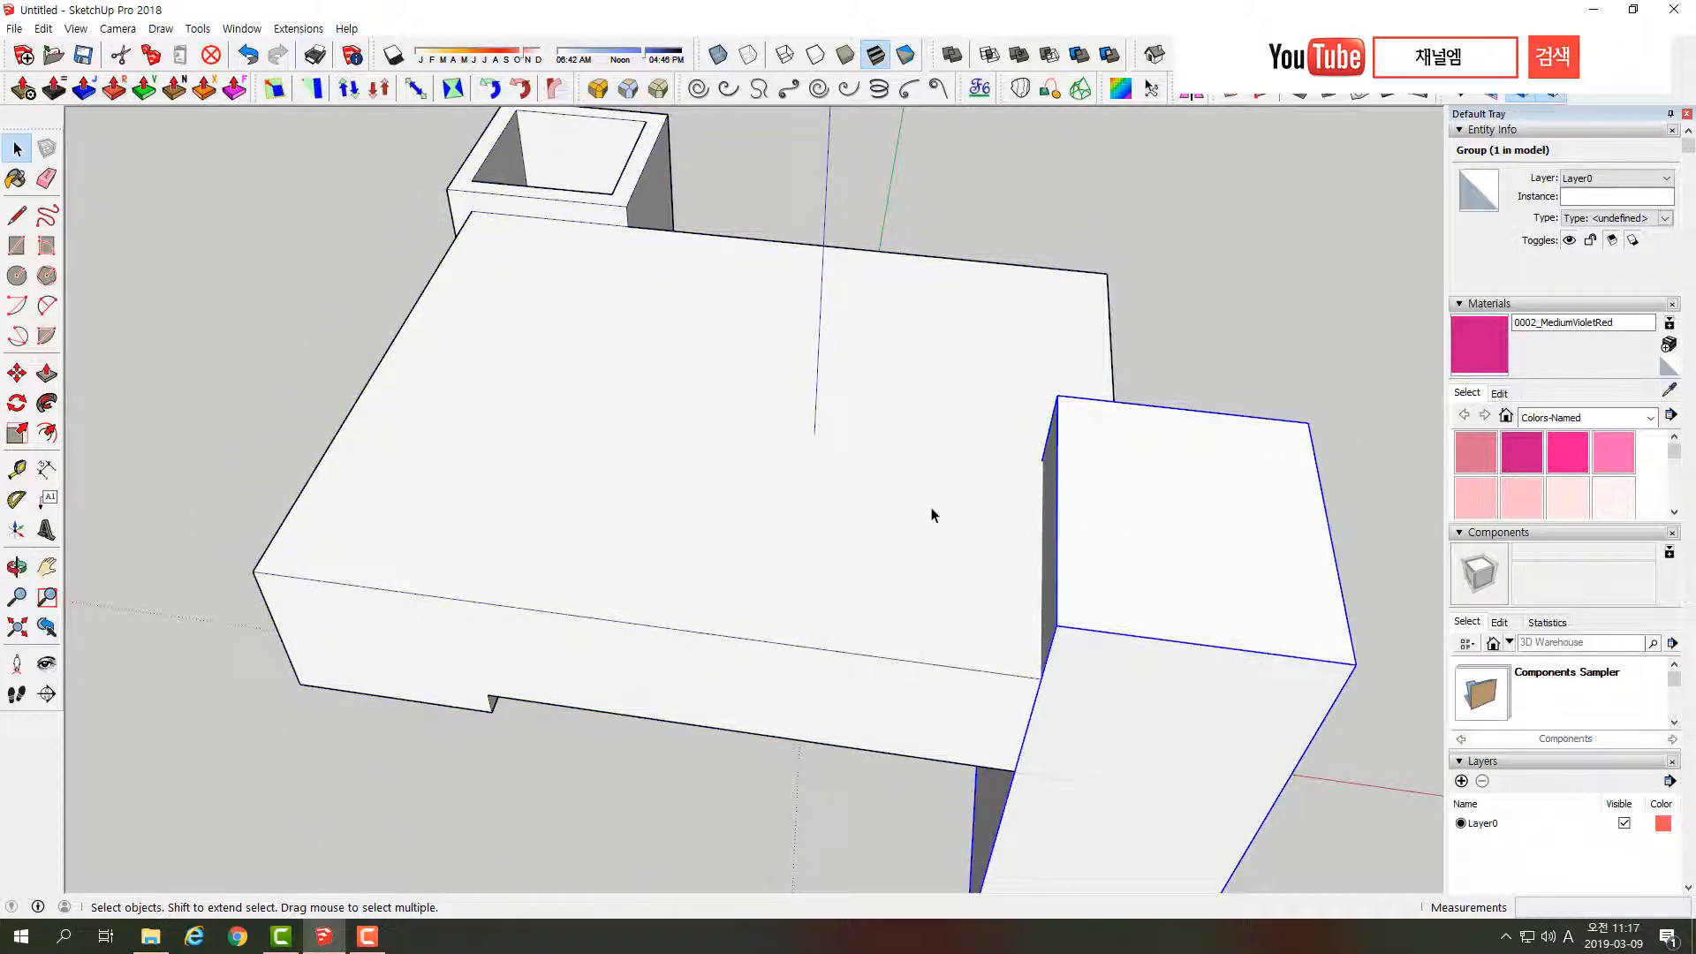
click(931, 512)
click(1128, 533)
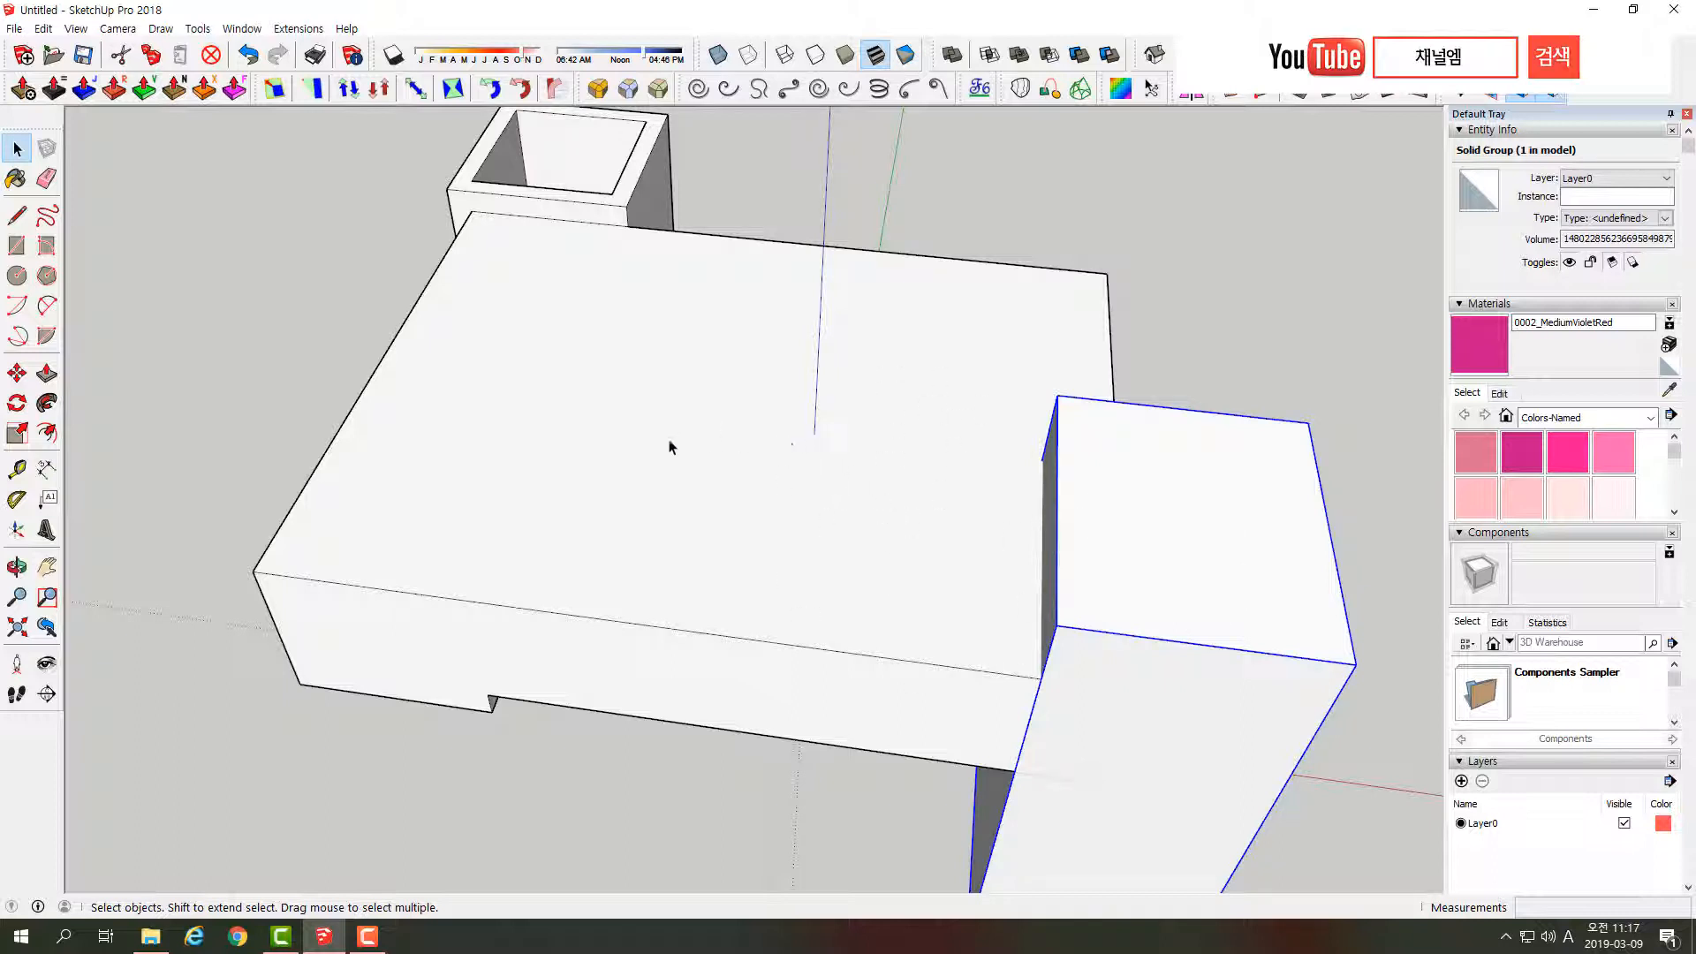
click(368, 936)
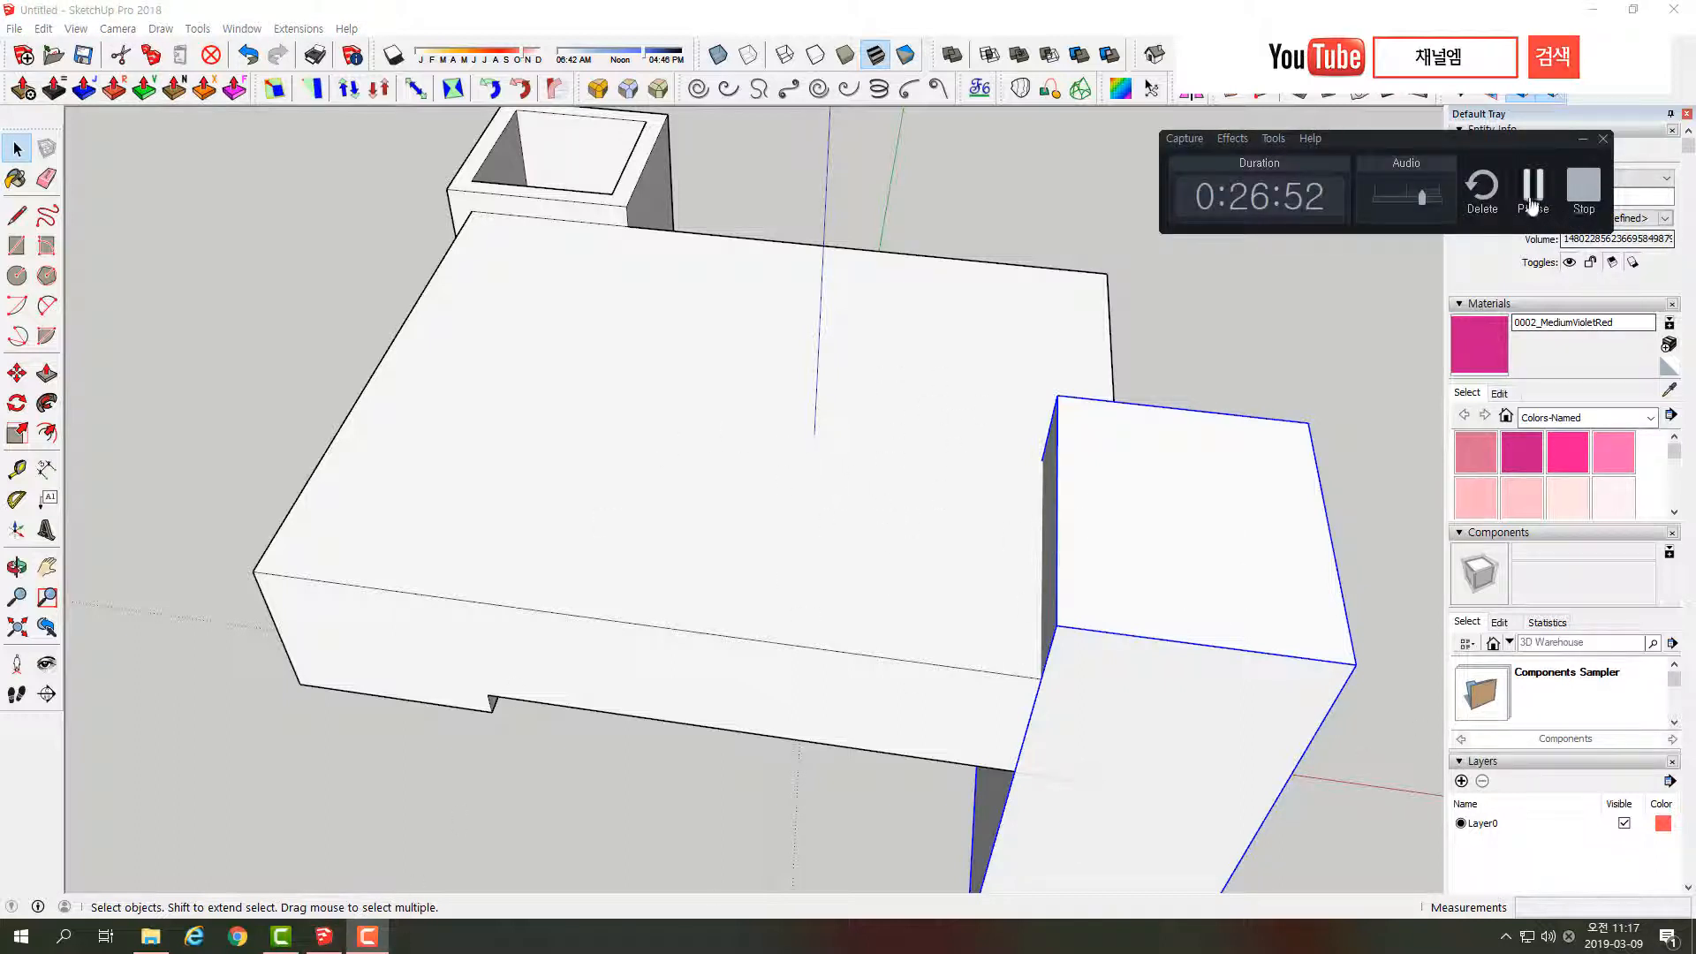
click(1532, 205)
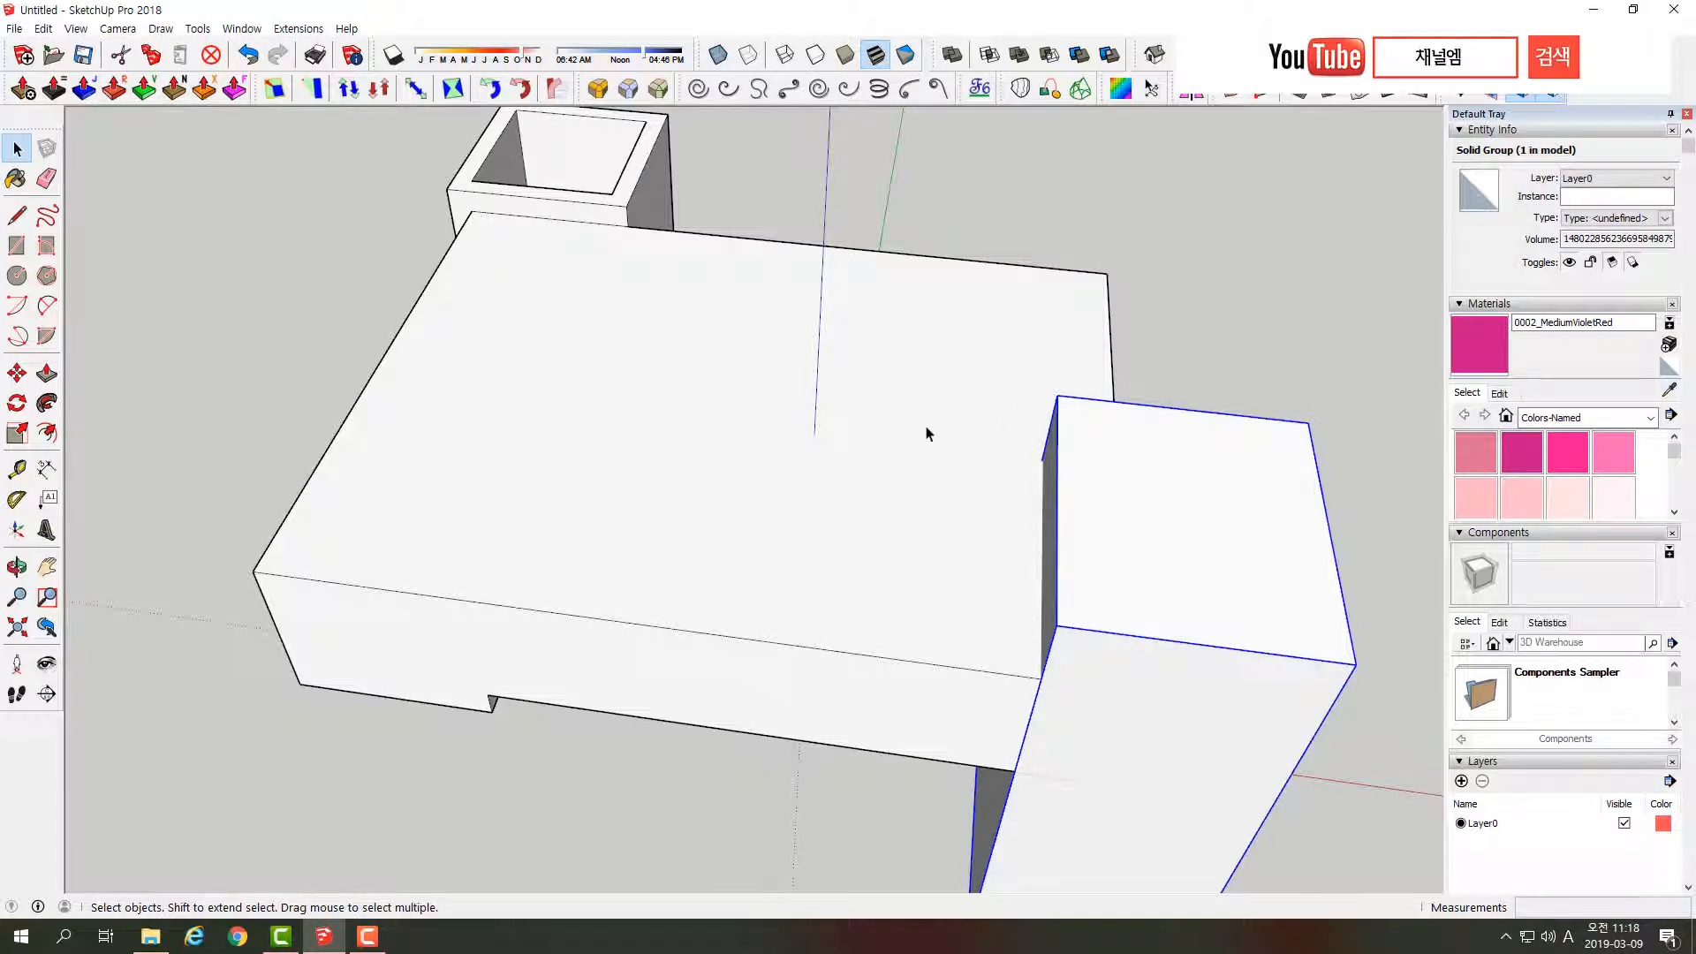